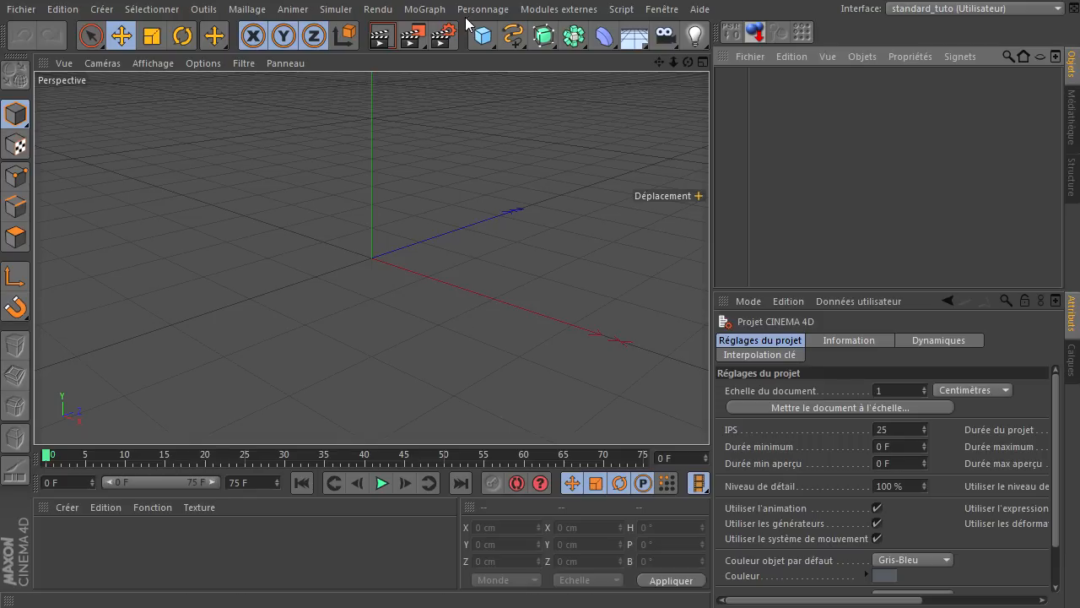
- Review the output and save settings of the Animation 1280x720 25i/s render preset, including the available file formats
click(443, 36)
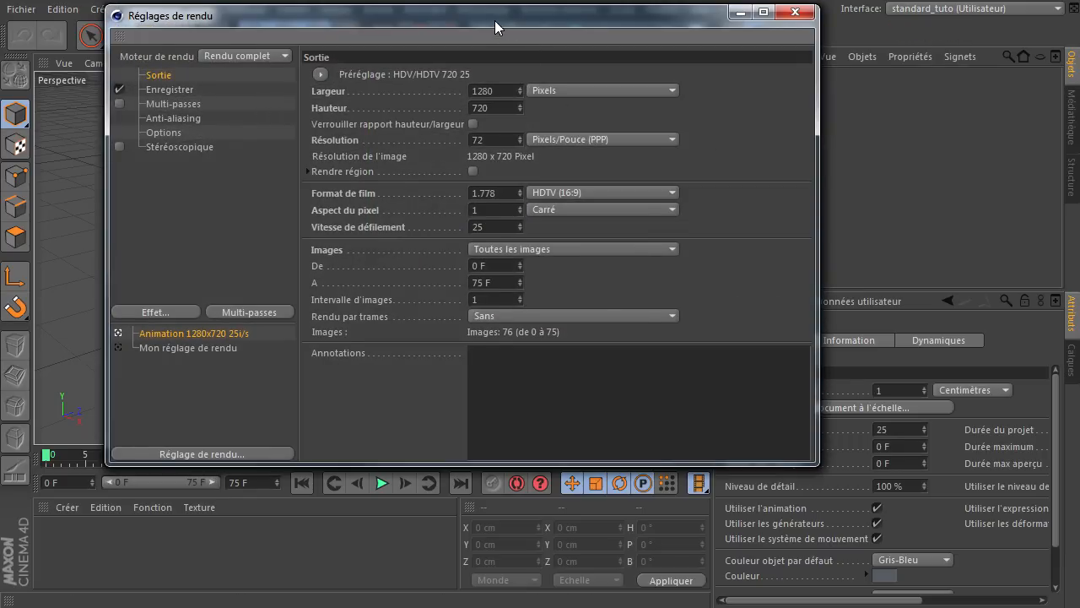
drag(497, 22, 527, 0)
click(203, 61)
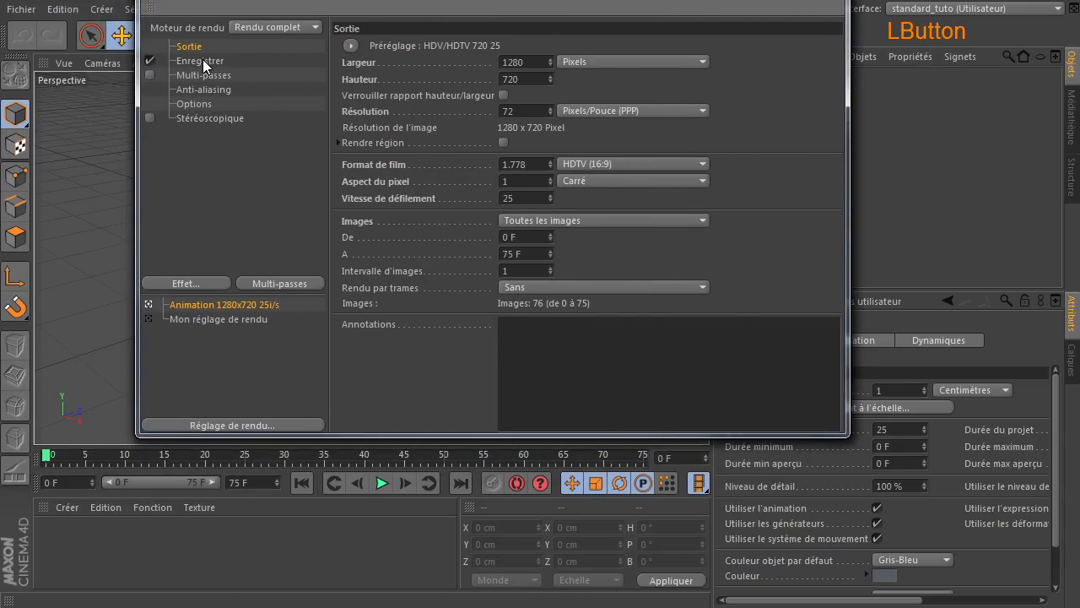
click(525, 95)
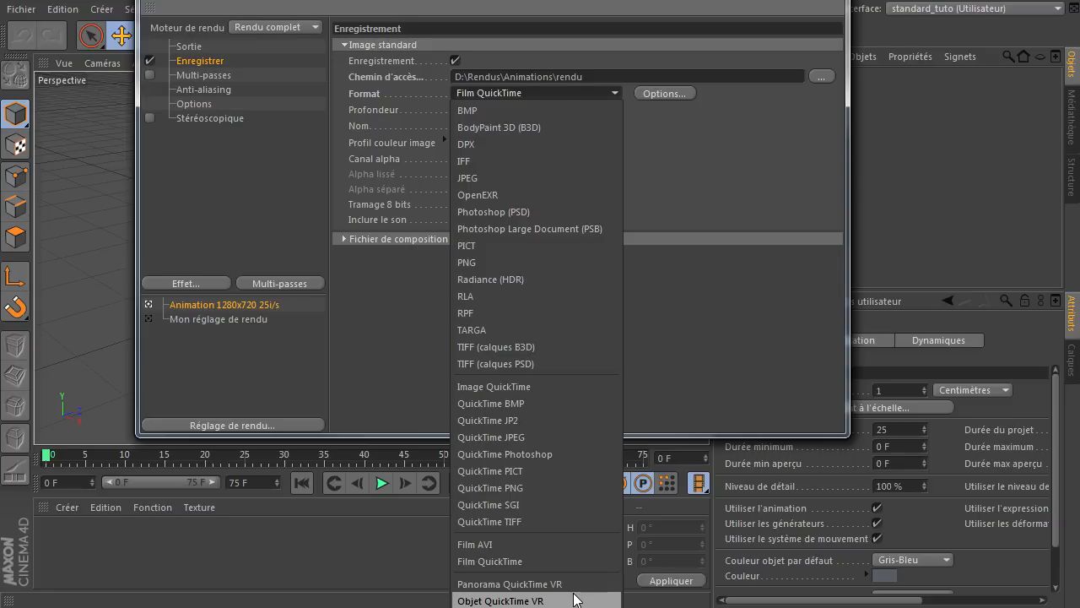
click(751, 318)
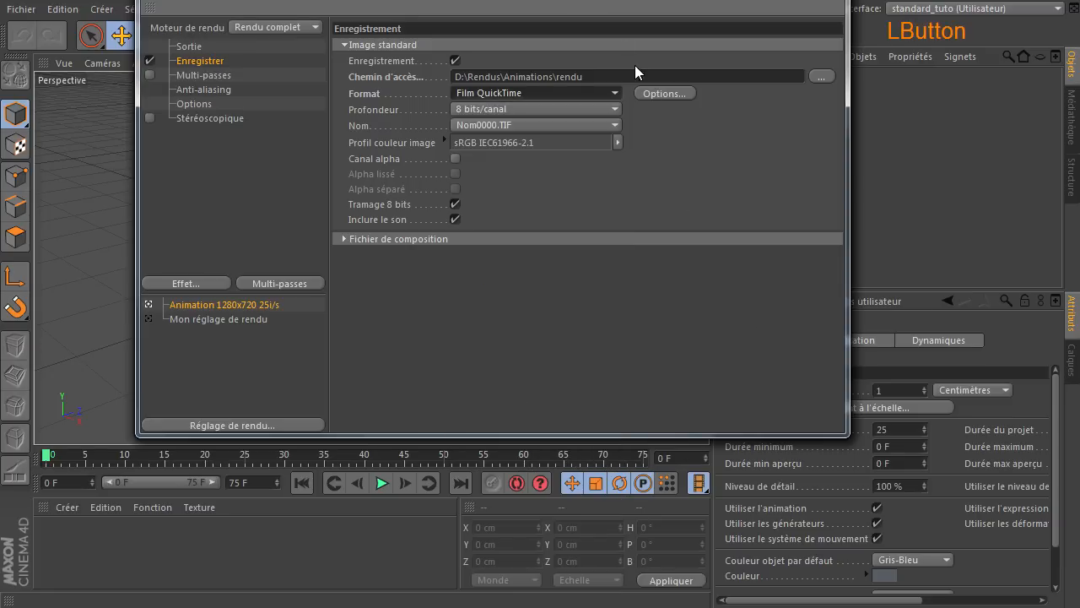
drag(623, 0, 640, 54)
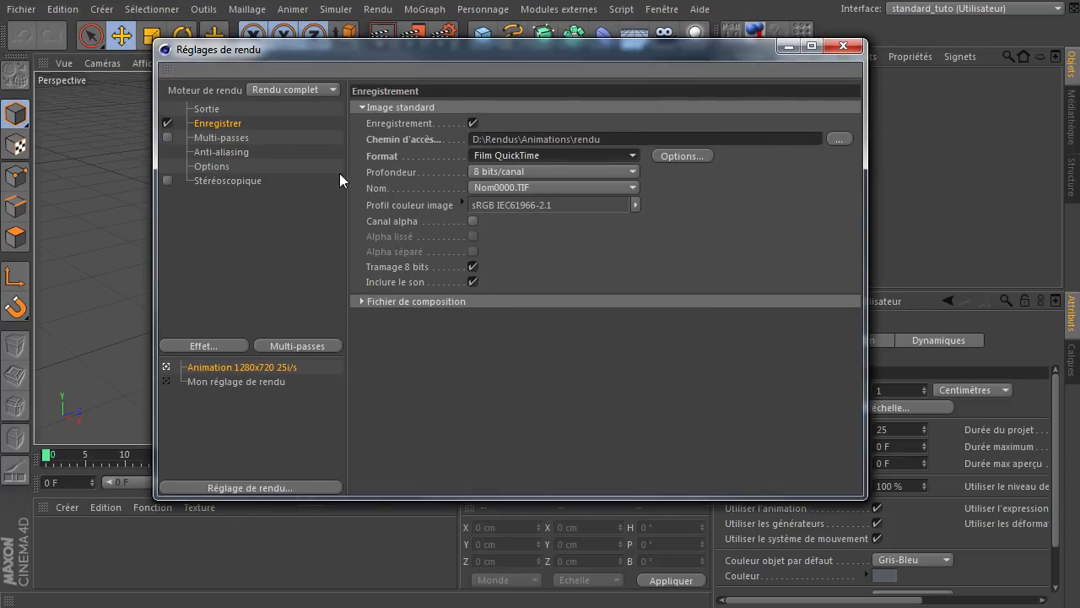
click(209, 110)
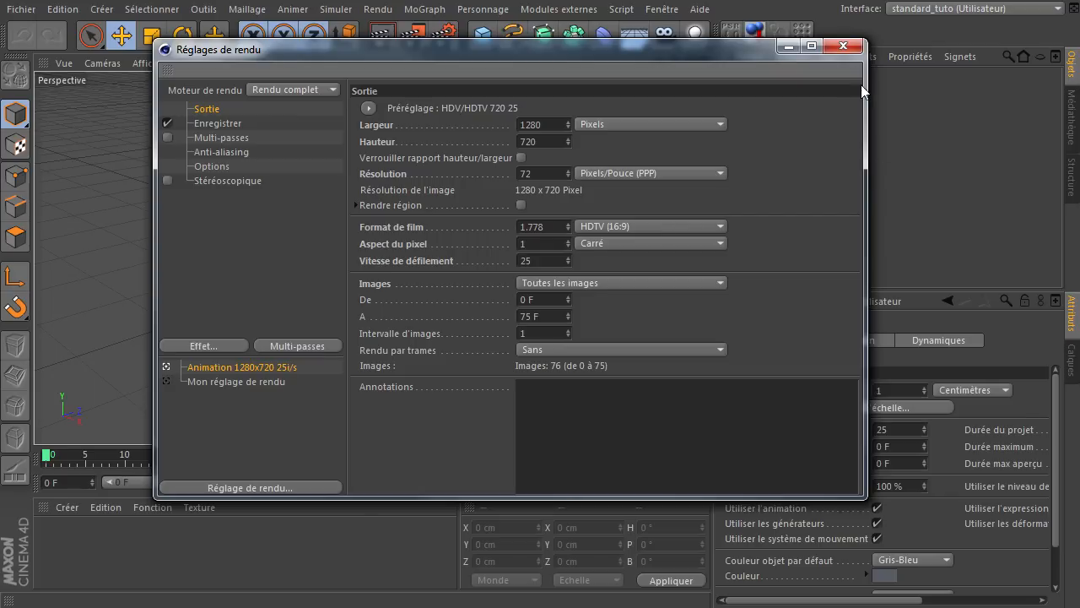
click(851, 48)
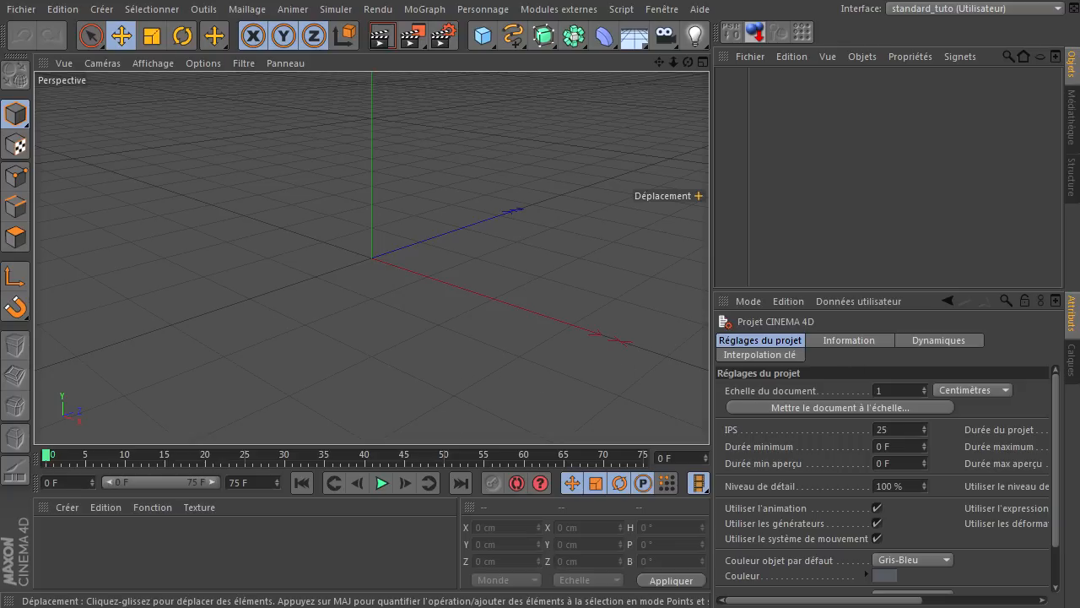
- Switch to Chrome, play the channel's "test vidéo 360" and look around its scene in several directions
click(464, 603)
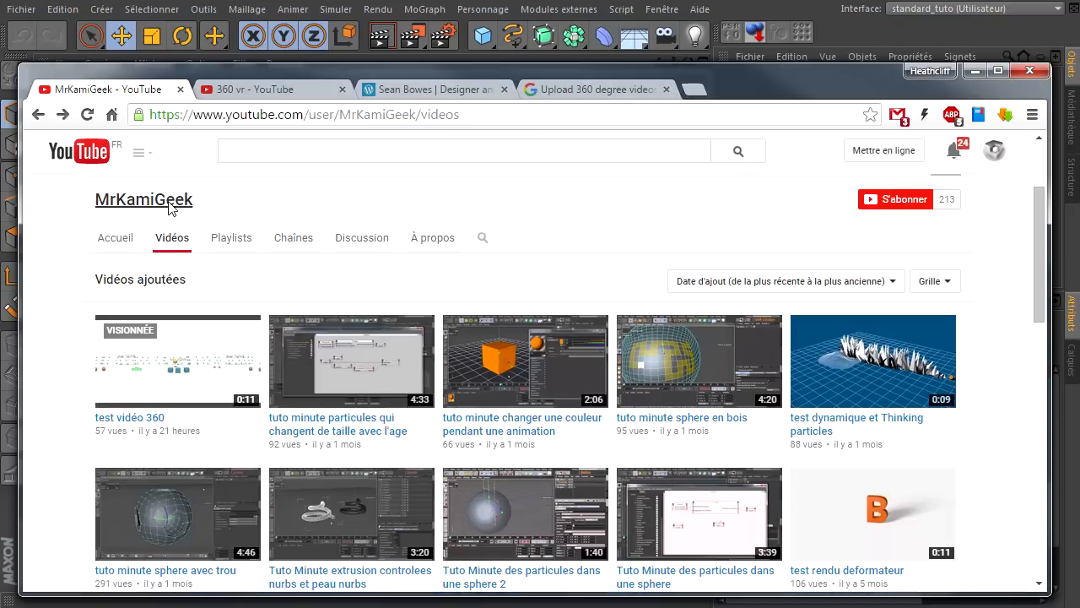
click(250, 362)
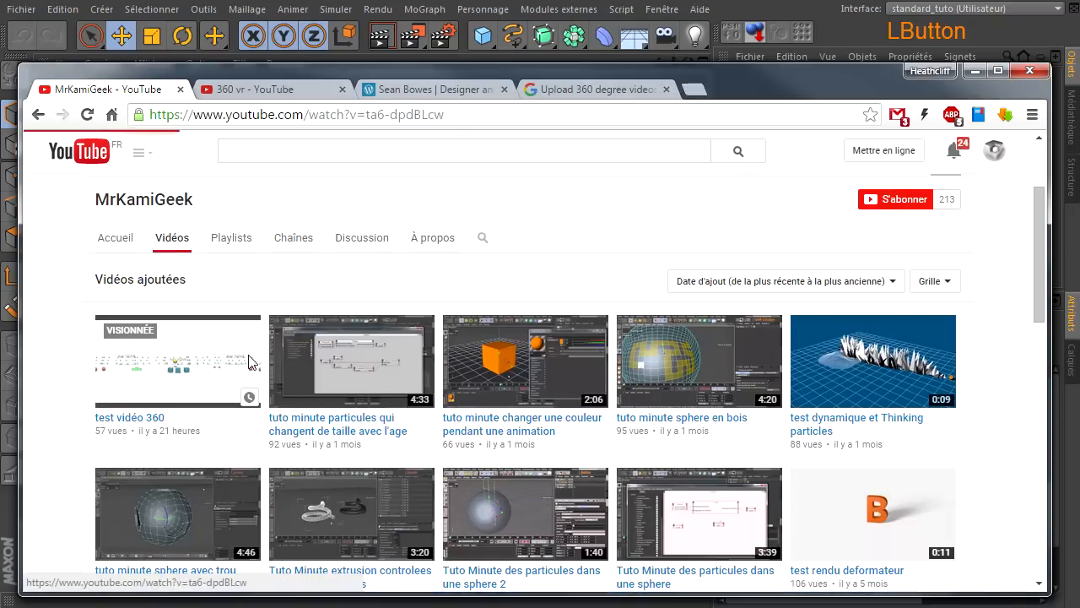
drag(281, 345, 227, 340)
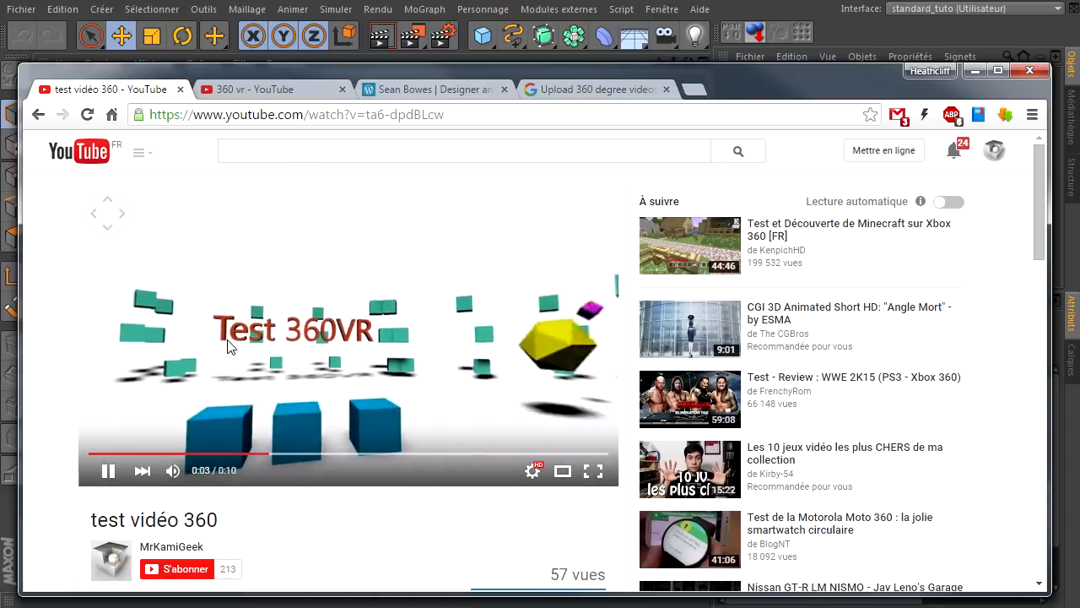
drag(374, 333, 291, 310)
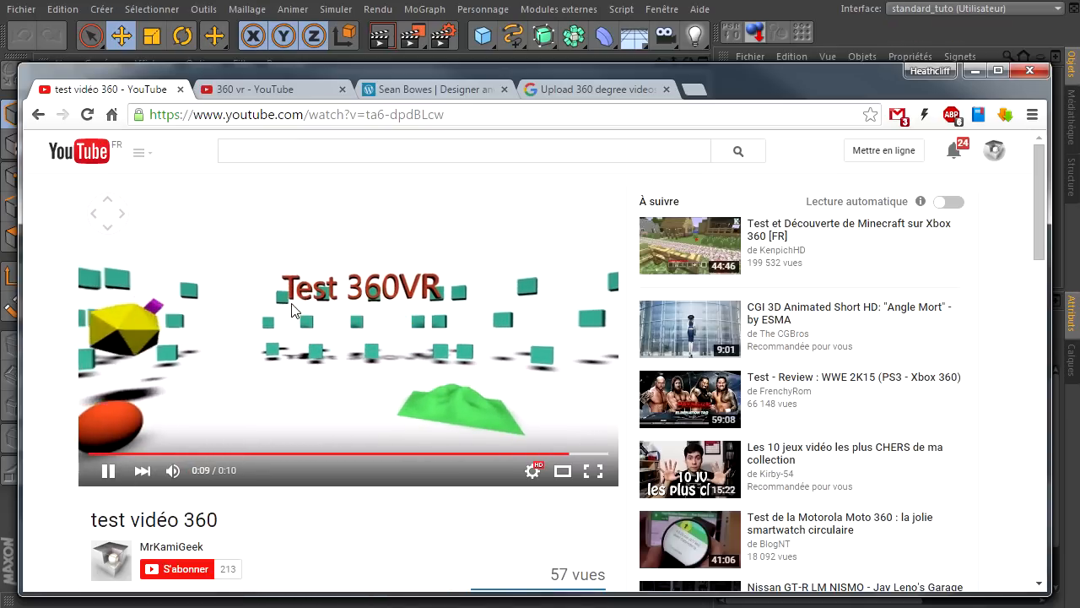
drag(403, 301, 135, 338)
click(108, 470)
drag(237, 309, 351, 281)
drag(485, 281, 238, 262)
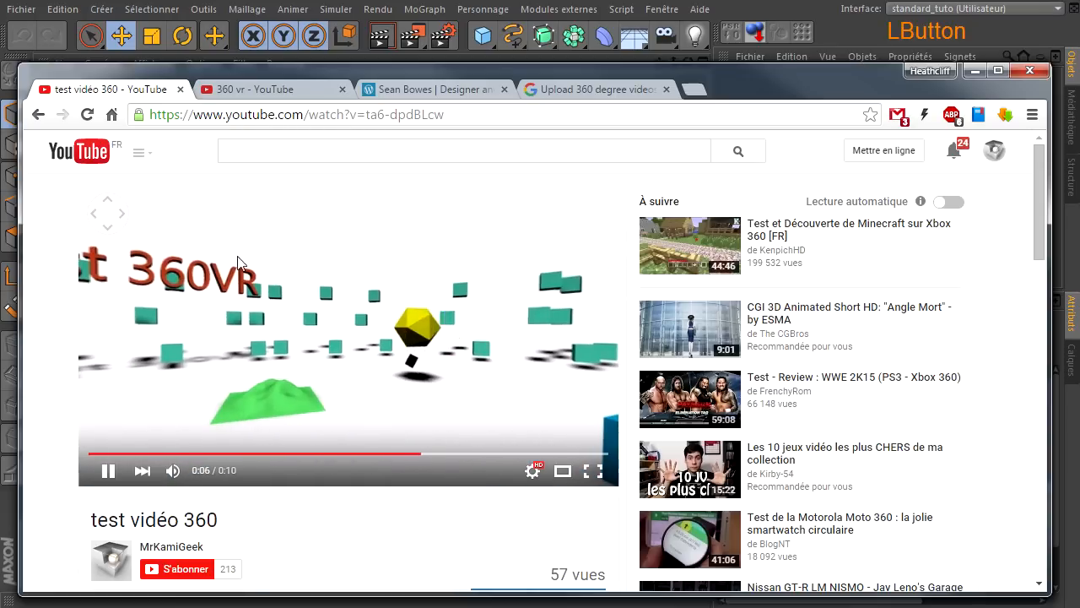
click(96, 213)
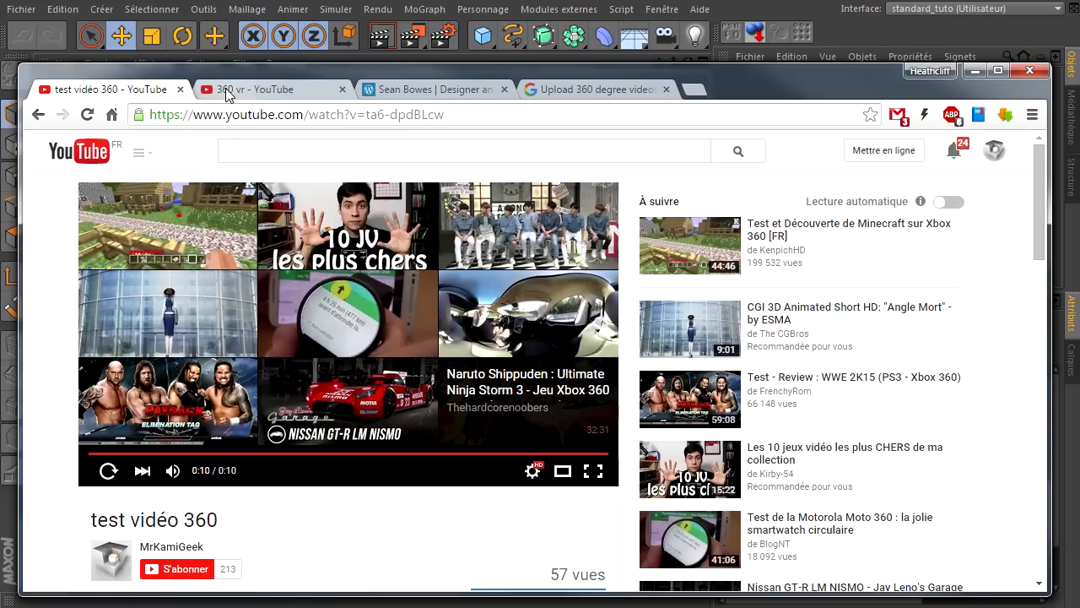
- Open "Earth Encounter - 360 VR video" from the "360 vr" YouTube results in a separate tab
click(279, 89)
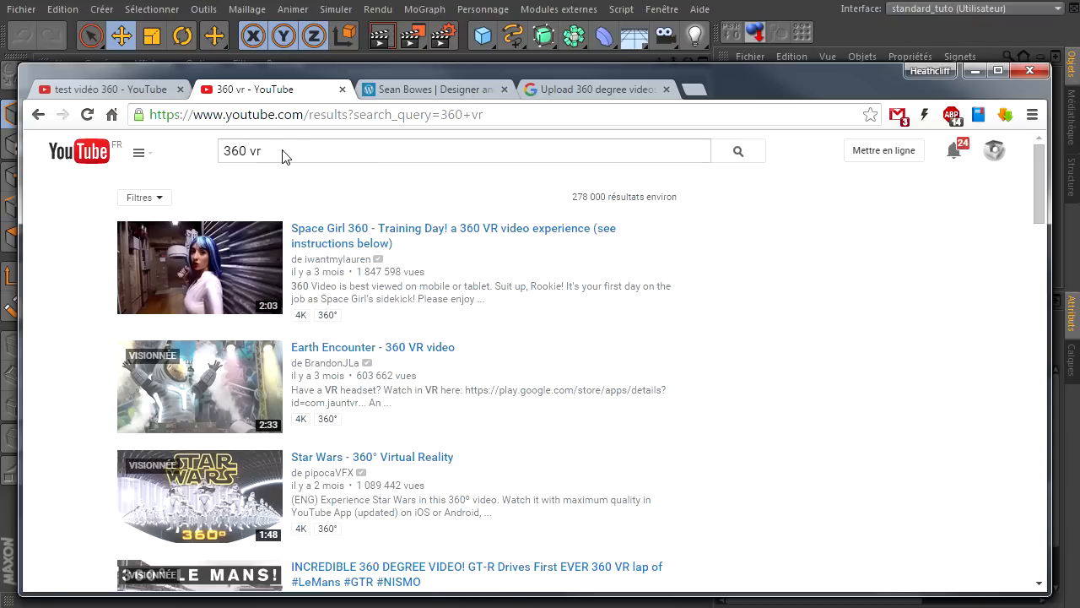
scroll(321, 314, down, 2)
scroll(306, 327, up, 1)
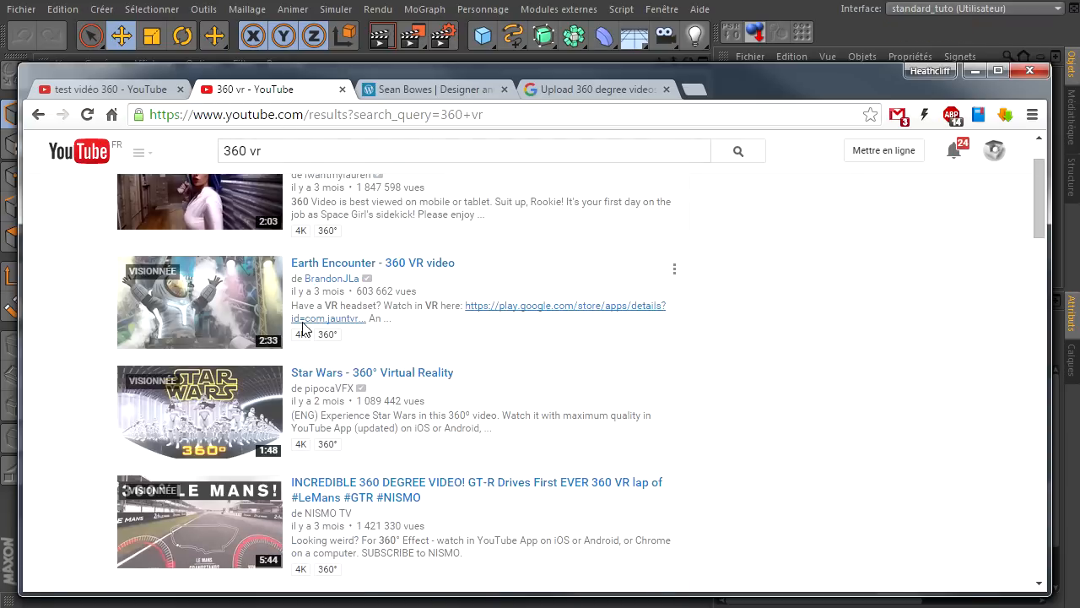
right_click(189, 304)
click(221, 310)
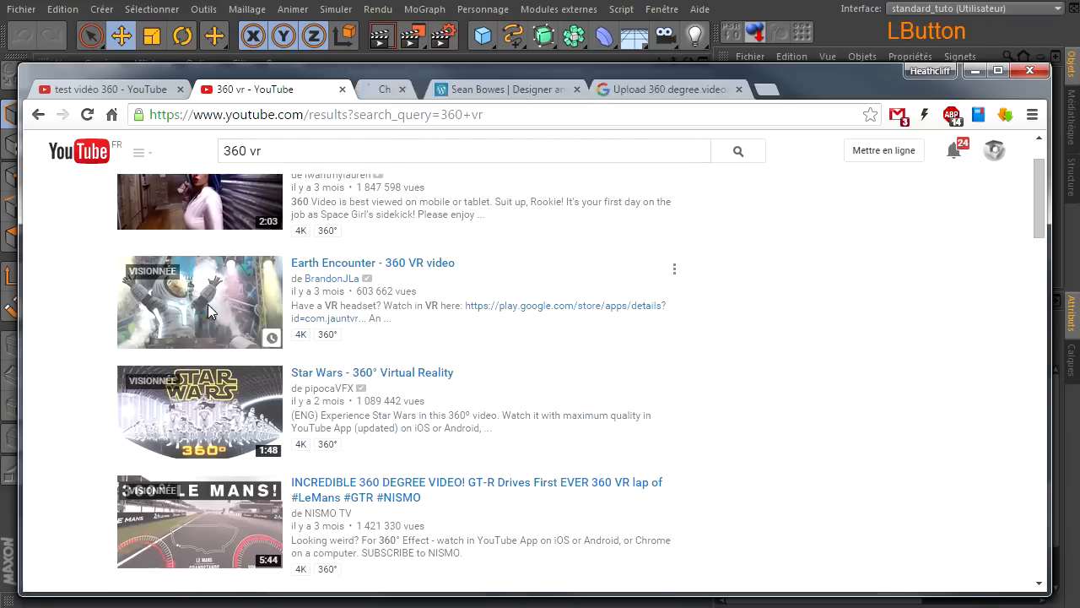
click(405, 90)
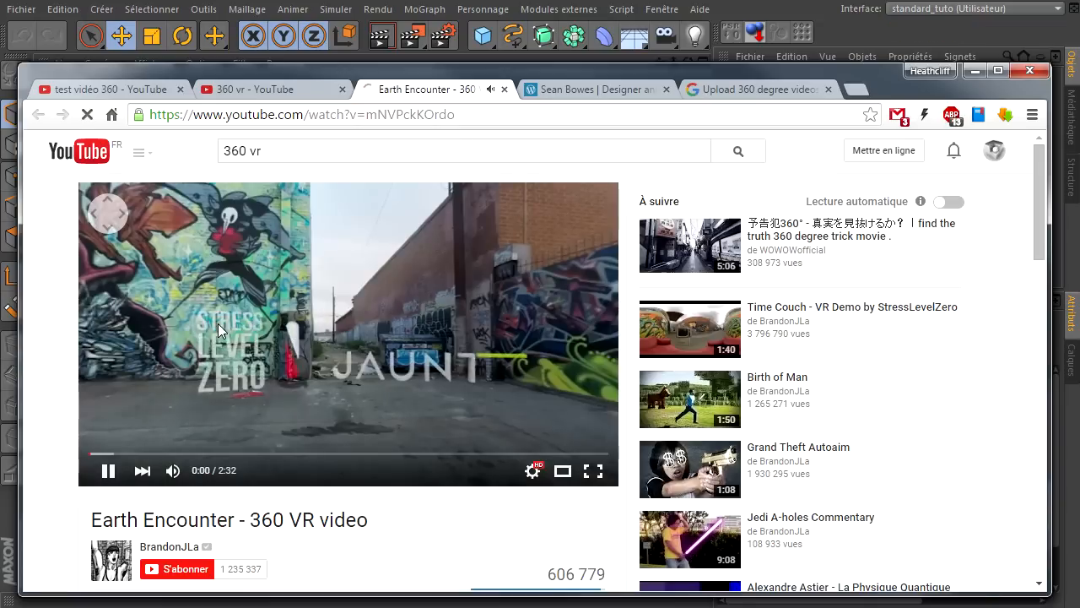
- Mute the Earth Encounter video, look around its 360° scene in several directions and close its tab
click(173, 470)
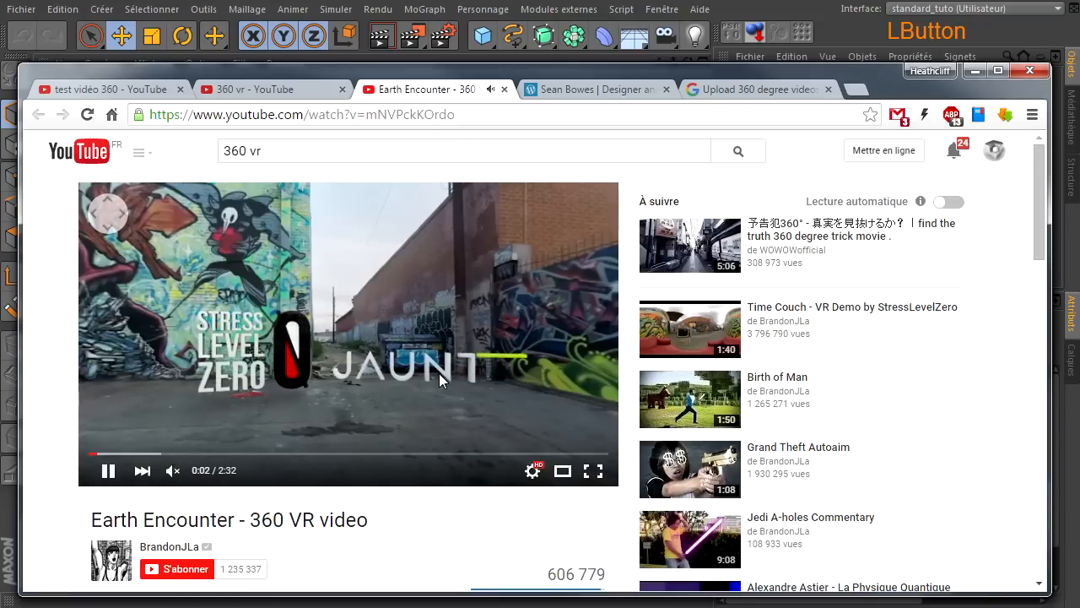
drag(217, 268, 106, 270)
drag(253, 292, 285, 417)
drag(411, 276, 287, 311)
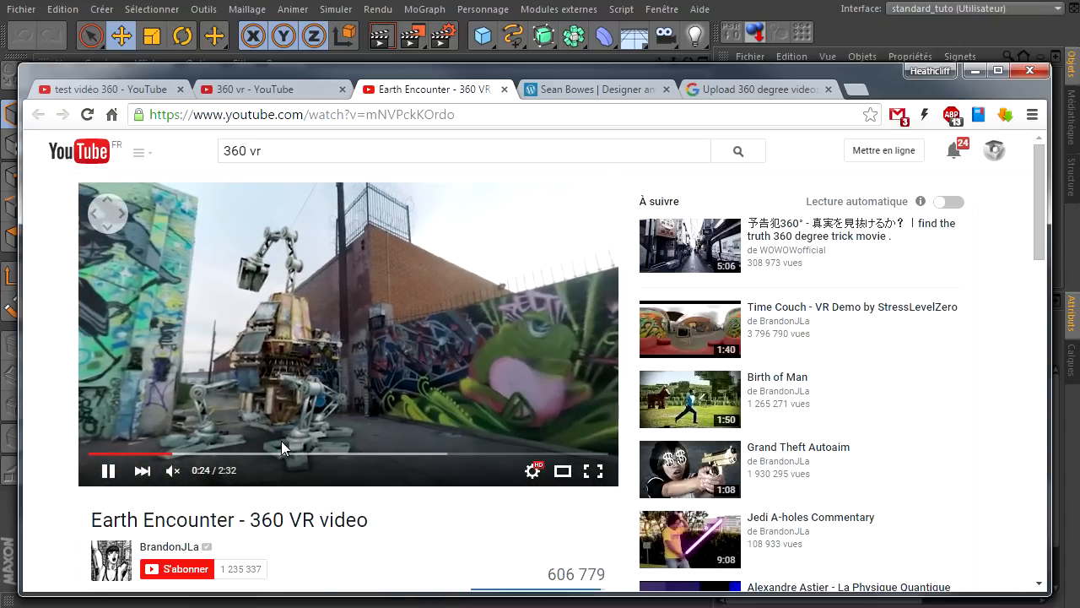
drag(485, 328, 420, 311)
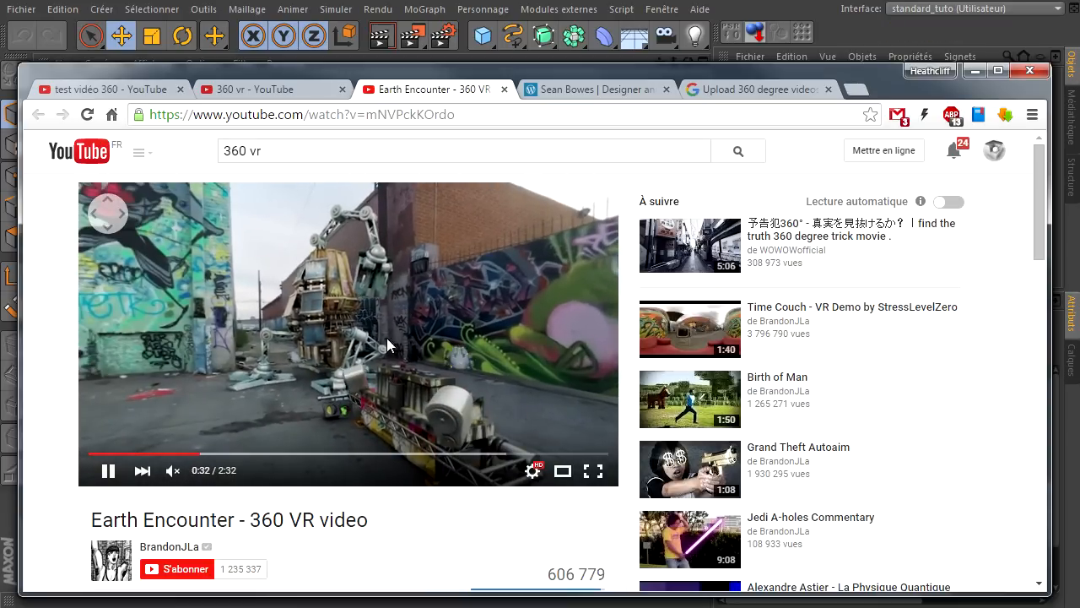
click(504, 88)
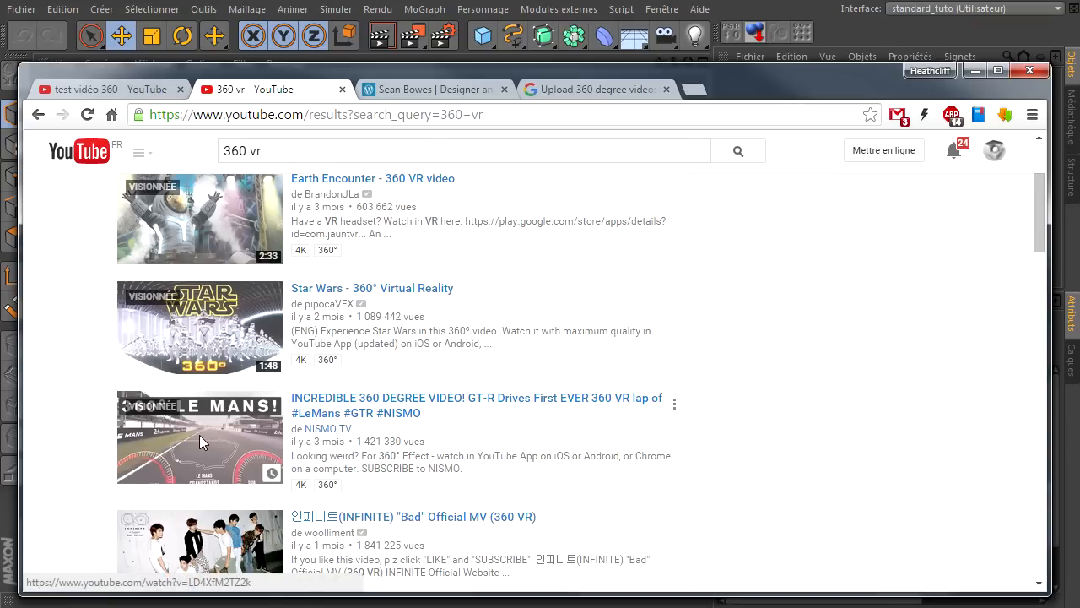
- Open the NISMO GT-R Le Mans 360 degree video, skip ahead to the on-track footage and mute it
click(199, 435)
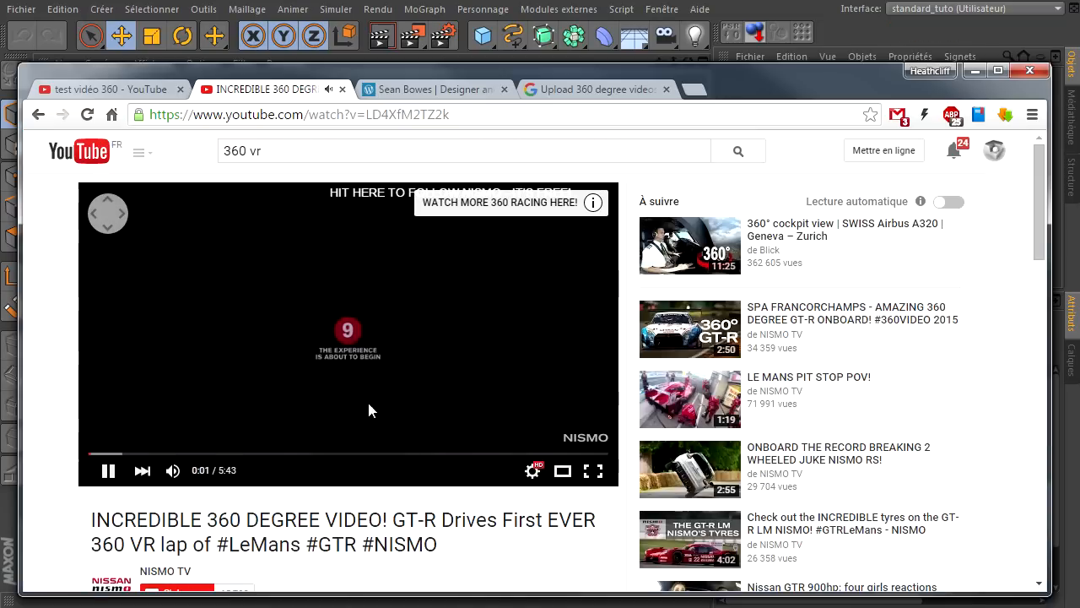
click(118, 454)
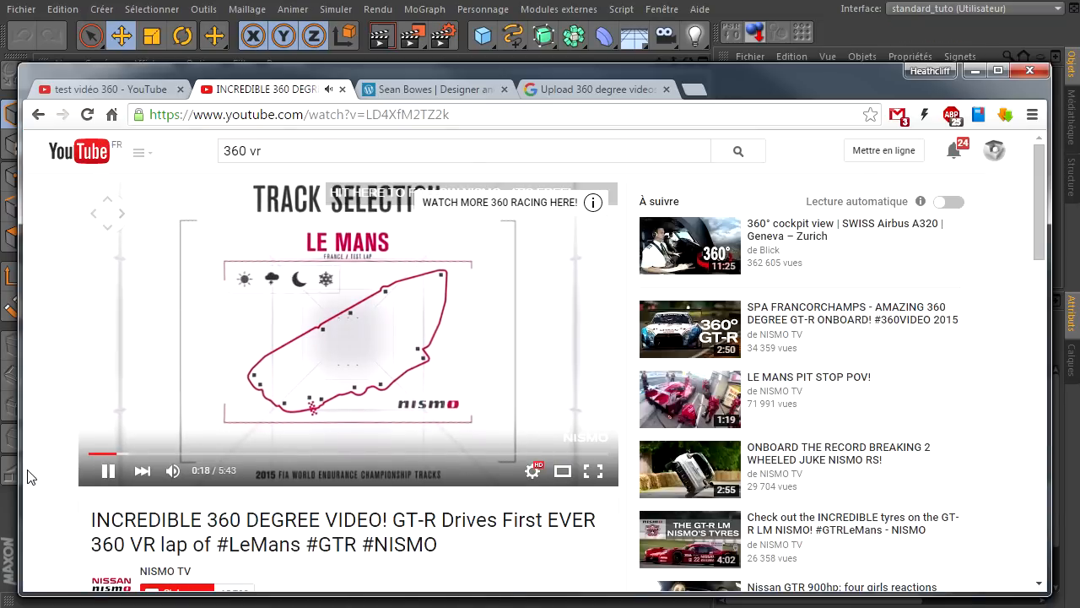
click(145, 455)
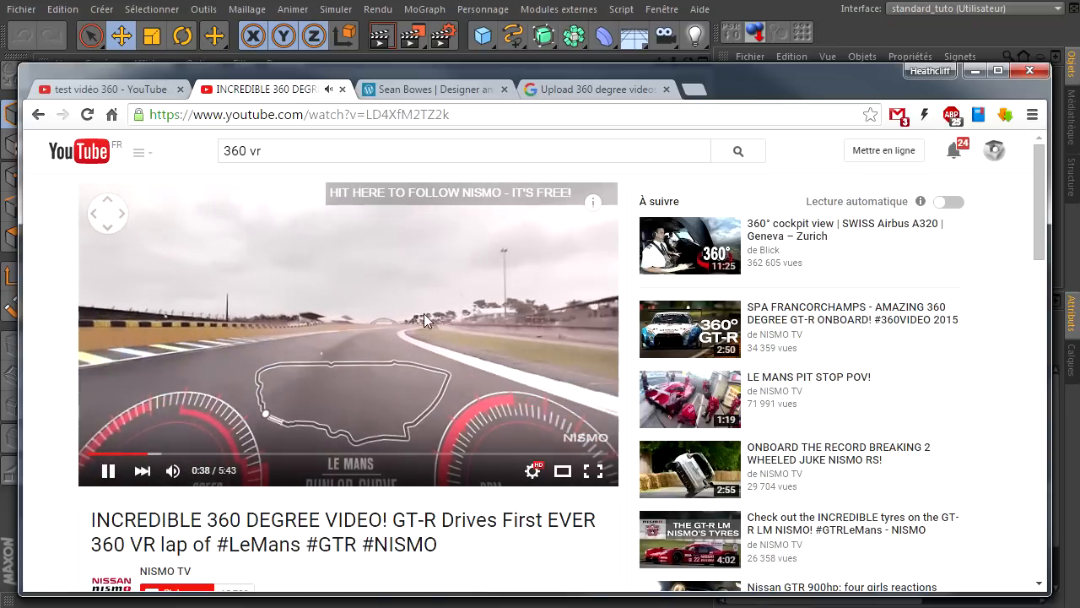
click(172, 470)
- Look around the GT-R onboard lap in several directions and close its tab
drag(431, 294, 443, 338)
drag(324, 322, 463, 343)
drag(425, 299, 346, 271)
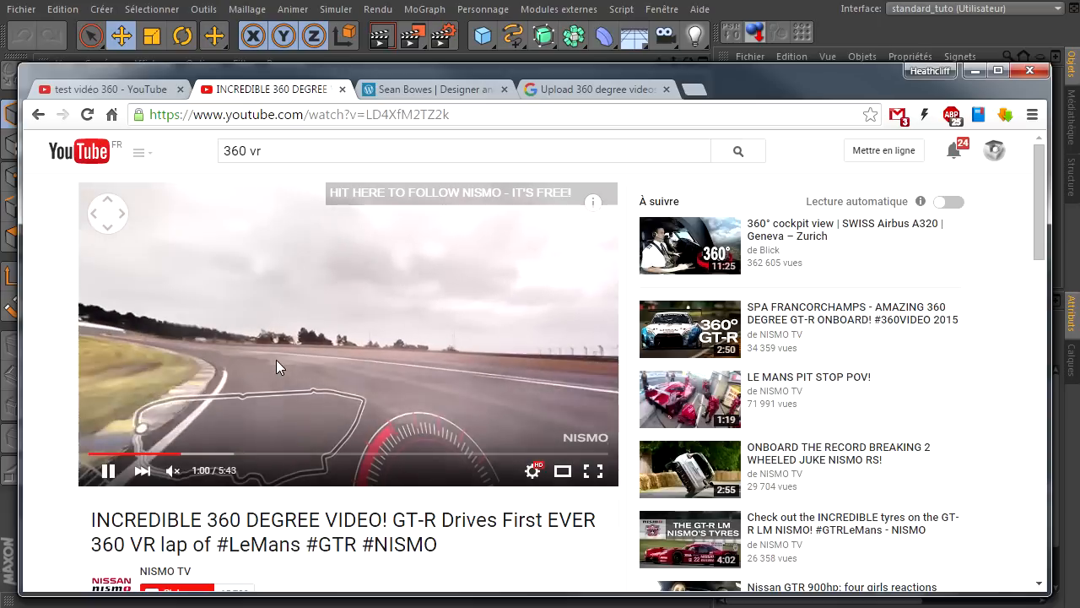
drag(318, 336, 434, 375)
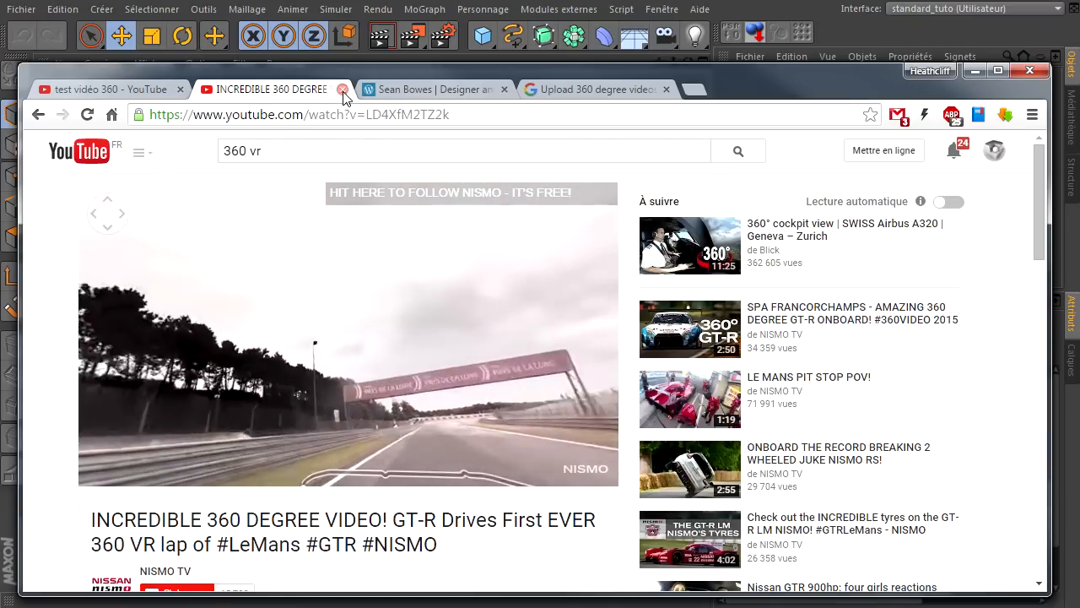
drag(398, 353, 322, 324)
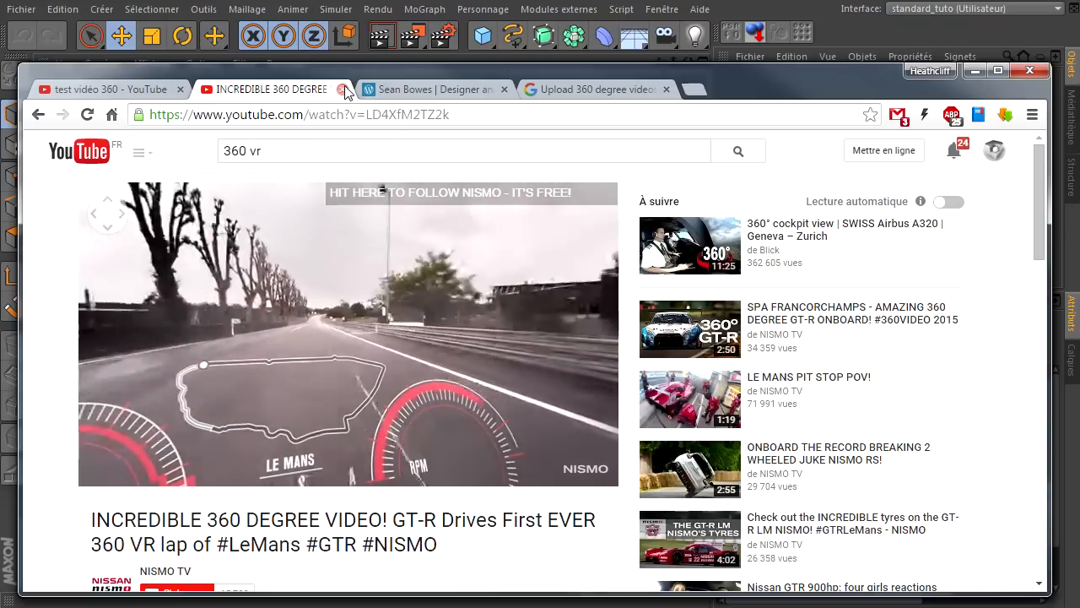
click(341, 88)
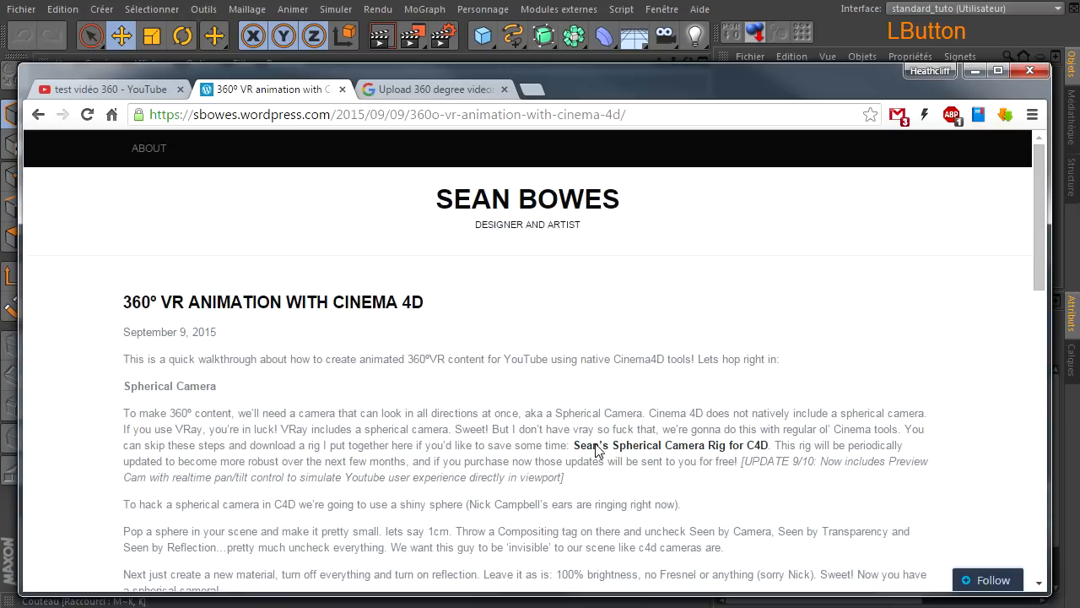
- Read through the "360º VR animation with Cinema 4D" walkthrough from spherical camera to upload, and return to the "test vidéo 360" page
click(350, 444)
scroll(351, 444, down, 2)
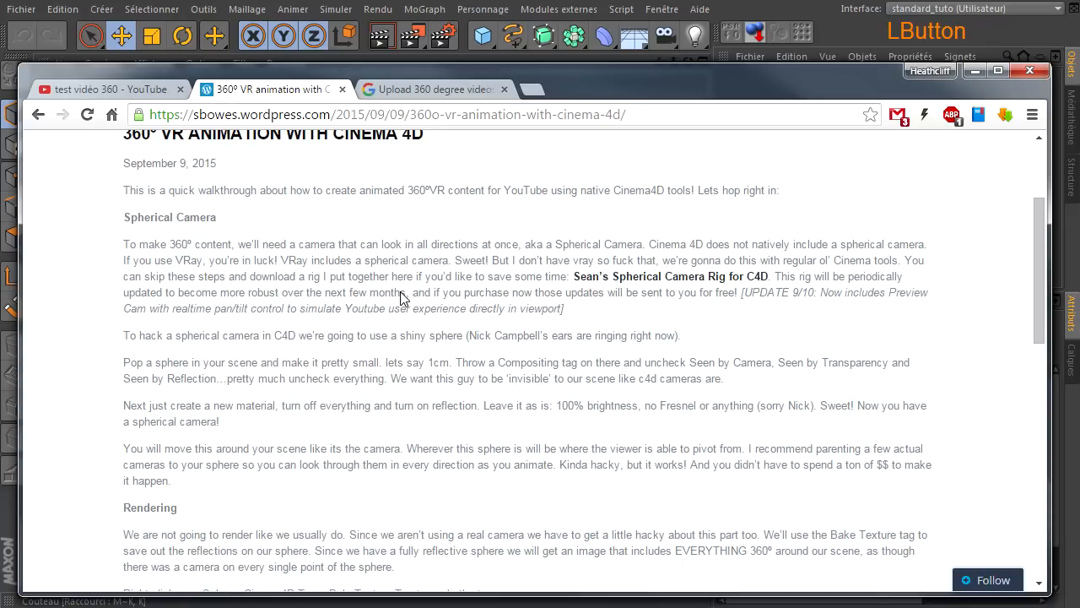
scroll(443, 321, down, 1)
scroll(443, 321, up, 1)
scroll(399, 345, up, 1)
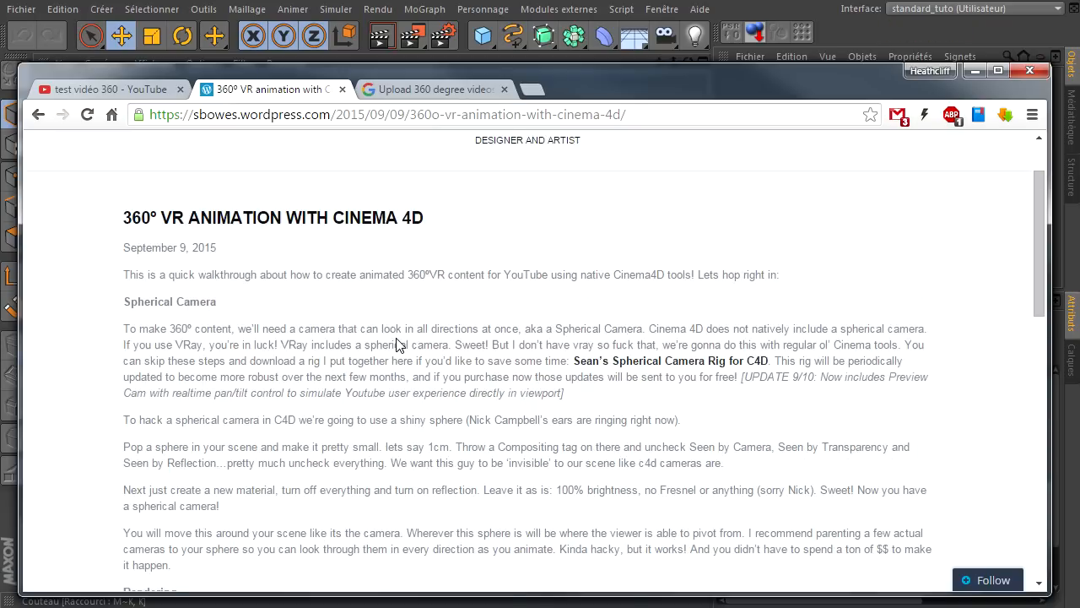
scroll(399, 346, up, 1)
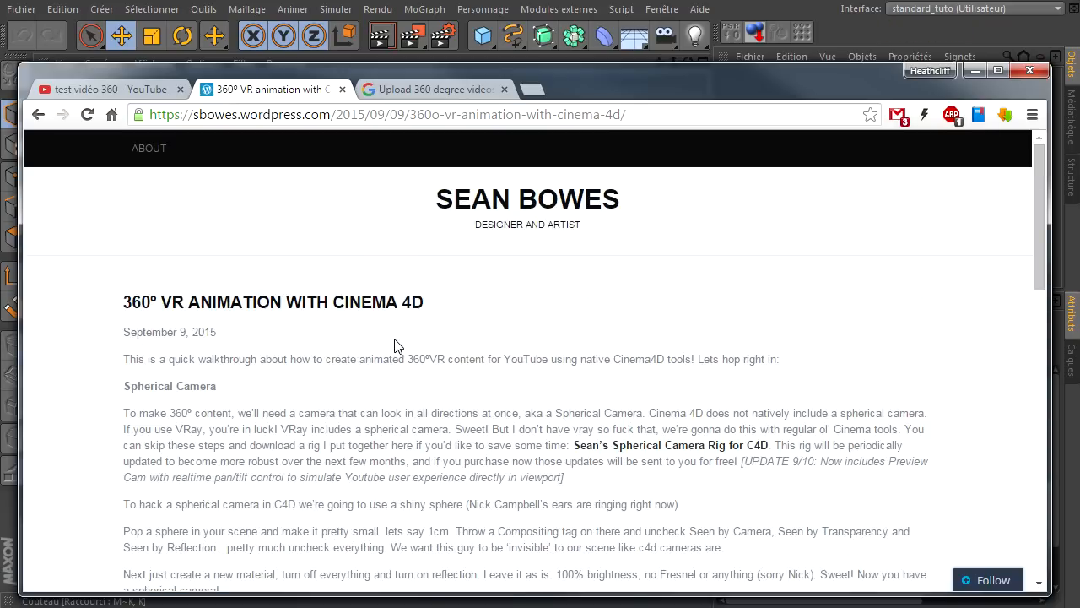
scroll(463, 501, down, 6)
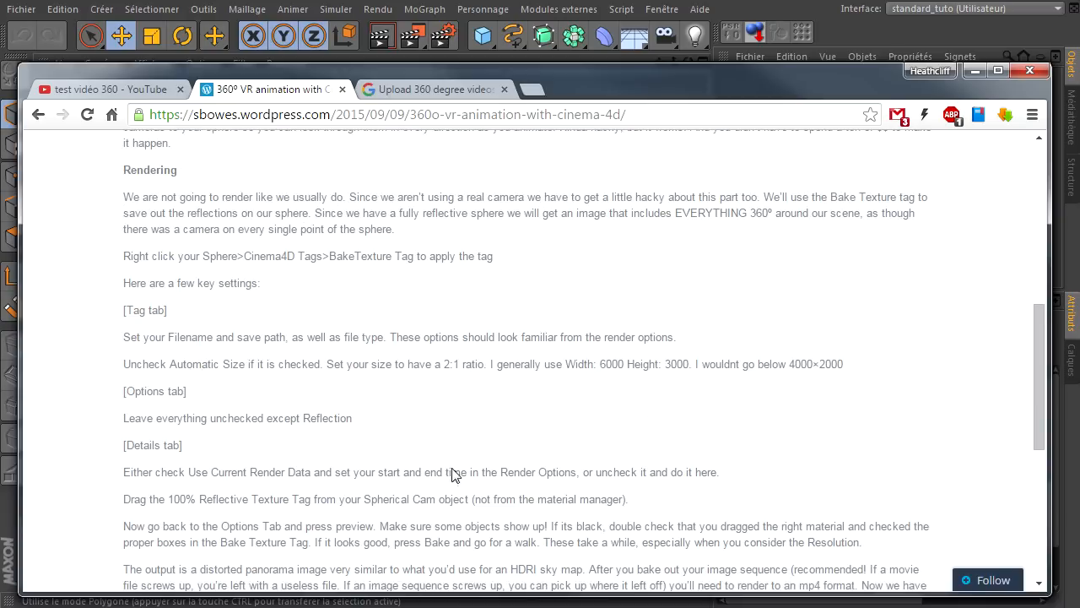
scroll(501, 460, down, 5)
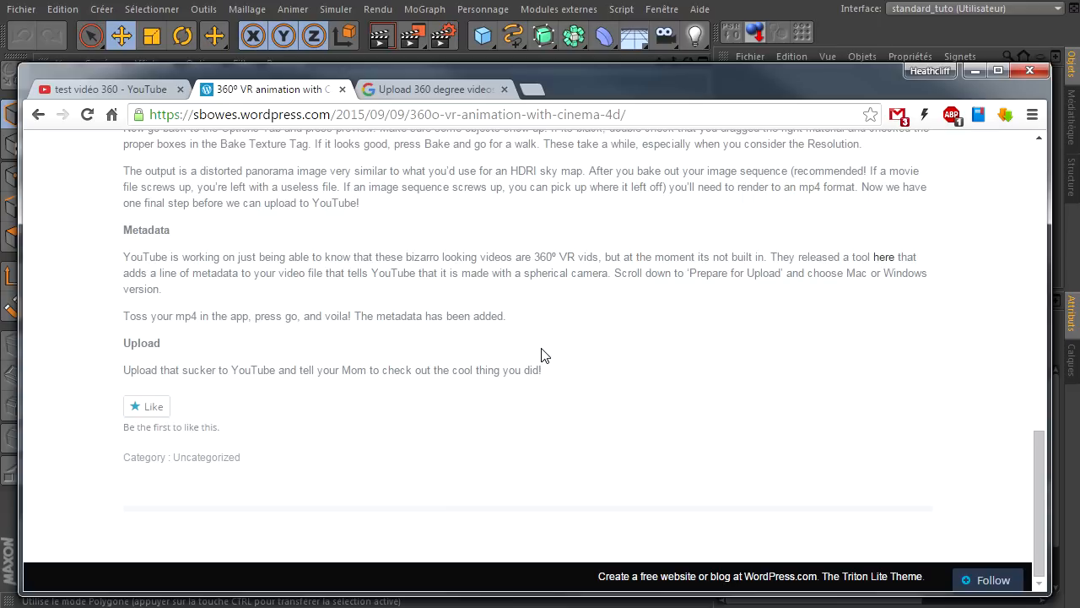
scroll(475, 238, up, 12)
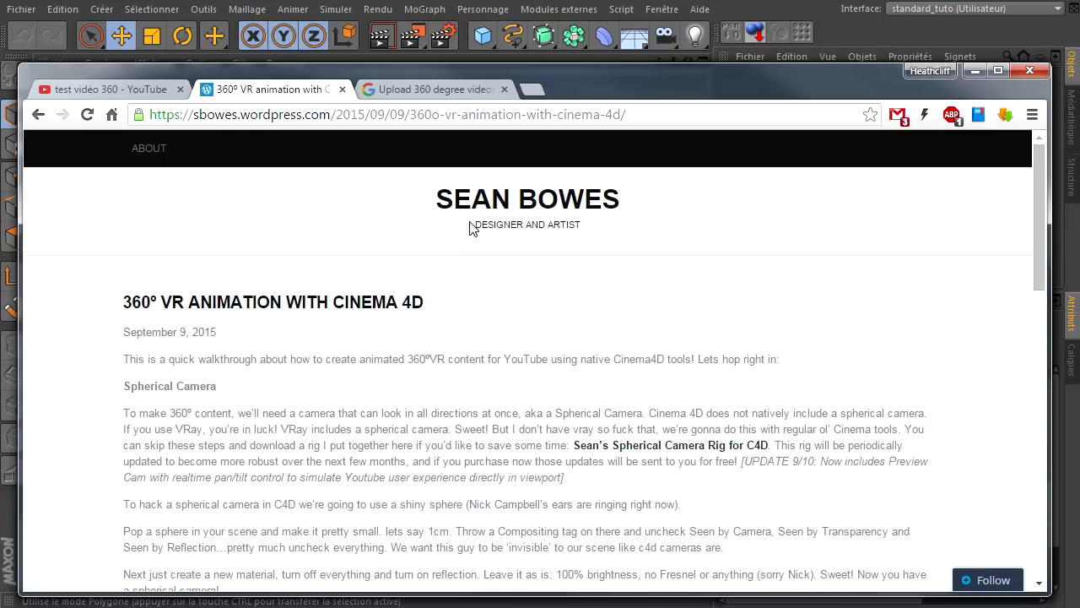
click(115, 89)
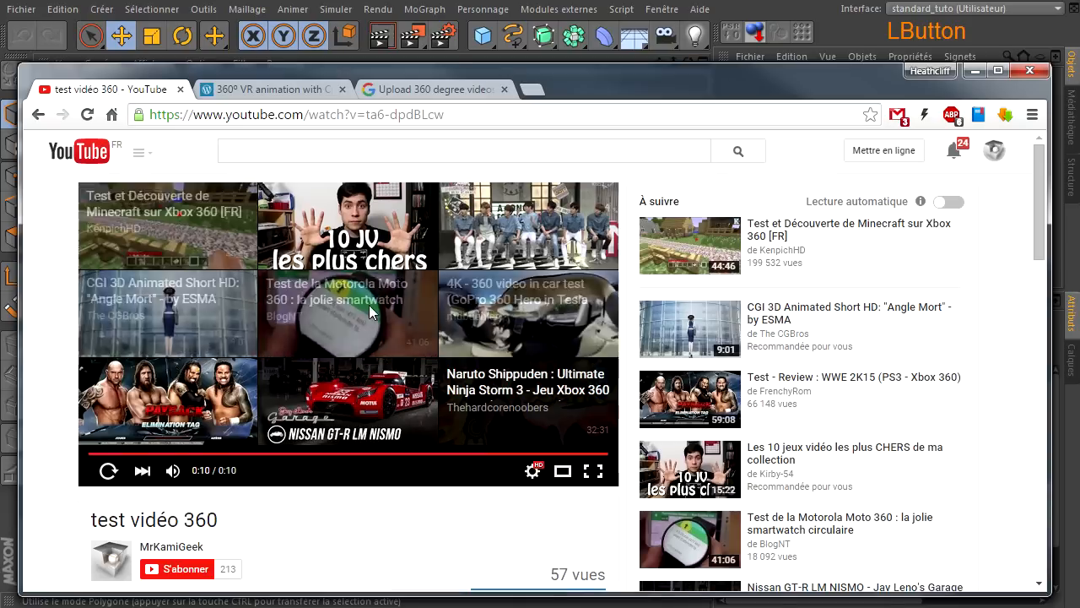
- Replay the "test vidéo 360" video, look around its 360° scene, pause it and switch back to Cinema 4D
click(108, 471)
mouse_move(313, 318)
mouse_down()
mouse_move(543, 316)
mouse_move(312, 314)
mouse_up()
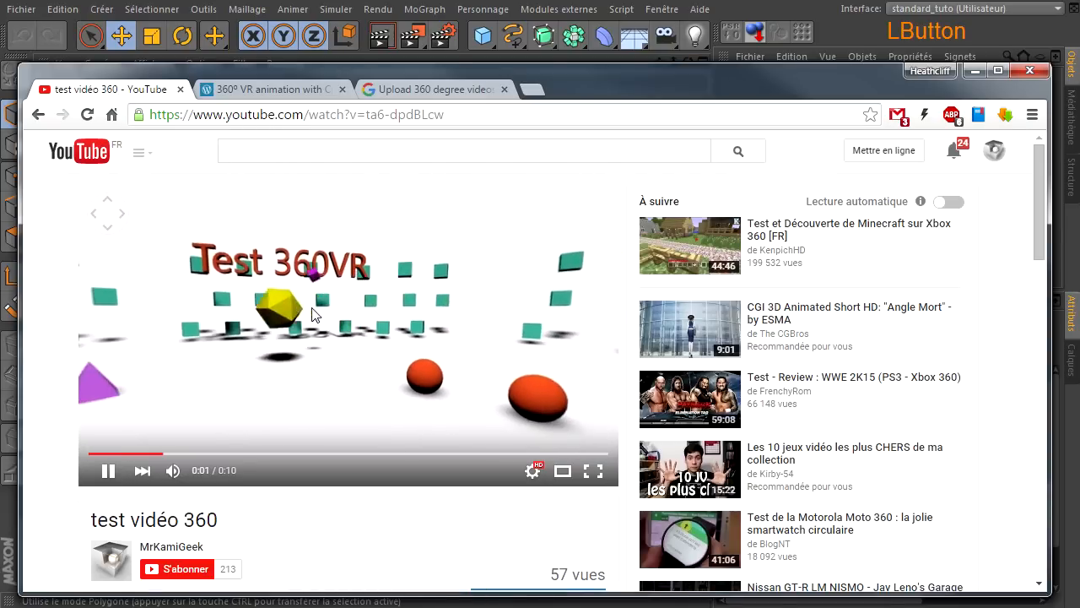
click(108, 471)
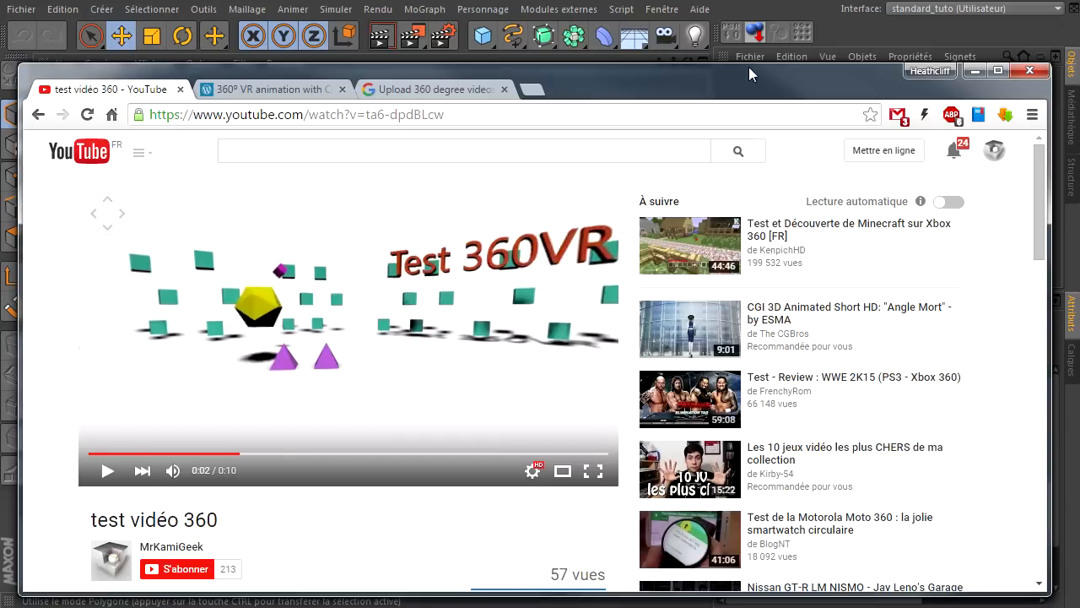
click(828, 25)
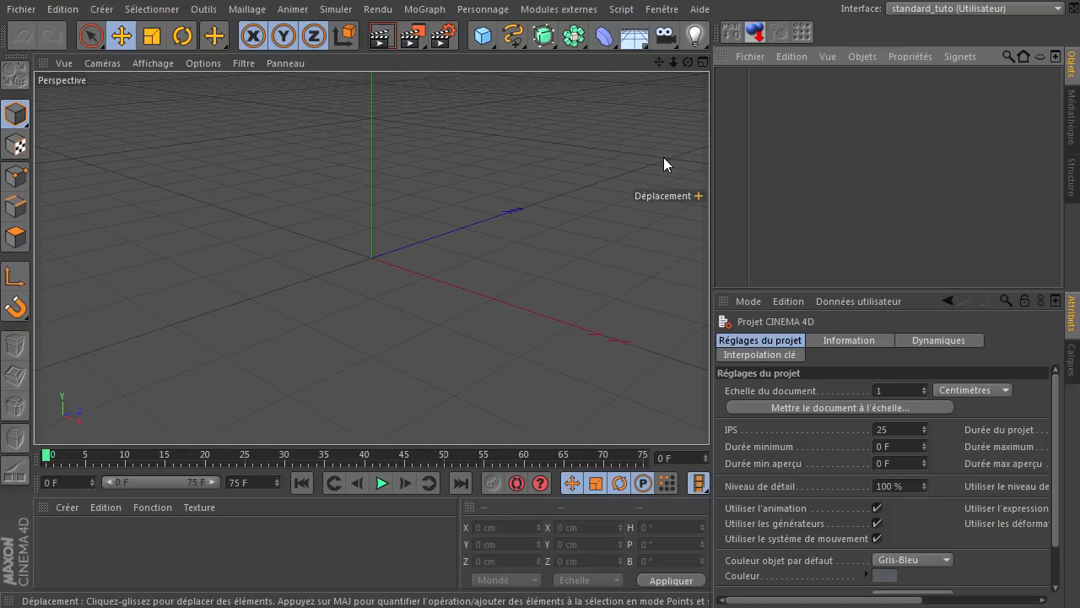
- Consult the spherical camera section of the "360º VR animation with Cinema 4D" walkthrough and return to the empty Cinema 4D scene
drag(688, 61, 709, 405)
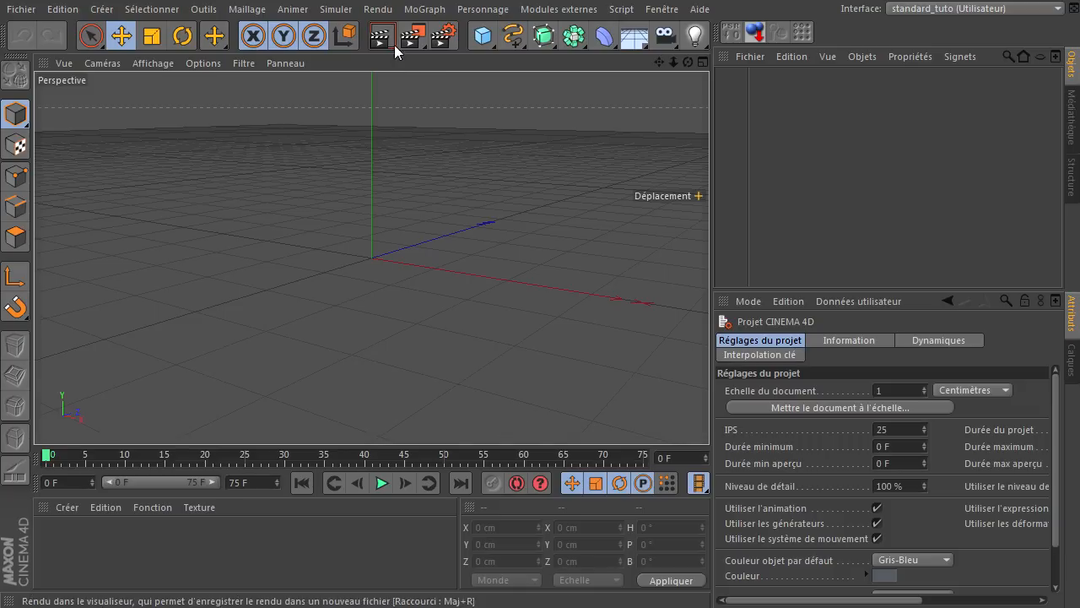
right_click(486, 222)
click(375, 241)
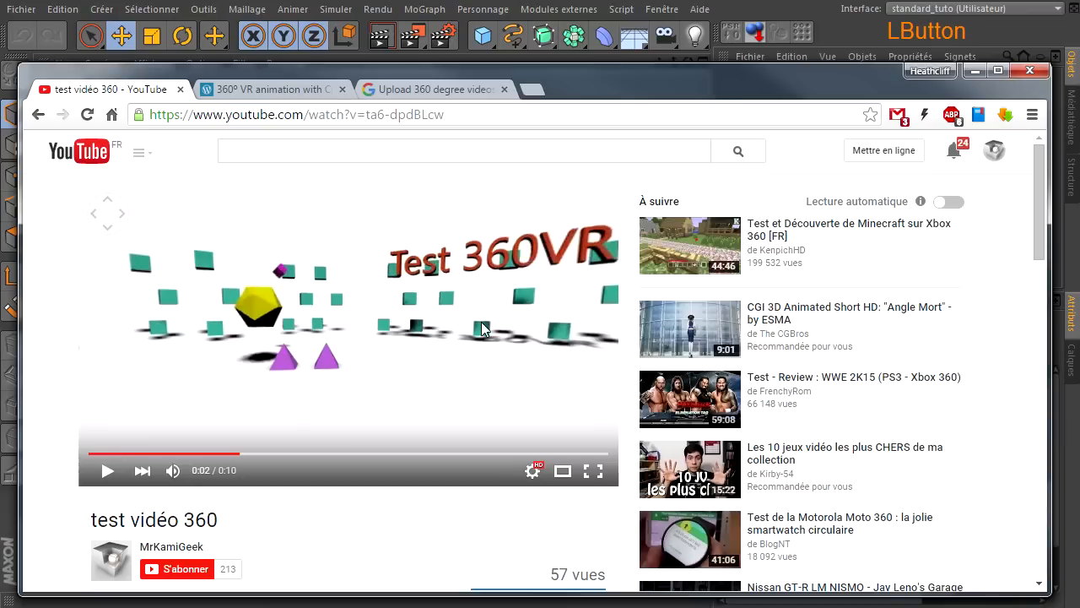
click(268, 93)
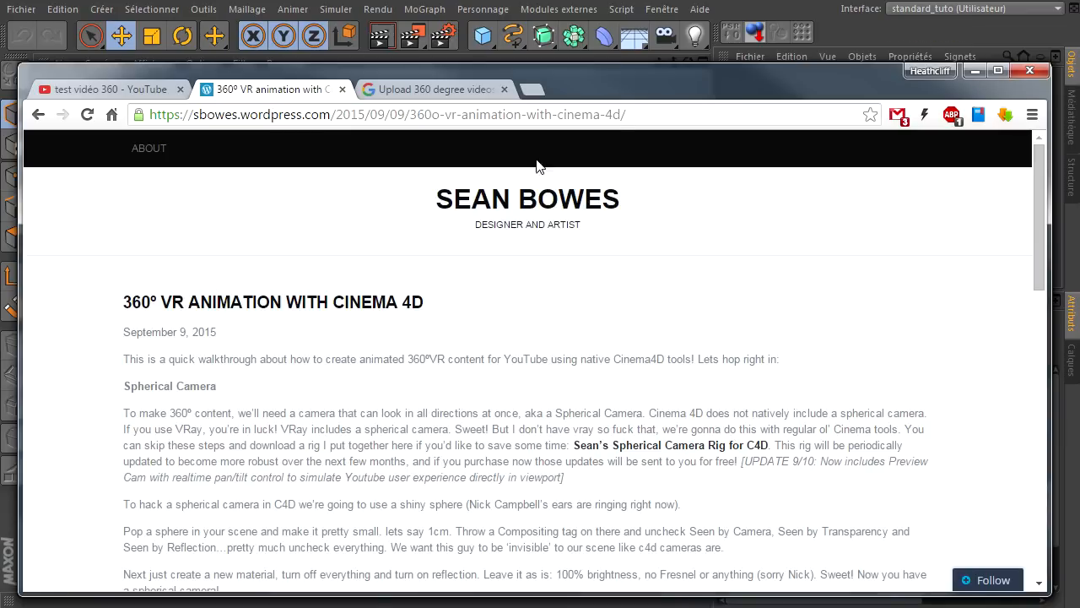
click(781, 15)
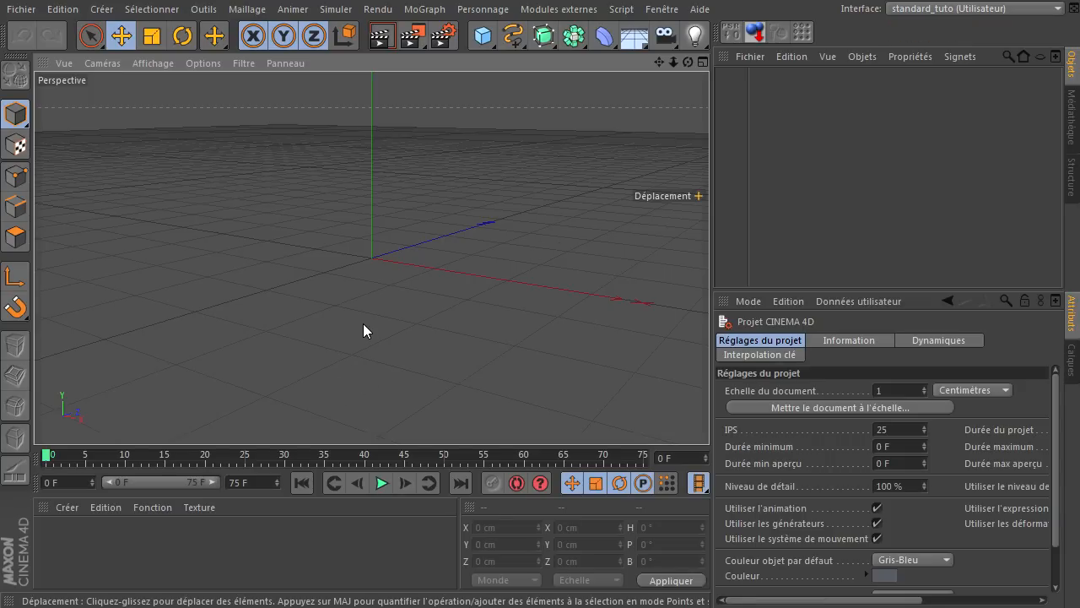
- Add a sphere at the origin with a radius of 1 cm and 48 segments
drag(482, 36, 931, 92)
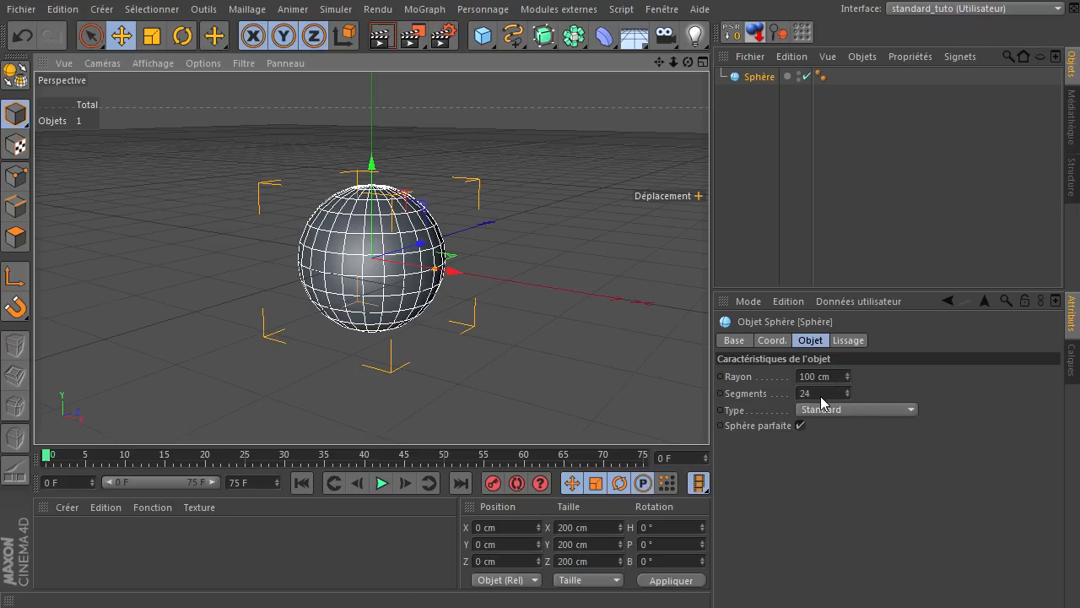
click(839, 377)
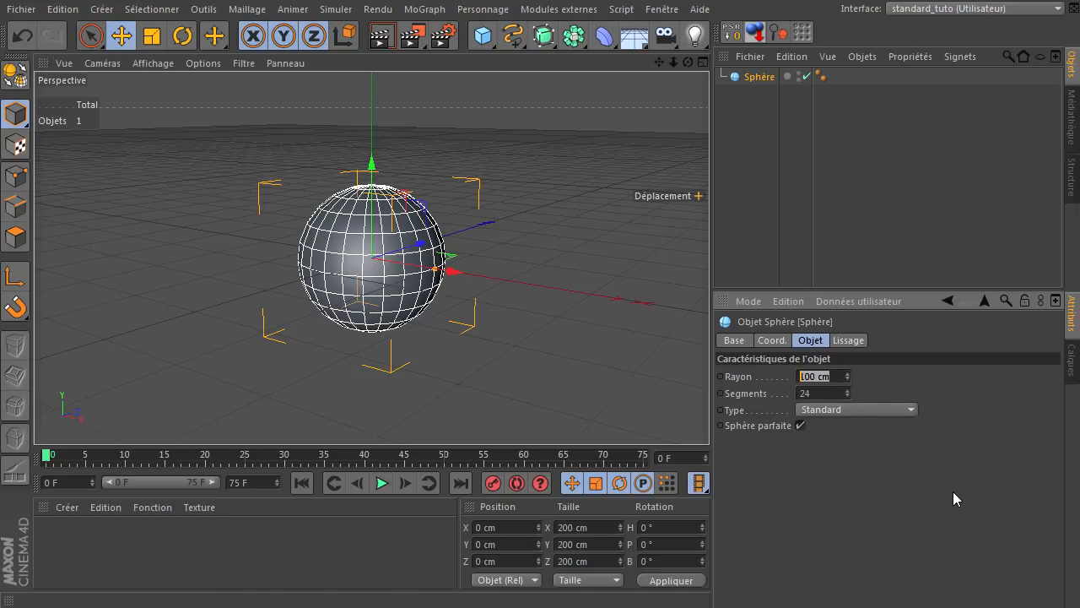
text(1)
key(Return)
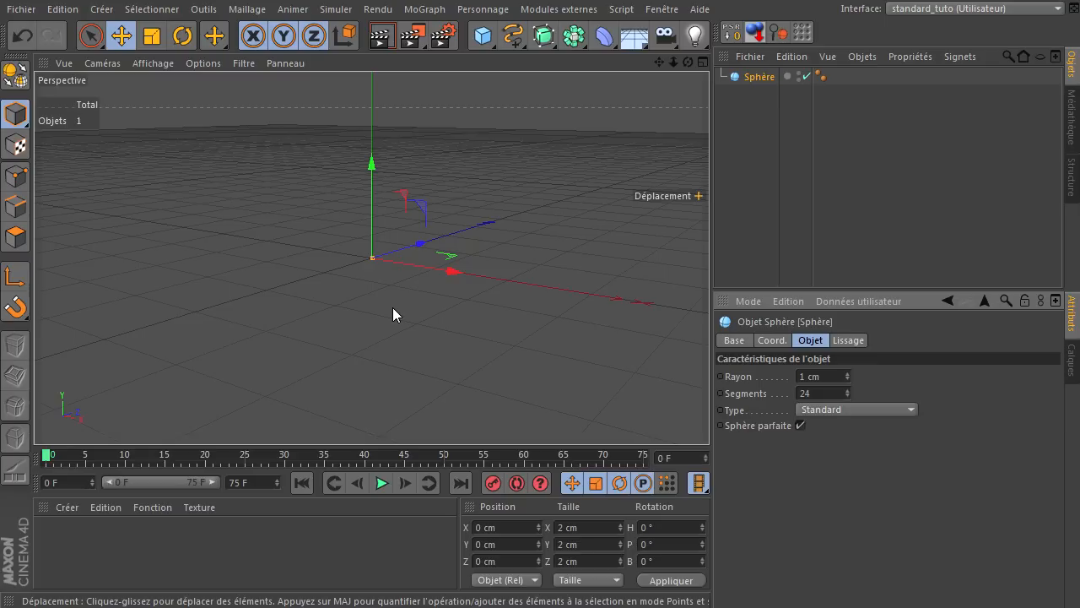
click(837, 394)
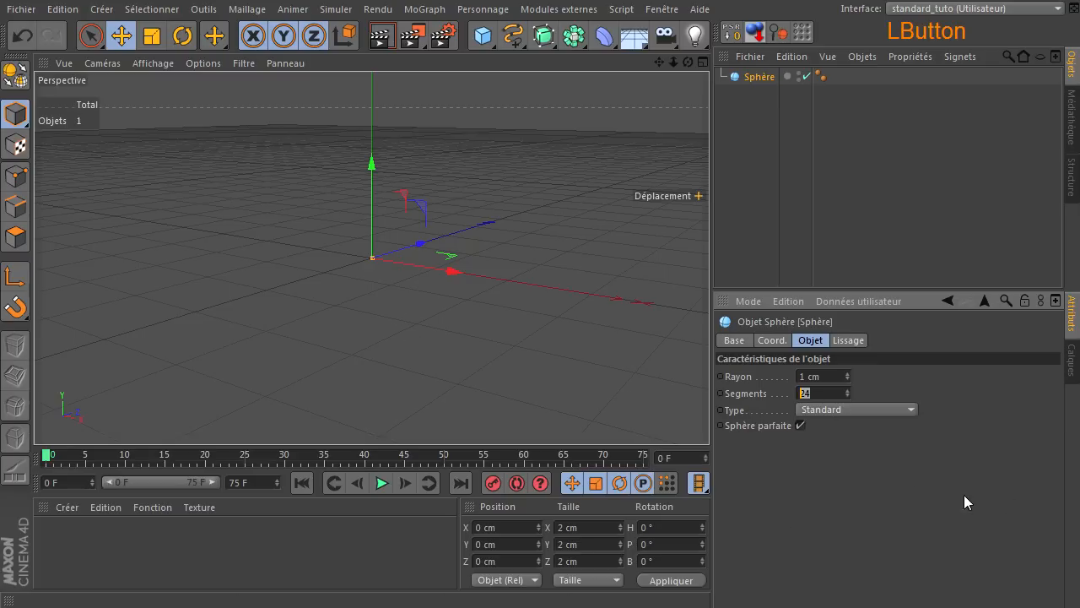
text(48)
key(Return)
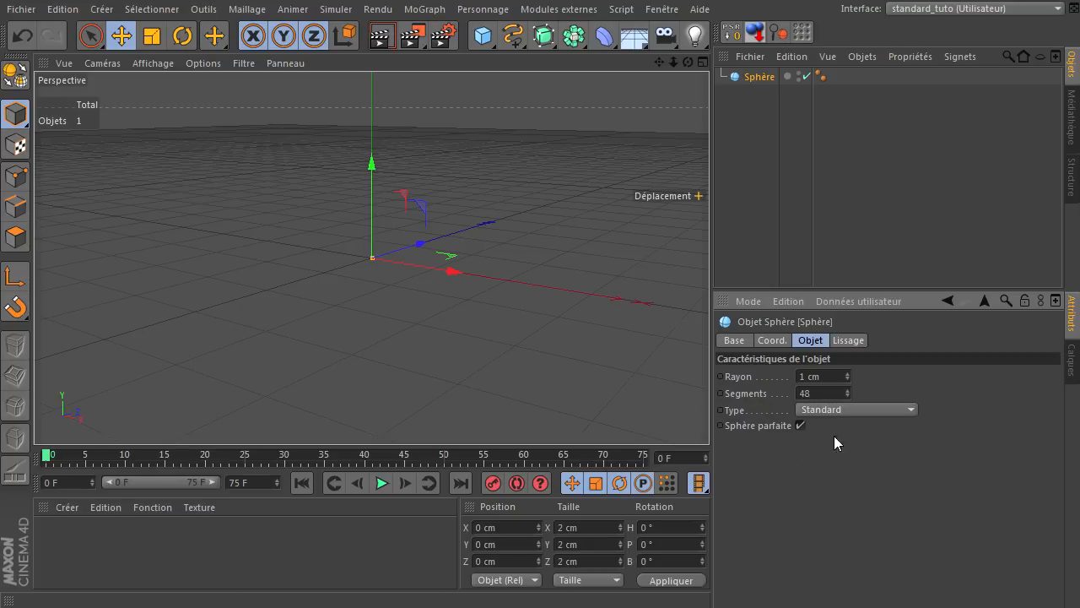
- Add a null object and make the sphere its child
click(831, 376)
drag(503, 46, 574, 57)
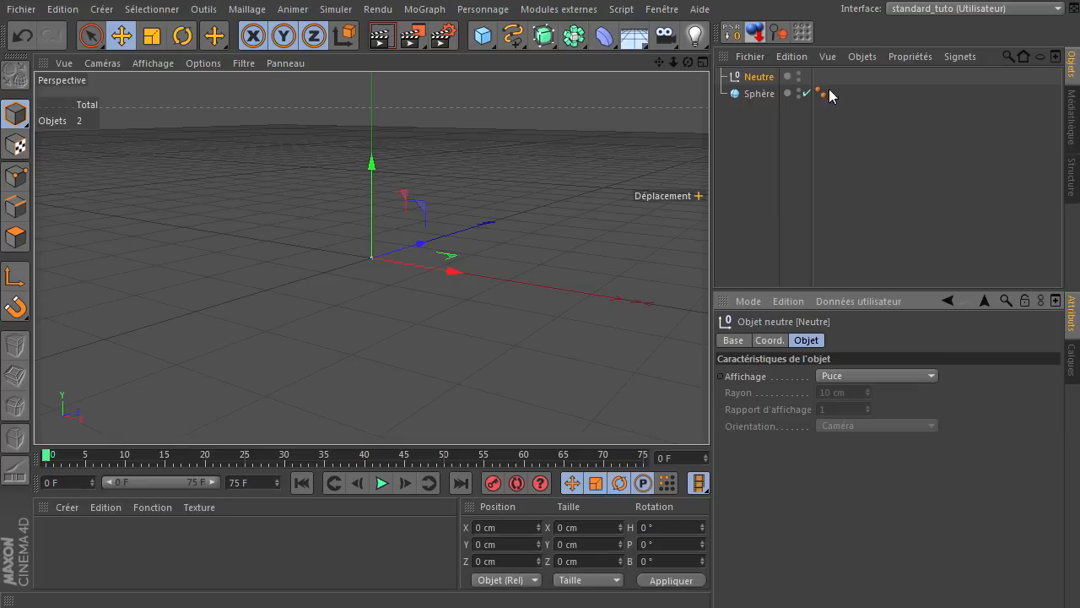
drag(759, 93, 774, 77)
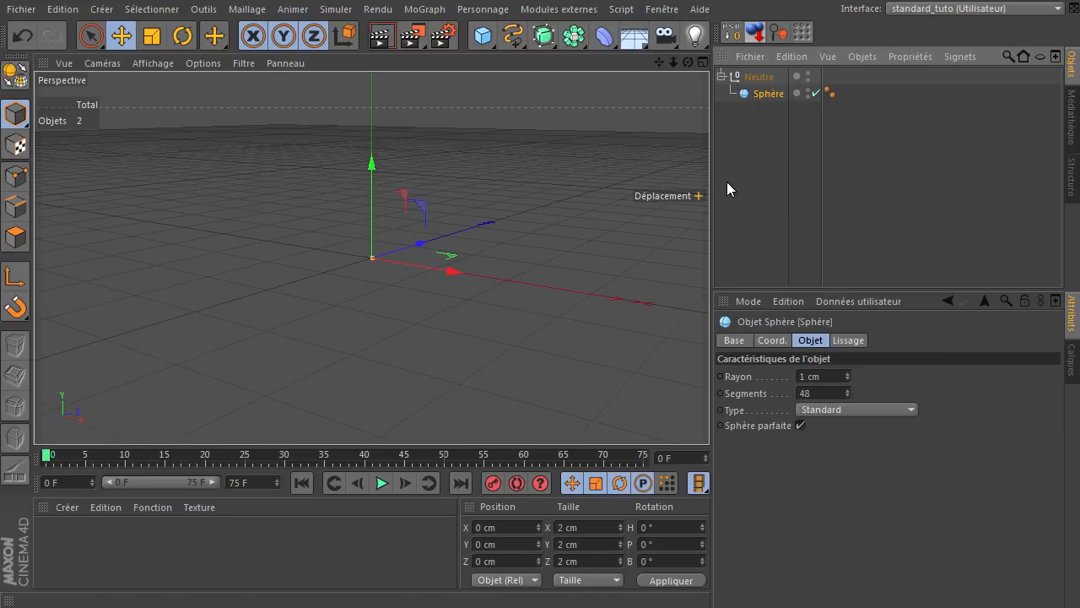
- Display the null as a Cube and change its display orientation so it no longer follows the camera
click(755, 77)
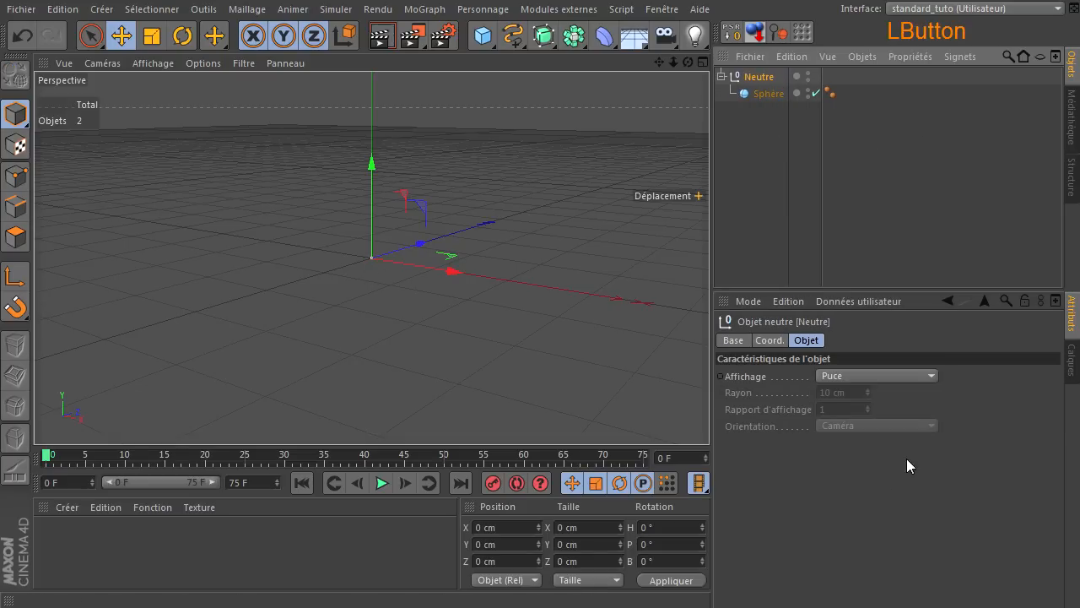
click(853, 376)
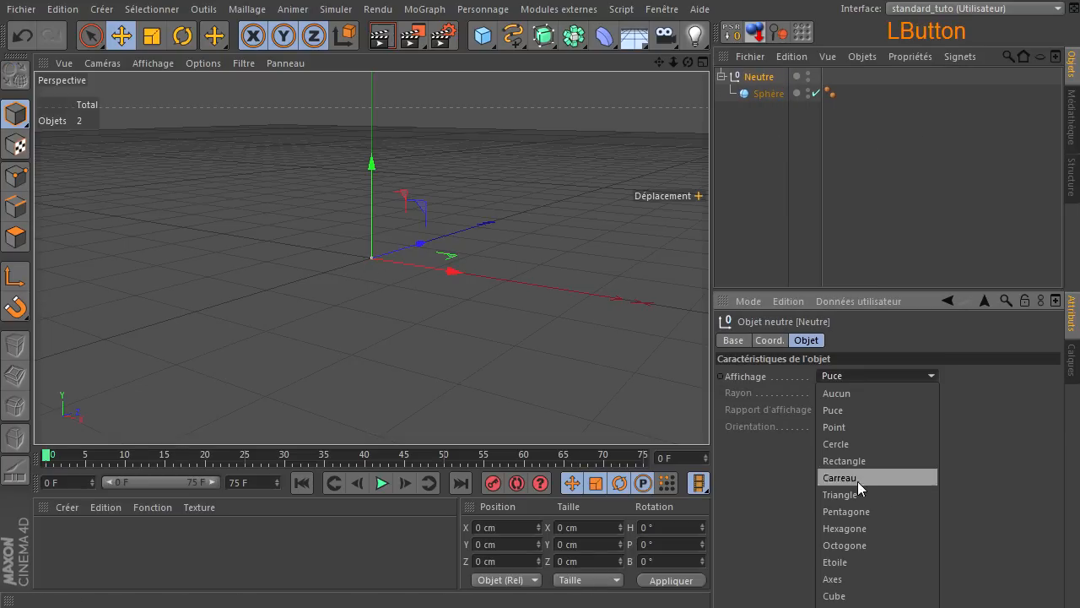
click(865, 596)
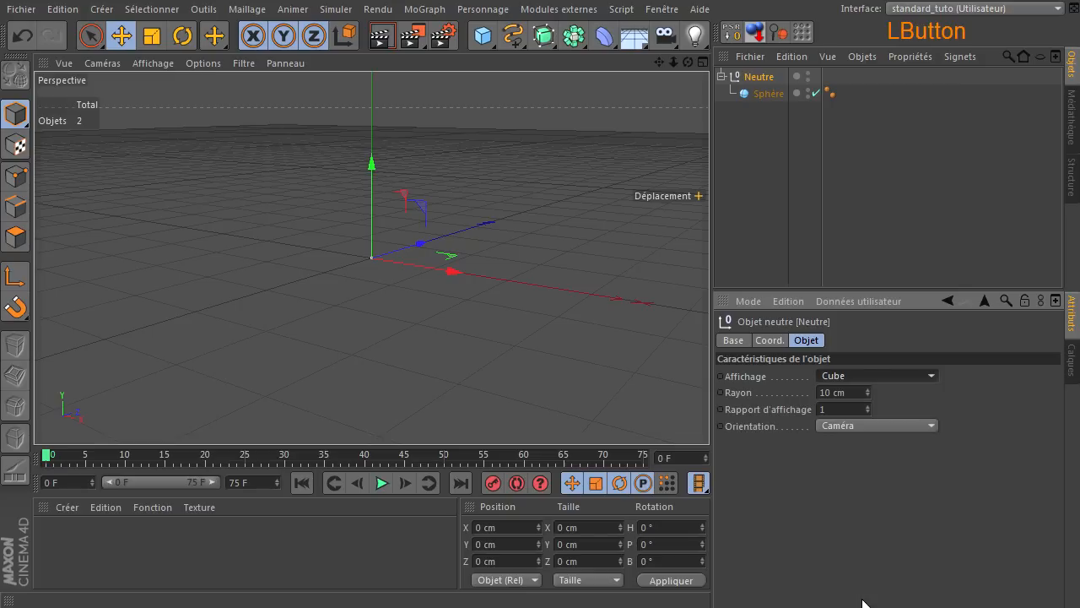
click(848, 425)
click(853, 459)
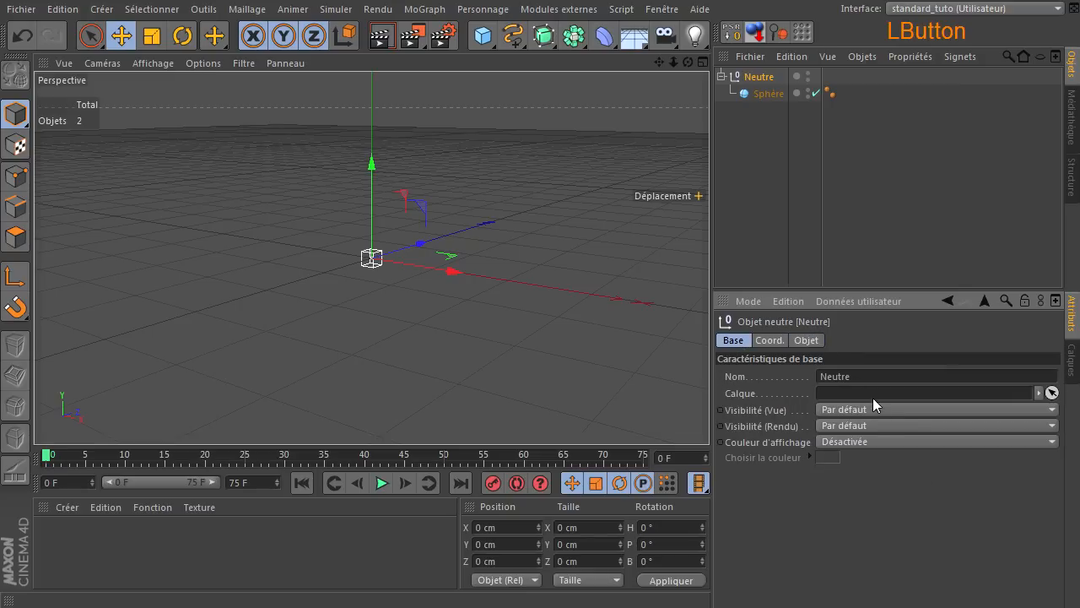
- Enable the null's display color (Activée), set it to orange (R 255, V 106, B 0), and check it with the null deselected
click(848, 443)
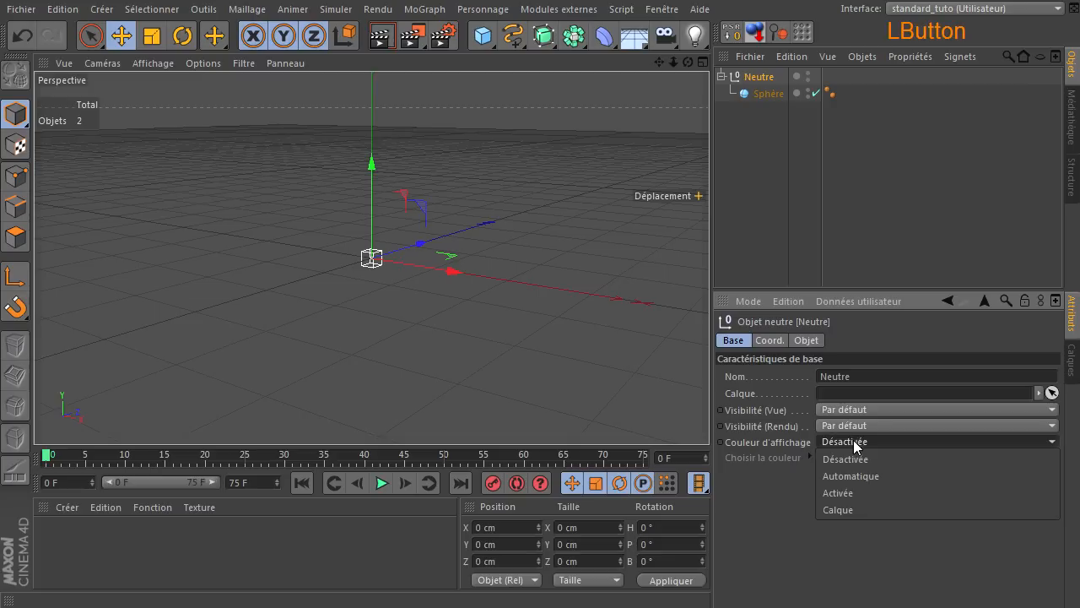
click(851, 487)
click(827, 457)
click(827, 407)
click(798, 392)
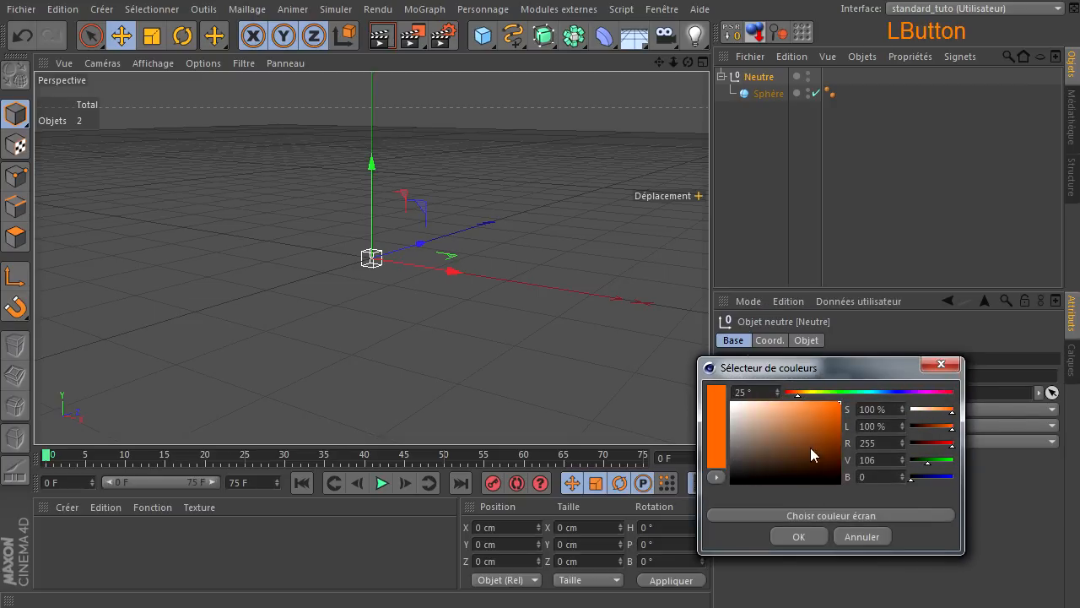
click(808, 537)
click(742, 258)
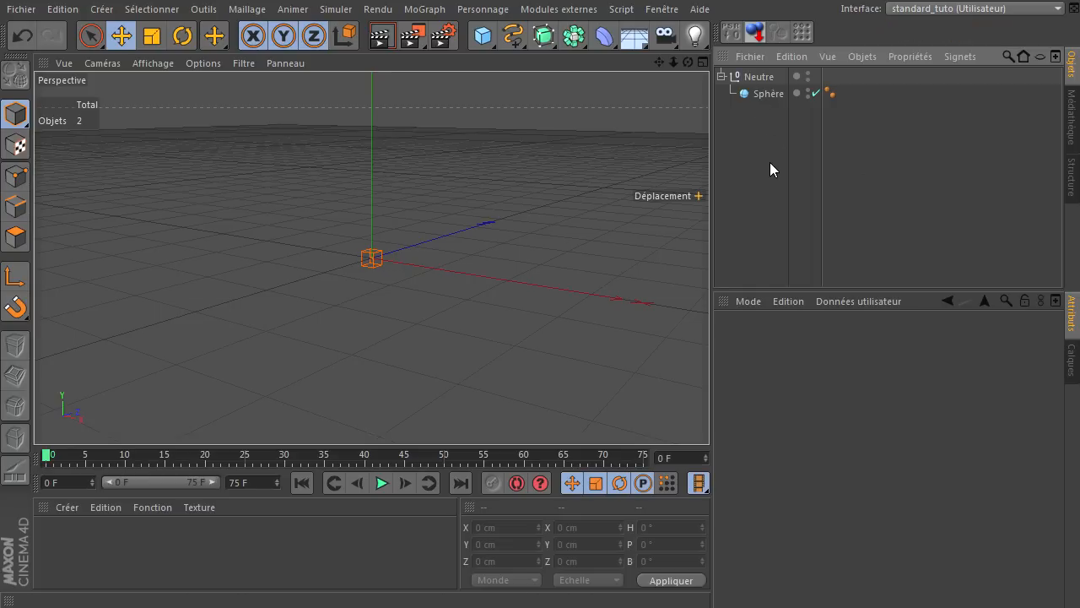
click(757, 77)
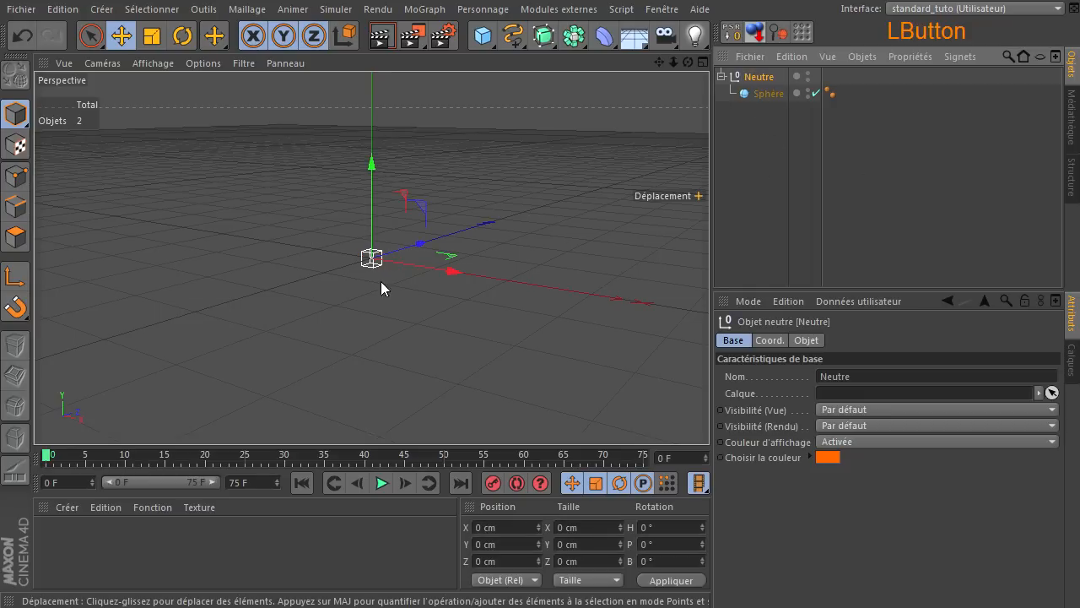
click(754, 184)
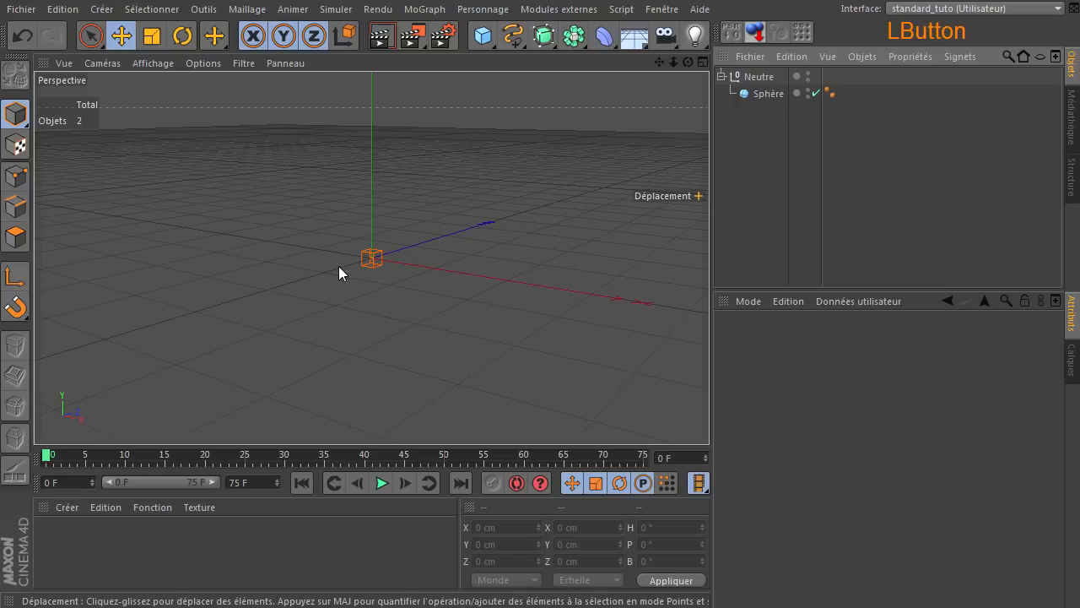
- Render the perspective view to check whether the tiny sphere shows up, and return to the normal viewport display
scroll(375, 275, up, 4)
scroll(397, 351, down, 2)
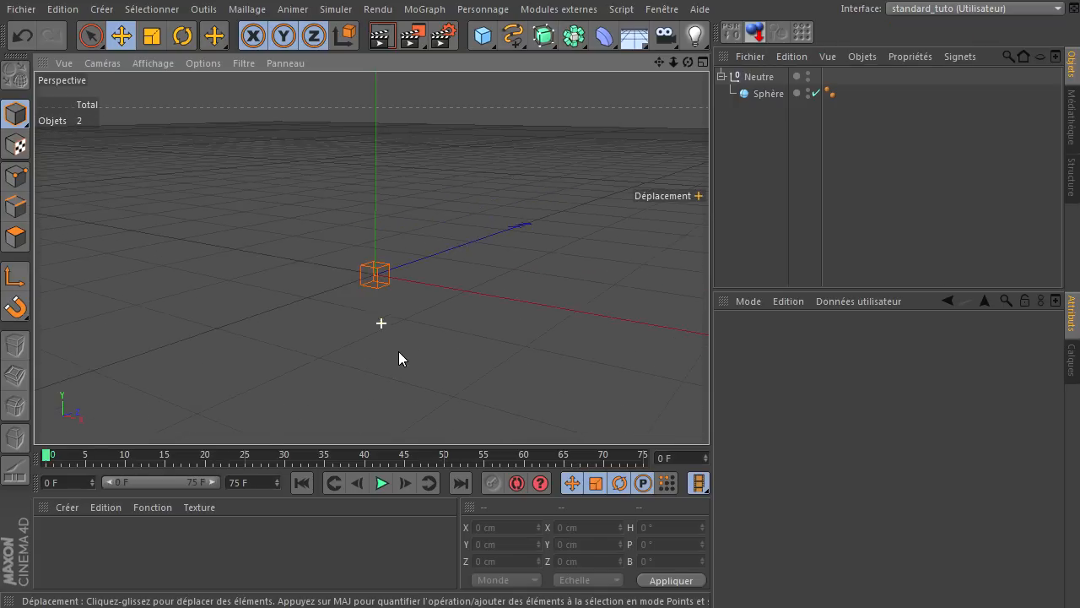
scroll(398, 352, down, 2)
click(766, 211)
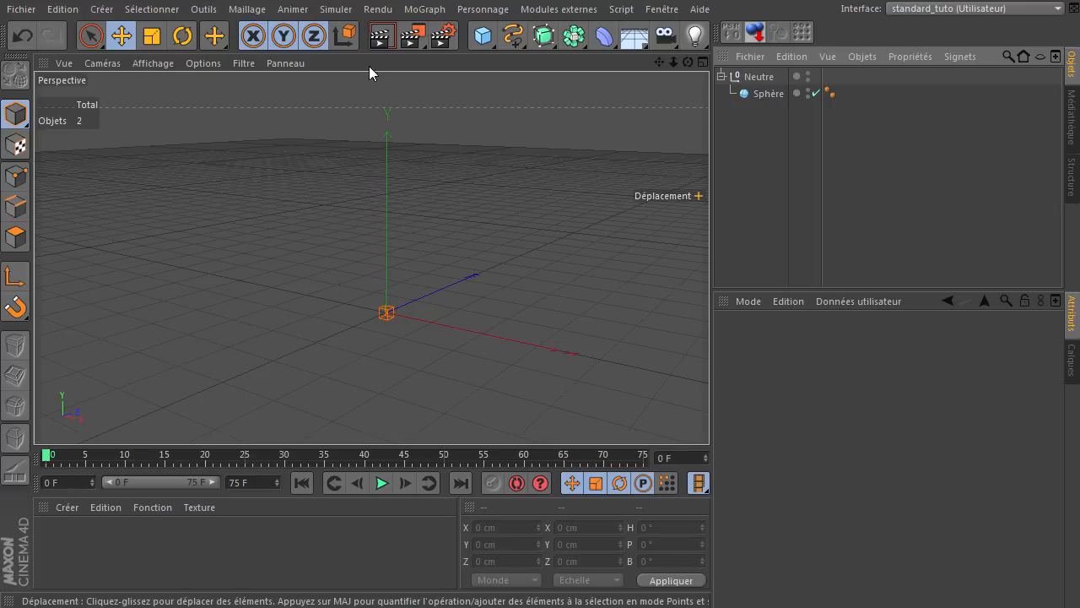
click(380, 36)
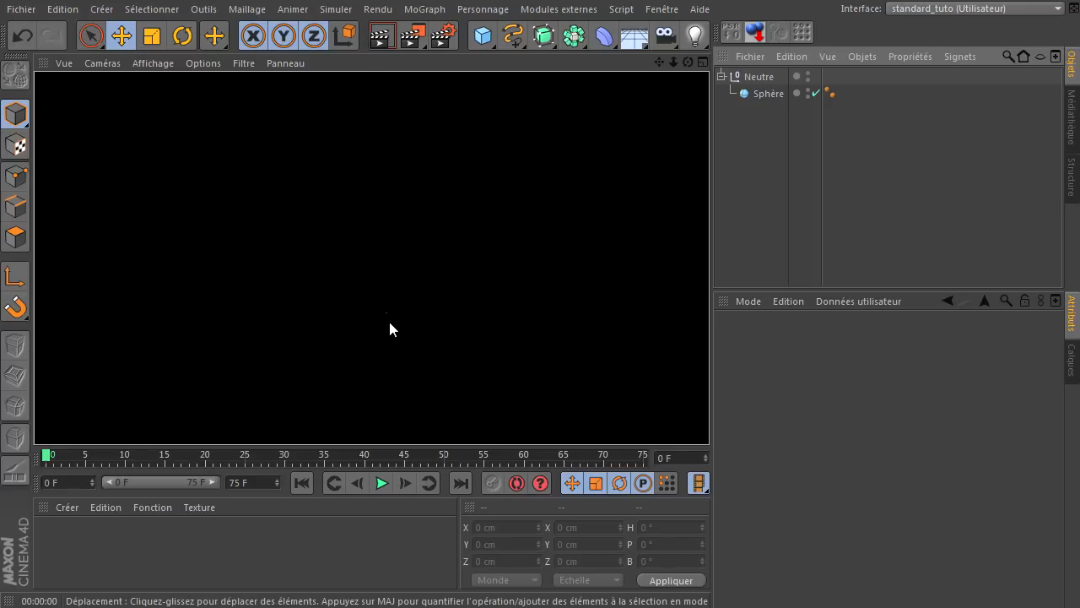
click(760, 190)
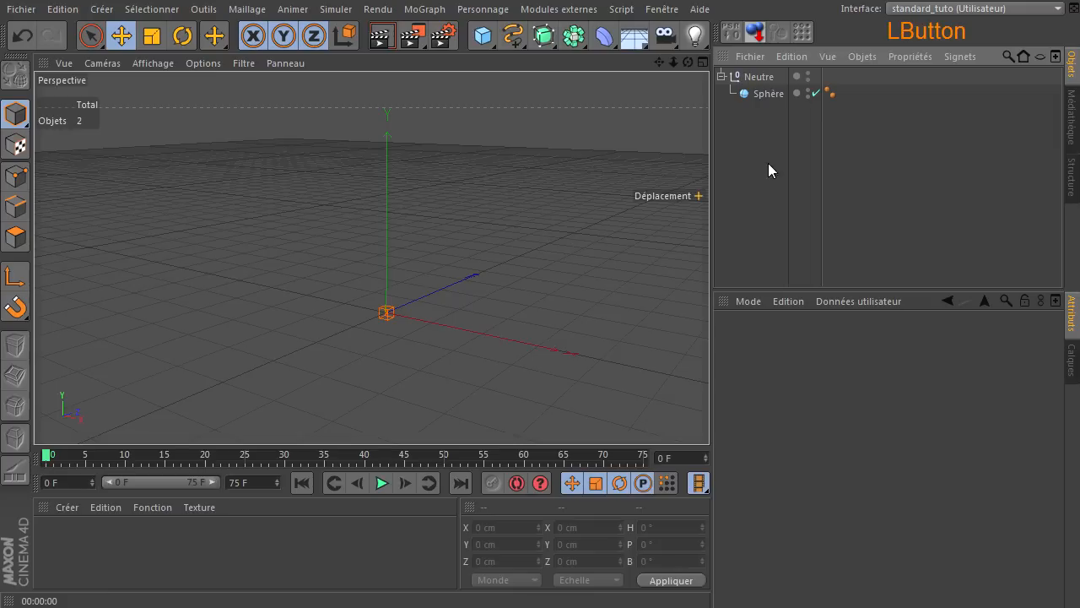
- Hide the sphere from the camera by adding a Rendu tag with Visibilité (caméra) off, and test-render the view
click(758, 94)
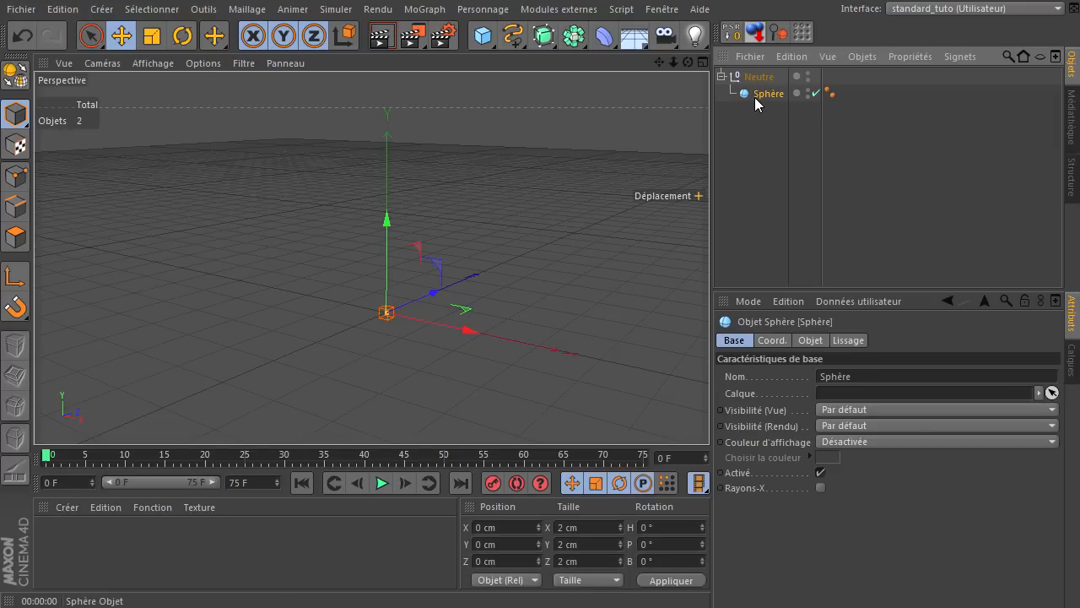
right_click(747, 97)
mouse_move(774, 110)
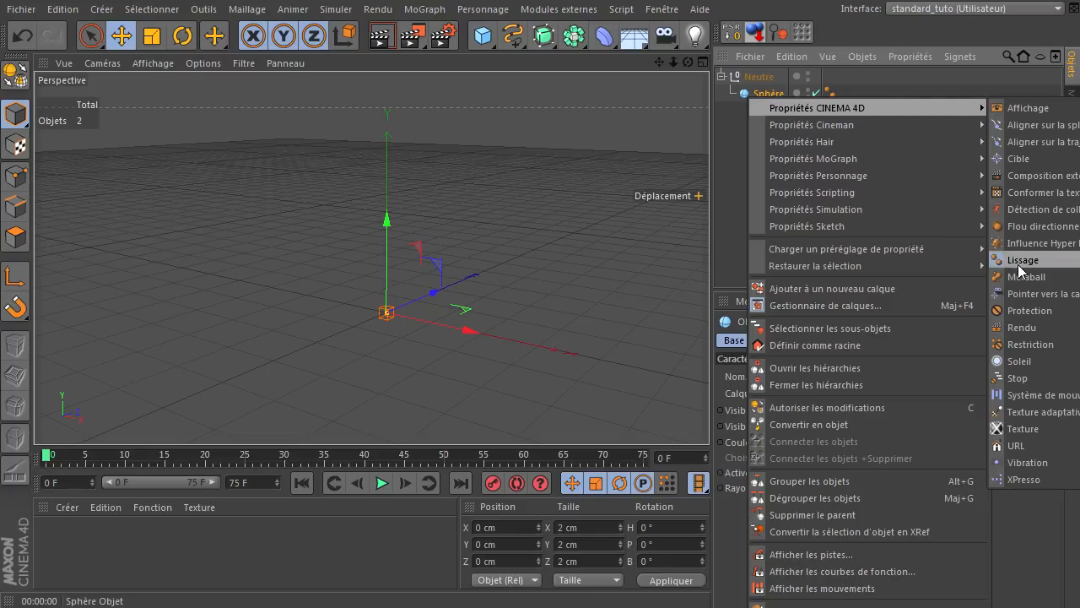
click(1015, 329)
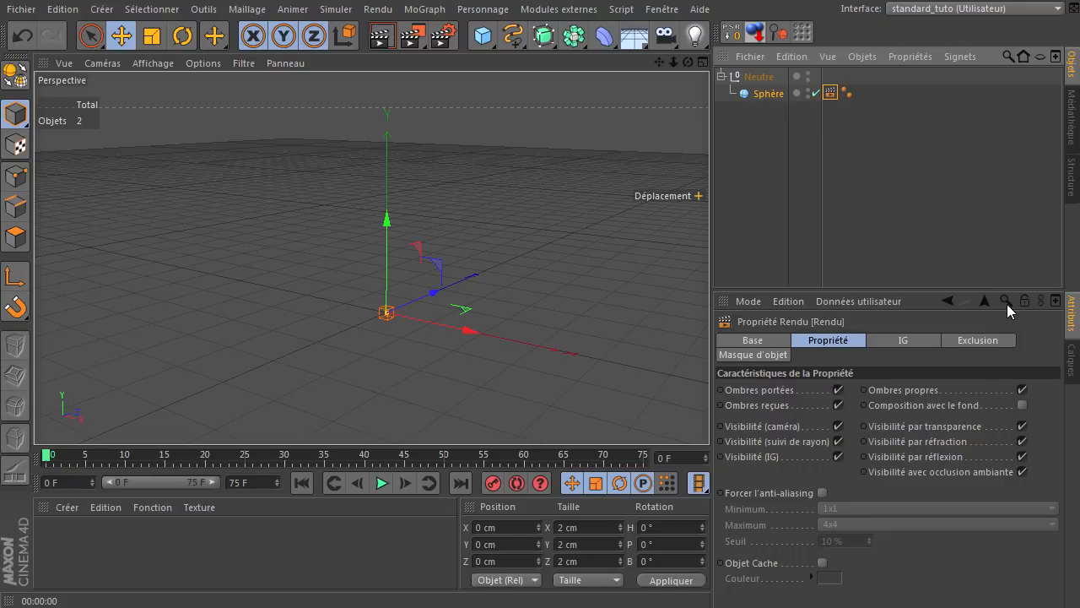
click(838, 427)
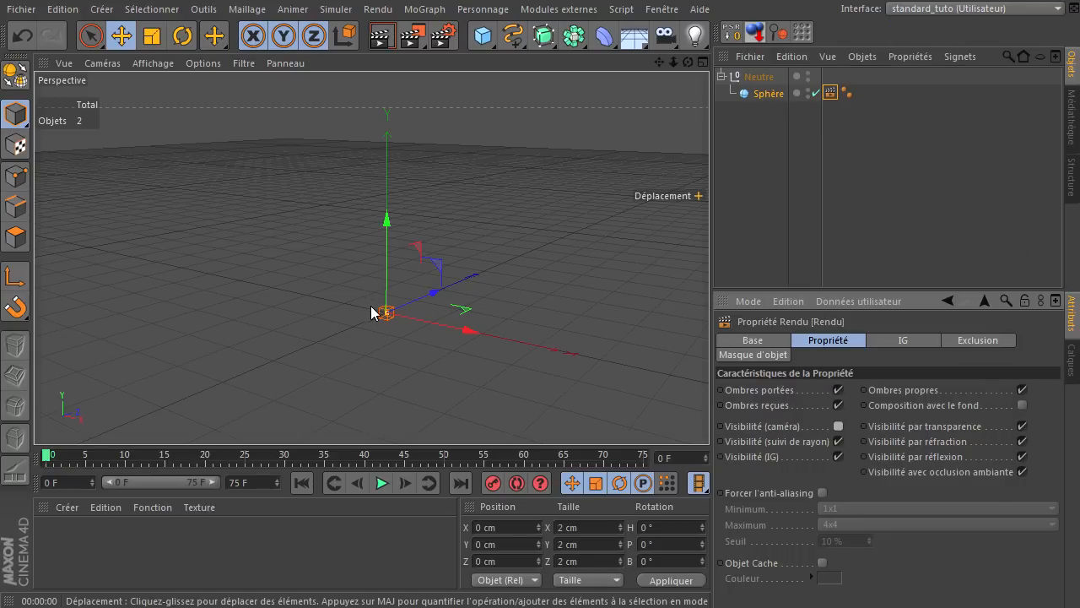
click(381, 35)
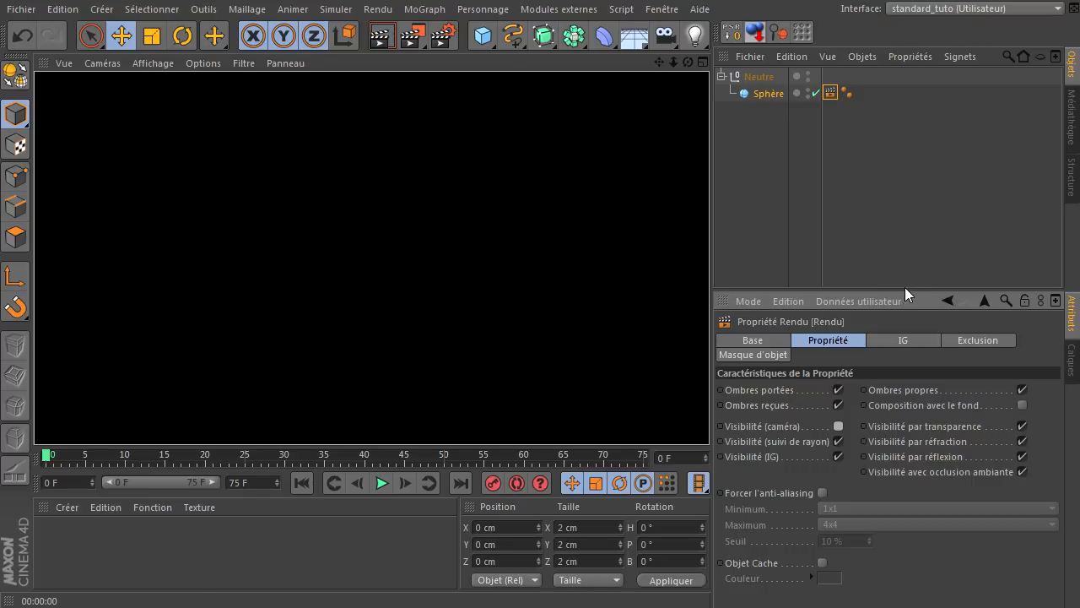
click(767, 201)
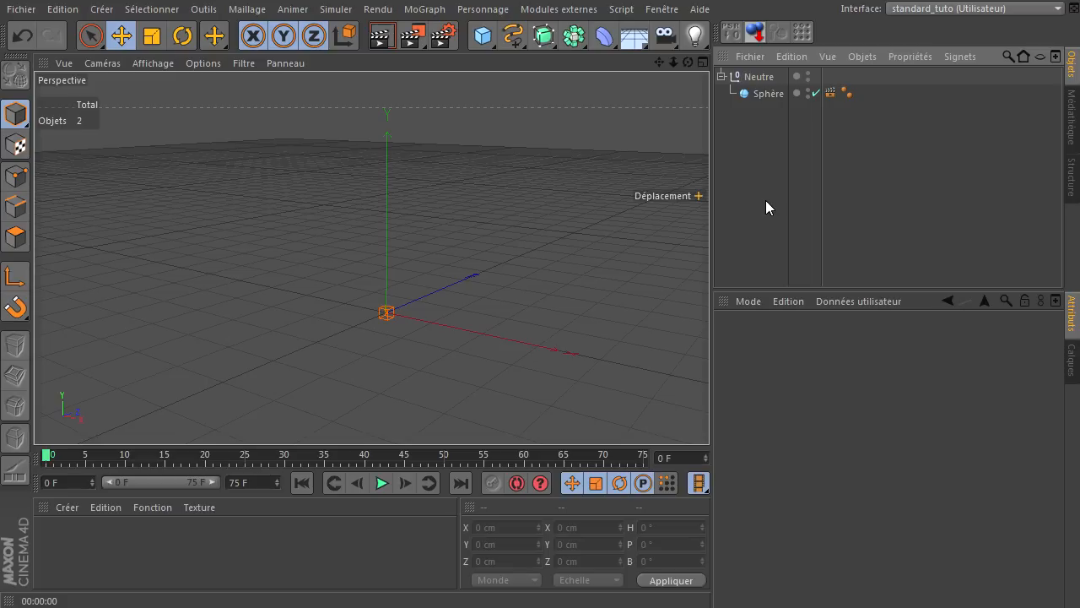
- Turn off Visibilité par réflexion in the sphere's Rendu tag
click(829, 93)
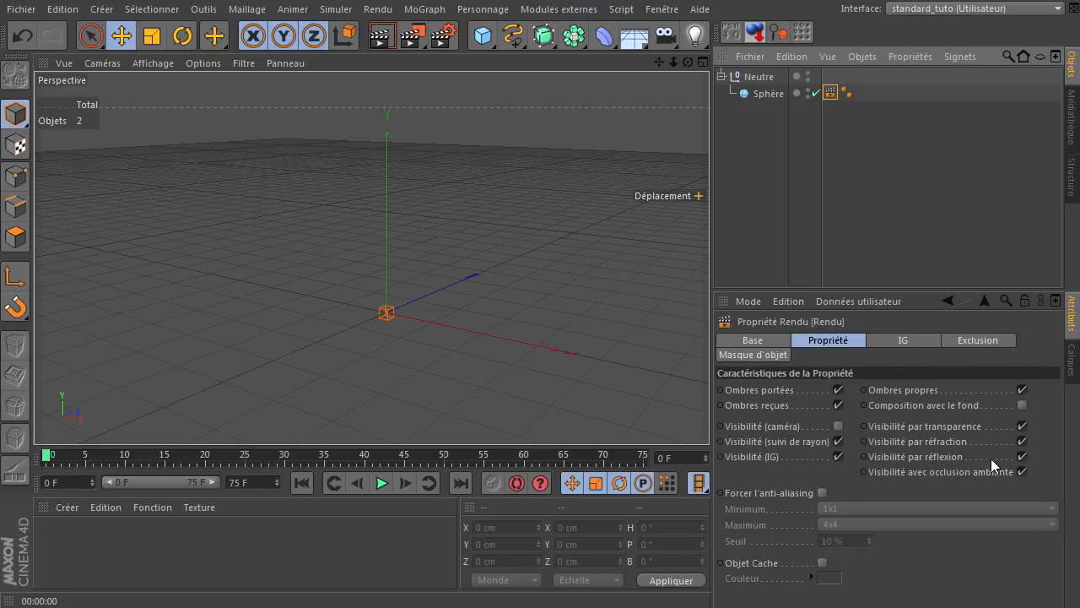
click(1021, 456)
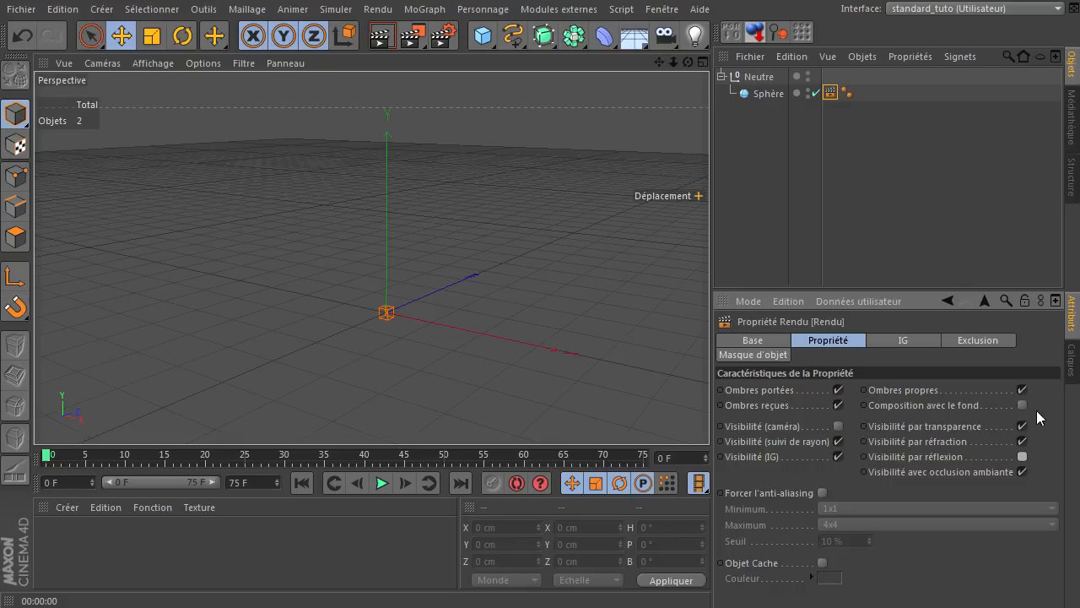
- Turn off Ombres portées and Ombres reçues in the sphere's Rendu tag and test-render the perspective view
click(838, 390)
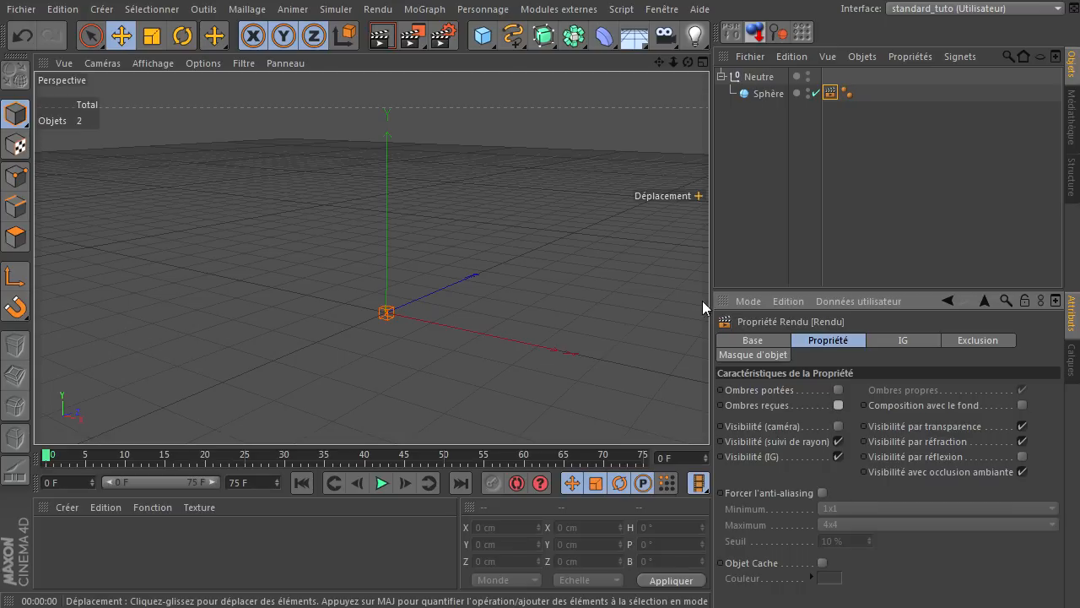
click(765, 233)
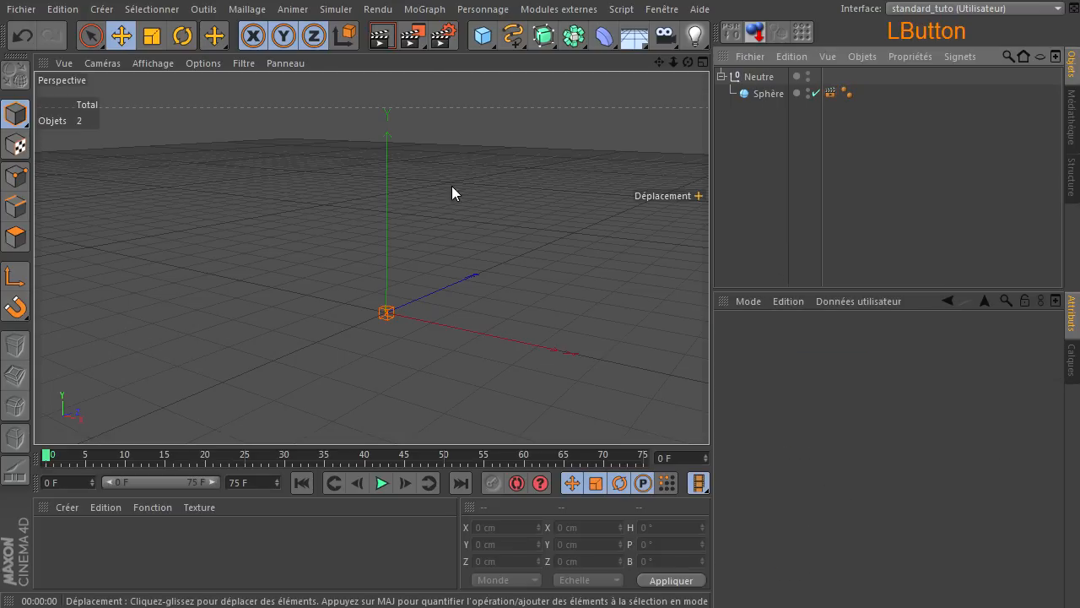
click(379, 37)
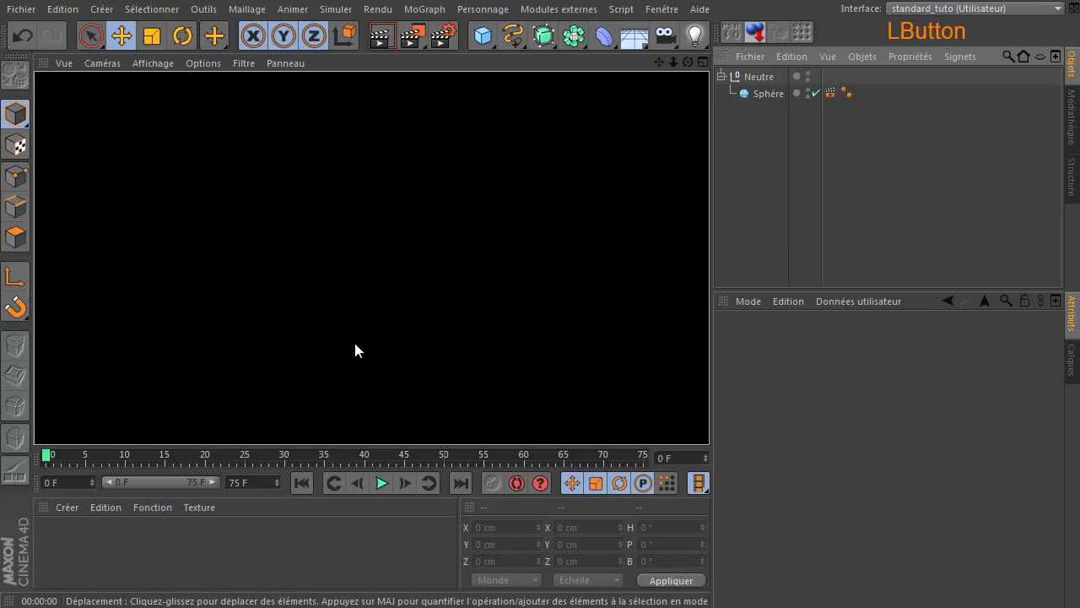
click(768, 181)
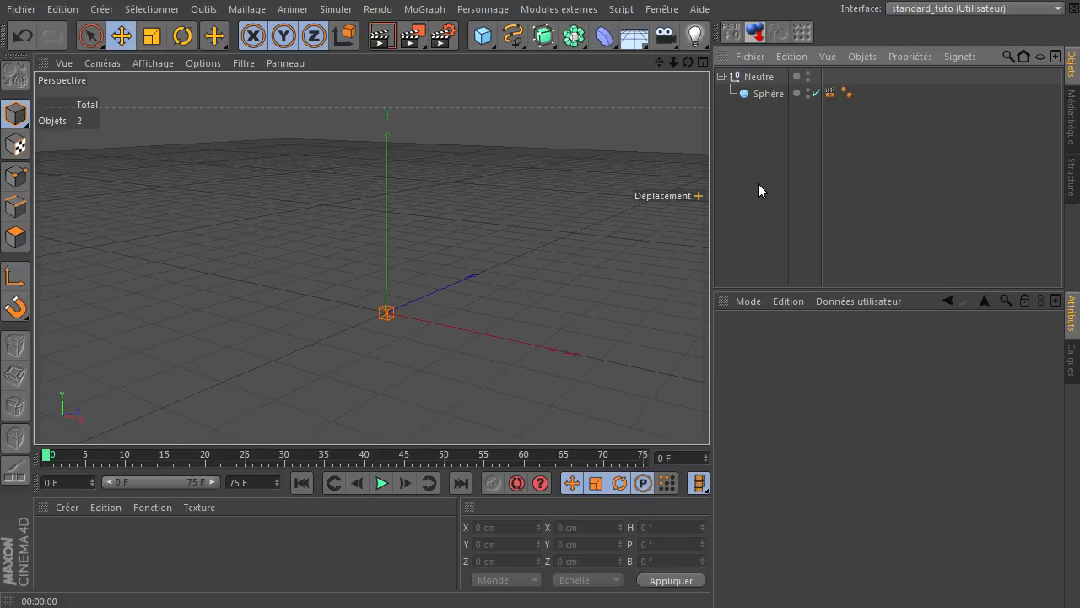
- Re-enable Ombres portées and Ombres reçues in the sphere's Rendu tag, keeping Visibilité (caméra) and Visibilité par réflexion off
click(807, 90)
click(766, 94)
click(830, 93)
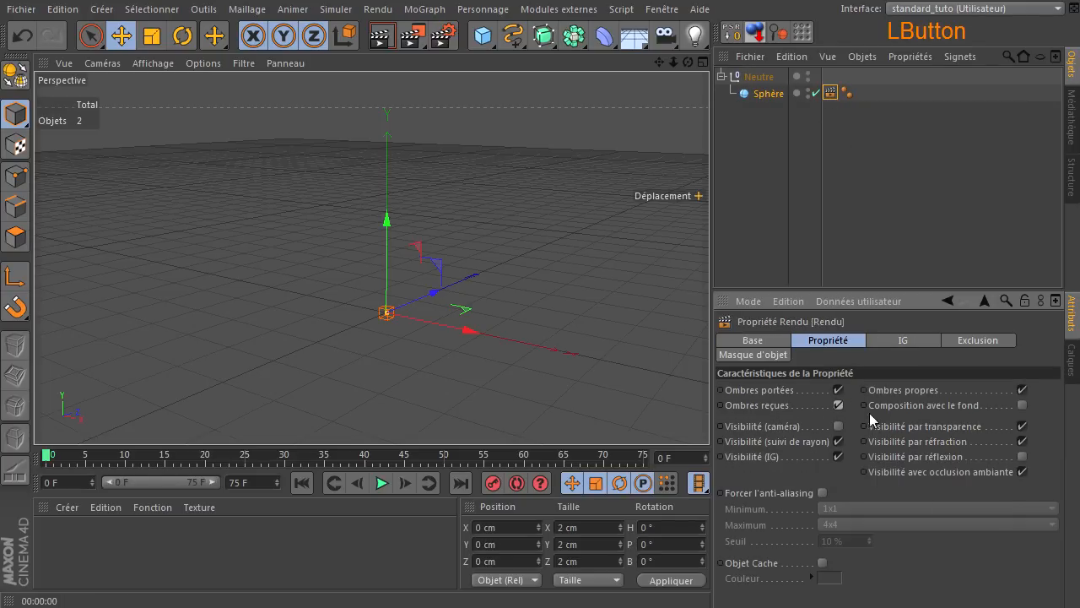
click(838, 427)
click(1022, 457)
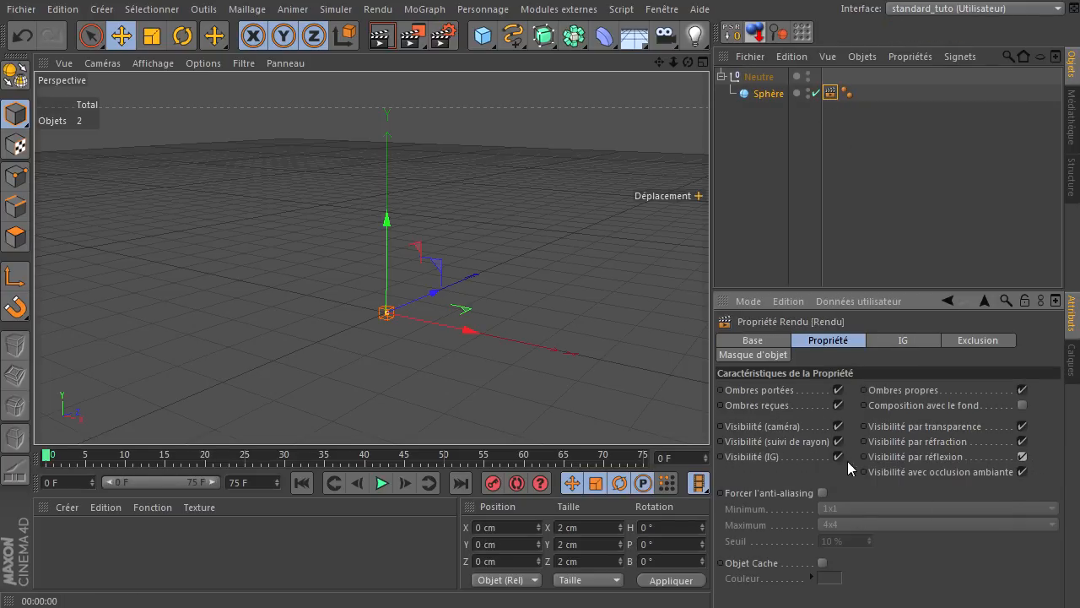
click(838, 427)
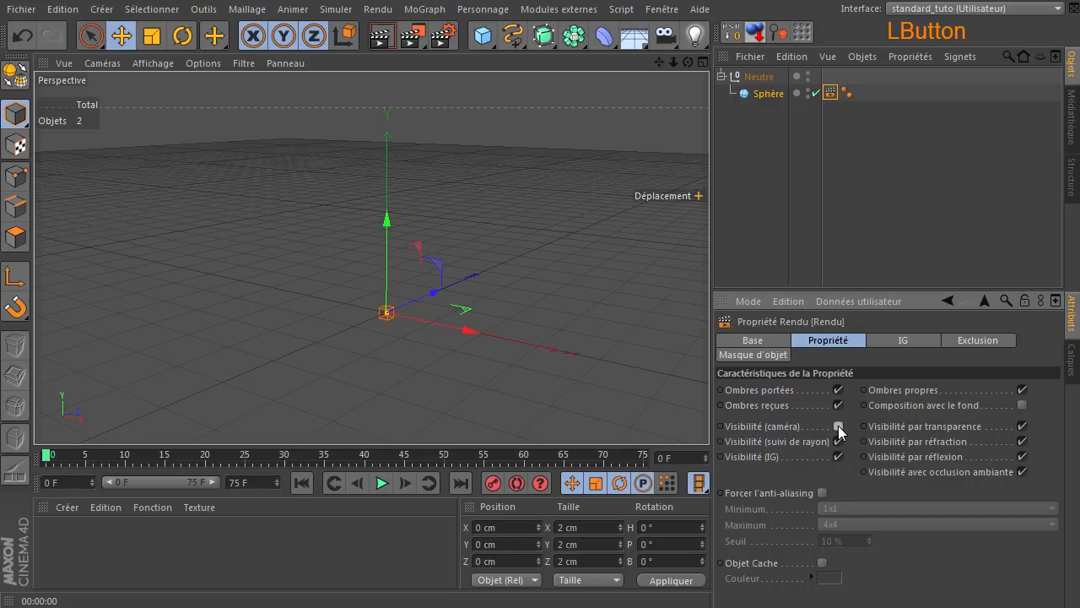
click(1021, 456)
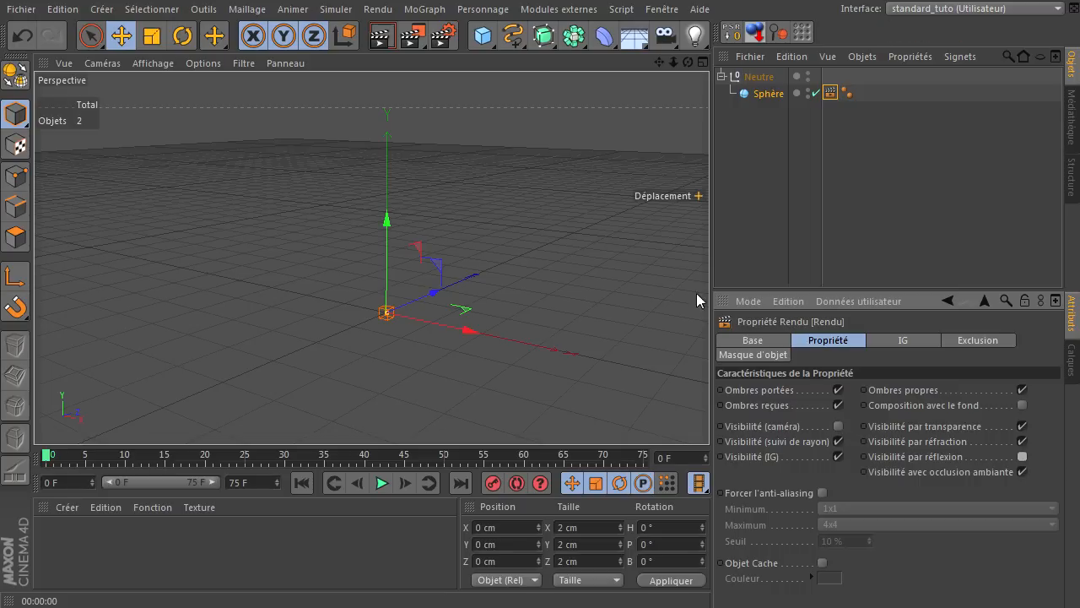
- Raise the null with its sphere straight up along the Y axis to about 175 cm
click(849, 219)
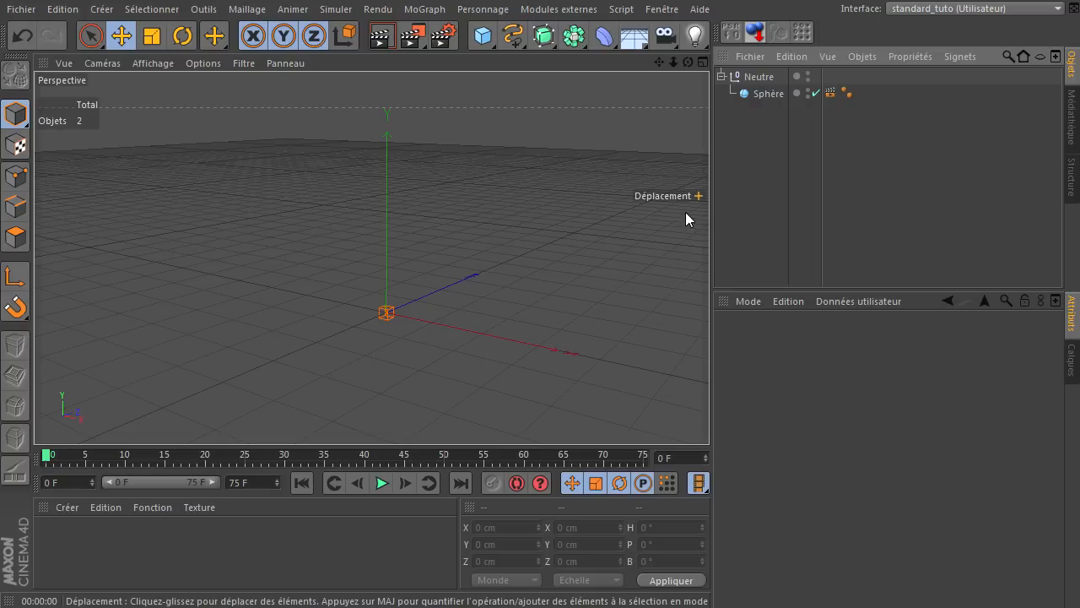
click(748, 76)
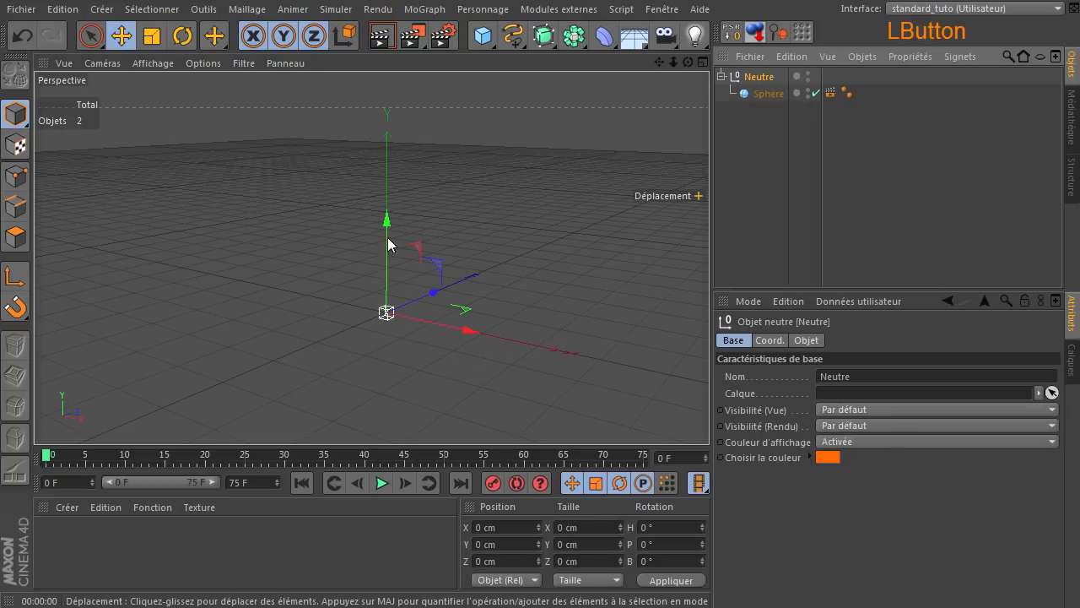
drag(387, 246, 414, 146)
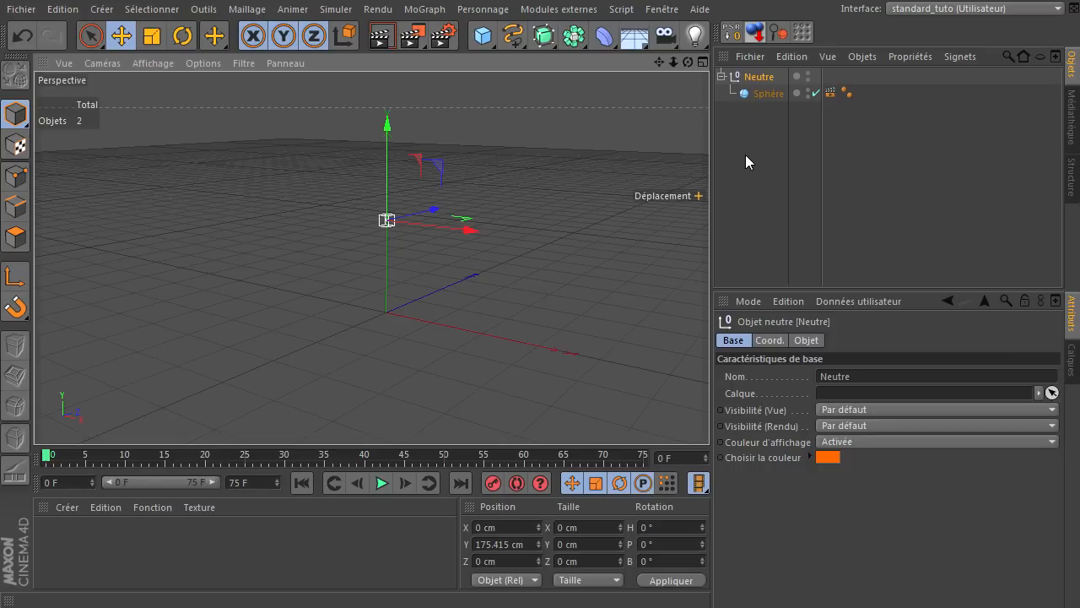
- Create a mirror material with Couleur and Spécularité off and only Réflexion on, and apply it to the sphere
double_click(115, 547)
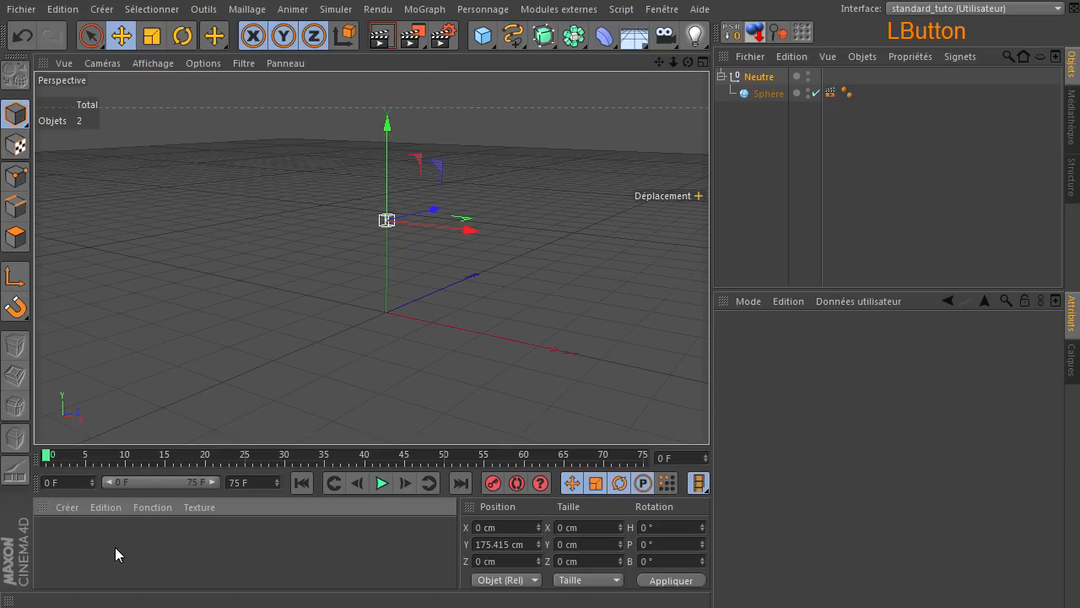
double_click(53, 544)
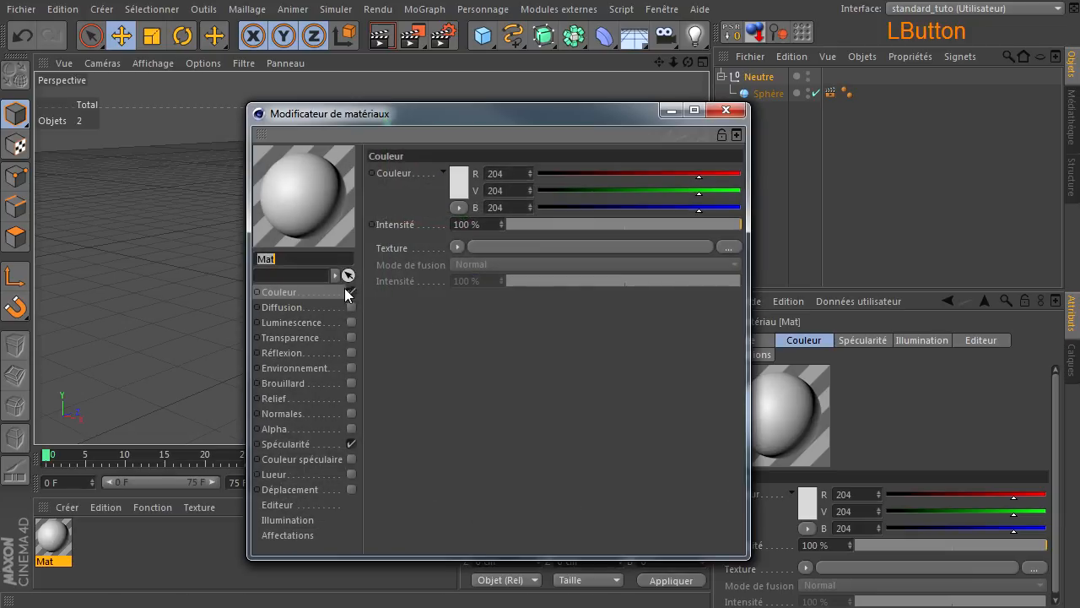
click(351, 444)
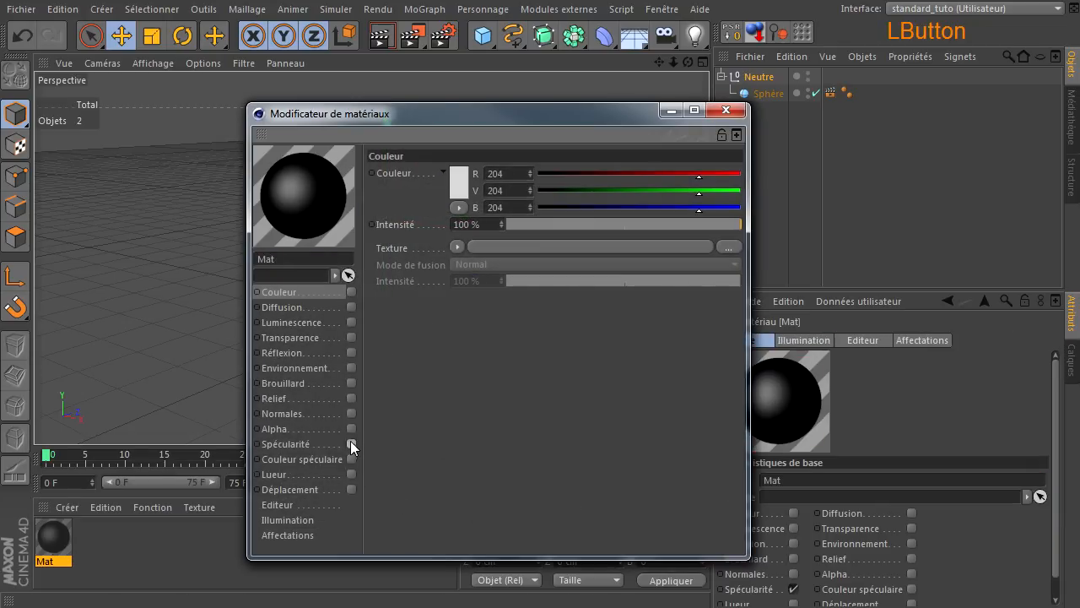
drag(587, 116, 476, 62)
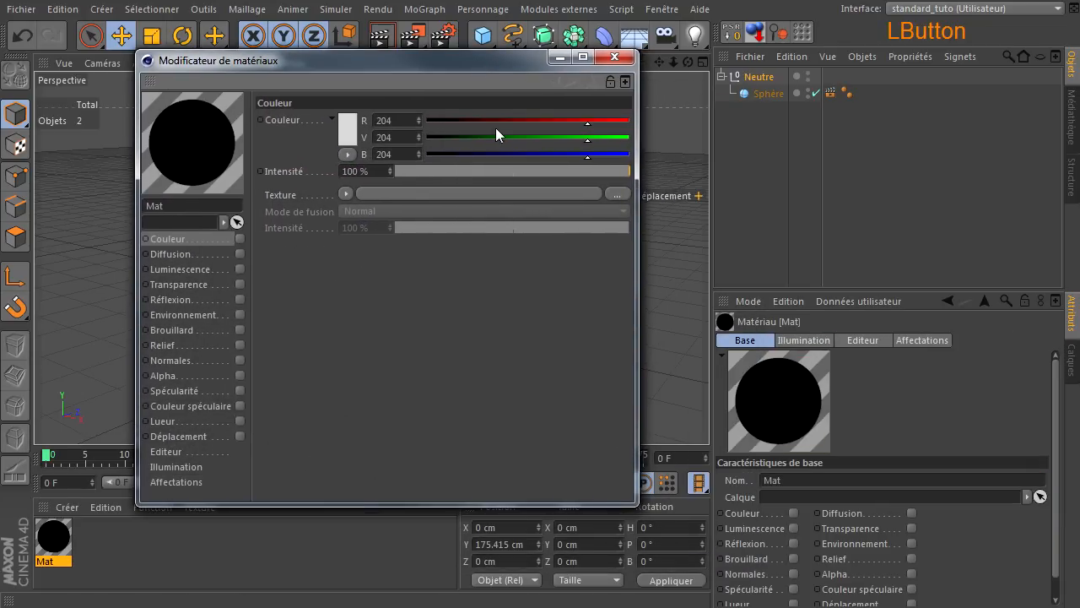
click(240, 300)
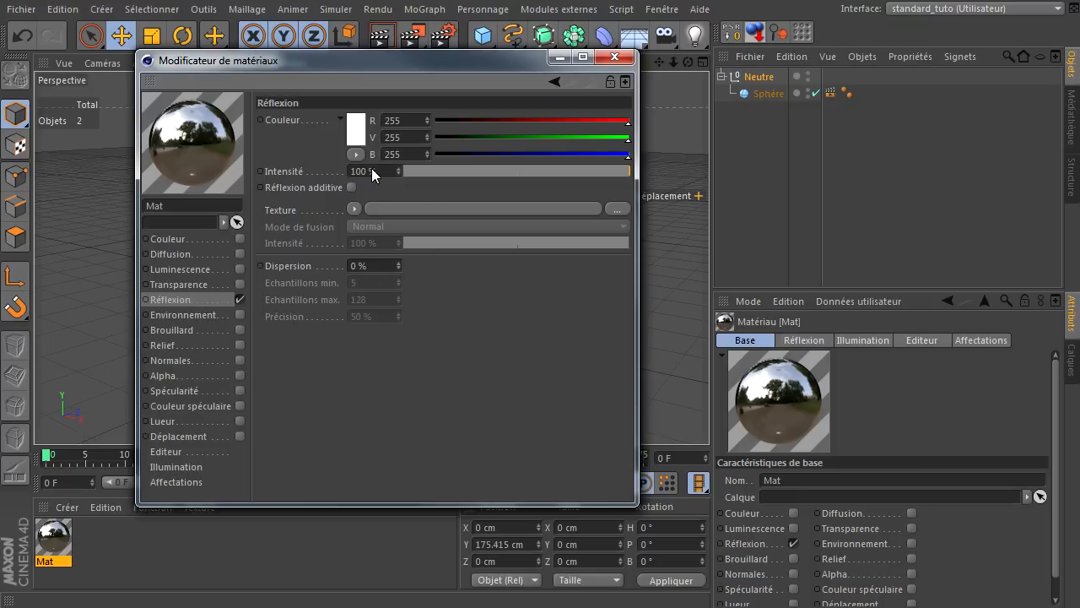
drag(382, 168, 270, 170)
click(569, 406)
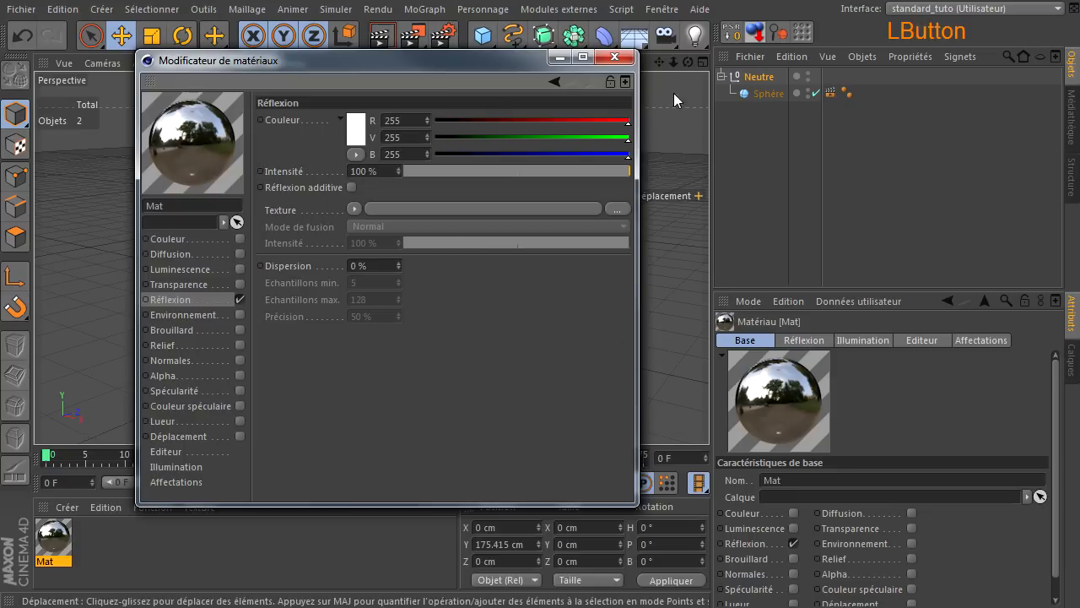
click(622, 61)
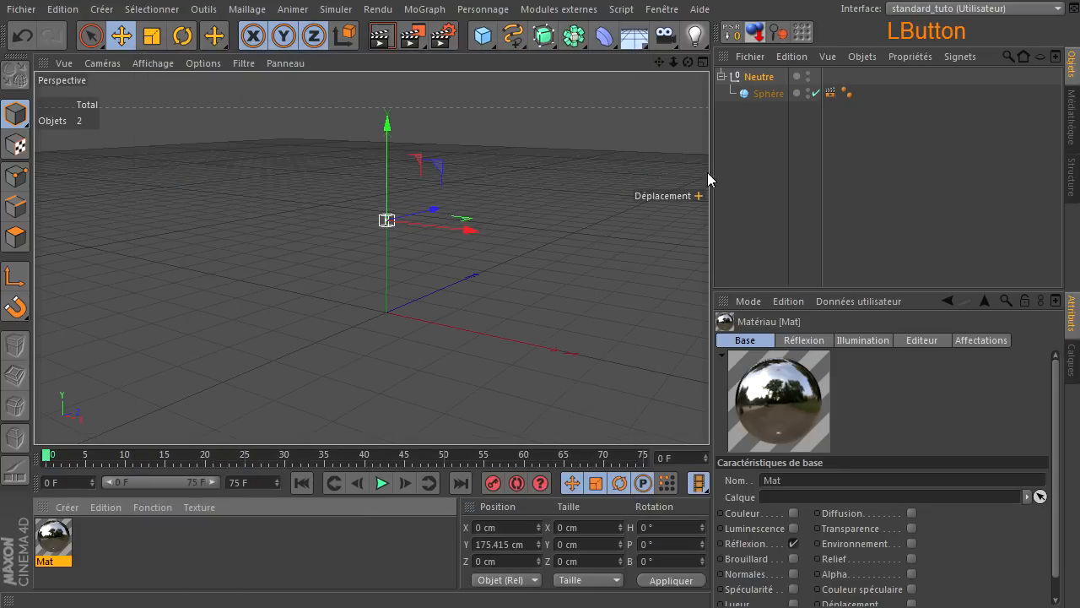
drag(767, 93, 768, 94)
- Rename the null containing the sphere as "camera 360"
click(761, 78)
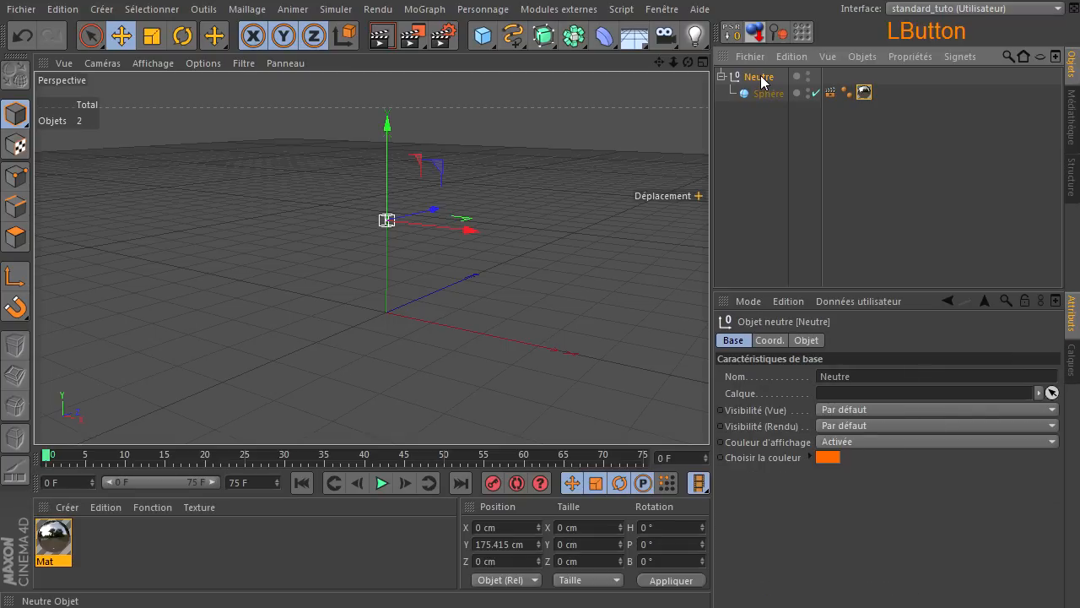
double_click(760, 78)
text(camer)
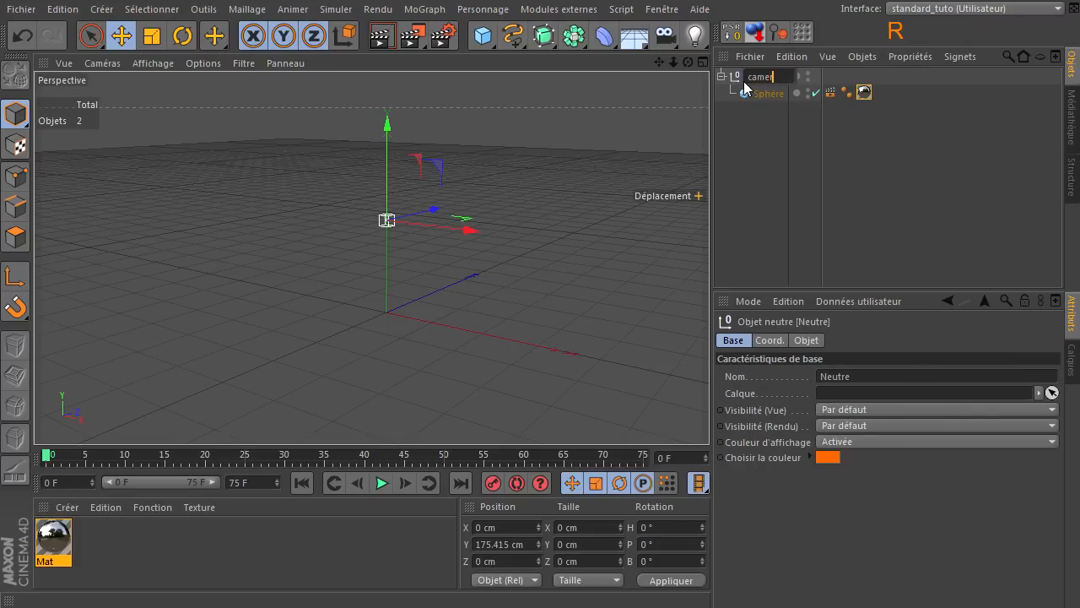
text(a 360)
key(Return)
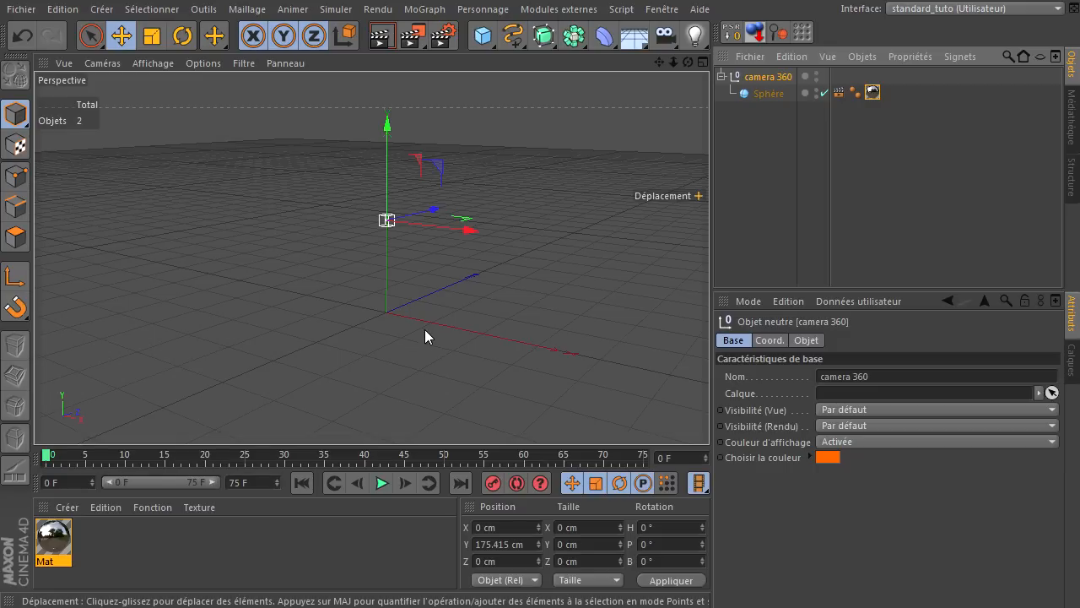
- Add a Sol (floor) object and apply a new material to it
click(634, 36)
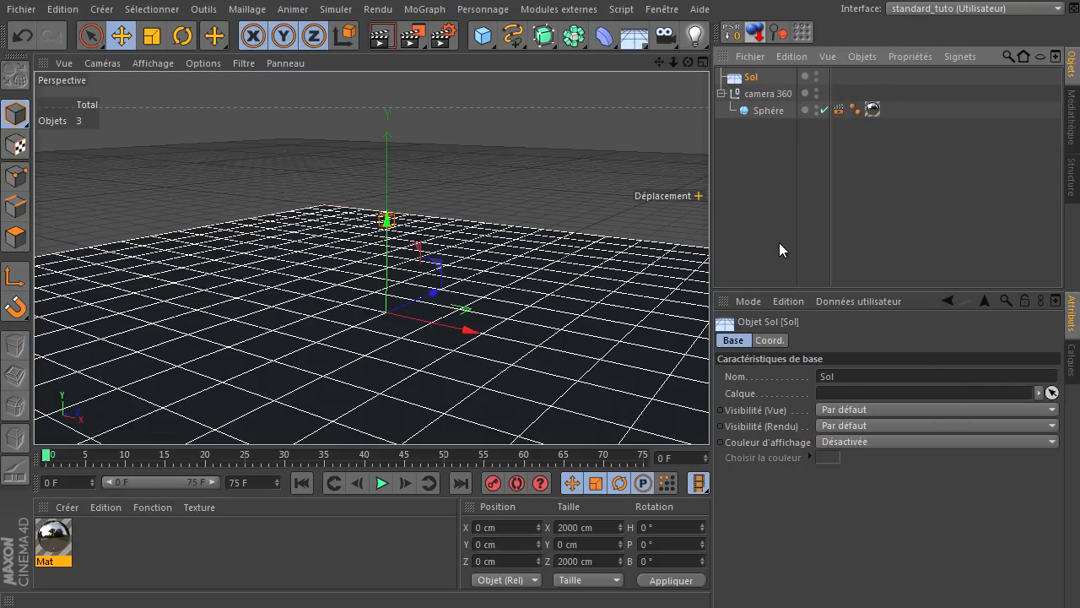
double_click(226, 559)
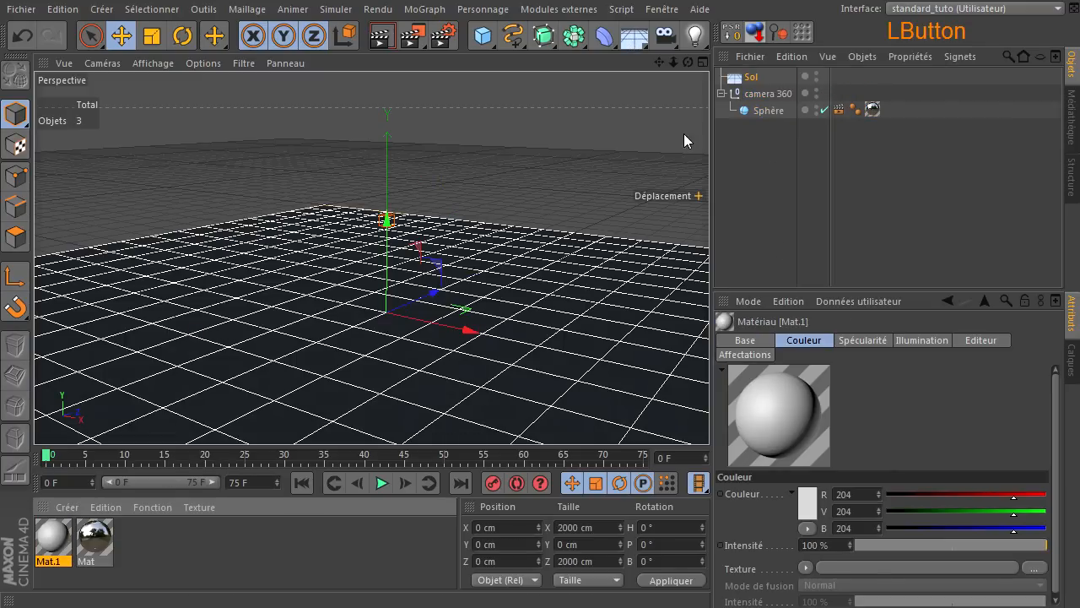
drag(734, 79, 734, 78)
- Set the floor material's color to near-white (R 241, V 241, B 241) and turn off its Spécularité
double_click(54, 538)
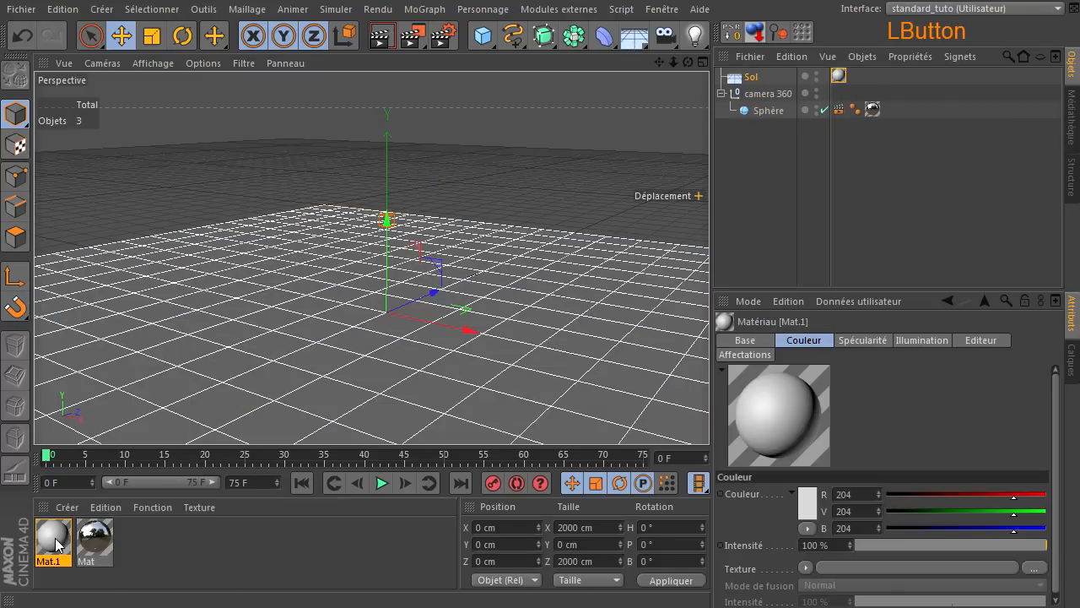
click(318, 266)
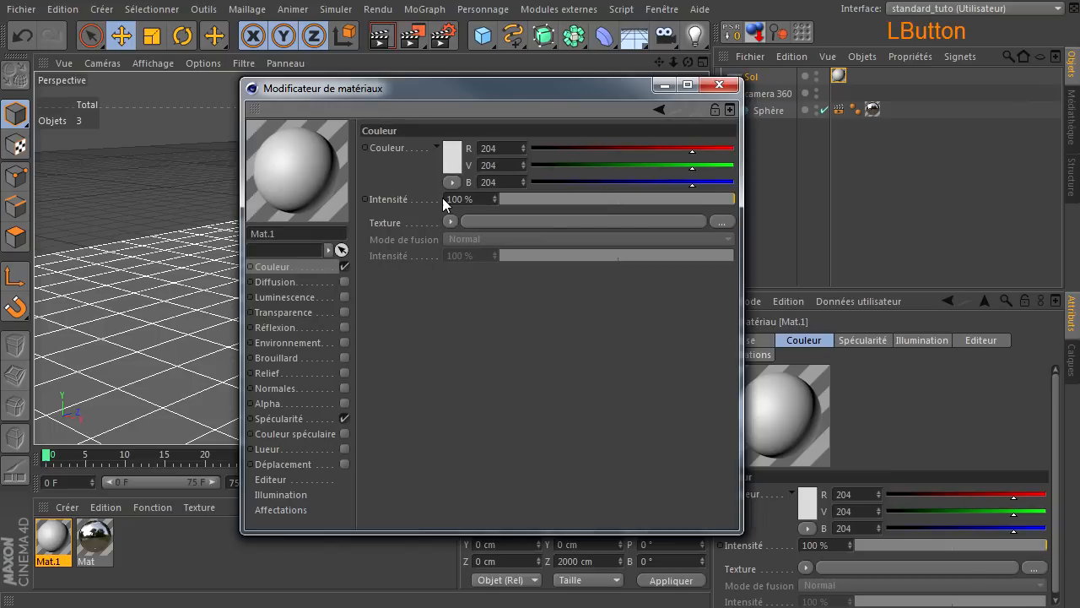
click(455, 155)
drag(343, 120, 340, 106)
click(433, 234)
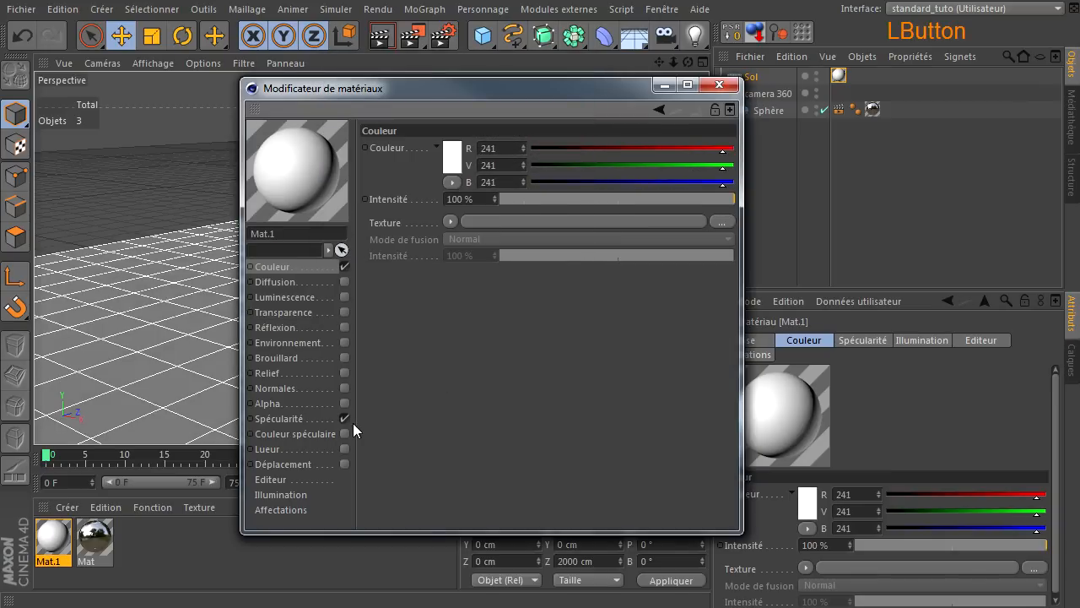
click(719, 84)
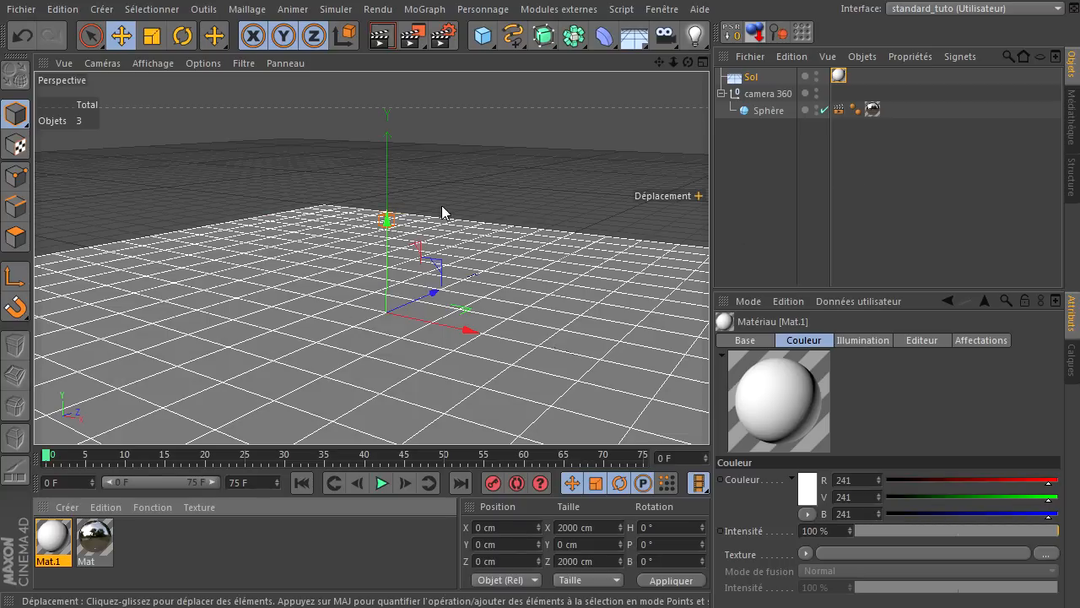
- Add a cube sized 100 × 100 × 100 cm and place it on top of the floor at Y 50 cm
drag(482, 37, 641, 54)
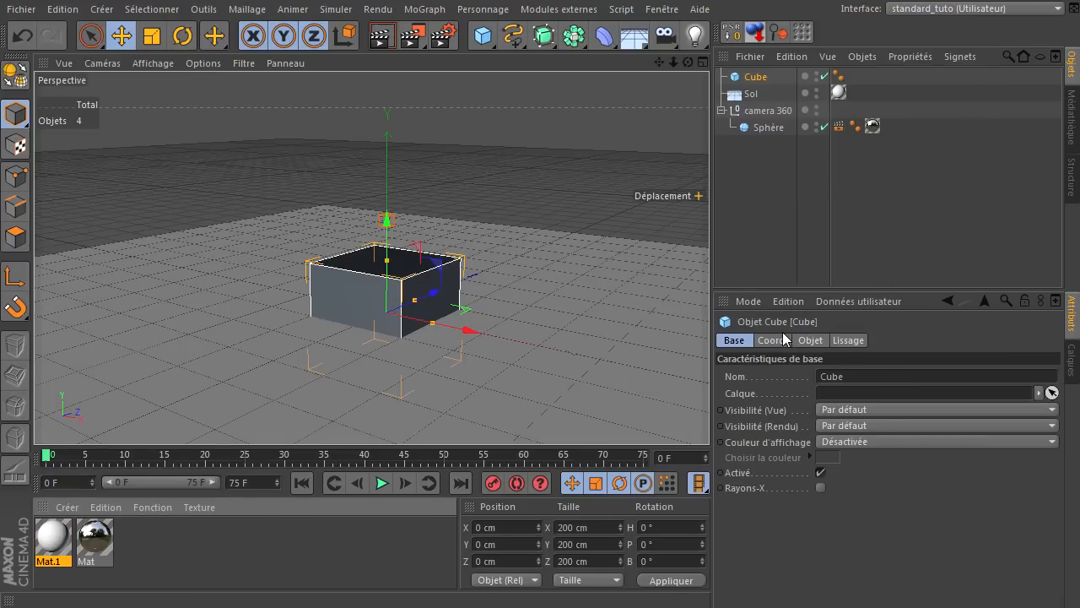
click(810, 340)
text(10)
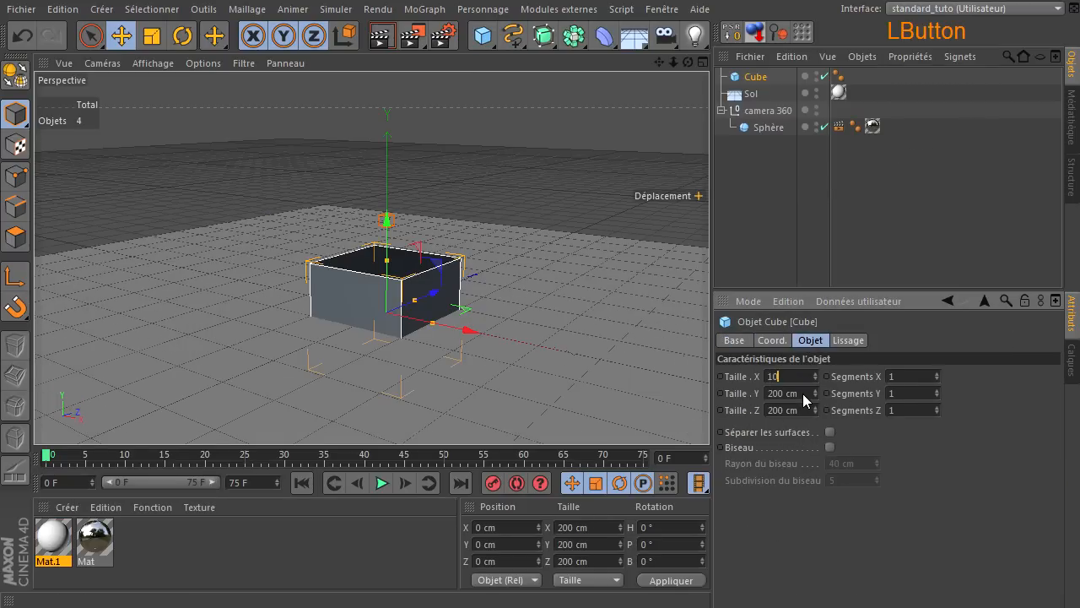
text(0)
key(Tab)
double_click(796, 408)
text(100)
click(795, 551)
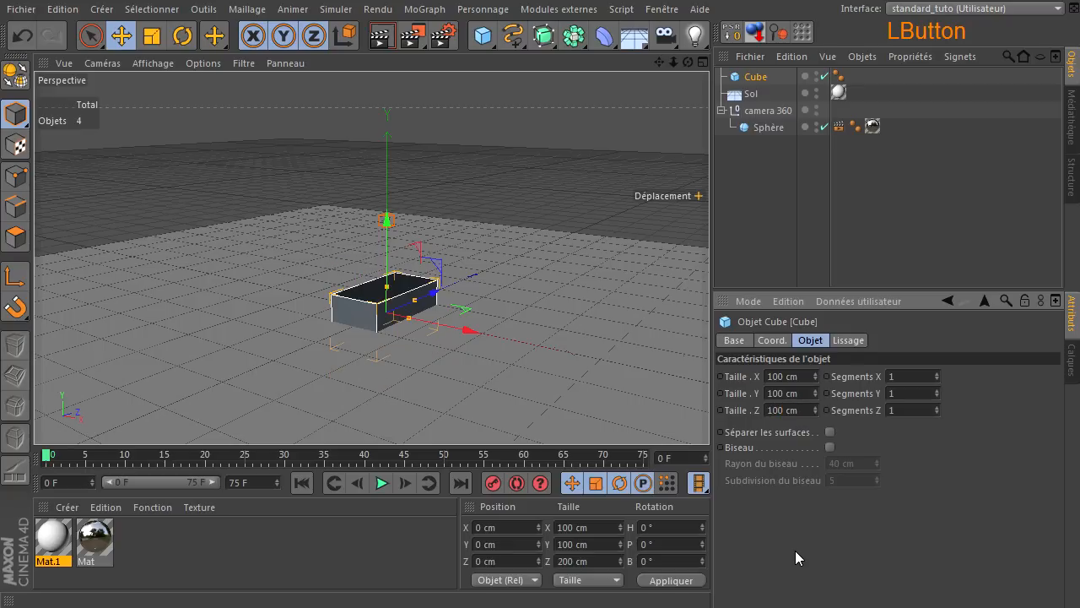
click(754, 33)
- Create a new material, apply it to the cube, and make it blue (R 0, V 161, B 215) with Spécularité off
double_click(236, 549)
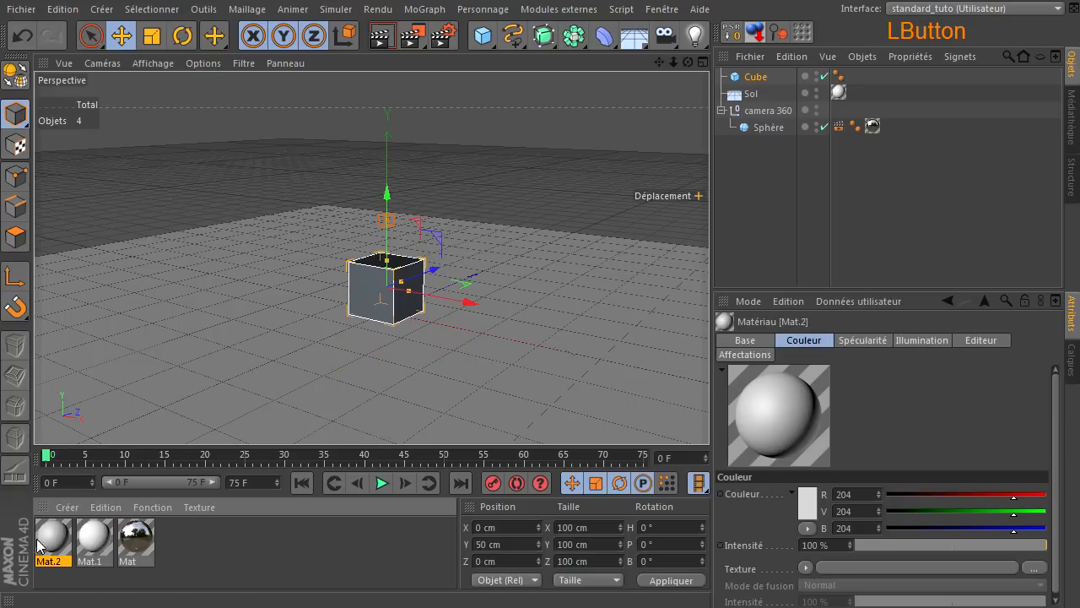
drag(760, 77, 759, 77)
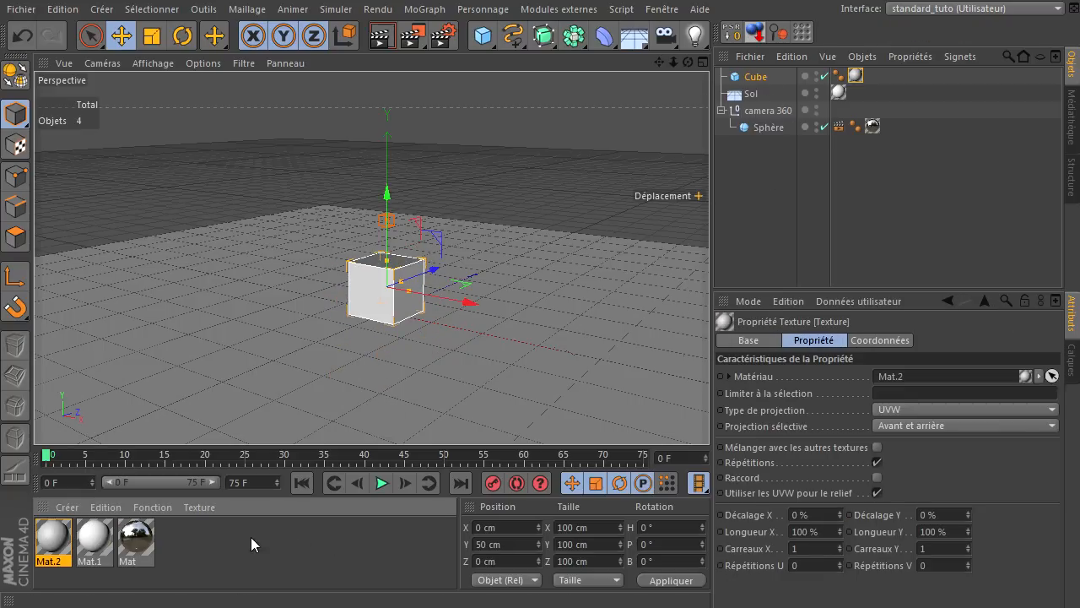
double_click(52, 540)
click(452, 156)
click(455, 103)
drag(502, 89, 495, 91)
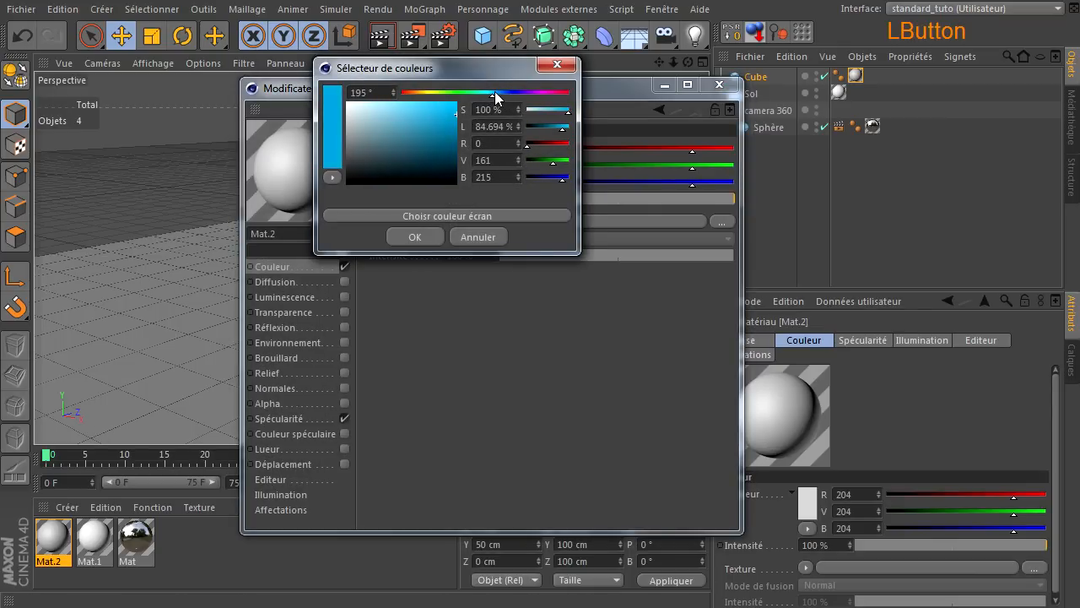
click(416, 237)
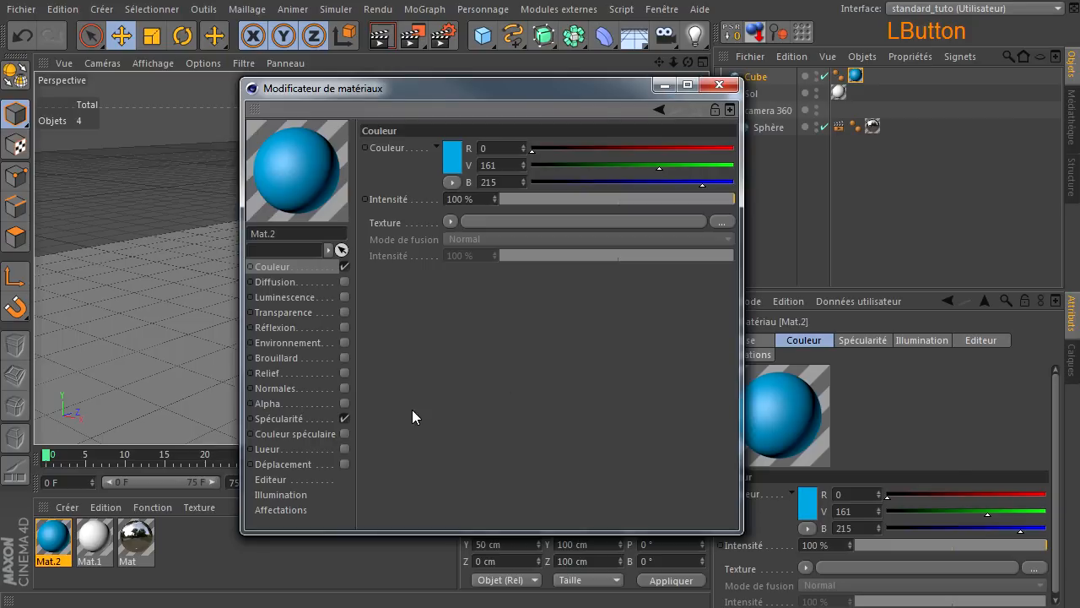
click(344, 417)
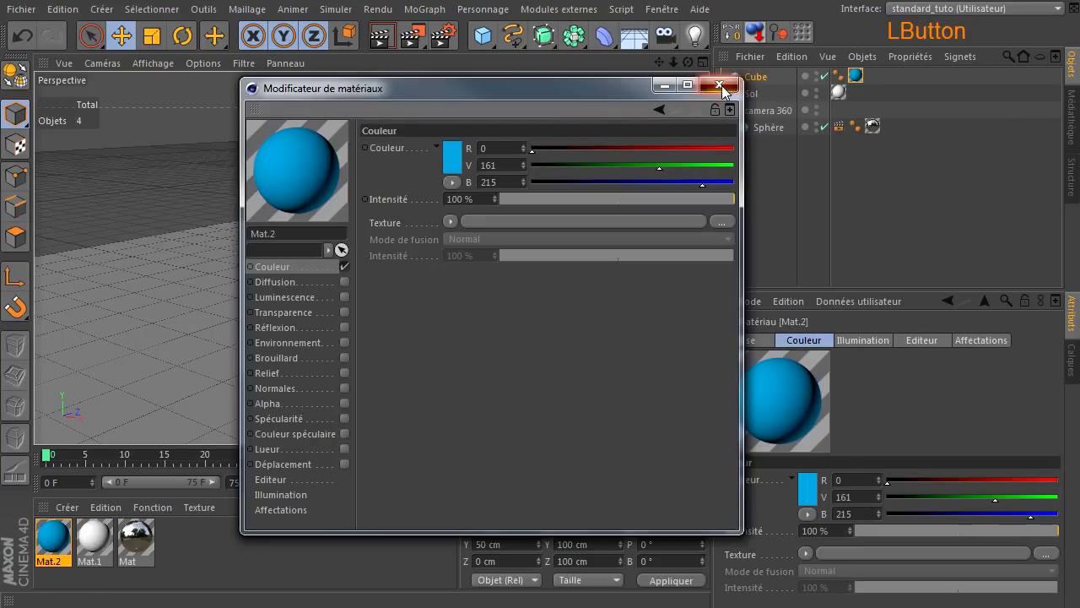
- Switch the viewport to Gouraud shading with lines and move the blue cube along X to about -542 cm
click(720, 85)
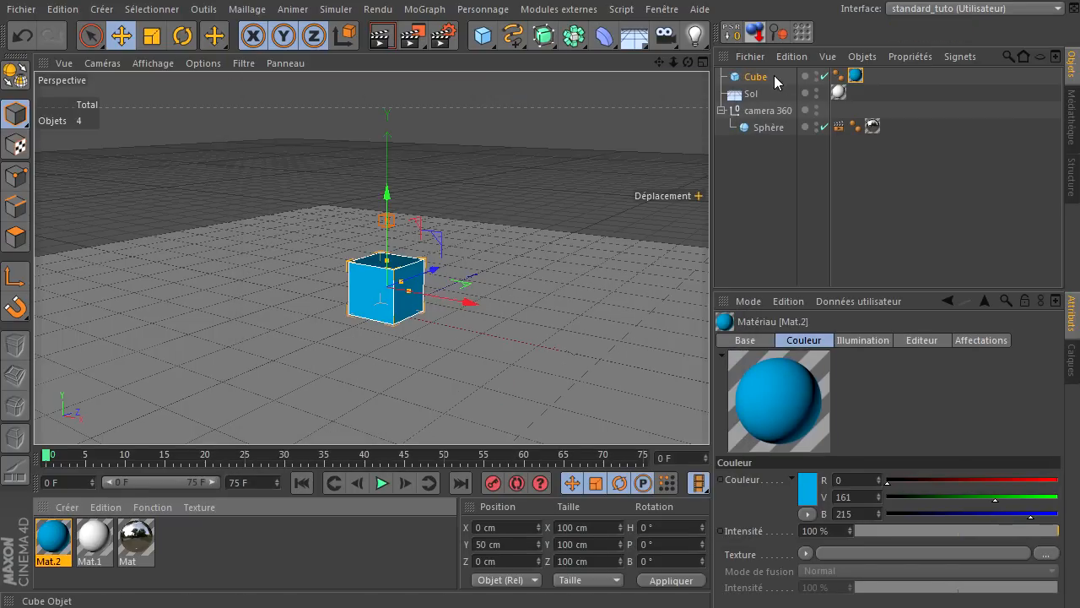
click(764, 111)
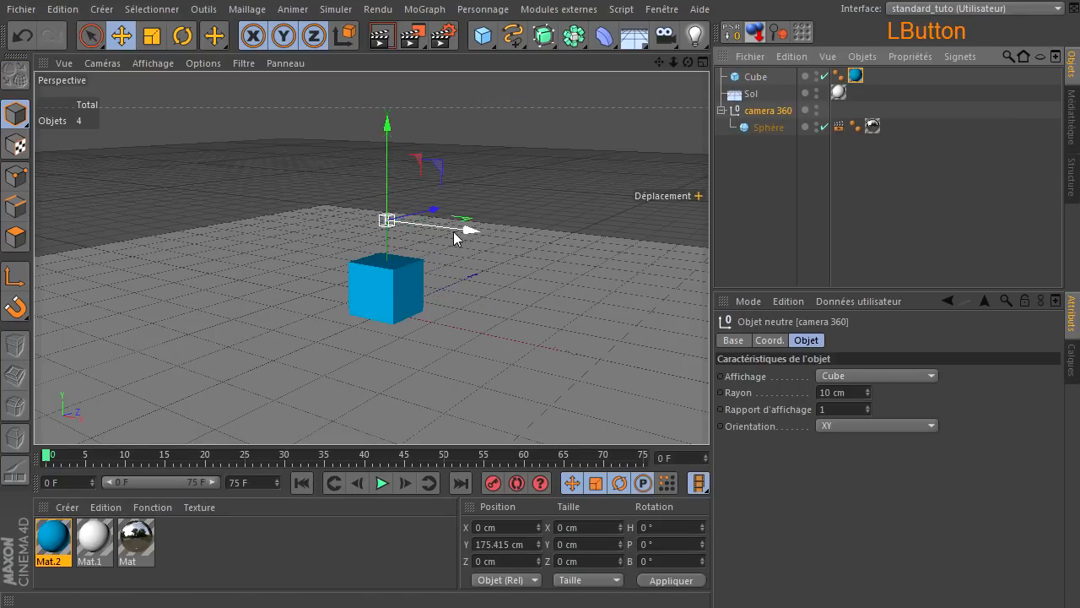
click(390, 285)
click(143, 61)
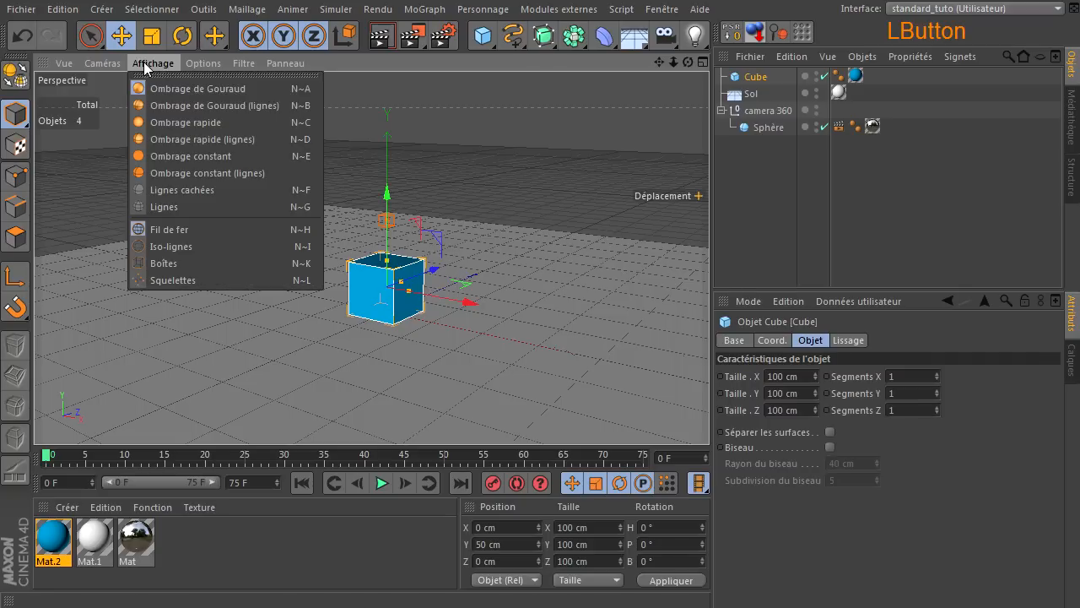
click(156, 103)
drag(464, 301, 245, 290)
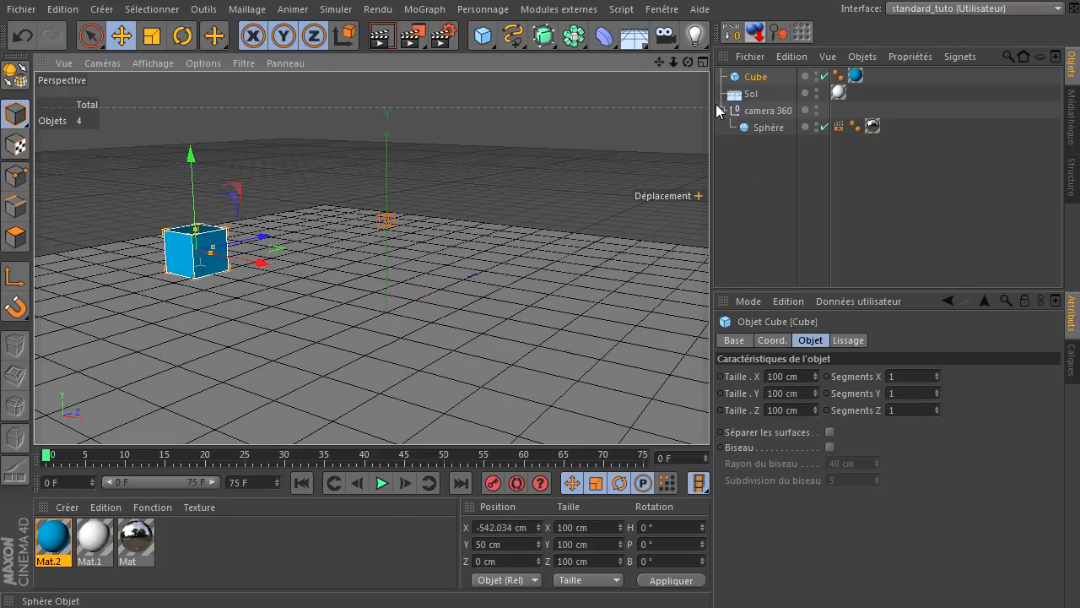
- Add a sphere with a 50 cm radius, rest it on the floor at Y 50 cm and move it to about X 445 cm
drag(483, 35, 886, 89)
click(837, 376)
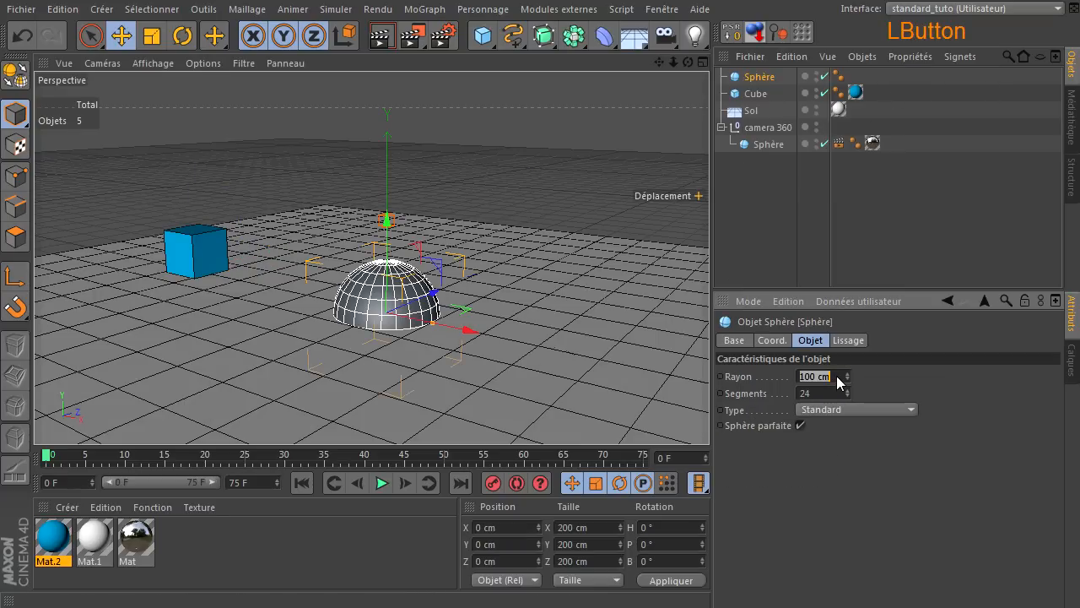
text(50)
key(Return)
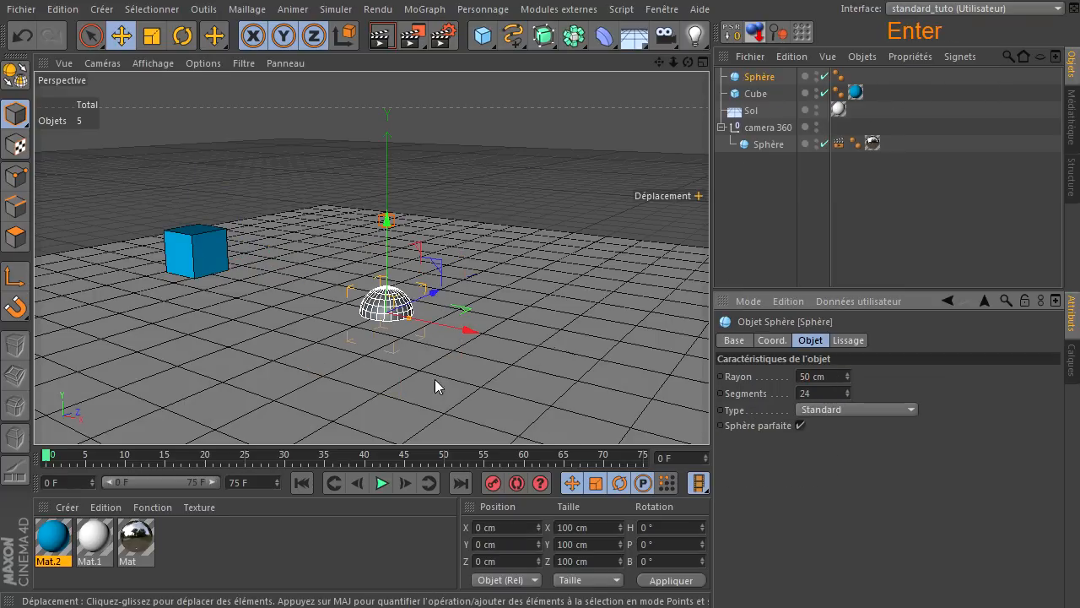
mouse_move(465, 302)
mouse_down()
mouse_move(689, 318)
mouse_move(805, 416)
mouse_up()
- Recolor a copy of the blue material orange (R 215, V 129, B 0) and apply it to the new sphere
ctrl+drag(56, 542, 74, 540)
double_click(94, 538)
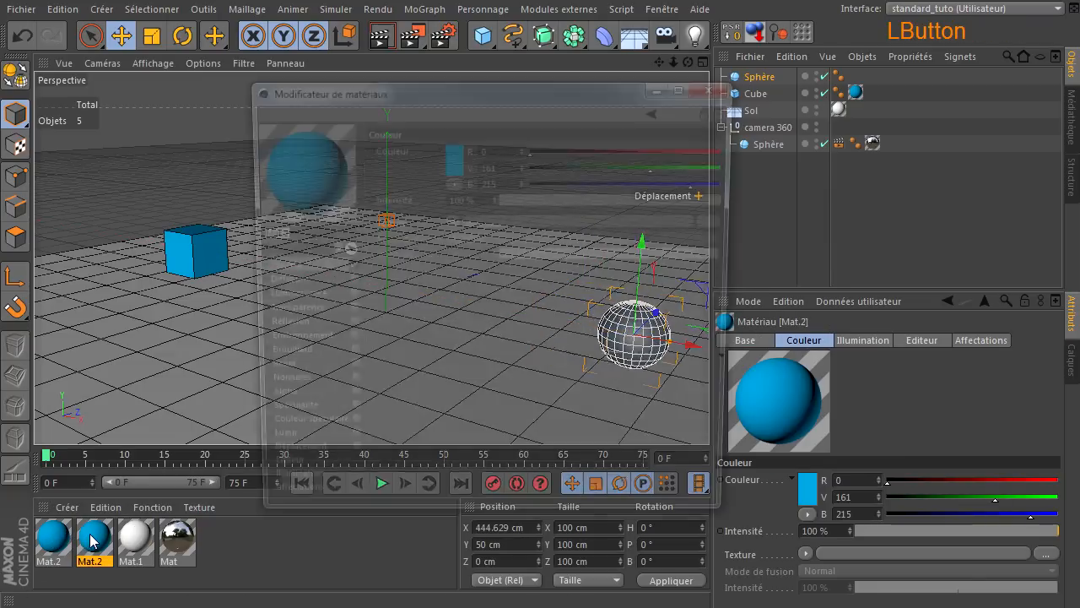
click(446, 161)
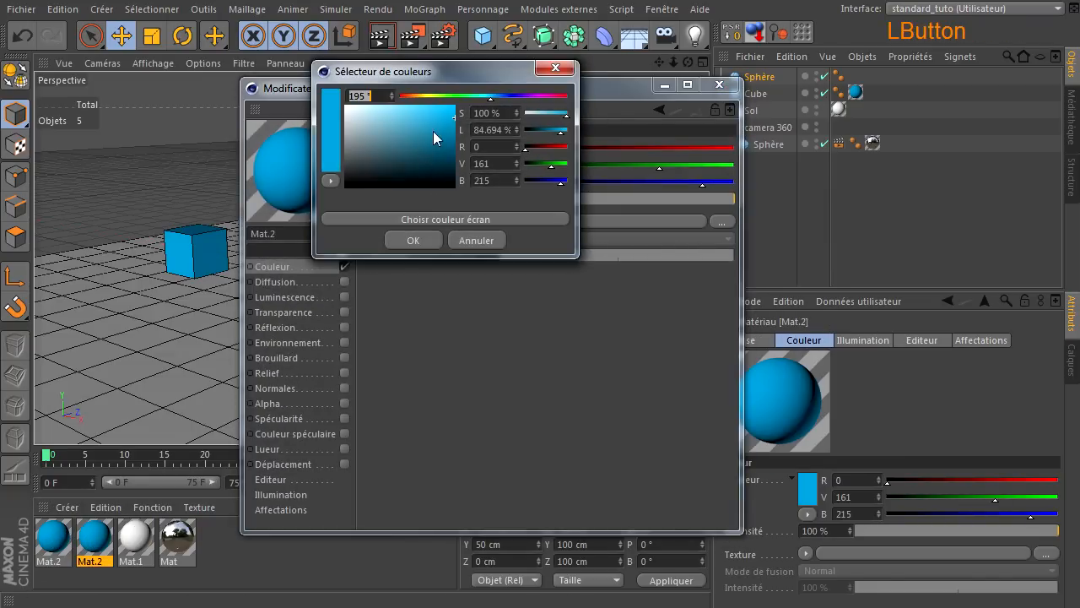
click(418, 94)
click(422, 243)
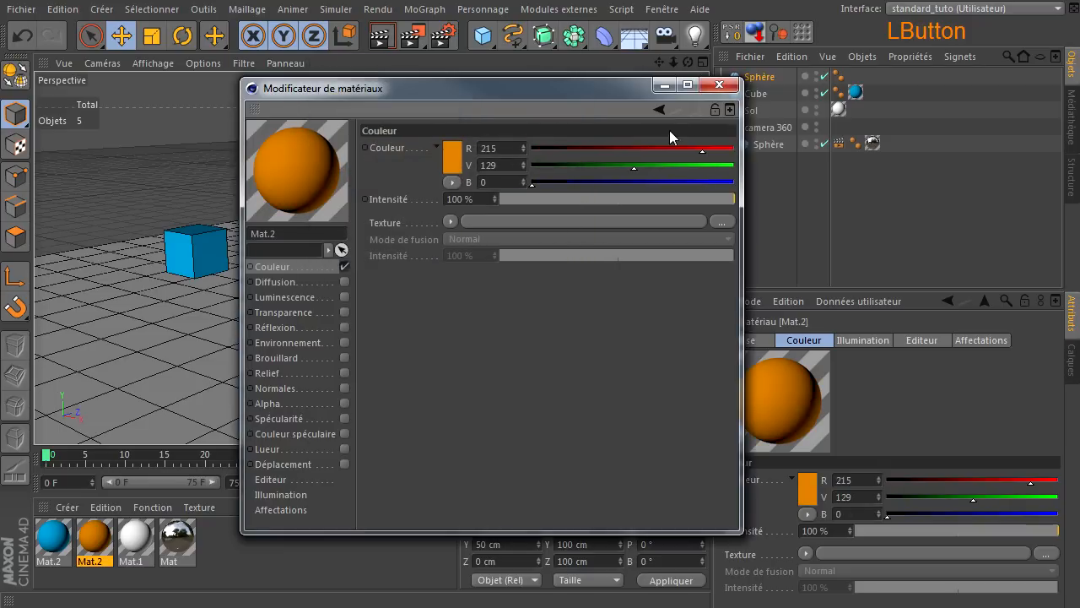
click(718, 85)
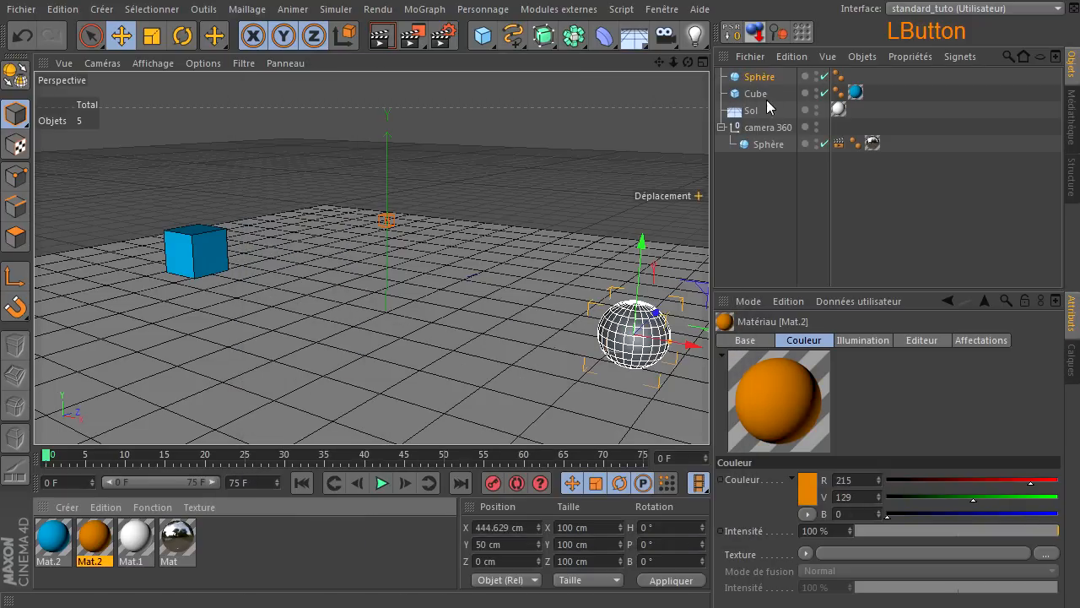
drag(759, 78, 759, 78)
- Group the cube and the orange sphere under a null object and expand the group
click(756, 93)
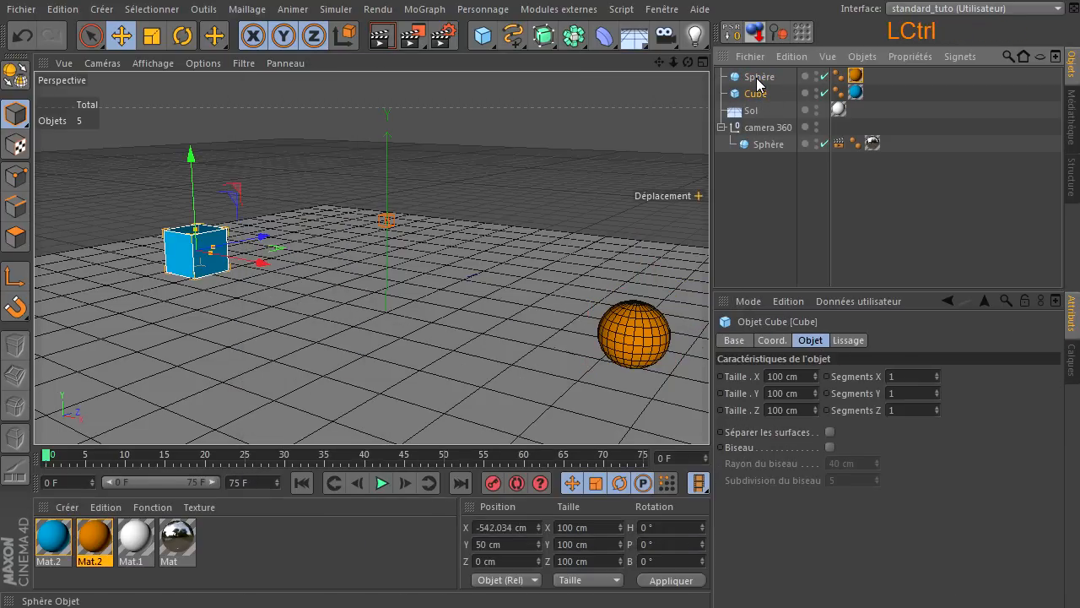
ctrl+click(756, 78)
key(alt+g)
click(785, 161)
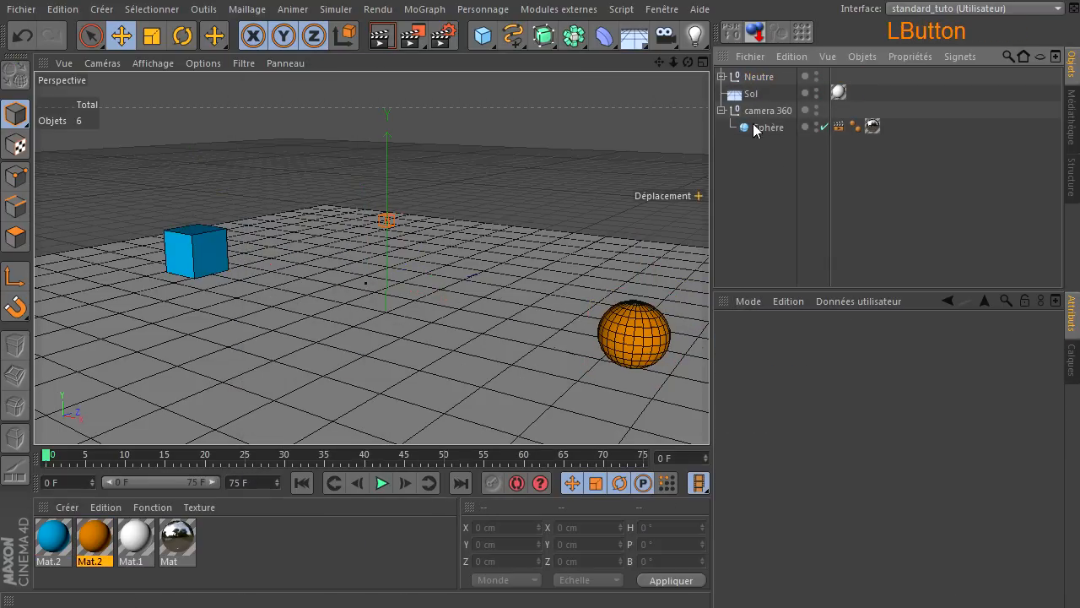
click(721, 76)
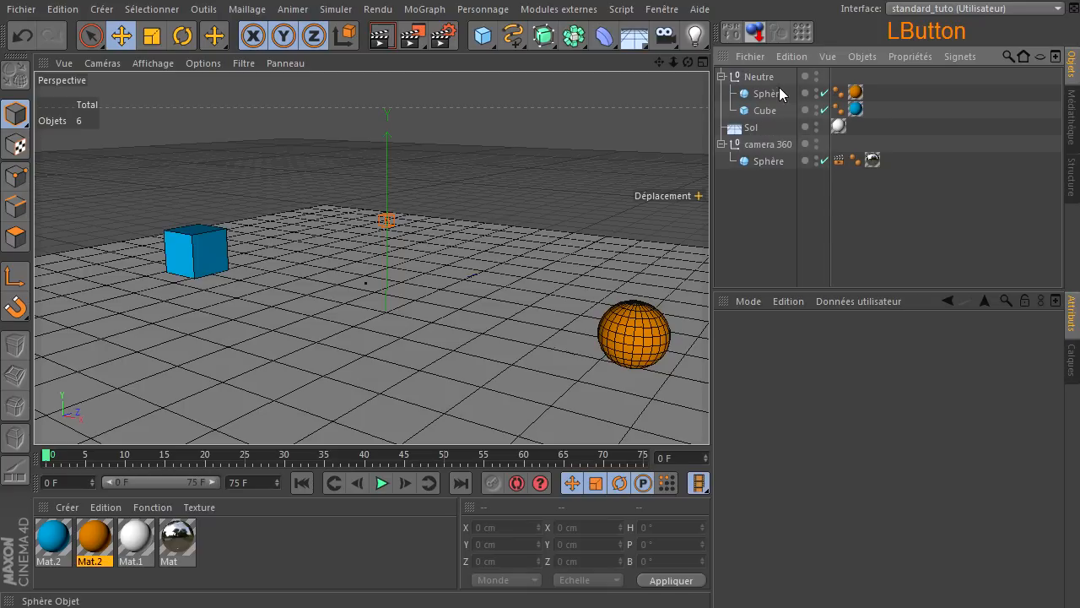
- Add a 100 × 100 × 100 cm pyramid and place it on the floor at Y 50 cm and about Z 643 cm
click(482, 35)
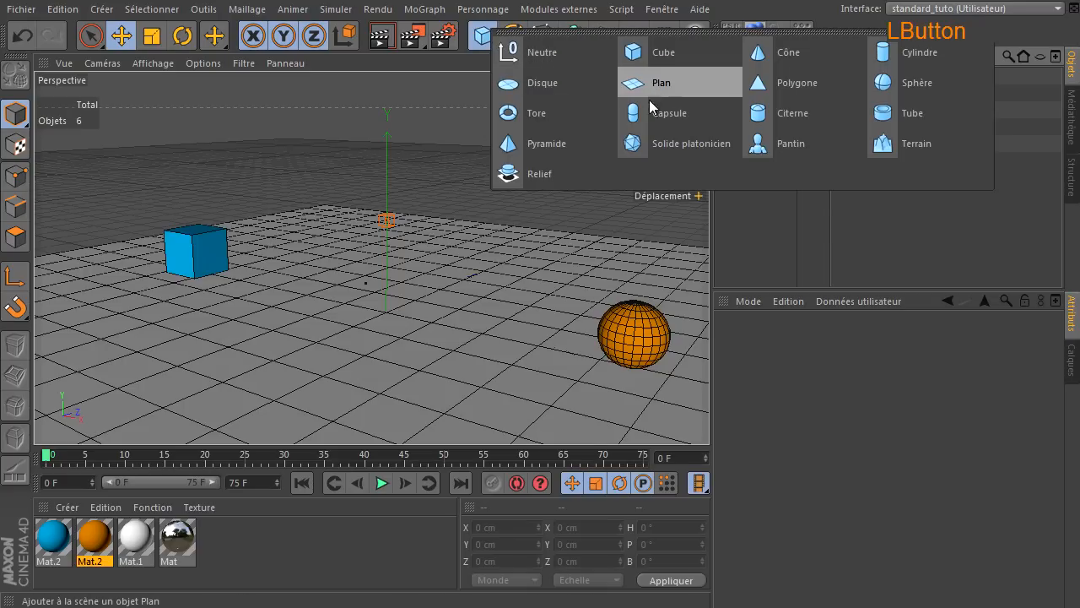
click(564, 142)
double_click(817, 376)
text(100)
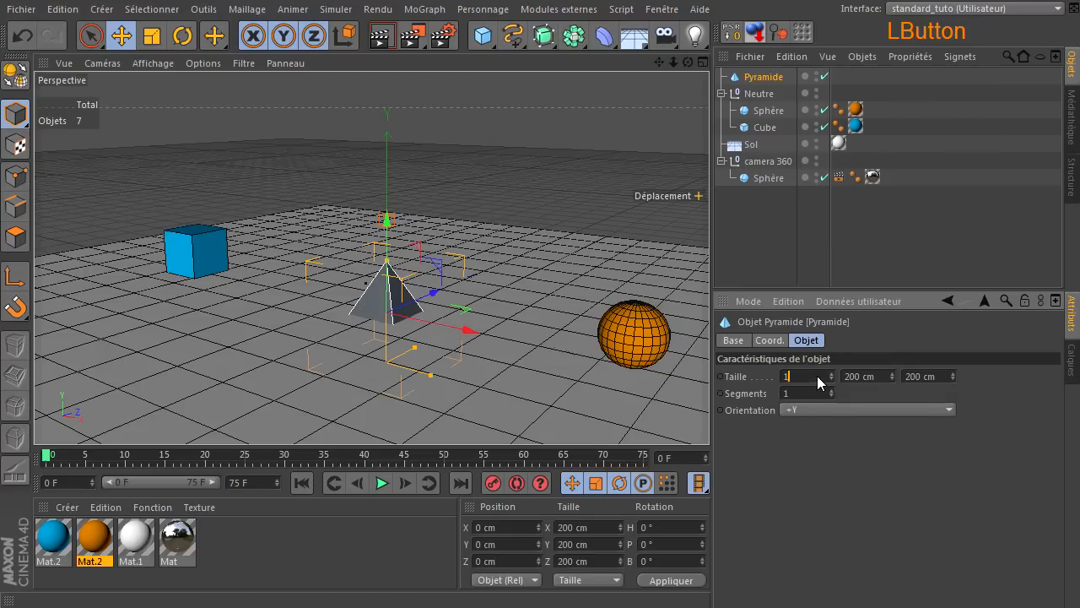
double_click(868, 372)
text(100)
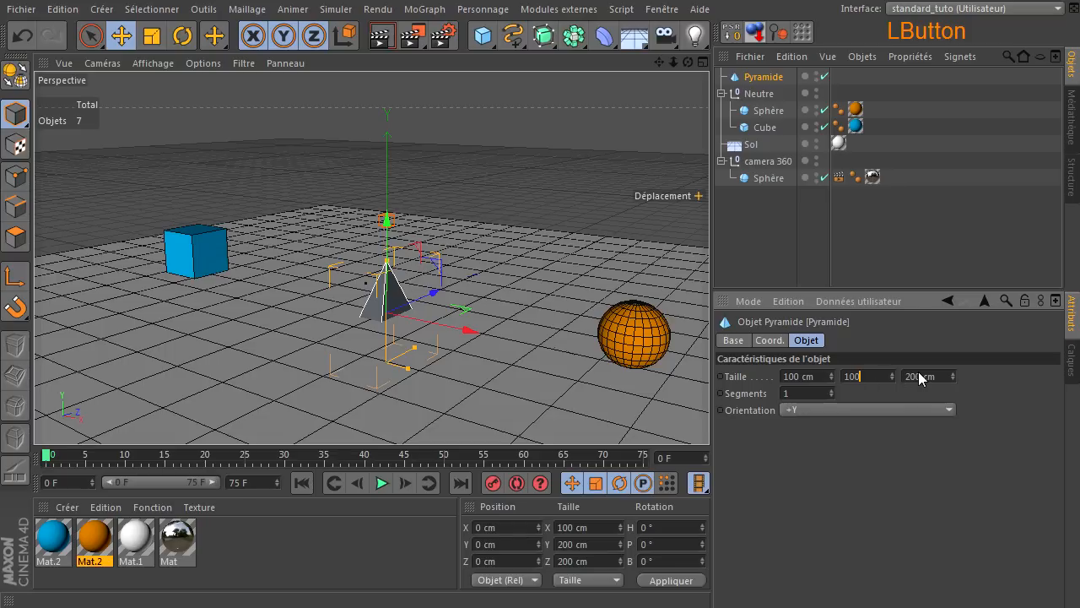
double_click(918, 376)
text(100)
key(Return)
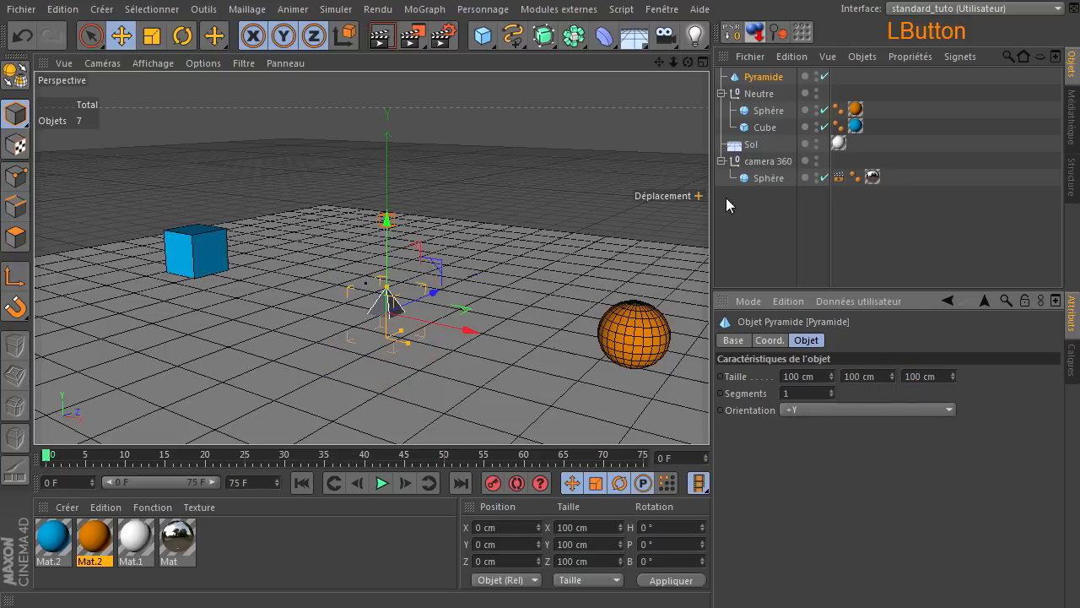
click(755, 34)
drag(436, 278, 567, 241)
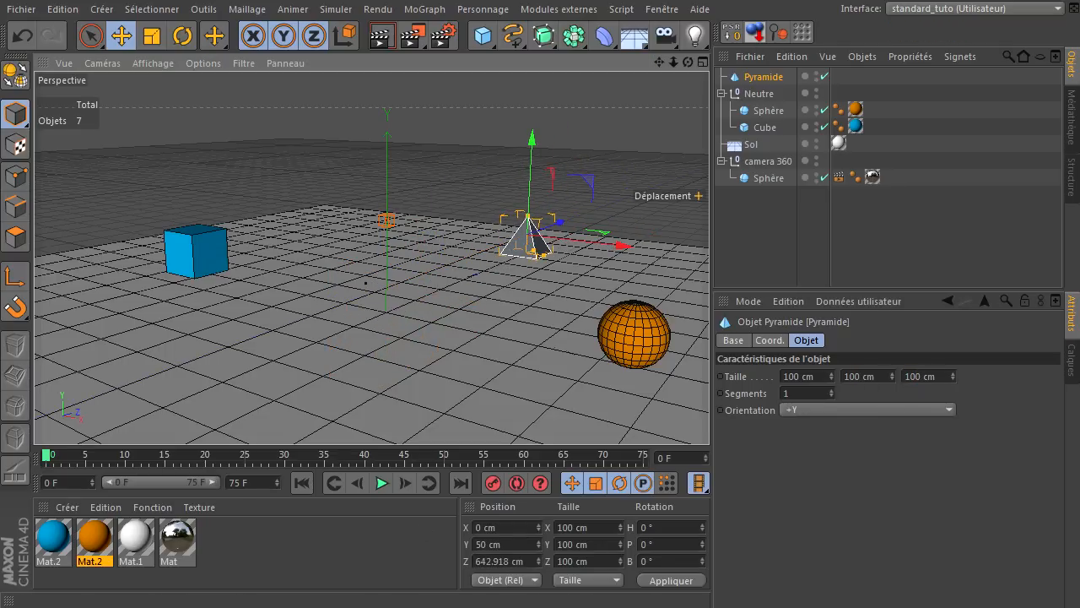
- Duplicate the orange material and recolor the copy green (R 13, V 195, B 22)
ctrl+drag(100, 544, 125, 545)
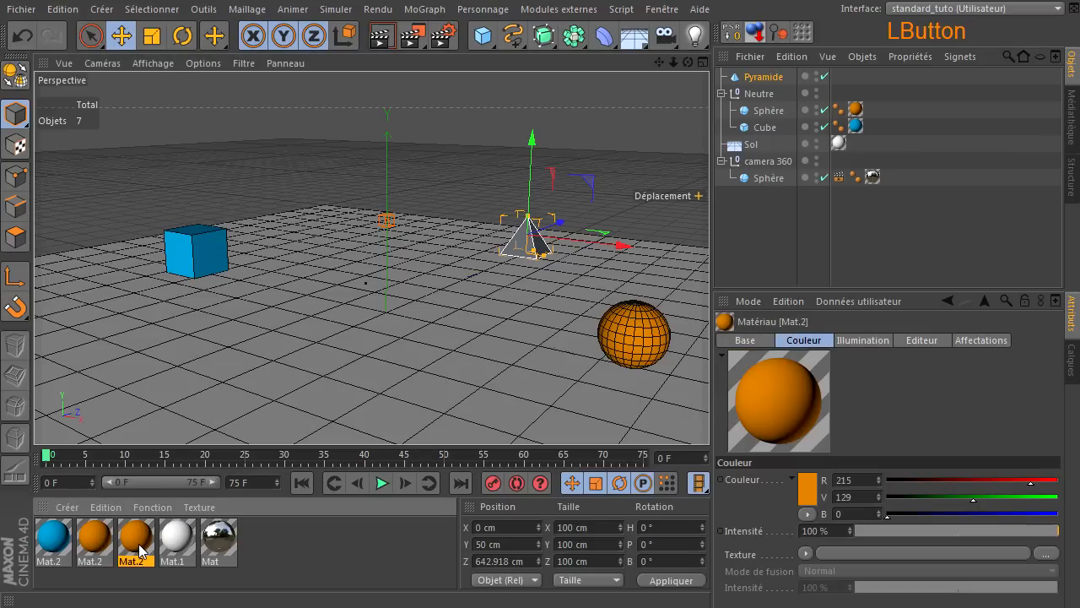
double_click(125, 545)
click(454, 157)
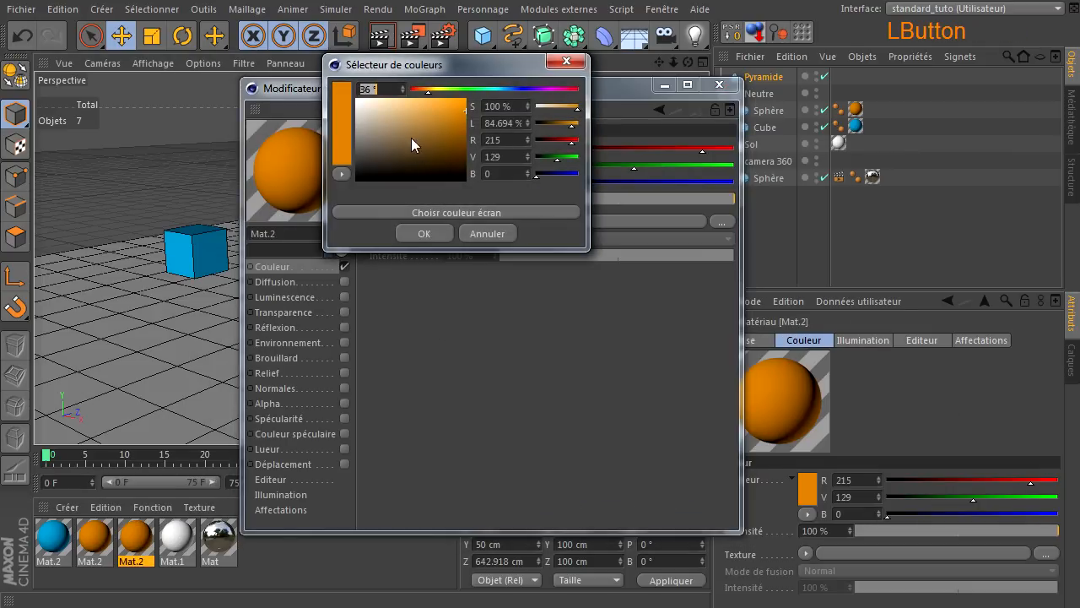
click(468, 88)
click(459, 118)
key(Return)
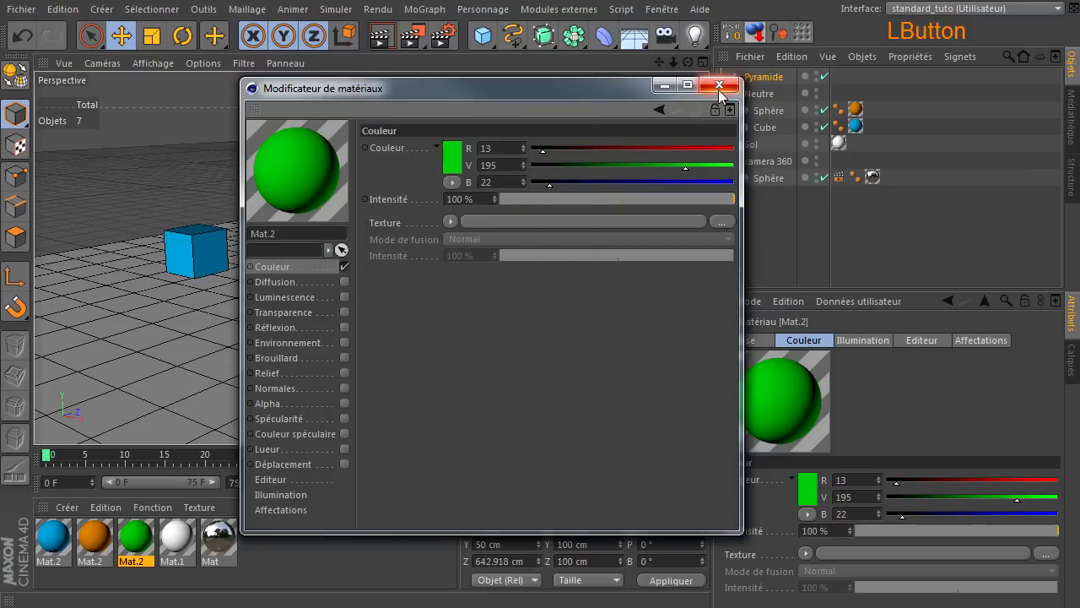
click(719, 85)
- Apply the green material to the pyramid and move the pyramid into the Neutre group
drag(135, 538, 765, 100)
click(763, 86)
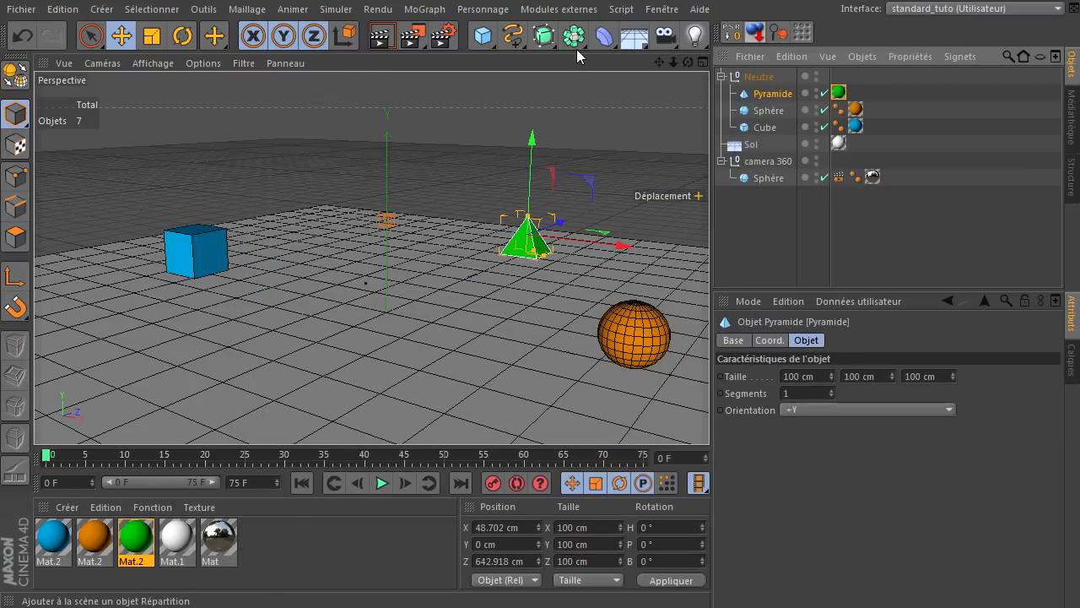
- Add a 300 × 100 × 300 cm Terrain object and place it on the floor at Y 50 cm and about Z -709 cm
drag(494, 38, 765, 74)
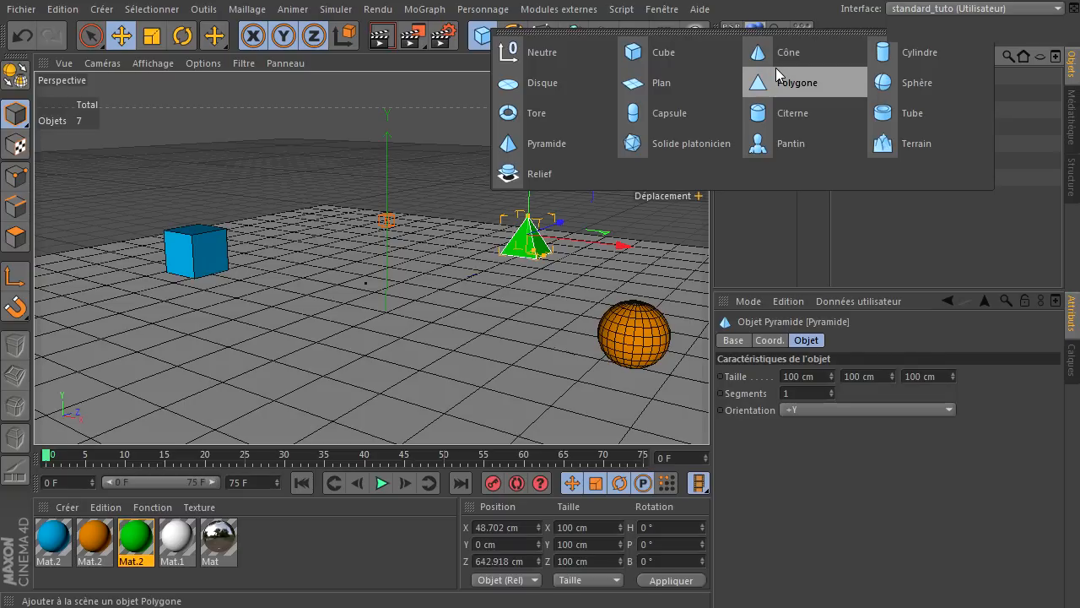
click(903, 148)
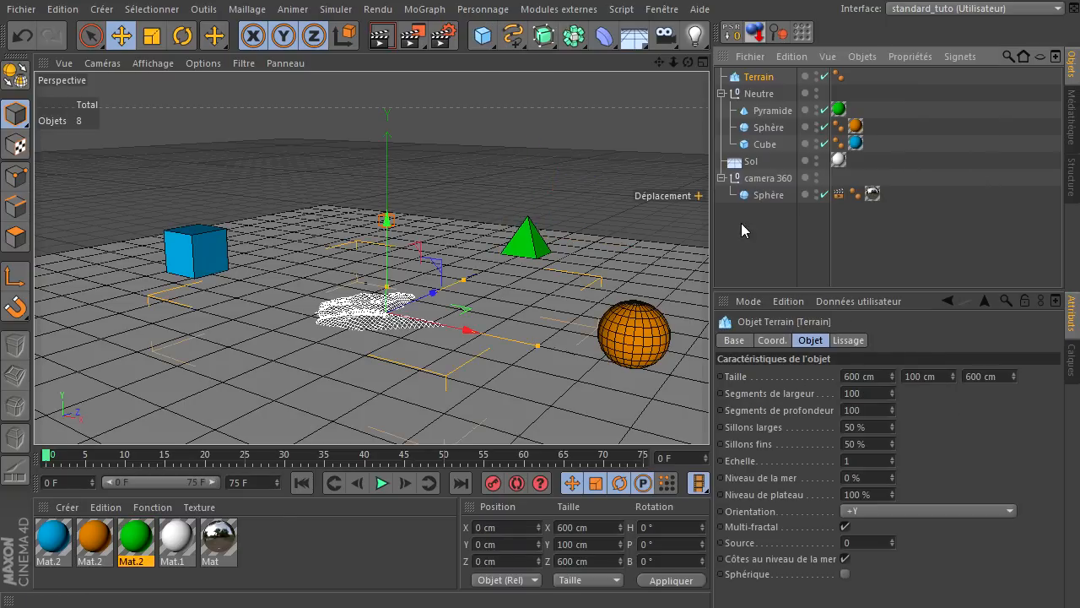
click(874, 377)
text(300)
click(983, 376)
text(300)
click(988, 440)
click(747, 38)
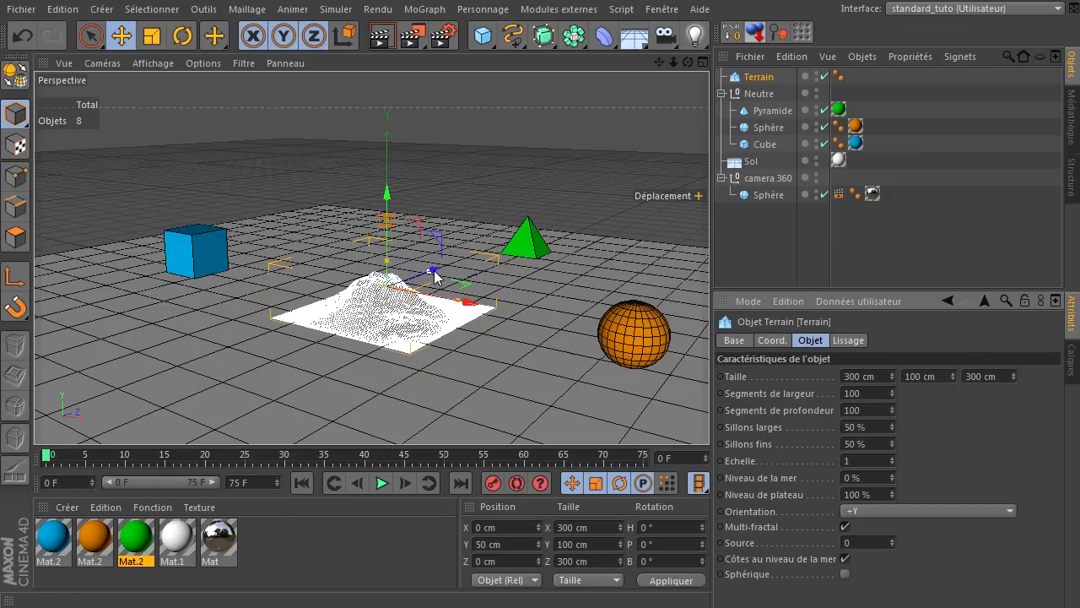
drag(436, 276, 57, 347)
- Duplicate the green material and recolor the copy pinkish purple (R 203, V 90, B 218)
ctrl+drag(149, 564, 155, 540)
double_click(177, 540)
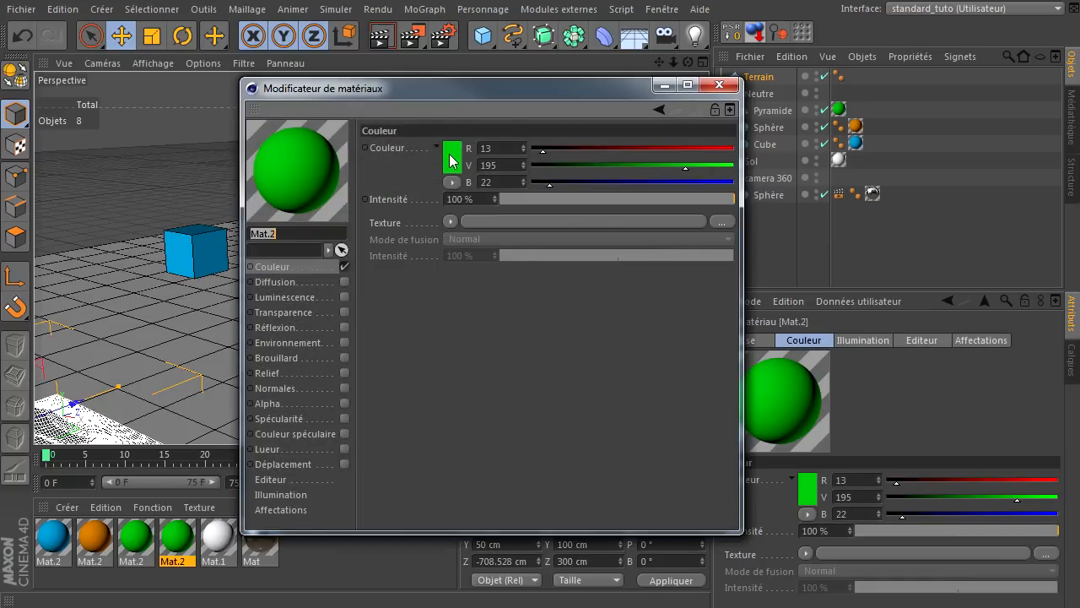
click(451, 160)
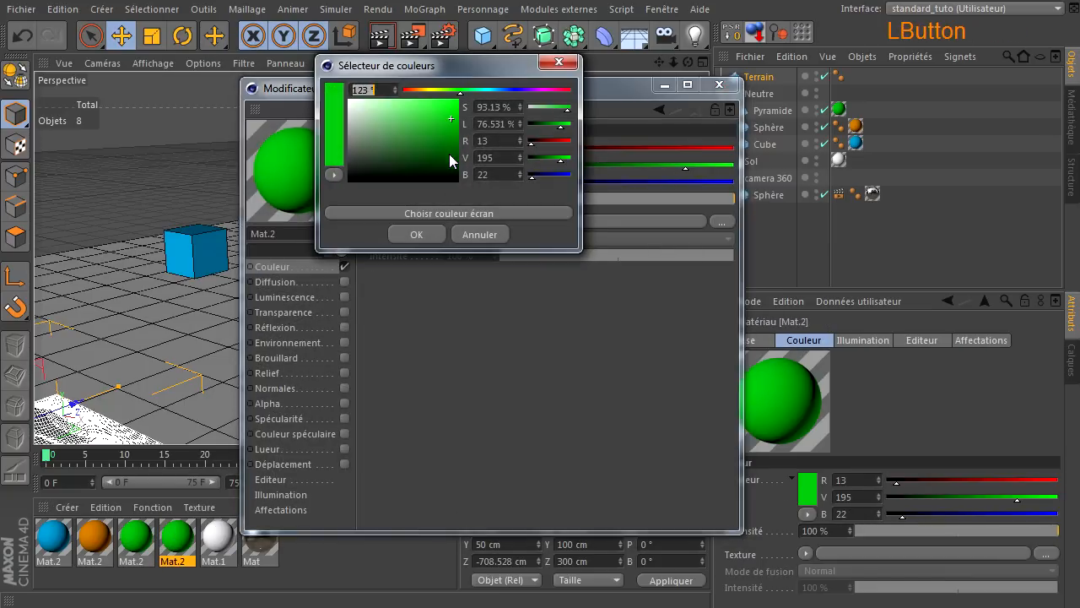
click(533, 90)
drag(445, 117, 456, 116)
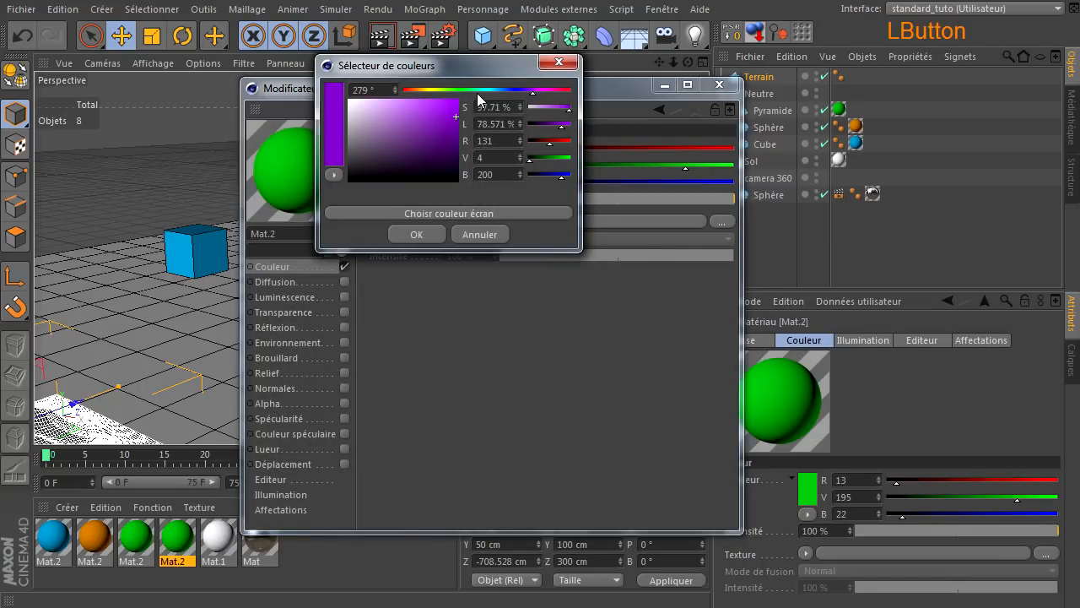
drag(535, 90, 538, 90)
click(426, 121)
drag(426, 122, 413, 111)
click(414, 234)
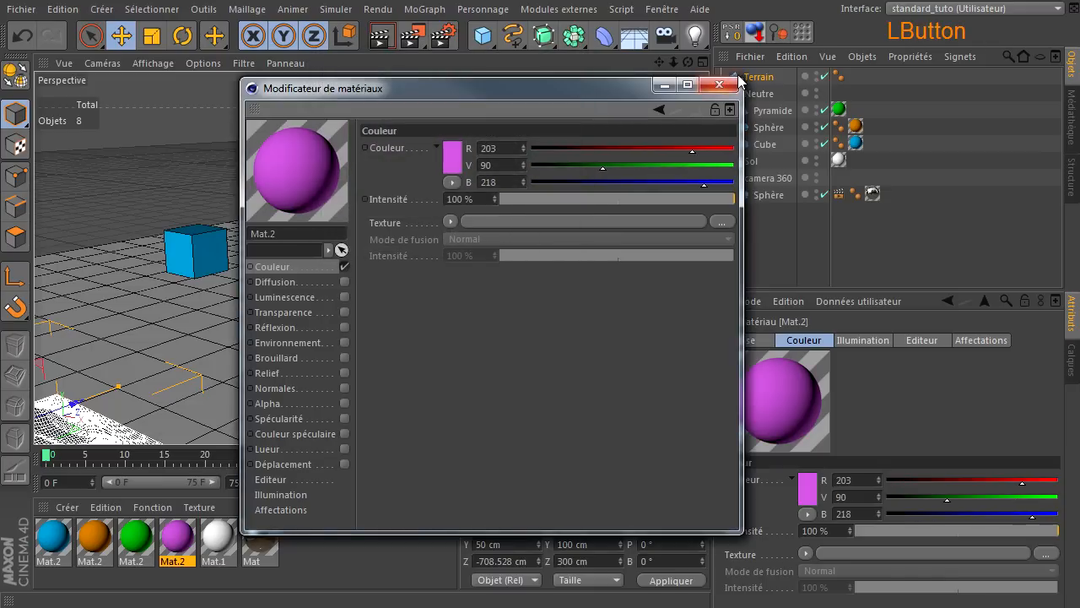
click(719, 84)
- Apply the purple material to the terrain, move the terrain into the Neutre group and clear the selection
drag(772, 76, 770, 95)
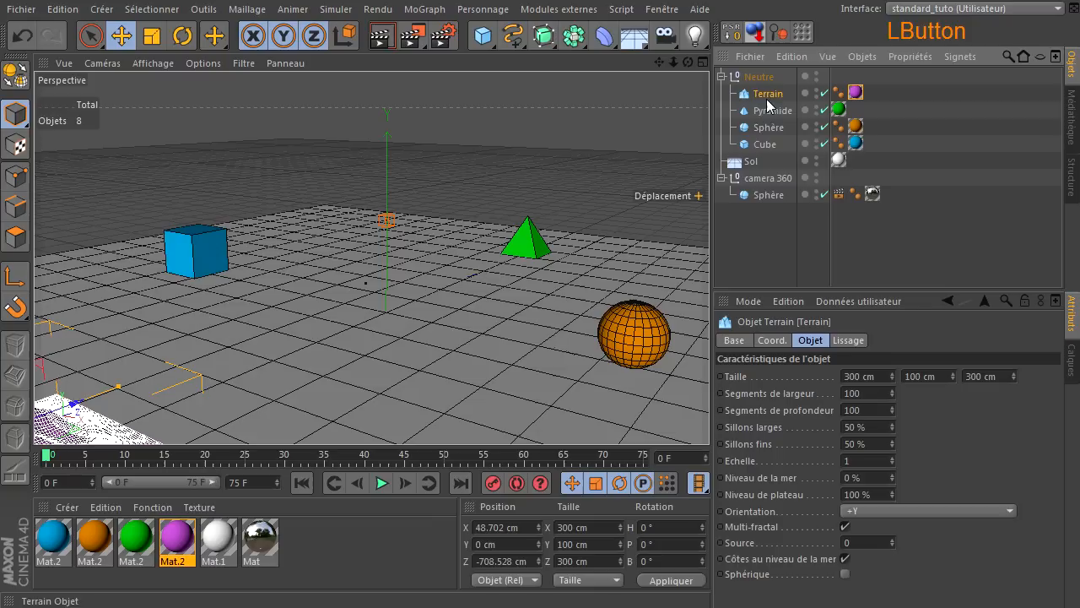
click(757, 242)
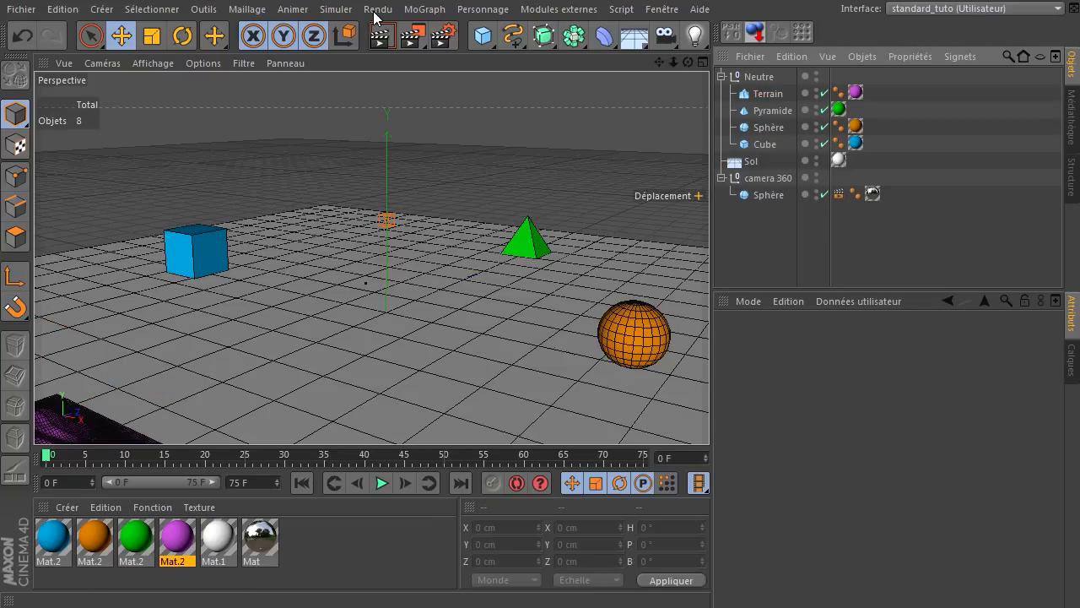
- Add a MoText object and set its text alignment to centred
click(425, 9)
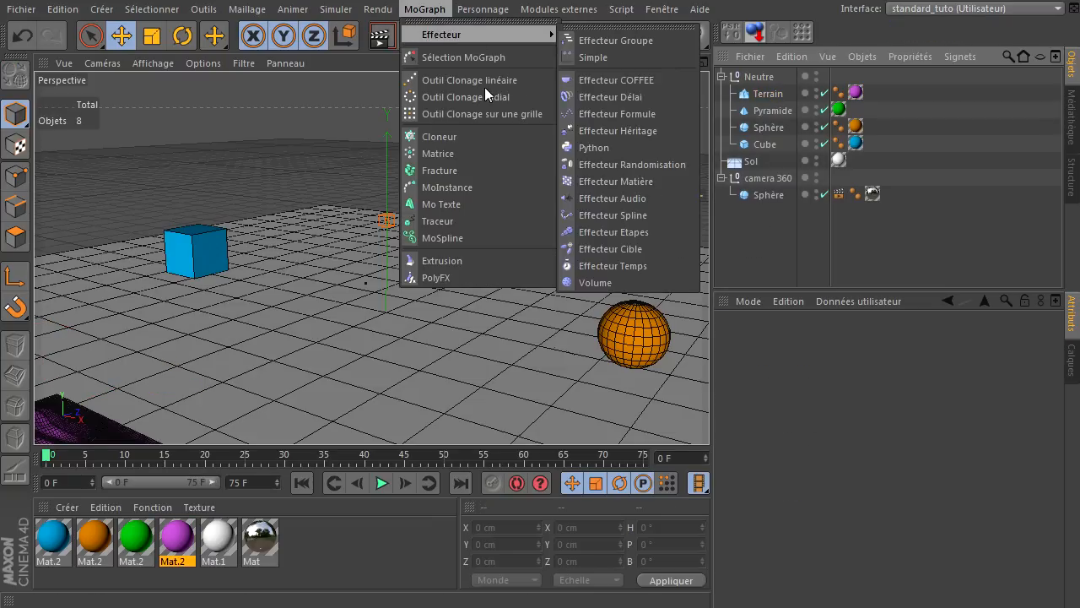
click(481, 203)
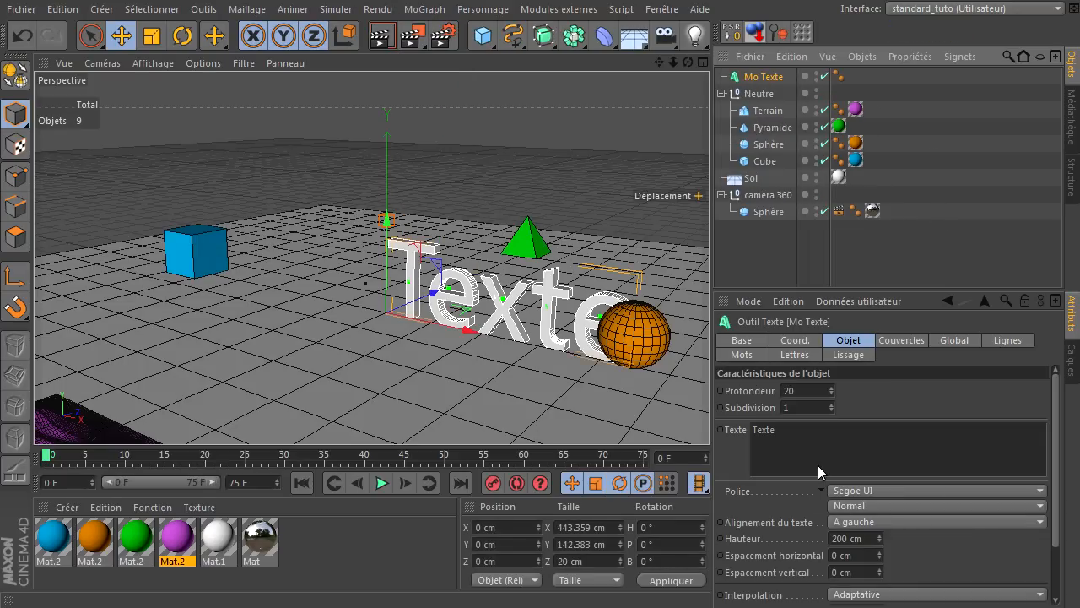
click(836, 447)
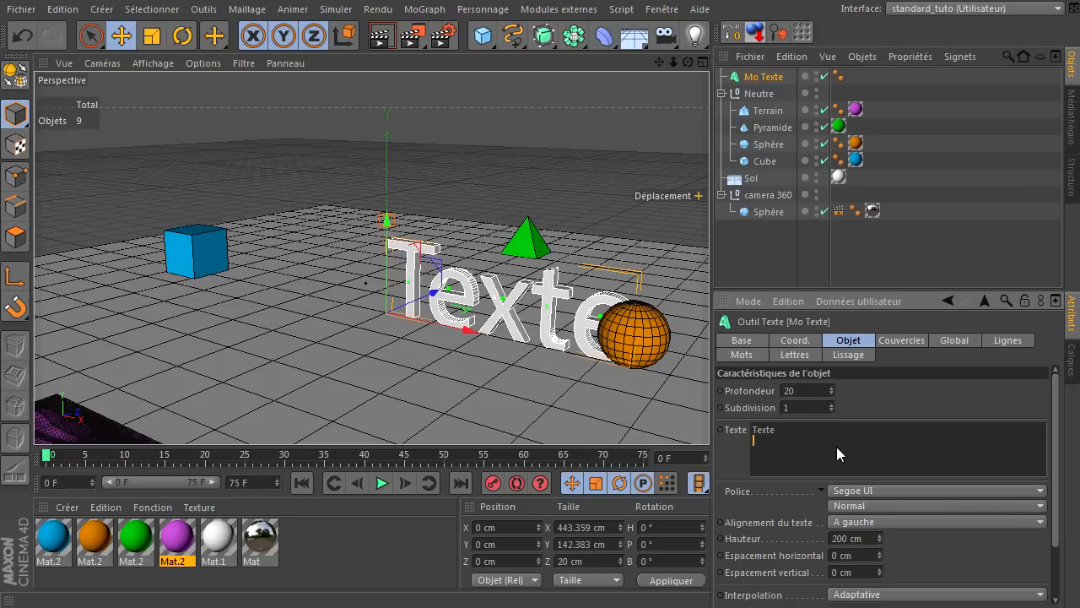
click(860, 503)
click(784, 503)
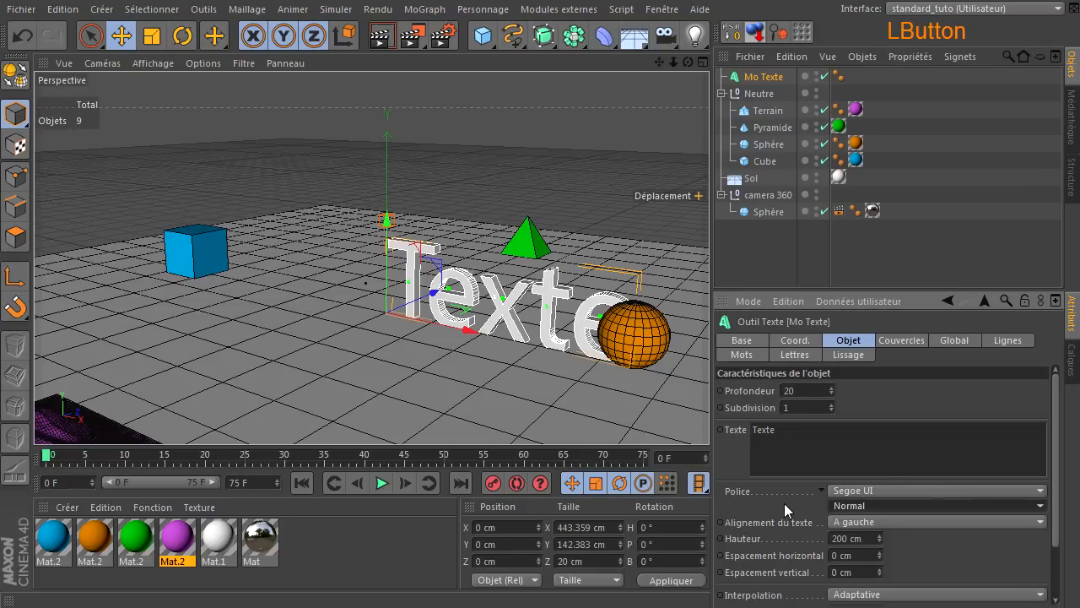
click(896, 521)
click(885, 559)
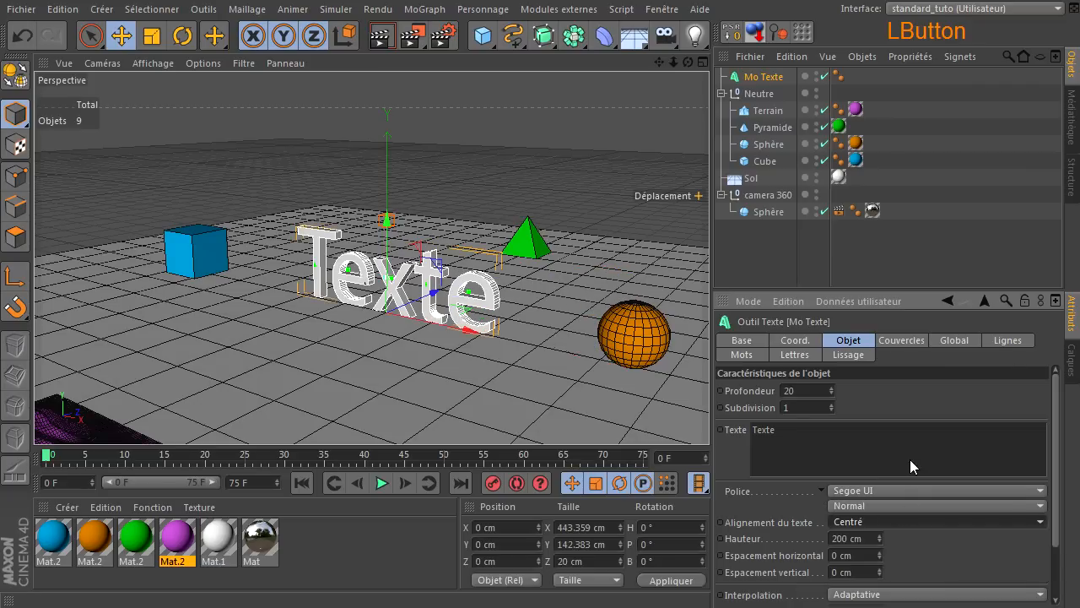
- Change the MoText object's wording to "Un texte"
click(909, 448)
double_click(749, 436)
text(Un tex)
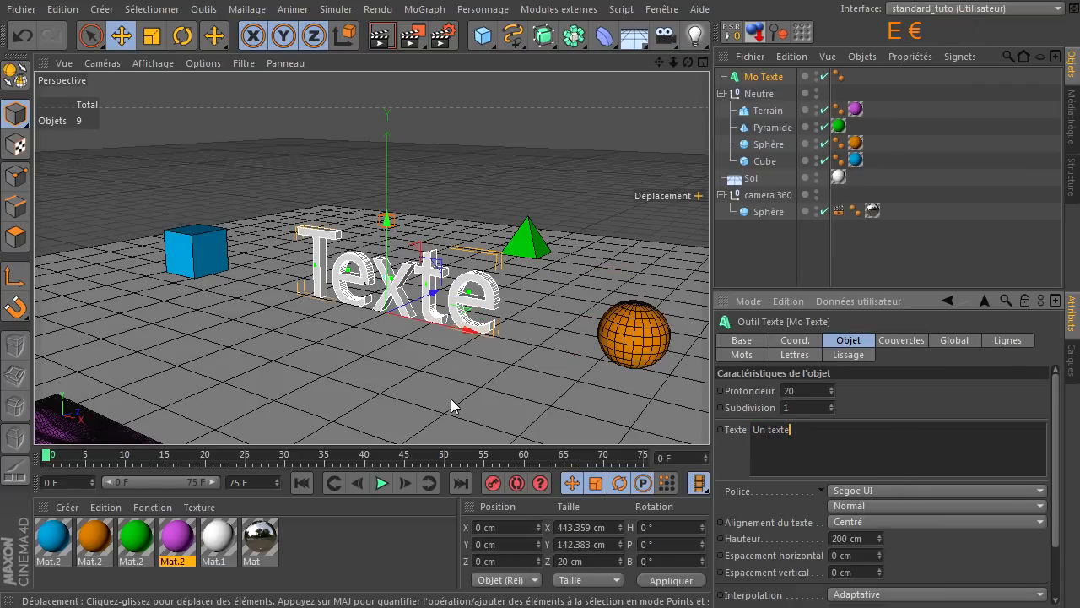
click(874, 394)
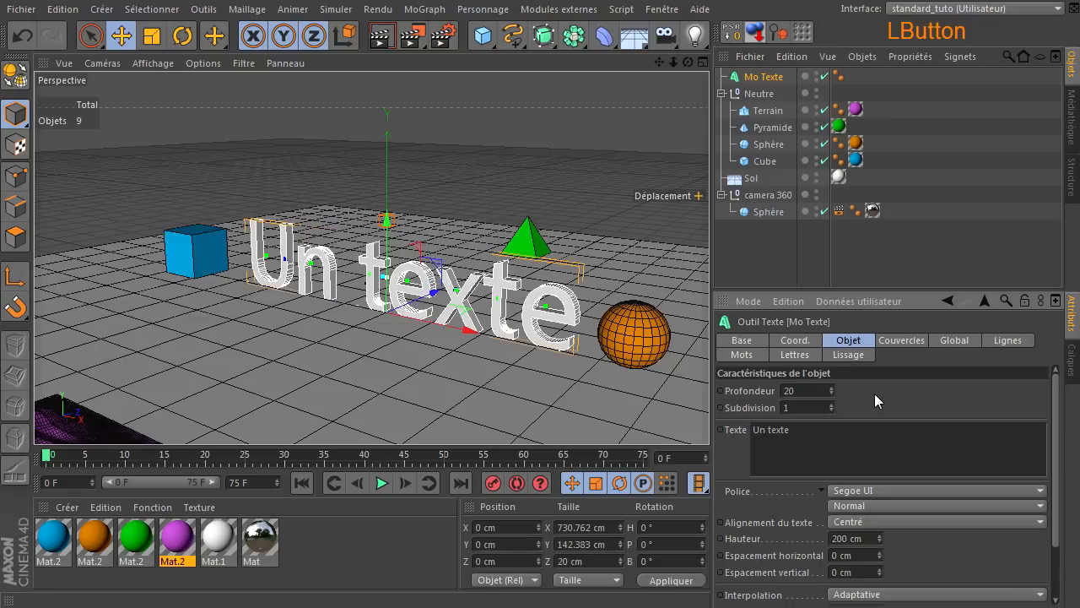
- Set the text's height to 100 cm and depth to 30, and raise it to about Y 158 cm
click(814, 391)
text(40)
click(865, 536)
text(100)
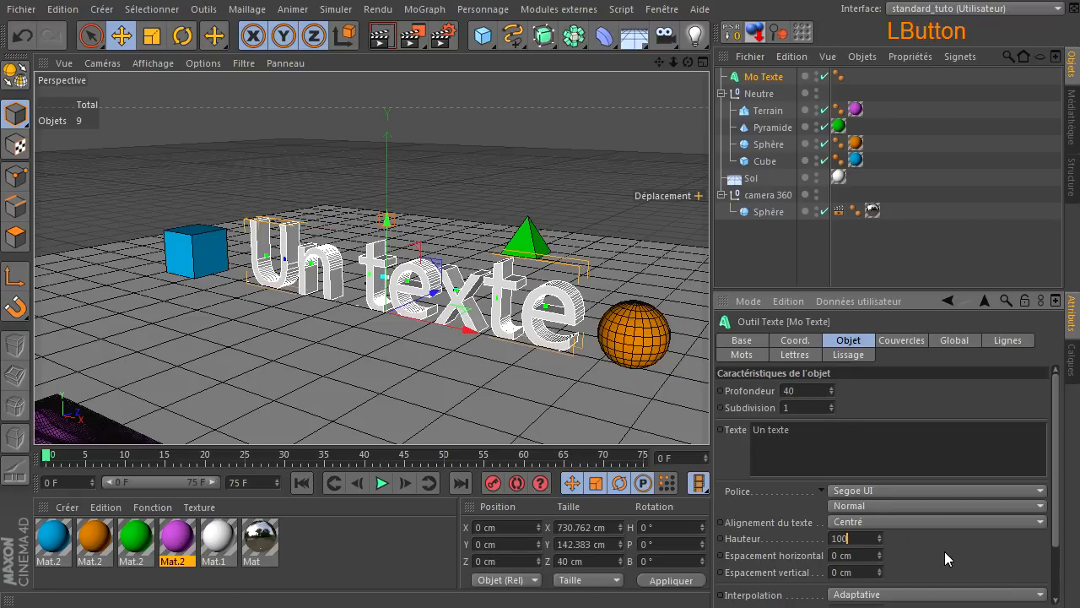
click(741, 372)
click(812, 387)
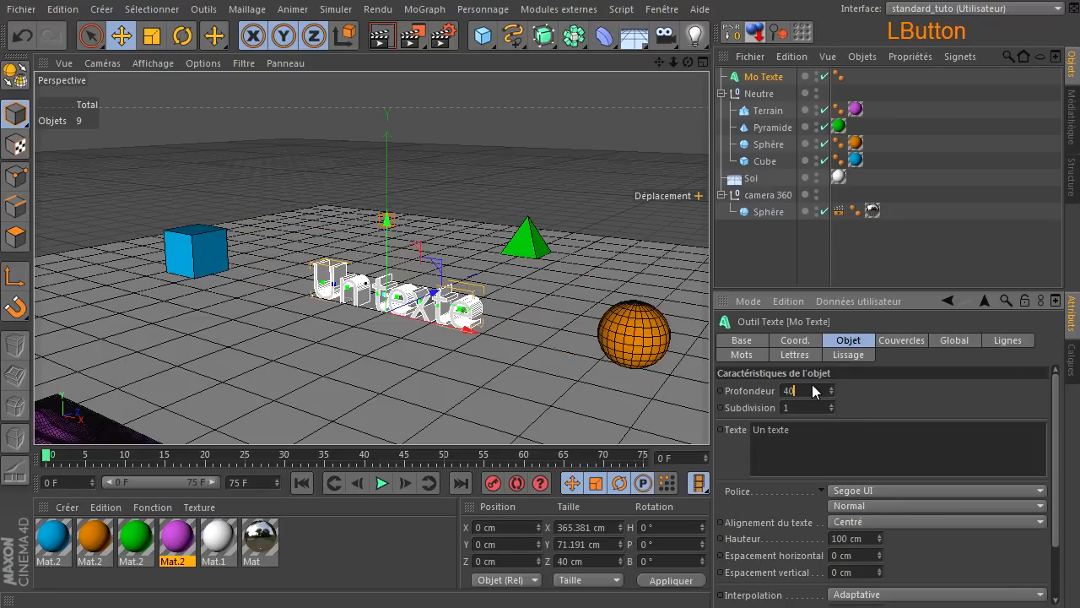
key(Return)
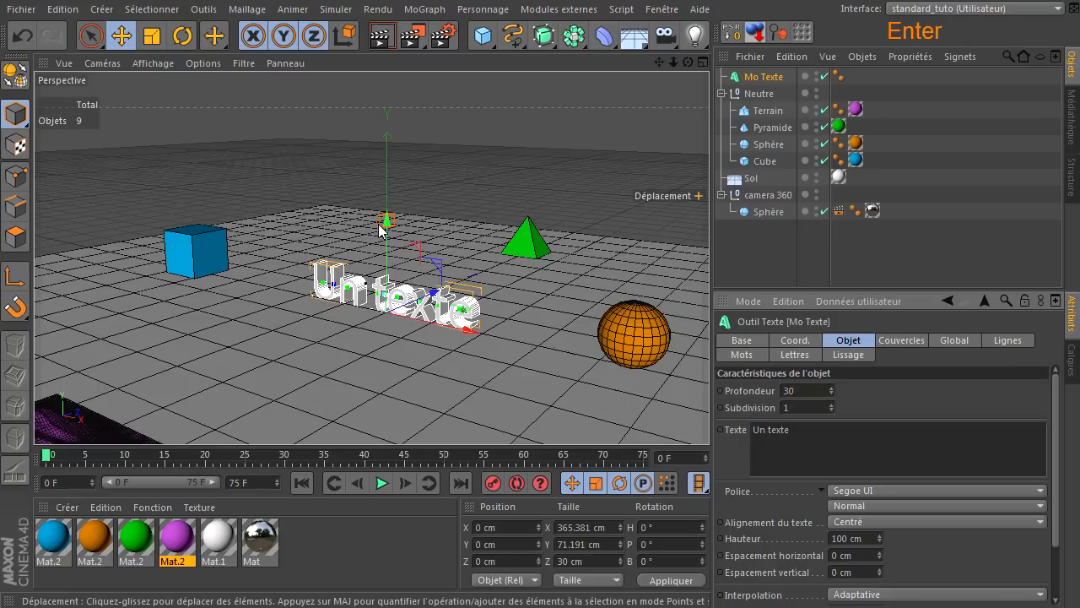
drag(384, 221, 388, 127)
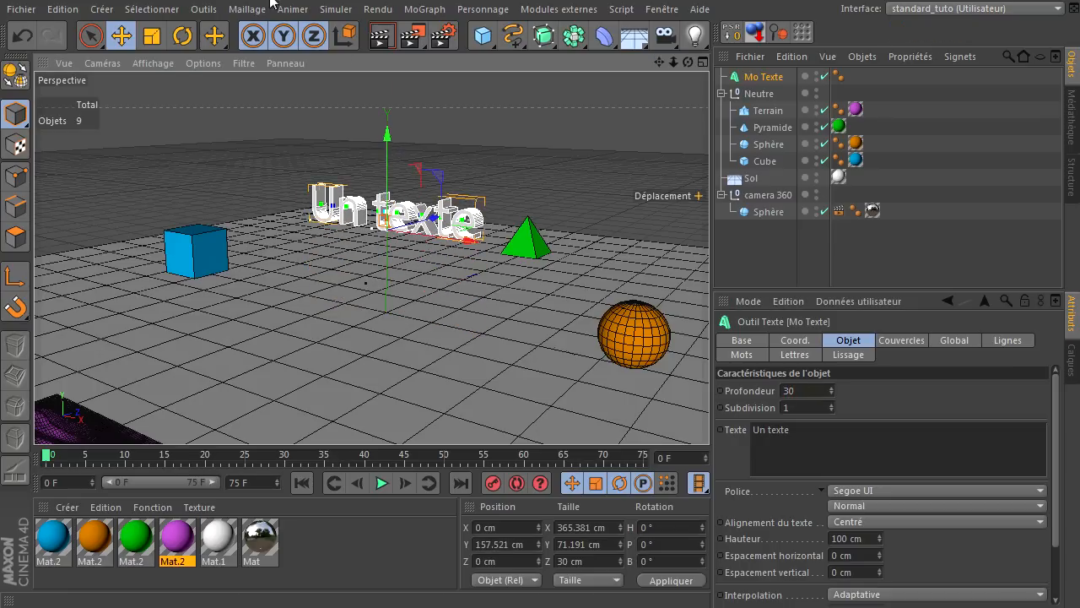
click(182, 36)
drag(365, 239, 521, 196)
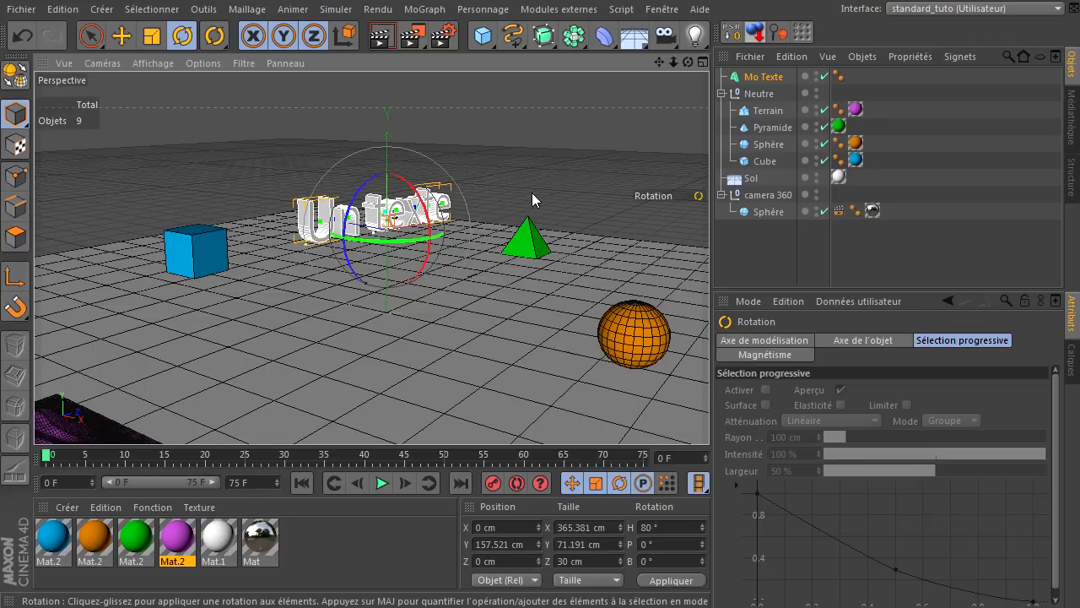
click(22, 36)
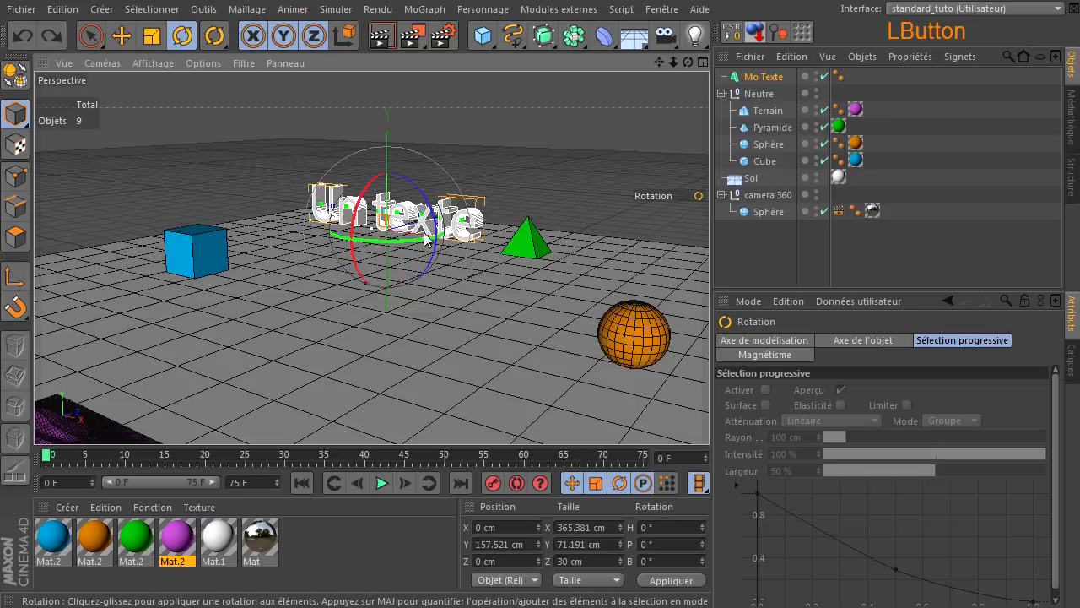
- Rotate the text to a 90° heading and move it to about X -531 cm above the blue cube
scroll(378, 243, up, 3)
scroll(378, 247, up, 1)
drag(378, 245, 552, 193)
scroll(140, 278, down, 5)
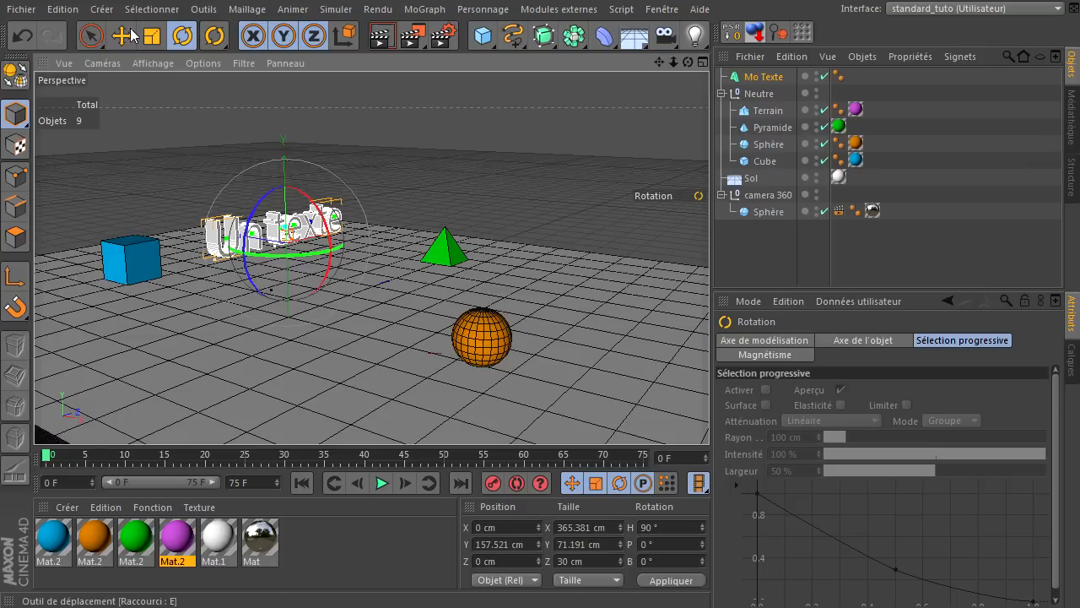
click(122, 37)
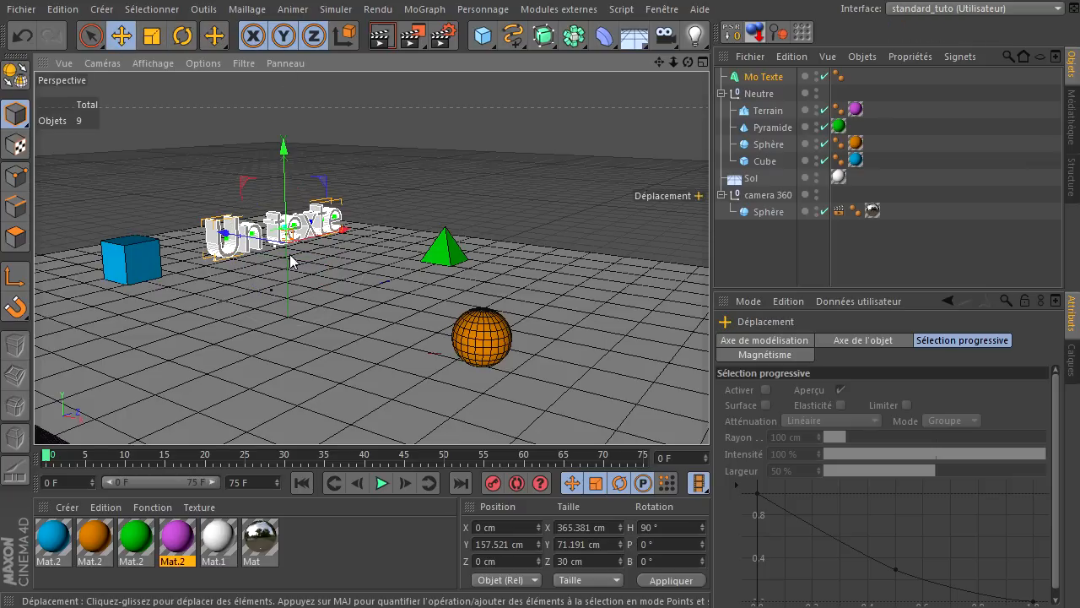
drag(291, 262, 73, 235)
- Make the text a child of the blue cube in the object hierarchy
drag(687, 61, 671, 80)
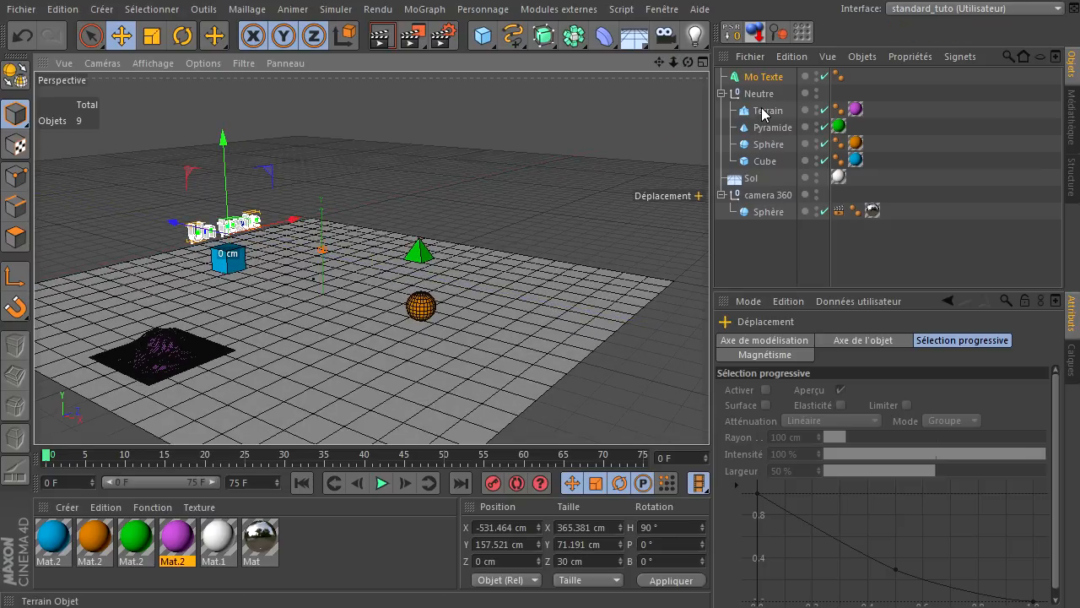
click(768, 161)
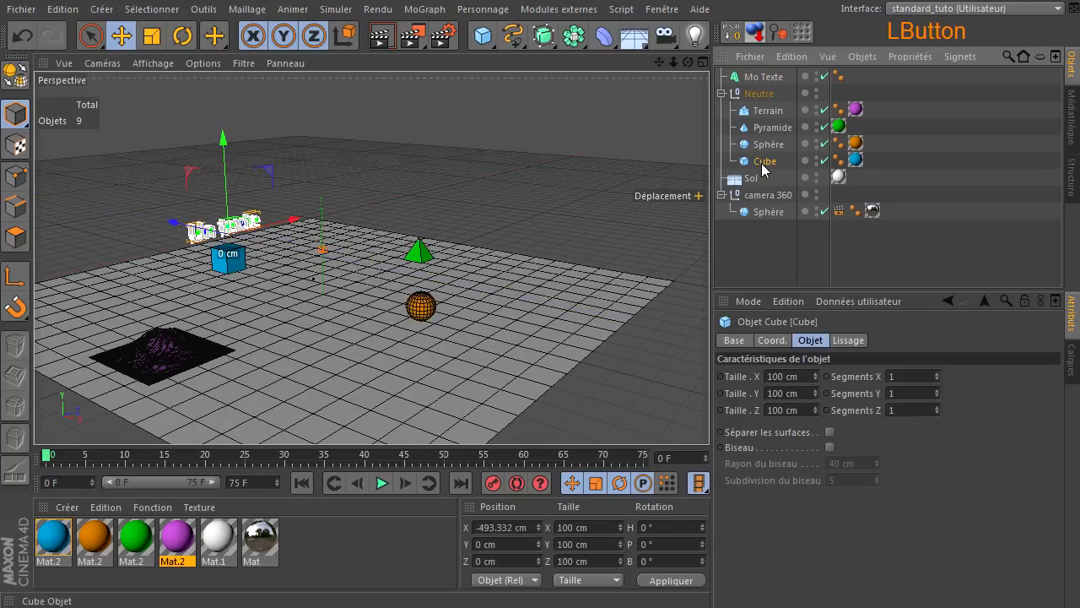
click(771, 80)
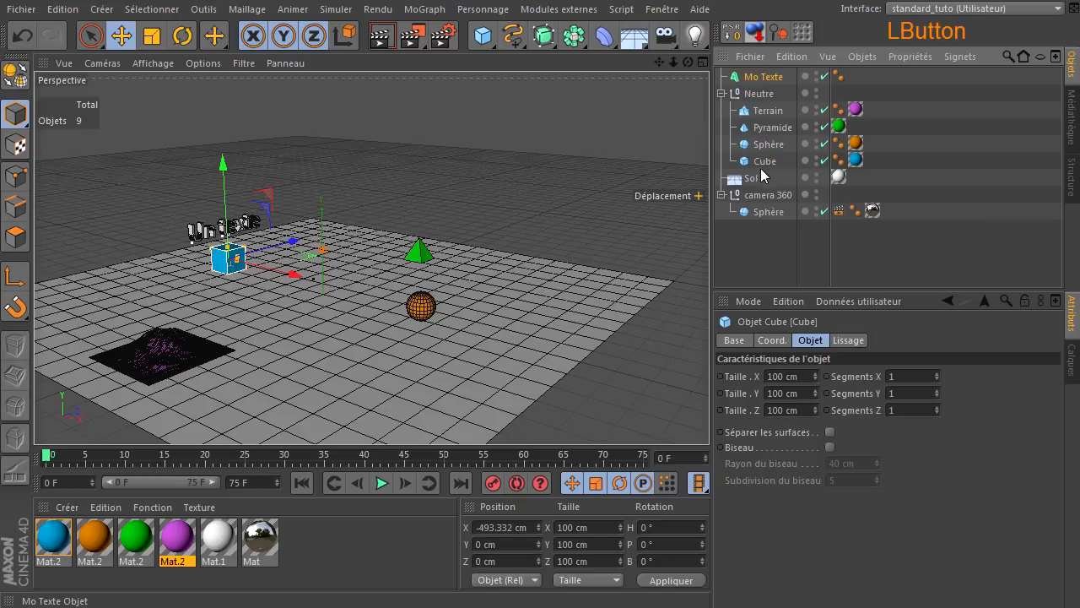
drag(763, 161, 764, 161)
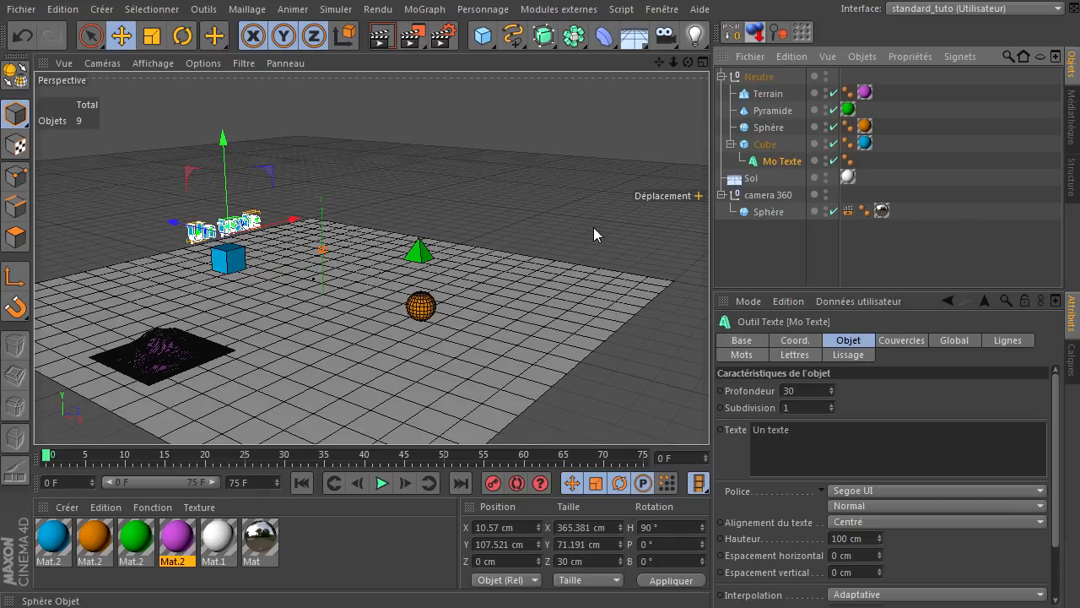
- Move the cube with its text, the orange sphere, the pyramid and the terrain farther out from the centre of the floor
click(754, 147)
drag(289, 273, 254, 264)
click(770, 129)
drag(507, 326, 618, 284)
click(785, 112)
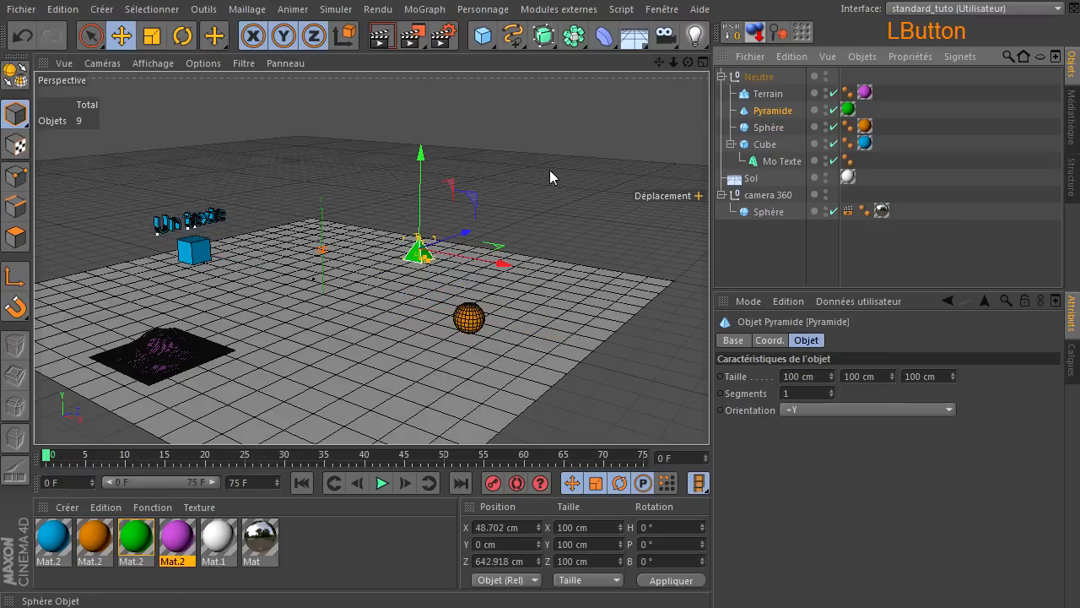
drag(465, 232, 499, 226)
click(751, 94)
drag(233, 313, 201, 326)
- Move the orange sphere farther outward along X to about 875 cm and clear the selection
drag(687, 62, 709, 413)
click(566, 242)
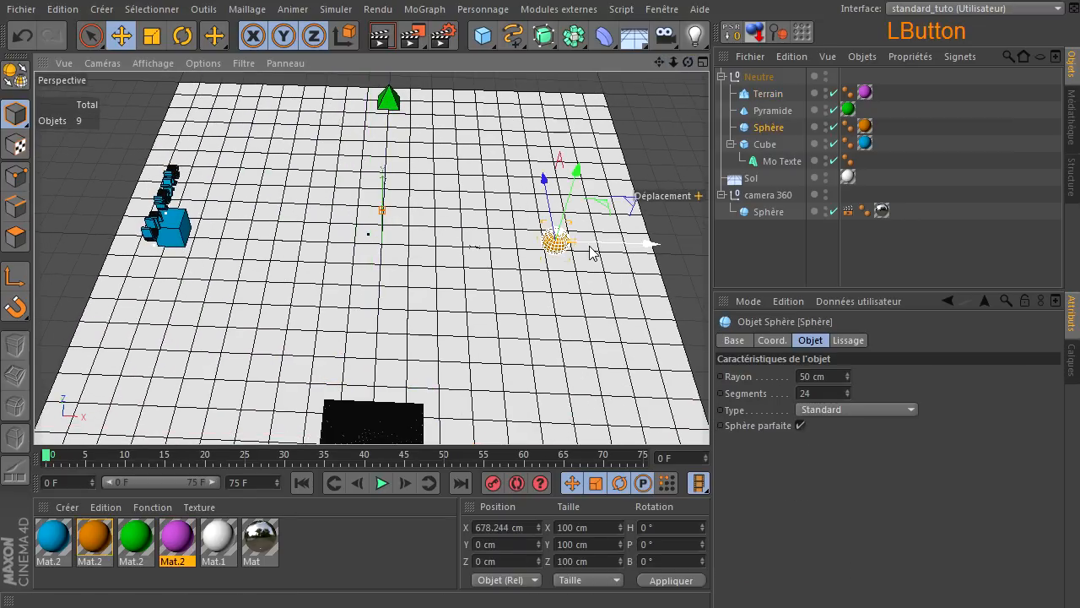
drag(619, 247, 674, 246)
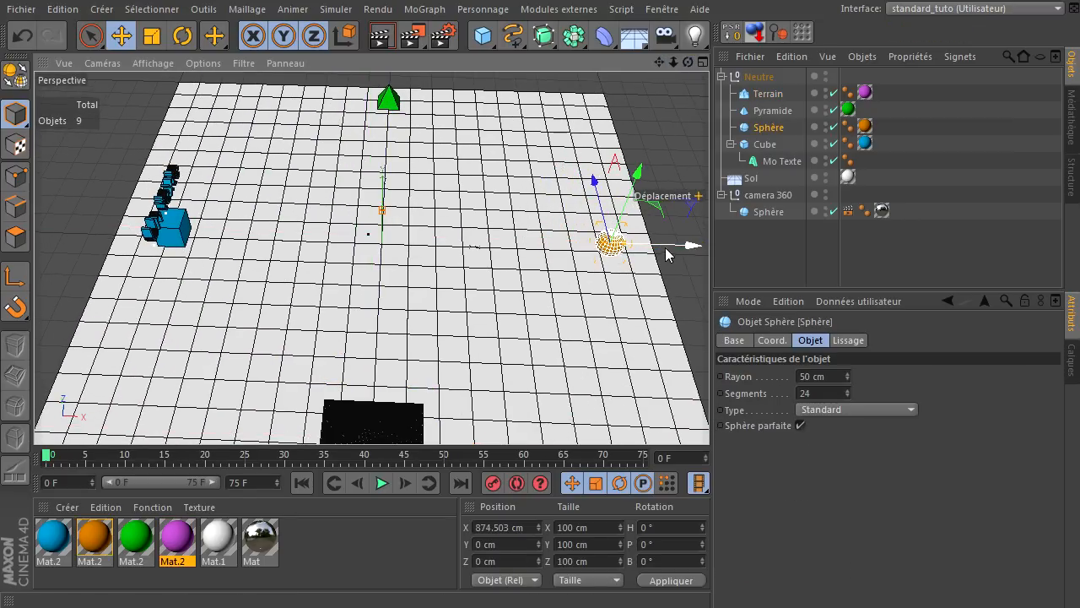
click(652, 130)
- Add a circle spline in the XZ plane, raise it to about Y 334 cm and enlarge its radius to surround the scene
scroll(562, 216, down, 5)
drag(688, 62, 705, 409)
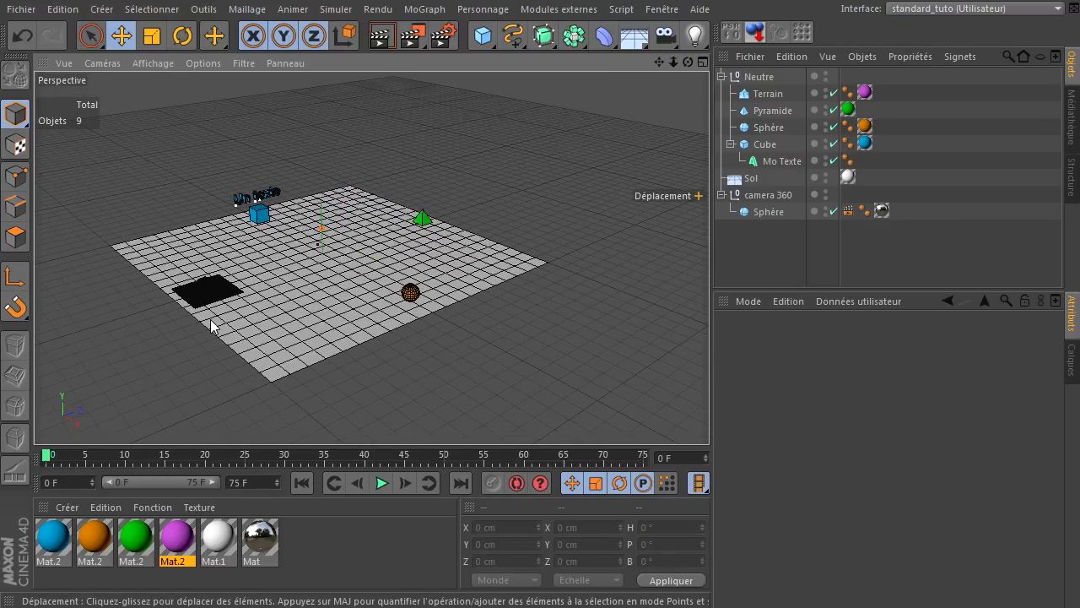
drag(511, 37, 656, 111)
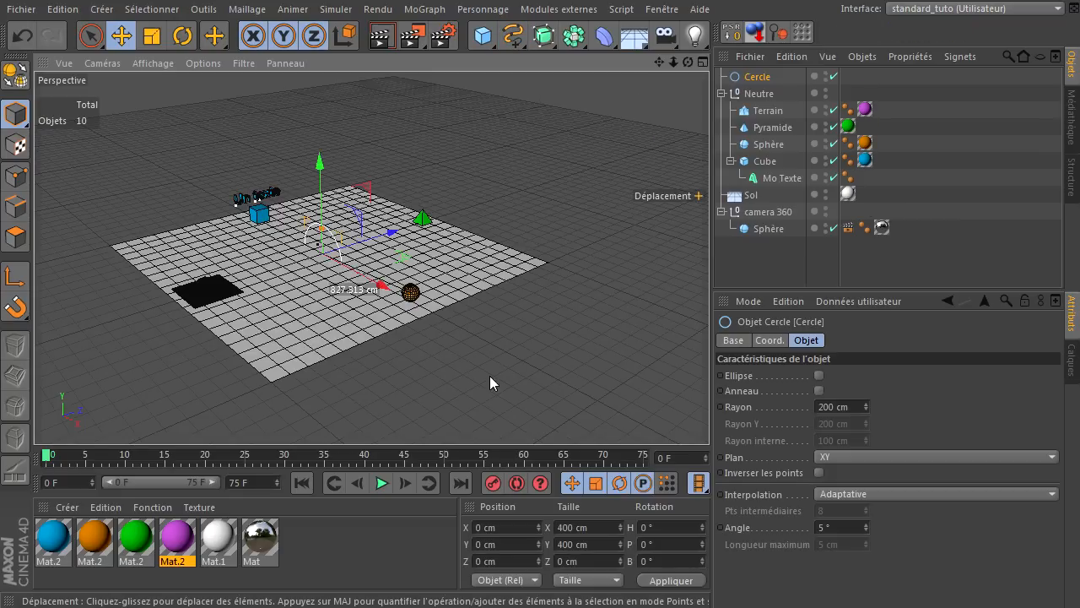
click(862, 456)
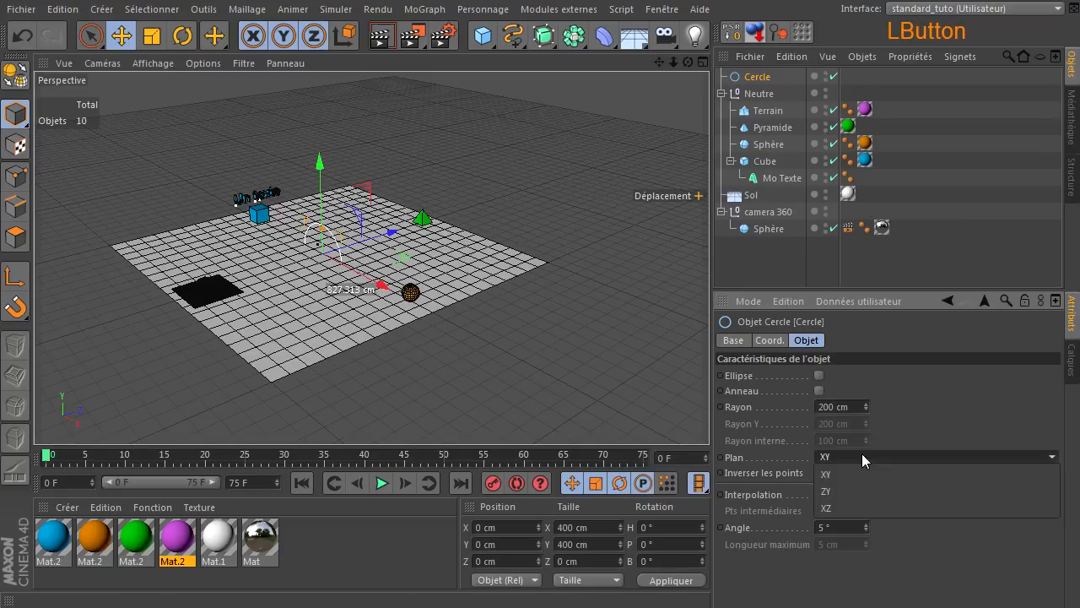
click(863, 506)
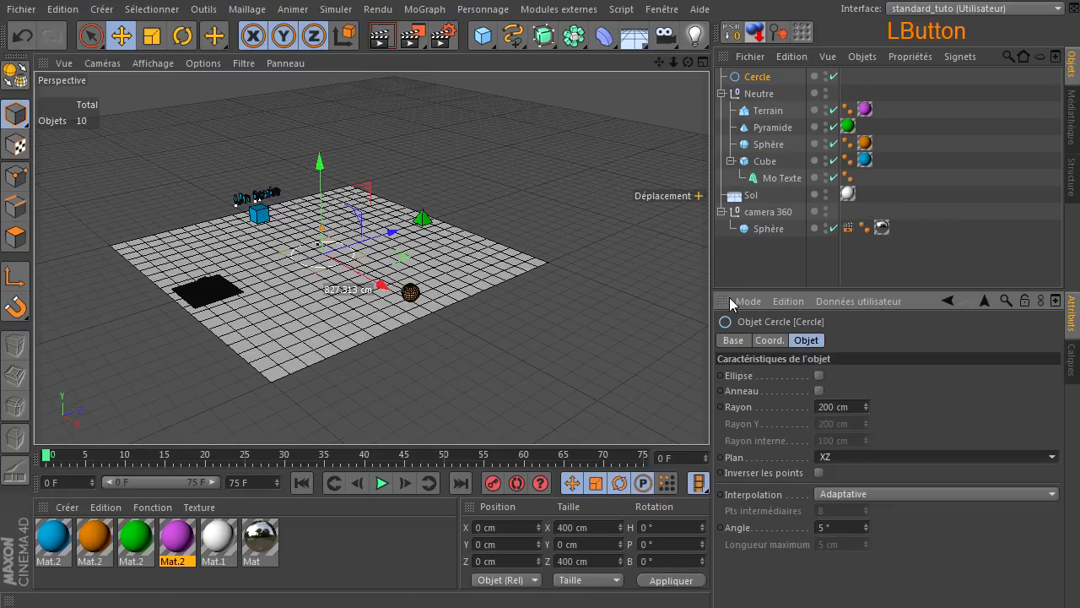
drag(327, 184, 336, 159)
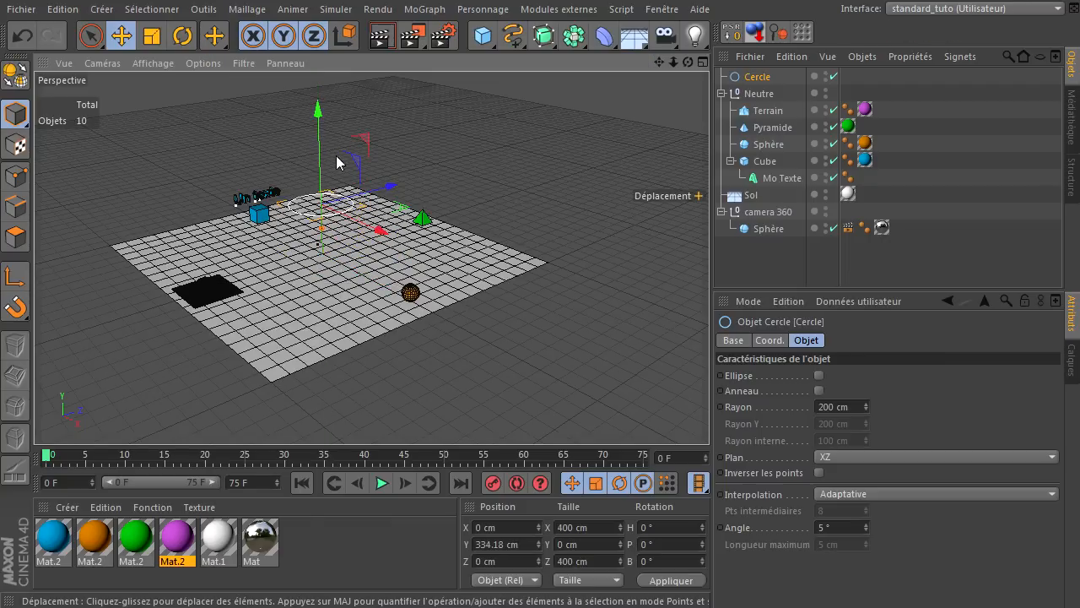
drag(865, 404, 865, 404)
- Add an icosahedral Platonic solid with a 100 cm radius and move it into the Neutre group
drag(501, 47, 651, 141)
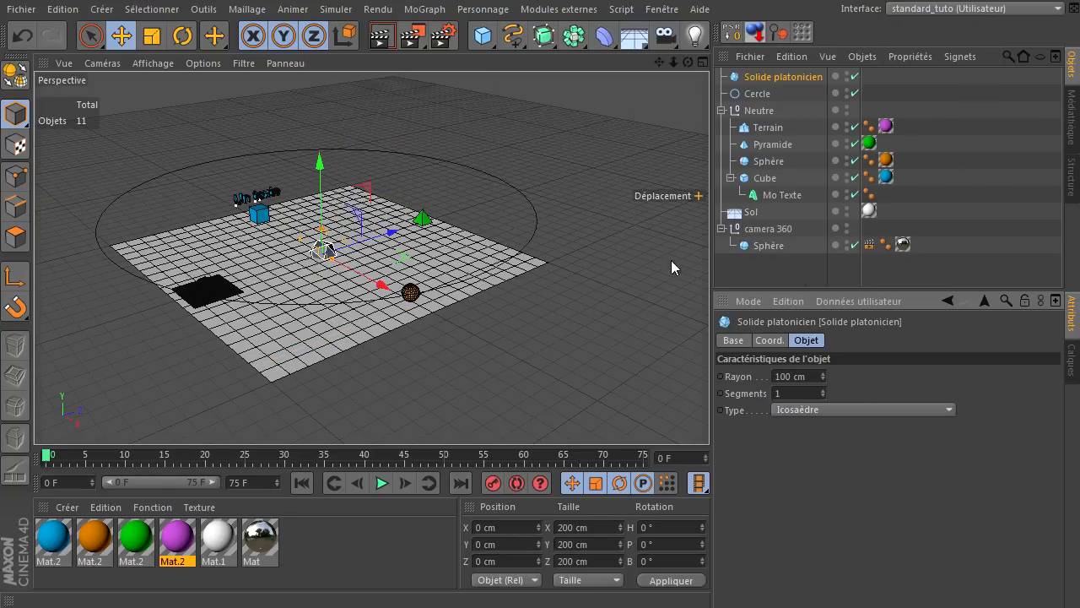
click(781, 80)
drag(768, 118, 768, 118)
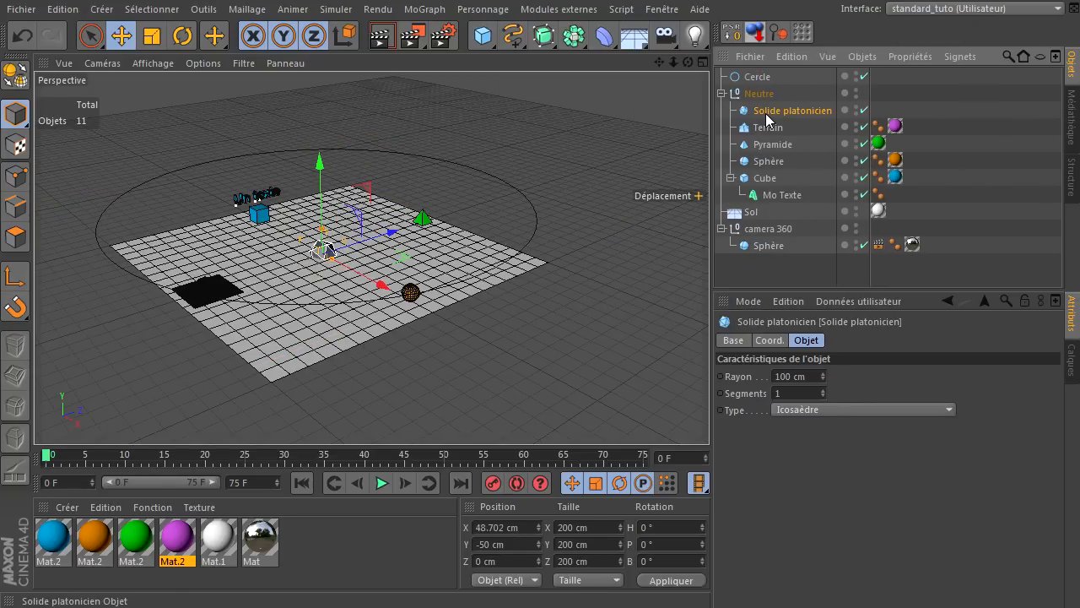
- Give the Platonic solid an Align to Spline tag with the circle as its spline path
right_click(773, 117)
mouse_move(814, 123)
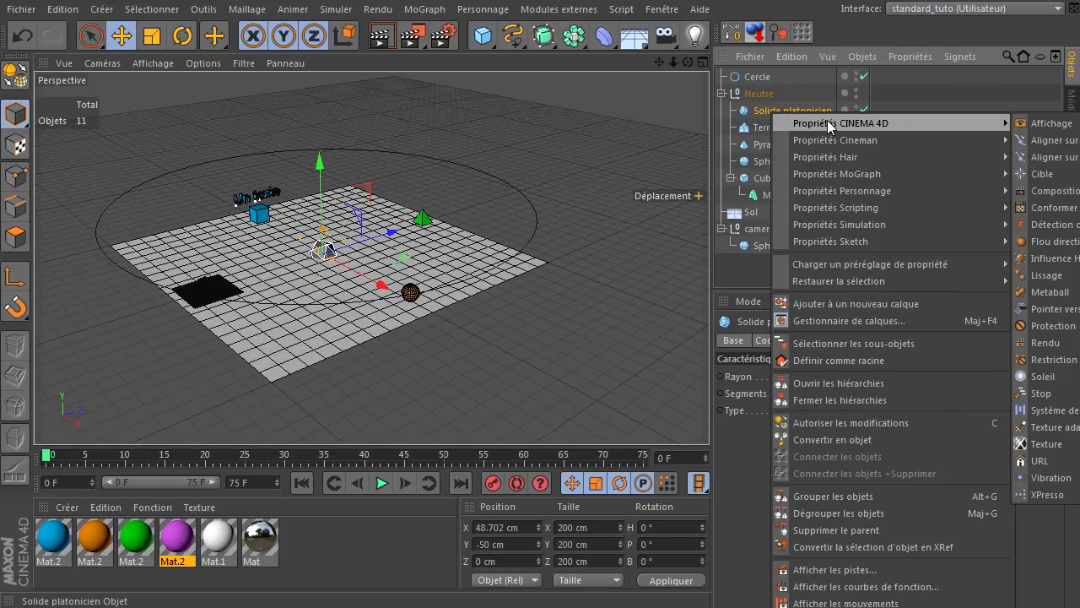
click(1043, 140)
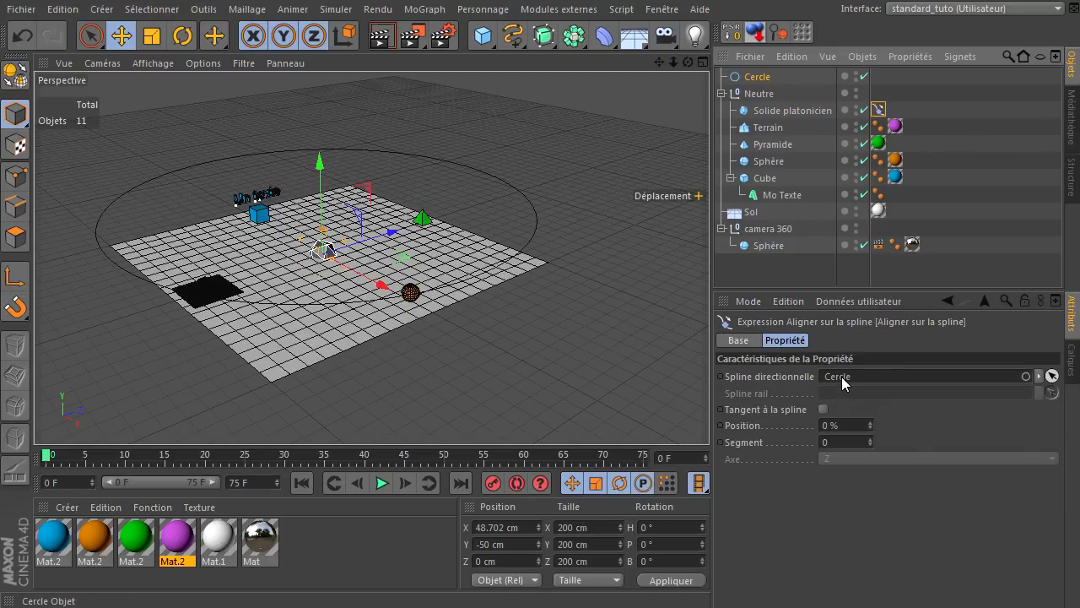
drag(841, 376, 841, 377)
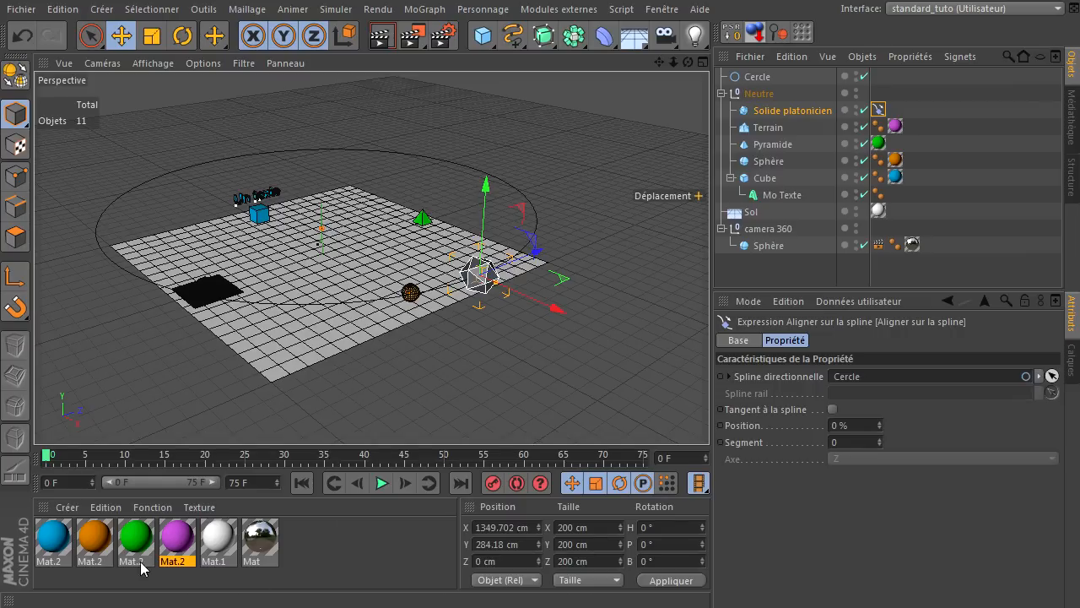
- Create a new yellow material (R 239, G 223, B 0) and apply it to the Platonic solid
double_click(369, 555)
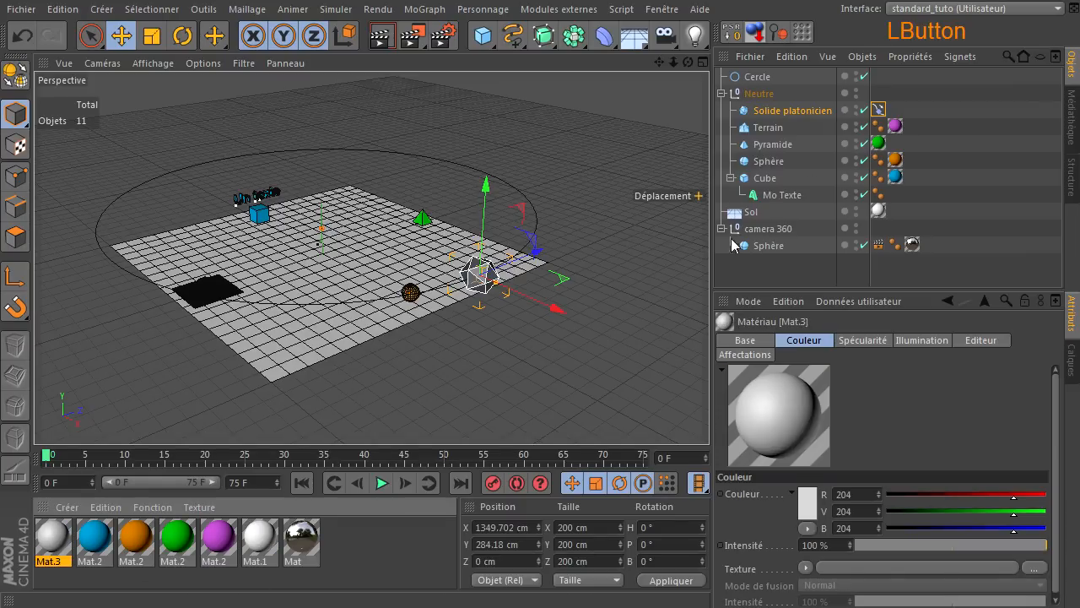
double_click(52, 540)
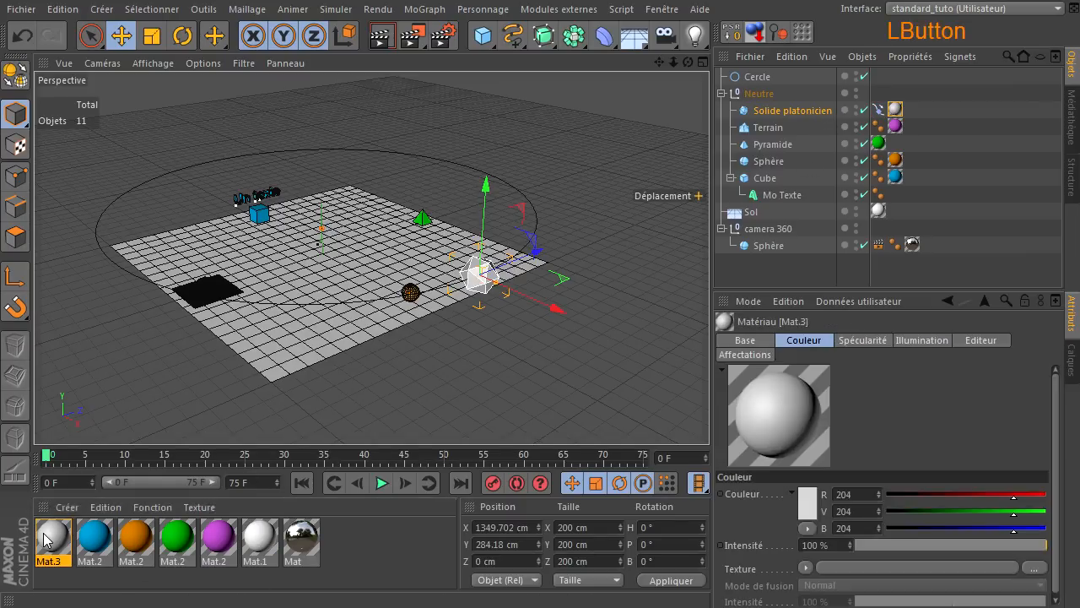
click(453, 156)
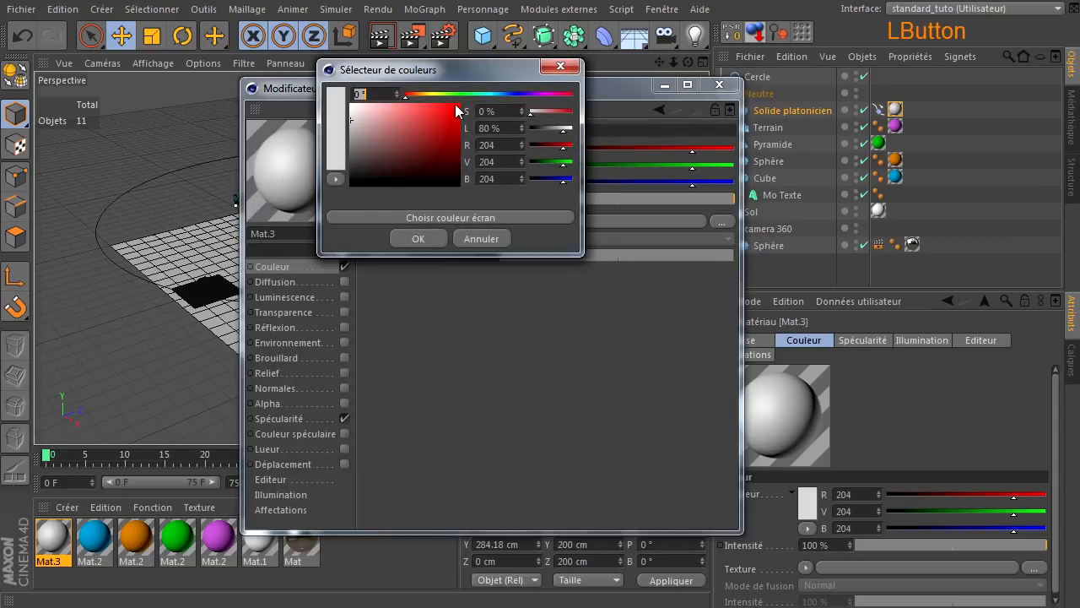
click(431, 94)
drag(463, 118, 463, 108)
click(418, 239)
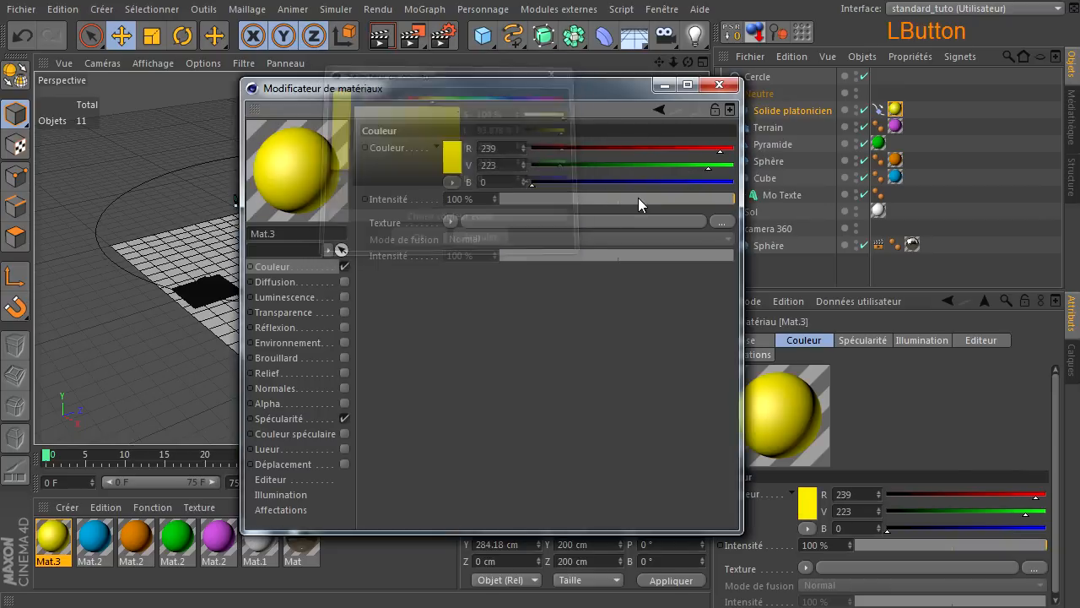
click(719, 84)
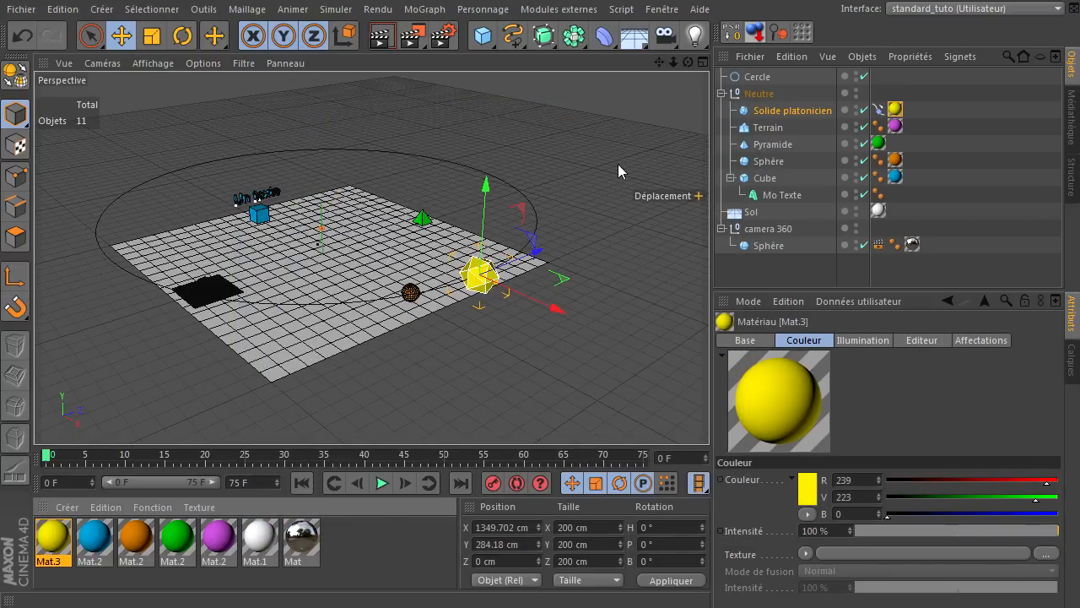
- Set the Platonic solid's radius to 50 cm
drag(686, 65, 724, 157)
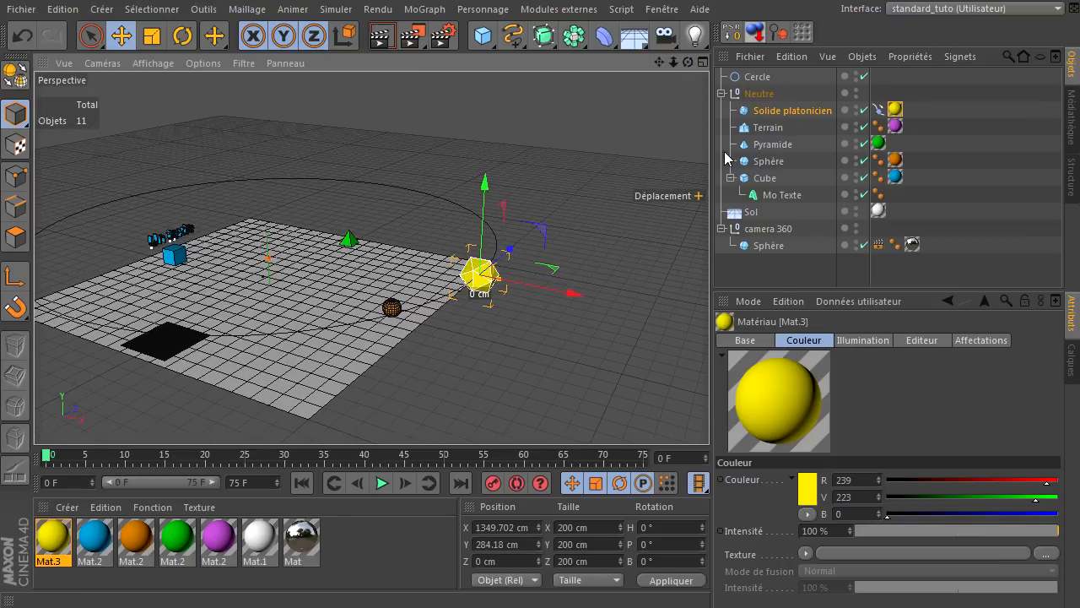
click(792, 110)
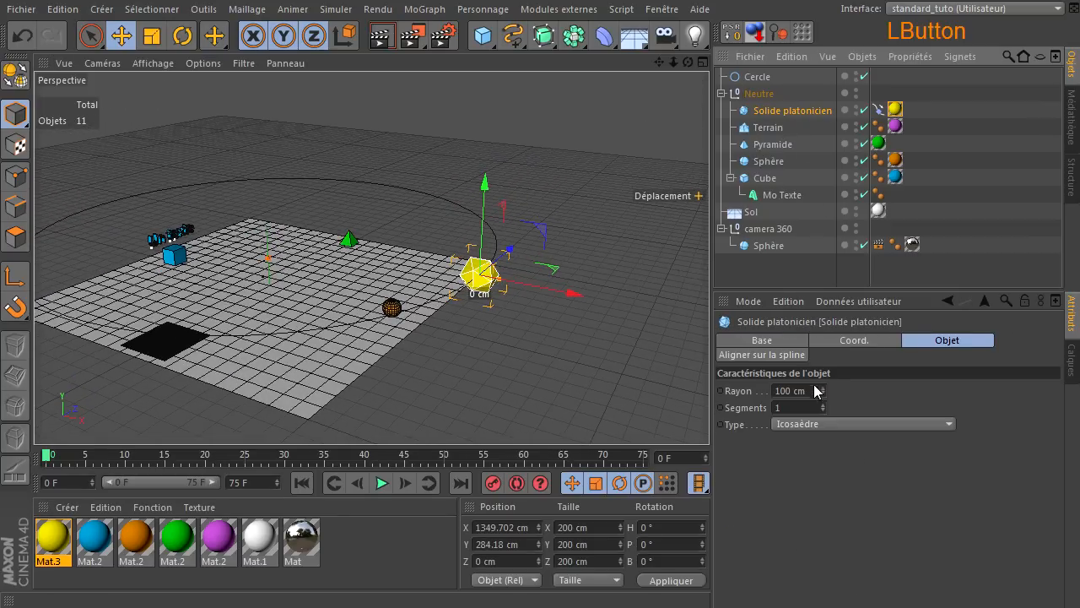
double_click(801, 390)
text(50)
key(Return)
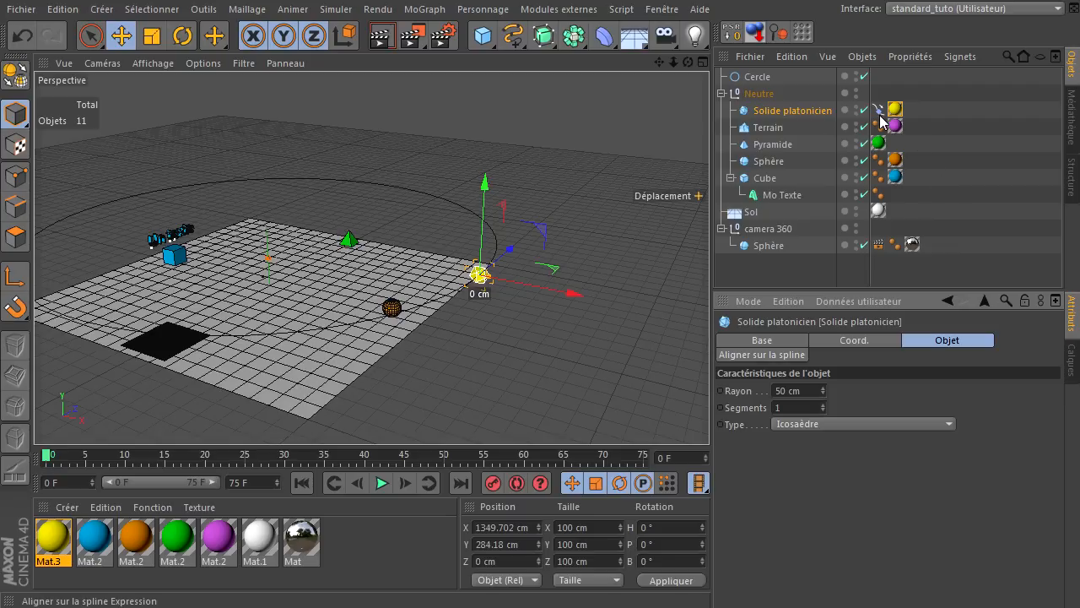
- Keyframe the Platonic solid's spline position at 0 % on frame 0 and extend the timeline and preview range to 125 frames
click(878, 109)
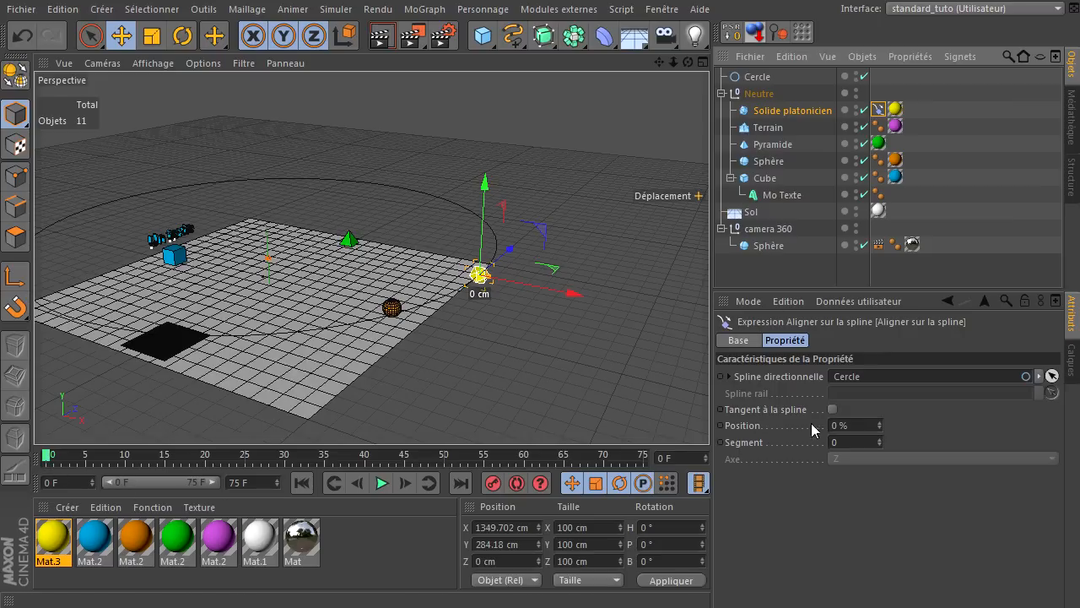
ctrl+click(720, 426)
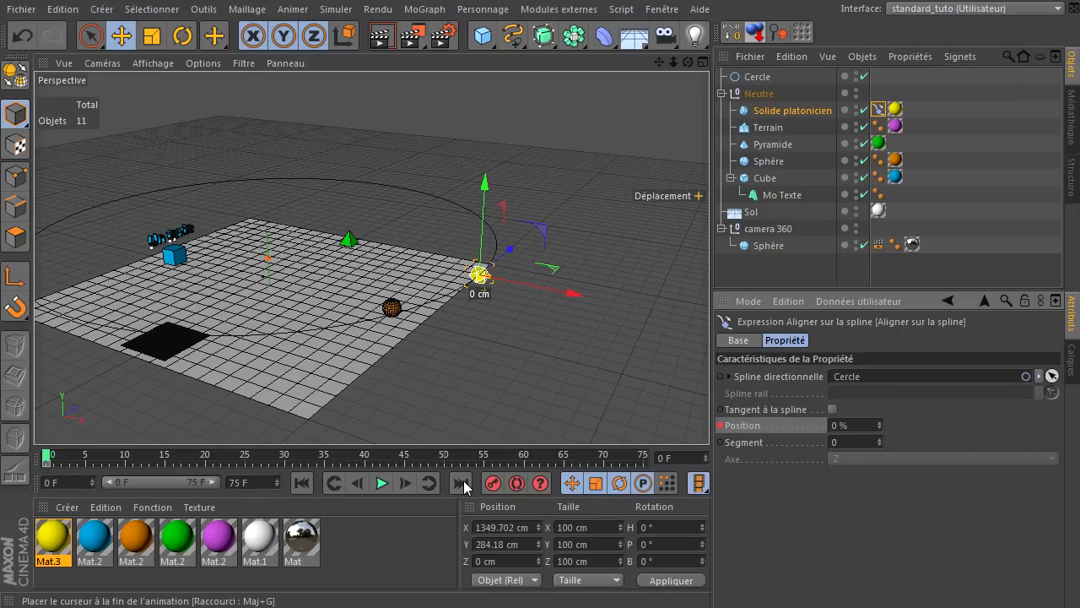
click(261, 483)
text(12)
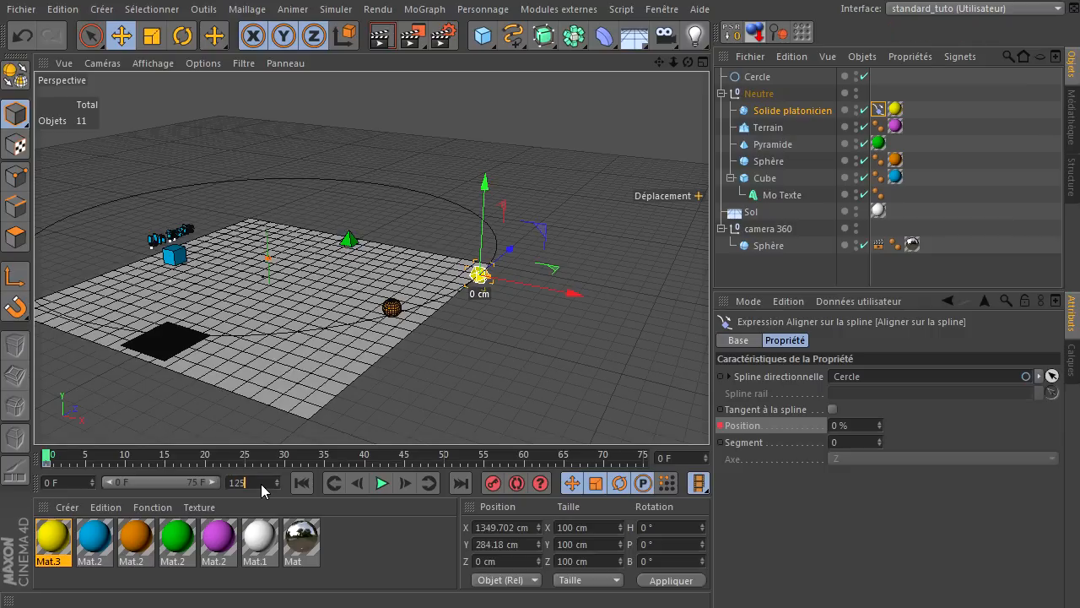
text(5)
key(Return)
drag(179, 480, 272, 471)
- Keyframe the Platonic solid's position along the circle at 100 % on the final frame, 125
click(460, 483)
click(842, 426)
text(1)
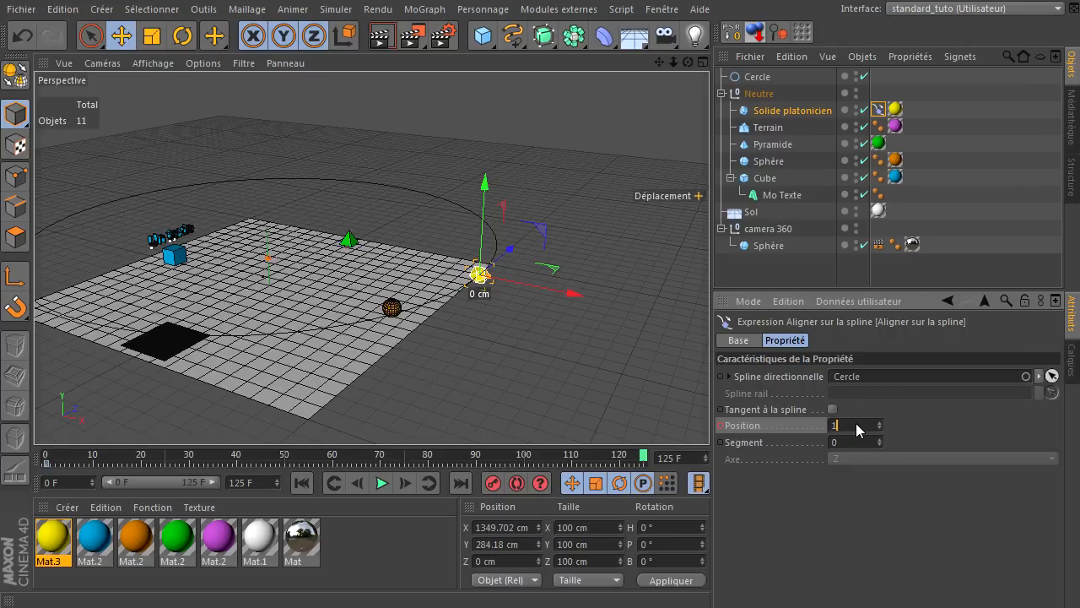
key(ctrl)
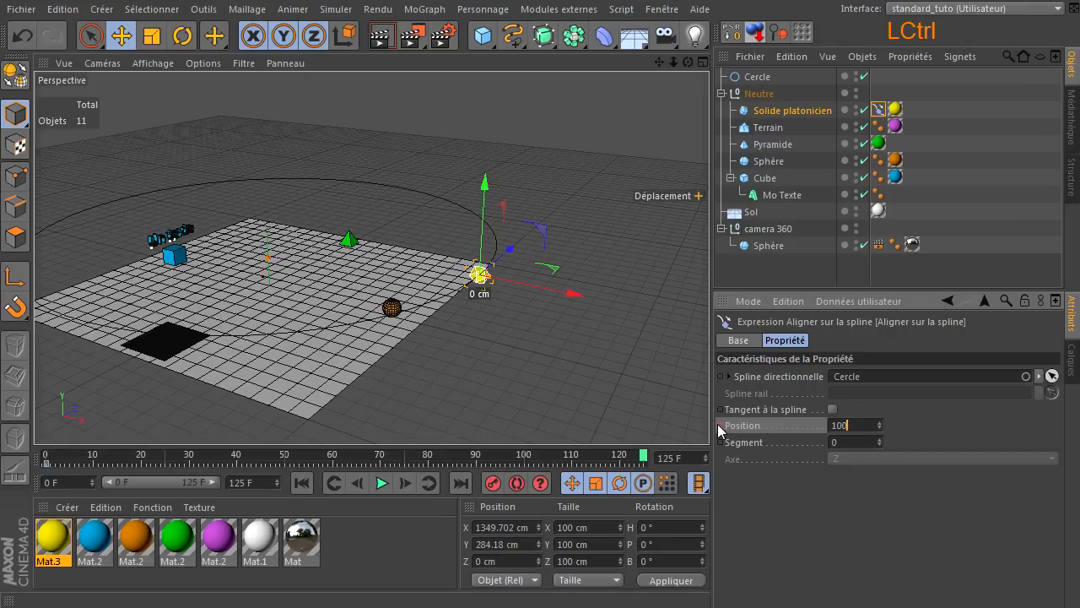
ctrl+click(720, 429)
- Play the animation to watch the solid travel around the circle, stop it and return to frame 0
click(382, 482)
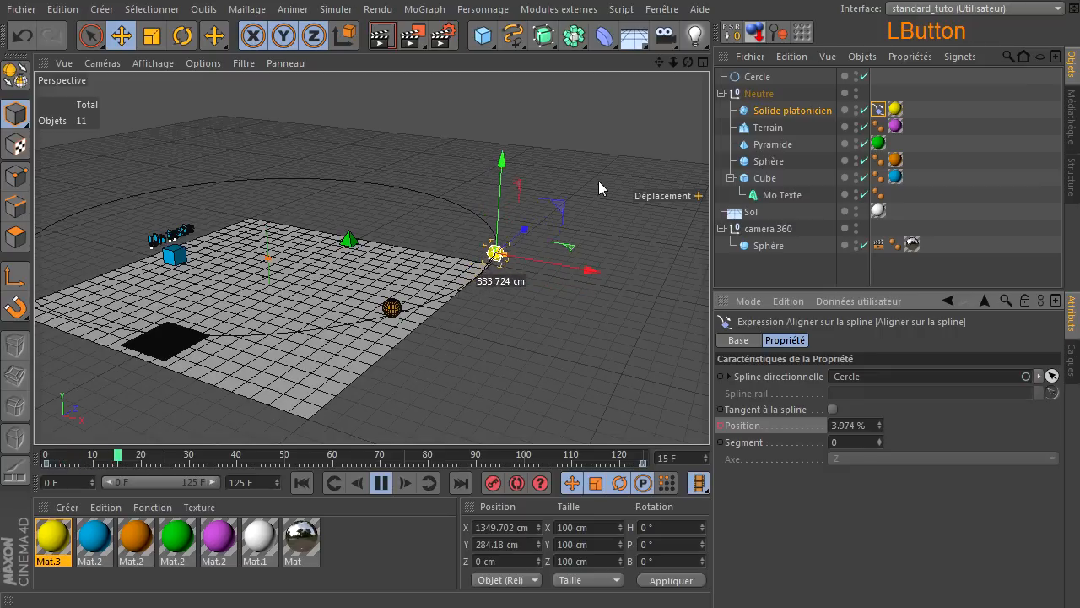
drag(661, 63, 788, 52)
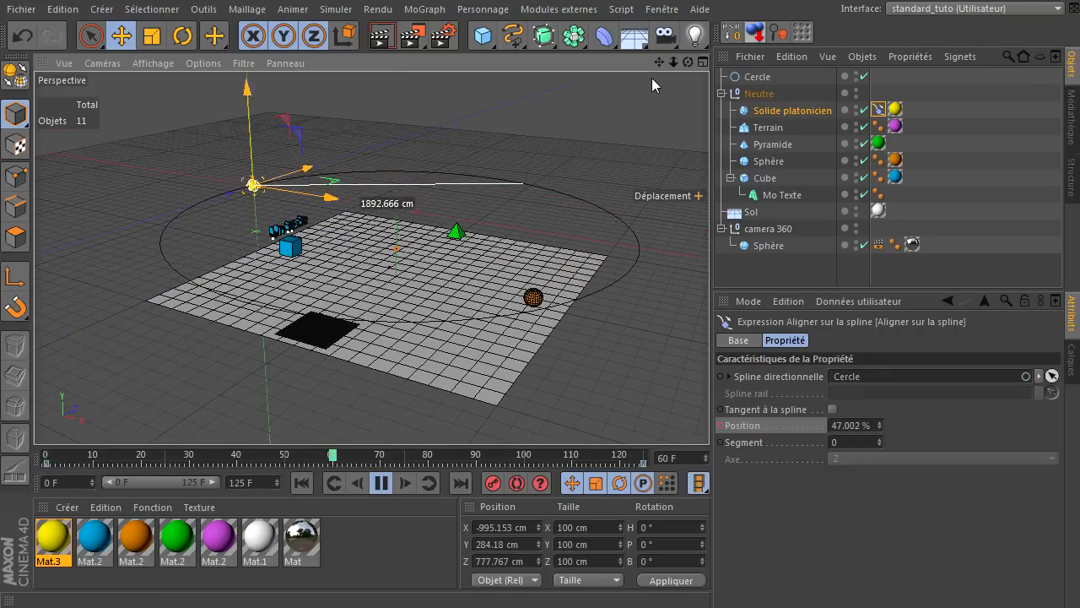
drag(688, 62, 647, 125)
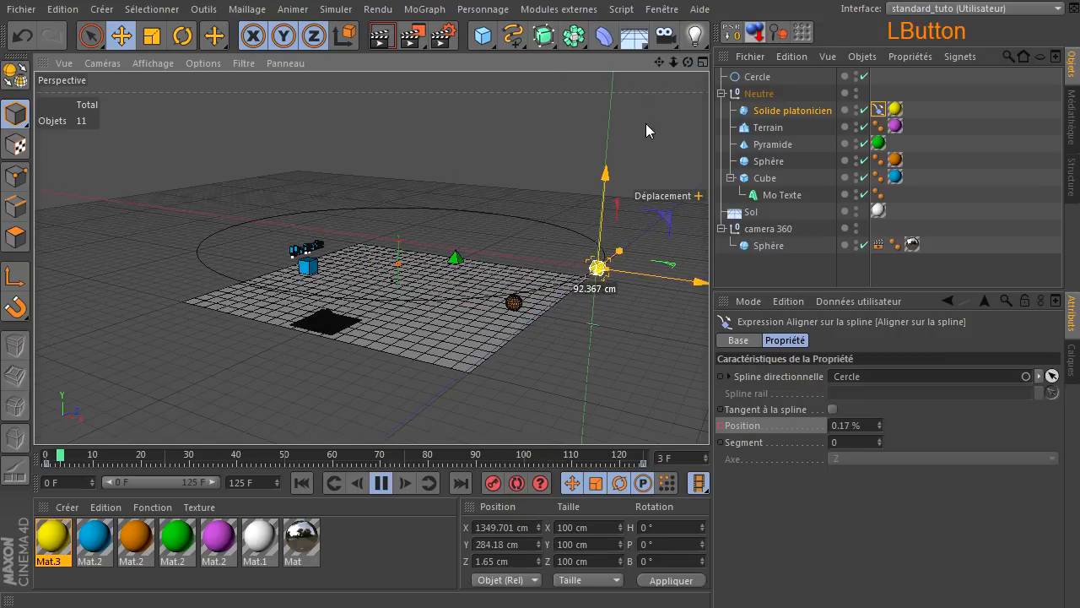
click(381, 483)
click(301, 482)
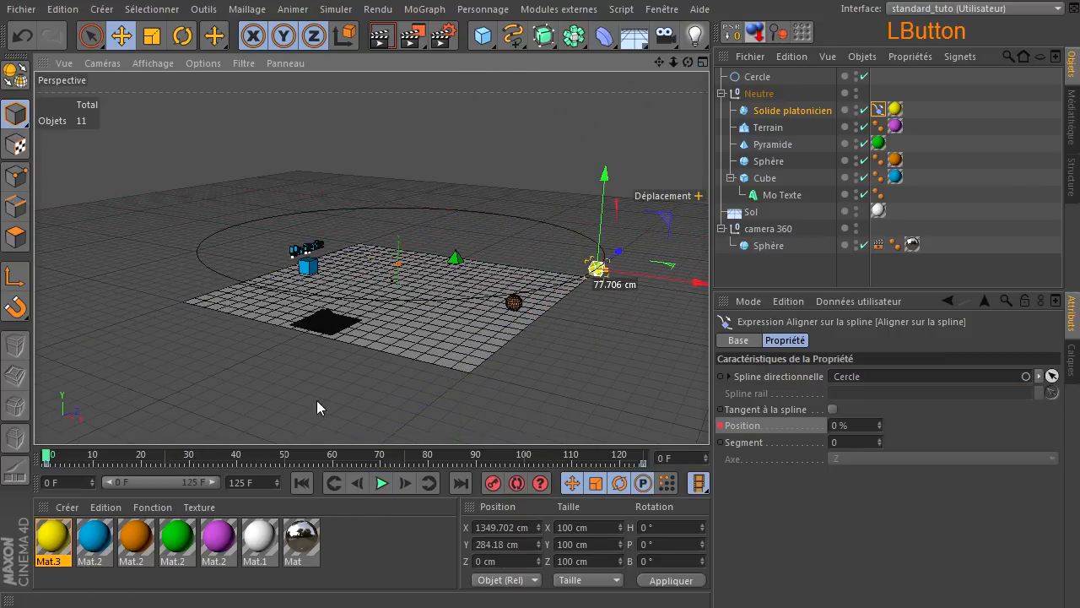
- Add a Sky object, apply the white Mat.1 material to it and render the view to check the background
click(378, 34)
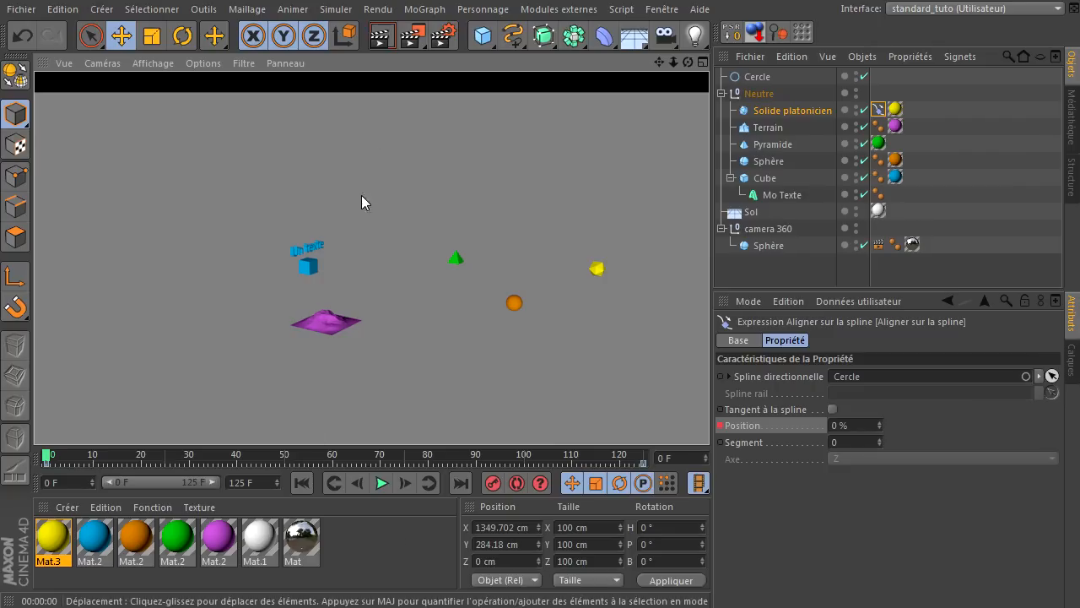
drag(630, 43, 692, 83)
drag(254, 539, 727, 169)
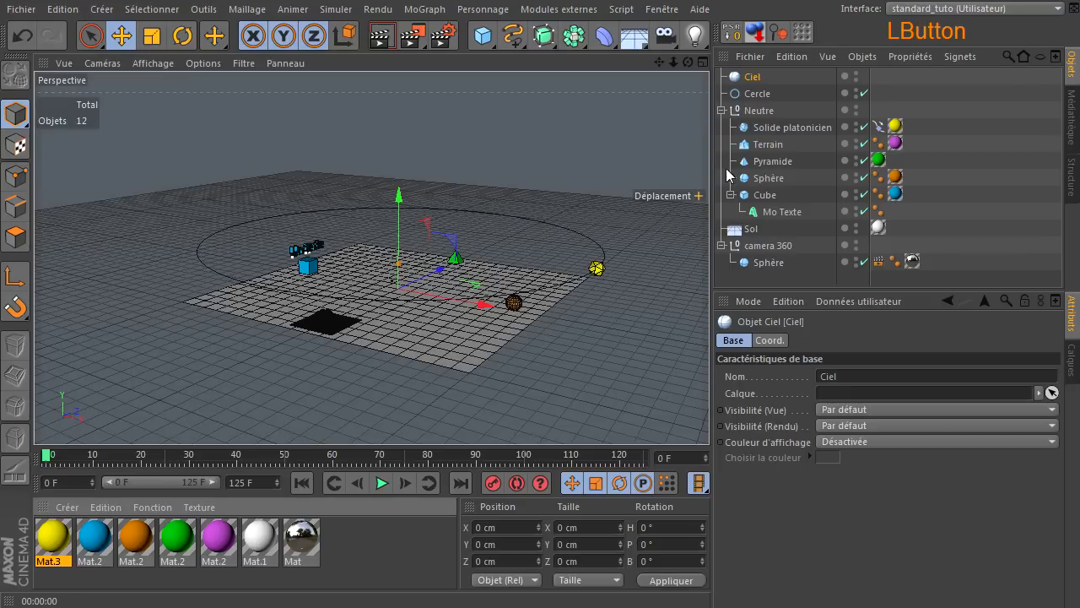
drag(737, 77, 737, 78)
click(381, 35)
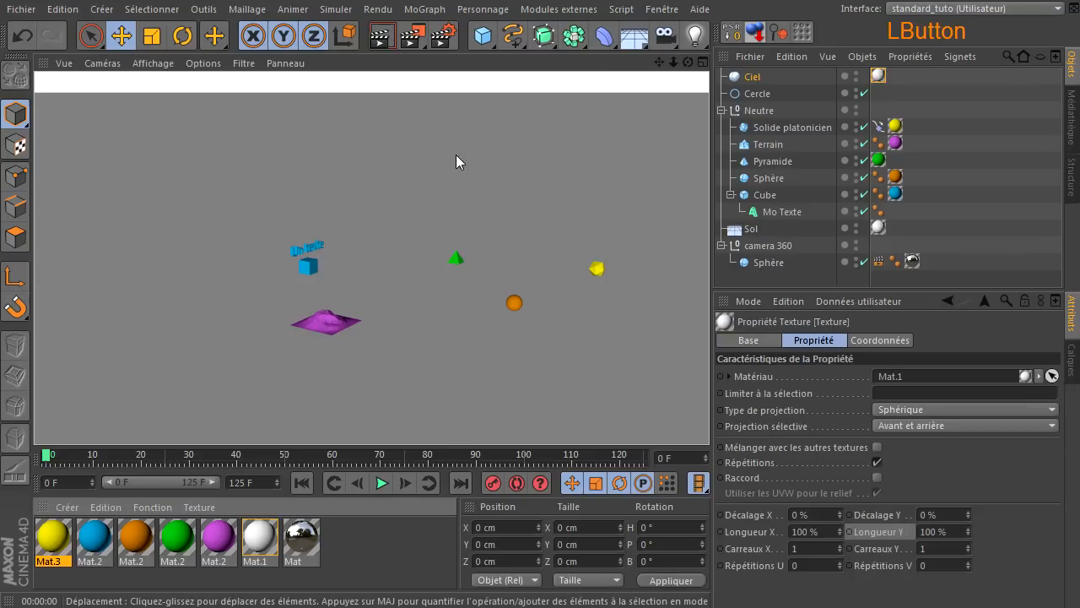
- Add an omni light, raise it to about Y 1044 cm and move it along X to about 651 cm
drag(688, 62, 709, 413)
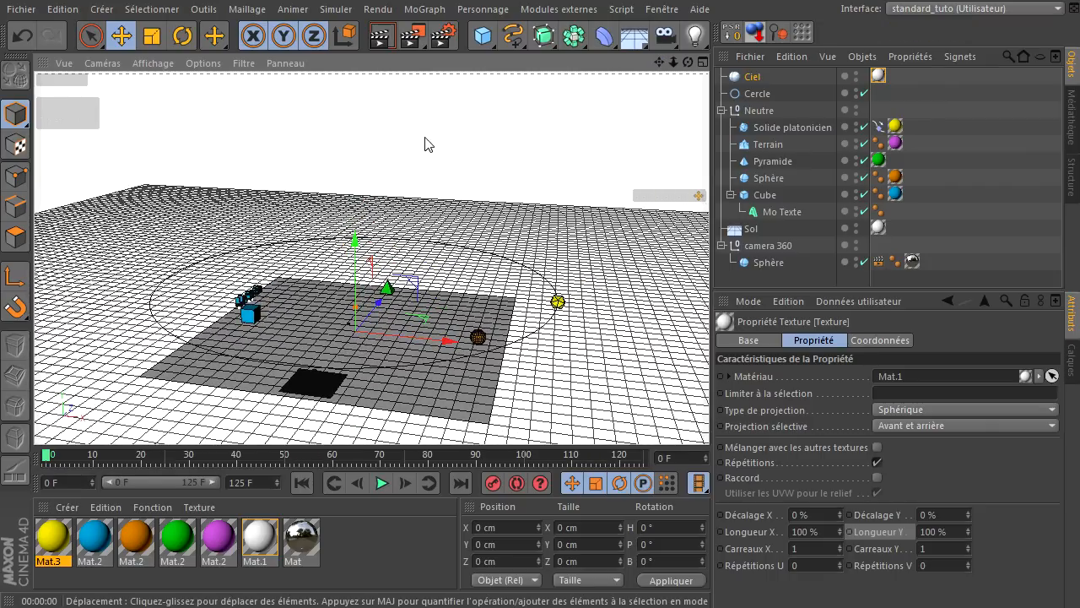
click(703, 39)
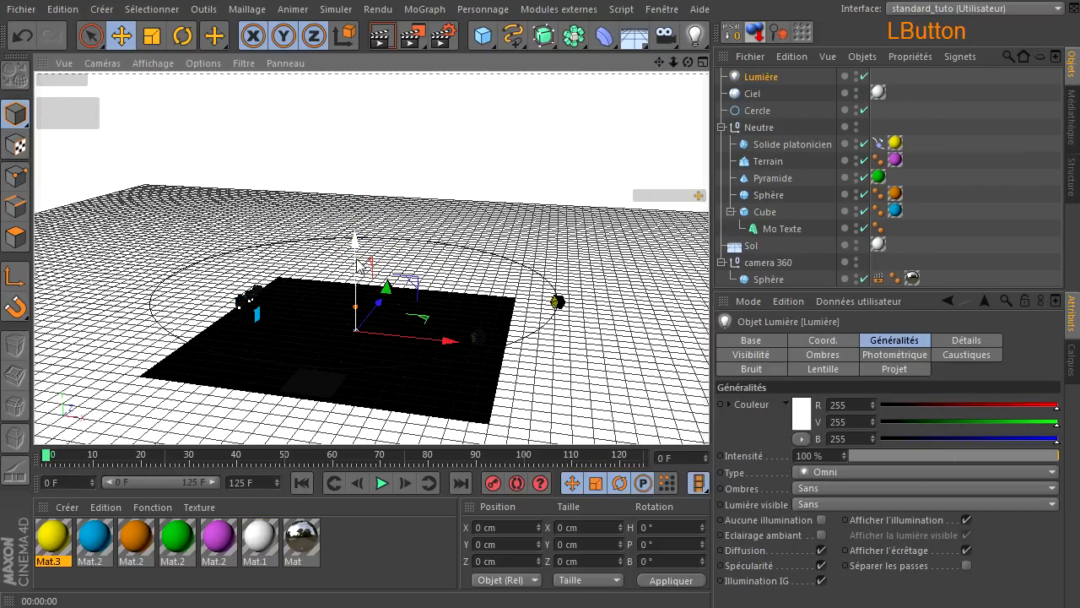
drag(355, 232, 407, 103)
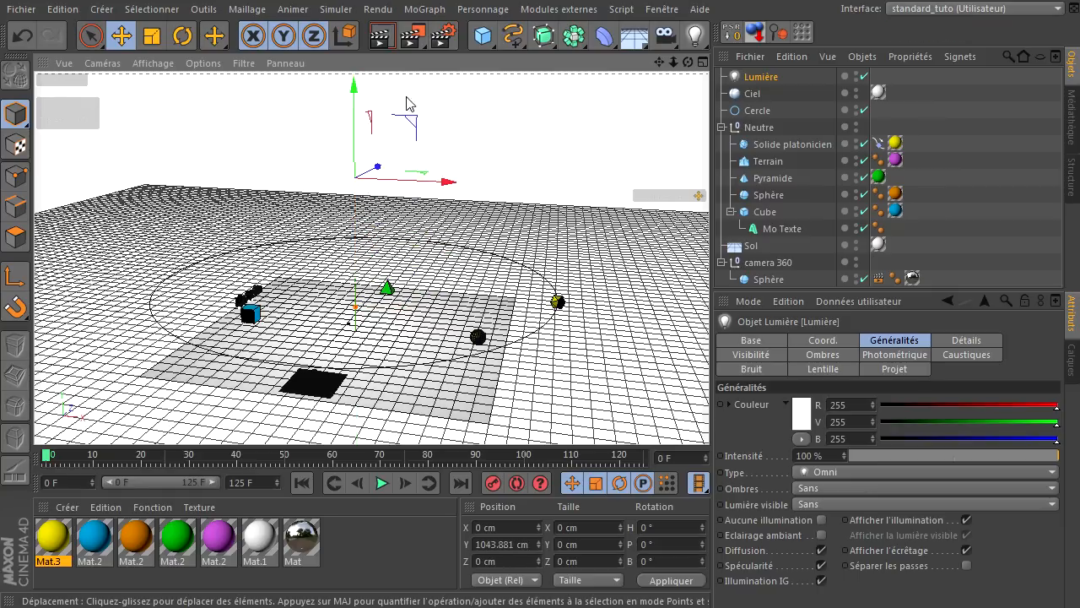
drag(442, 188, 538, 186)
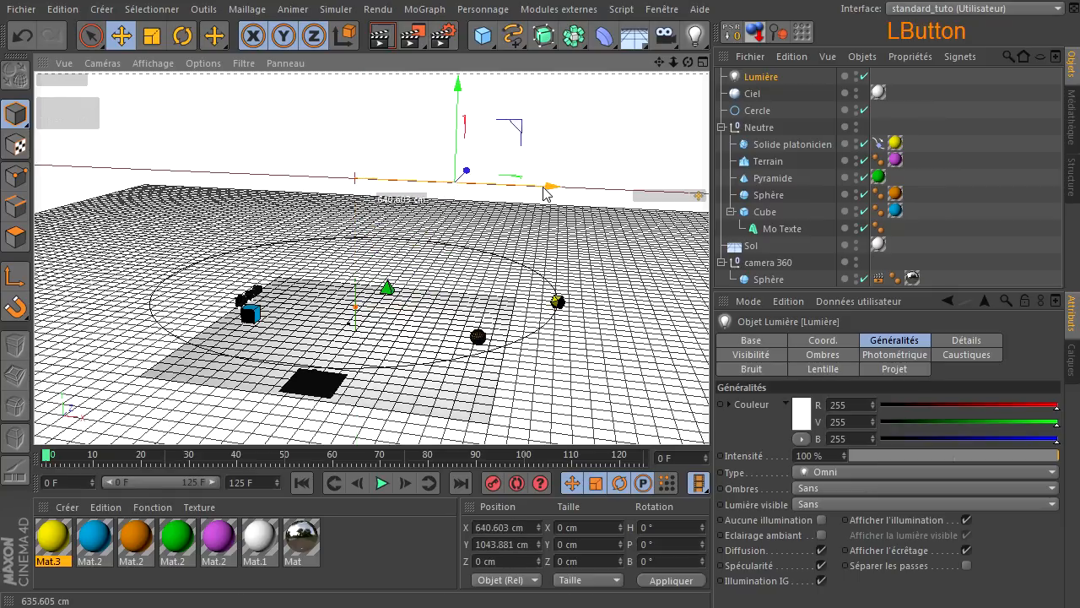
- Set the light's shadows to soft shadow maps (ombres diffuses) and render the view to check them
click(803, 496)
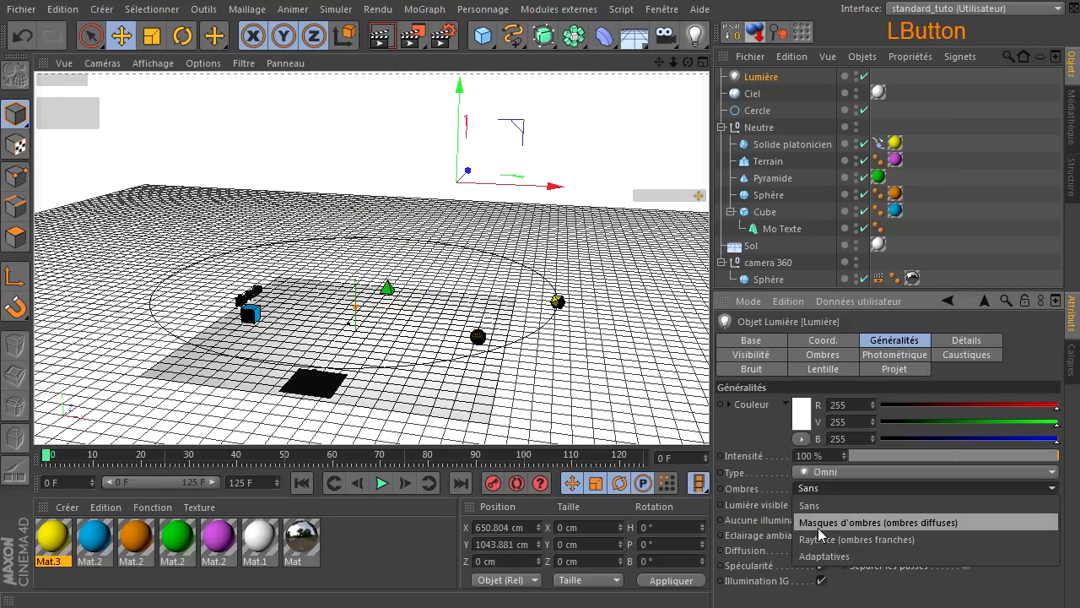
click(836, 512)
click(380, 36)
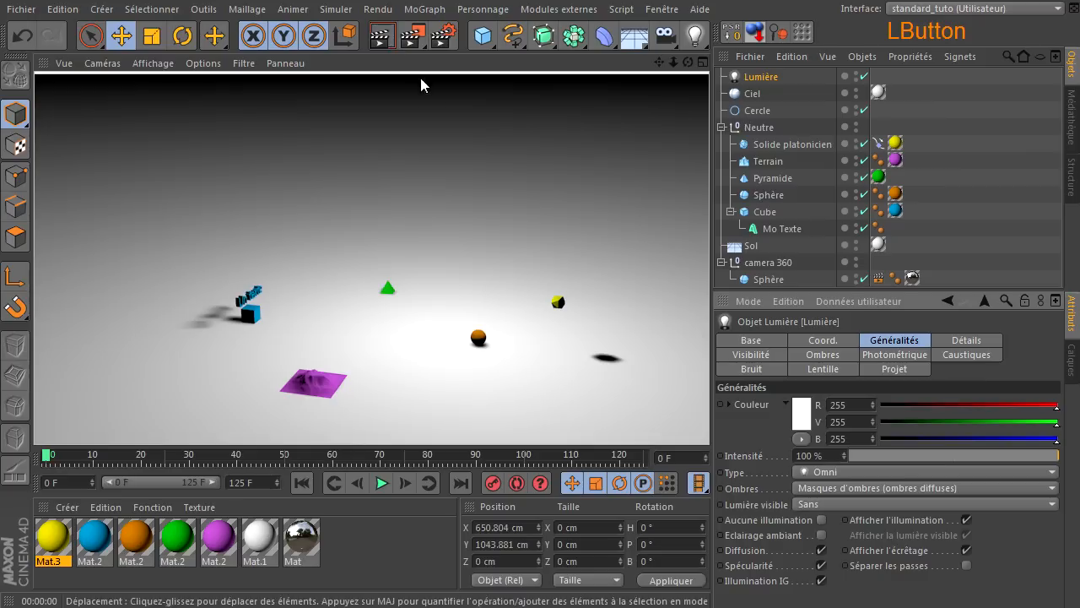
- Add a Render tag to the floor object (Sol) and enable its compositing with the background option
drag(688, 63, 915, 303)
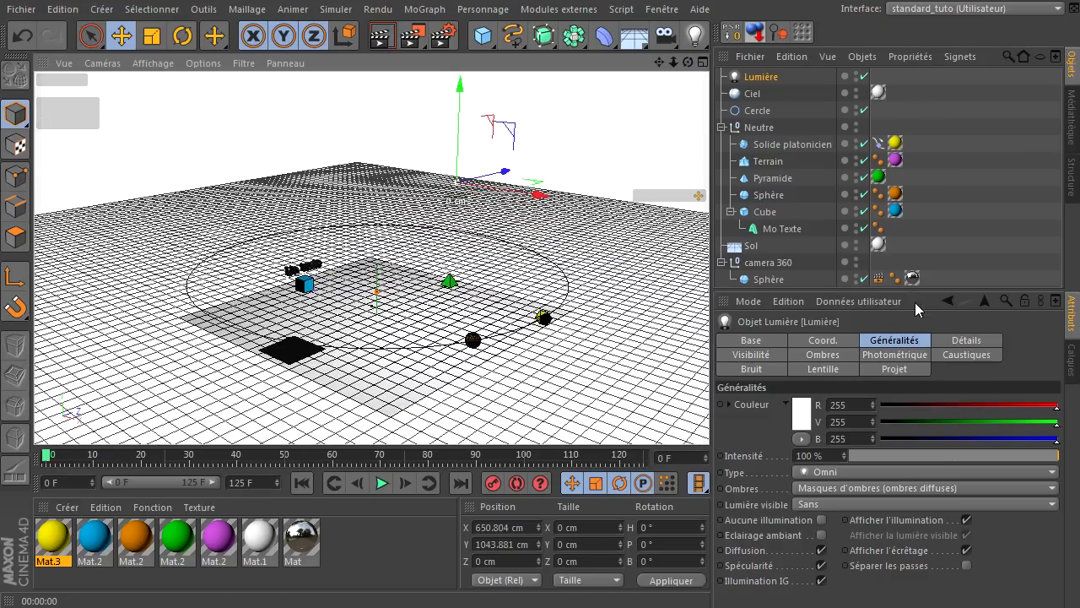
click(751, 245)
right_click(750, 250)
mouse_move(763, 262)
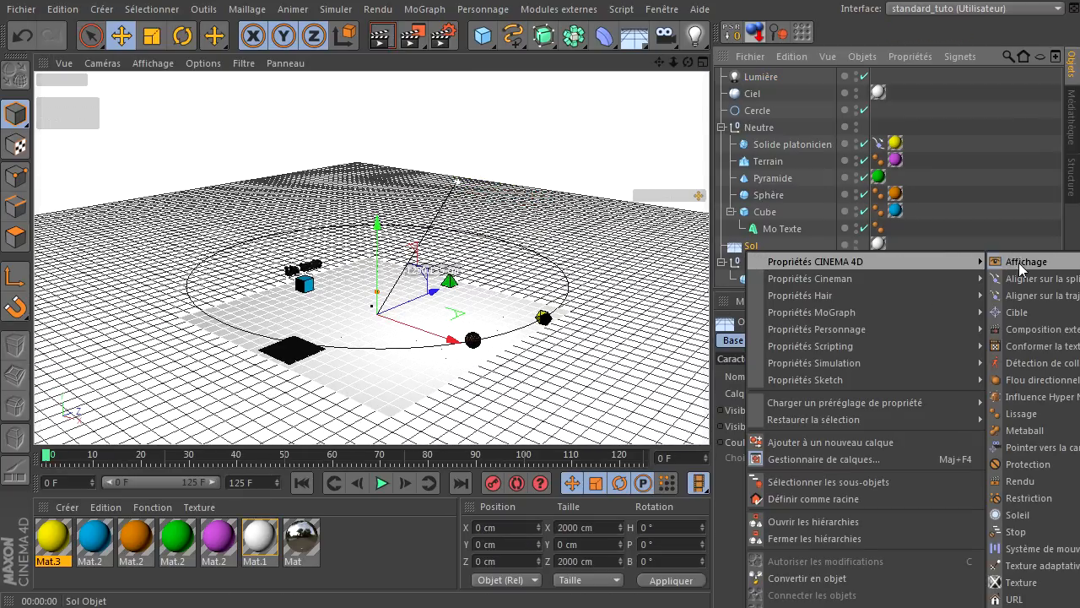
click(1016, 483)
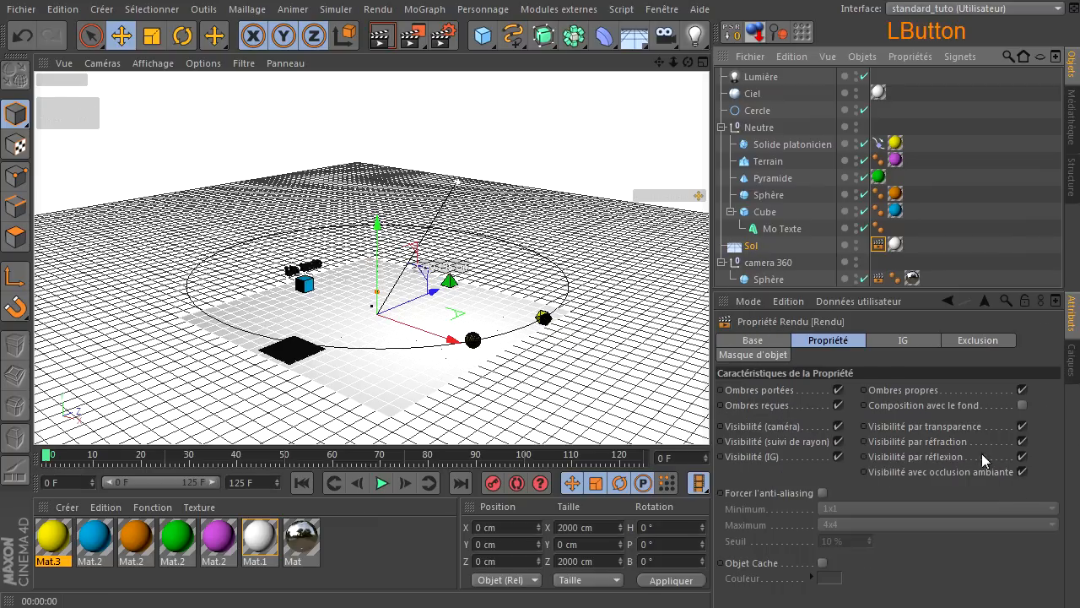
click(1022, 405)
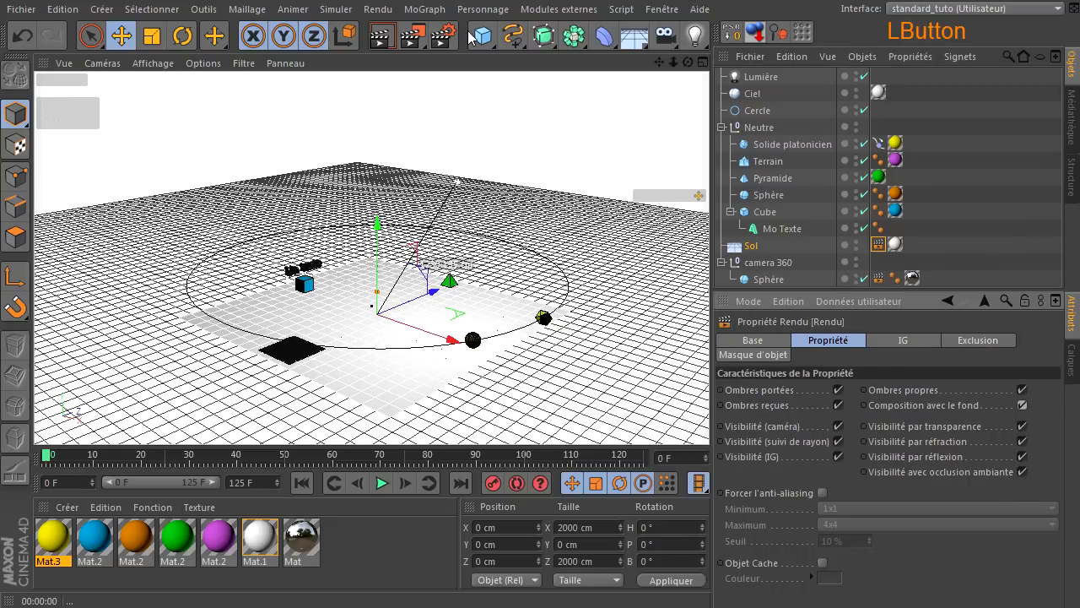
- Render the view from two angles to check how the floor composites with the sky, and clear the material selection
click(381, 35)
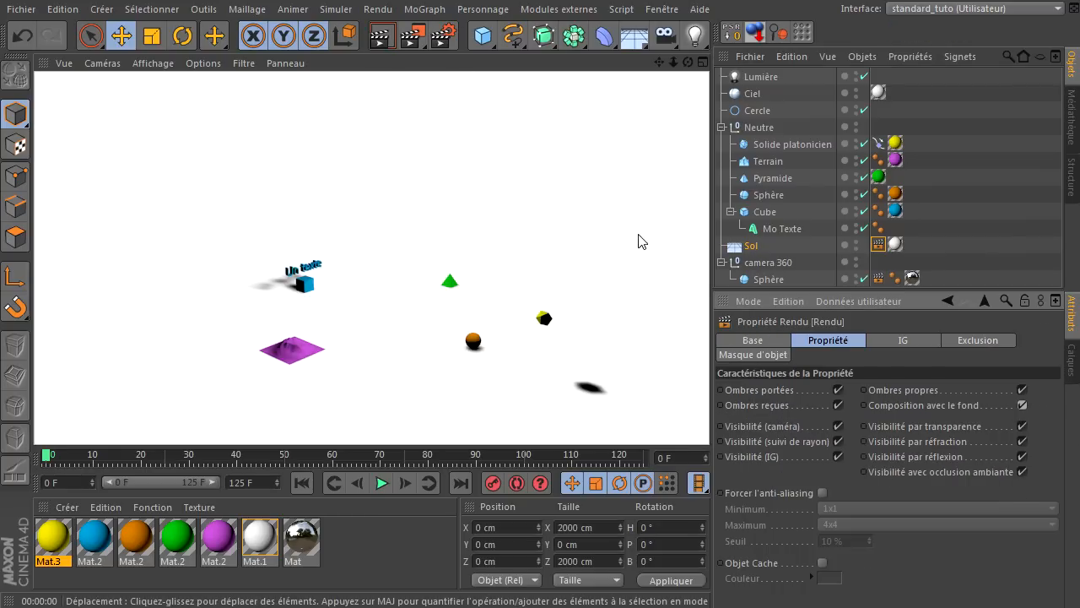
drag(688, 62, 704, 405)
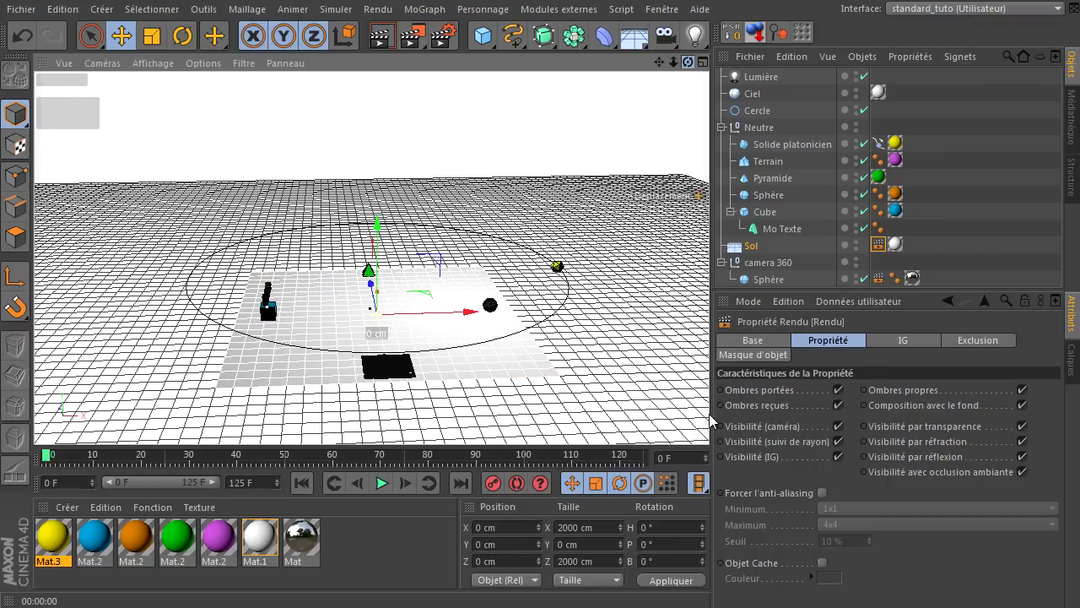
click(381, 35)
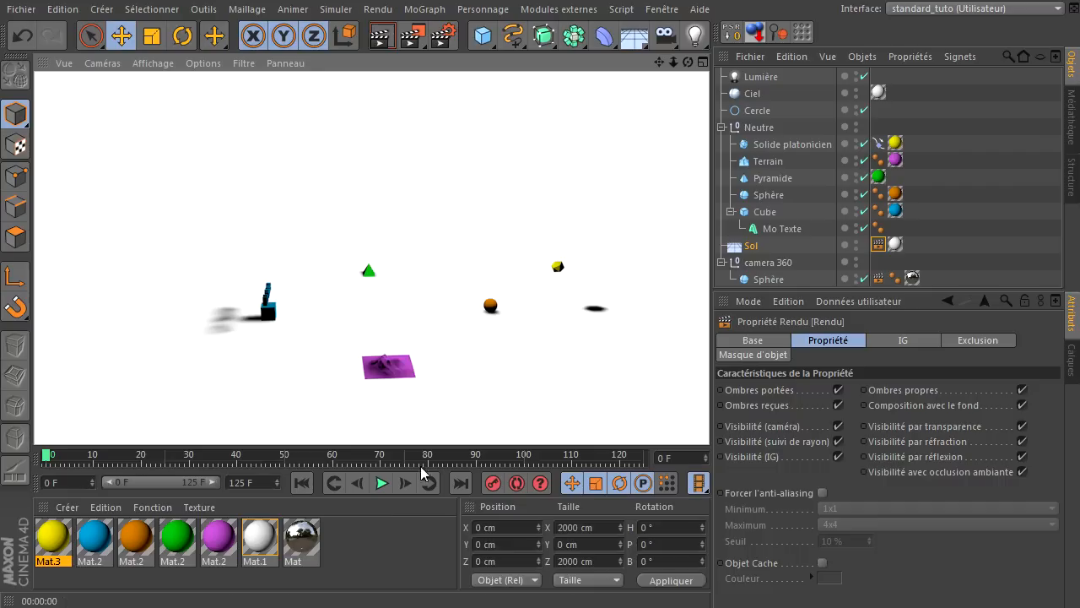
click(382, 562)
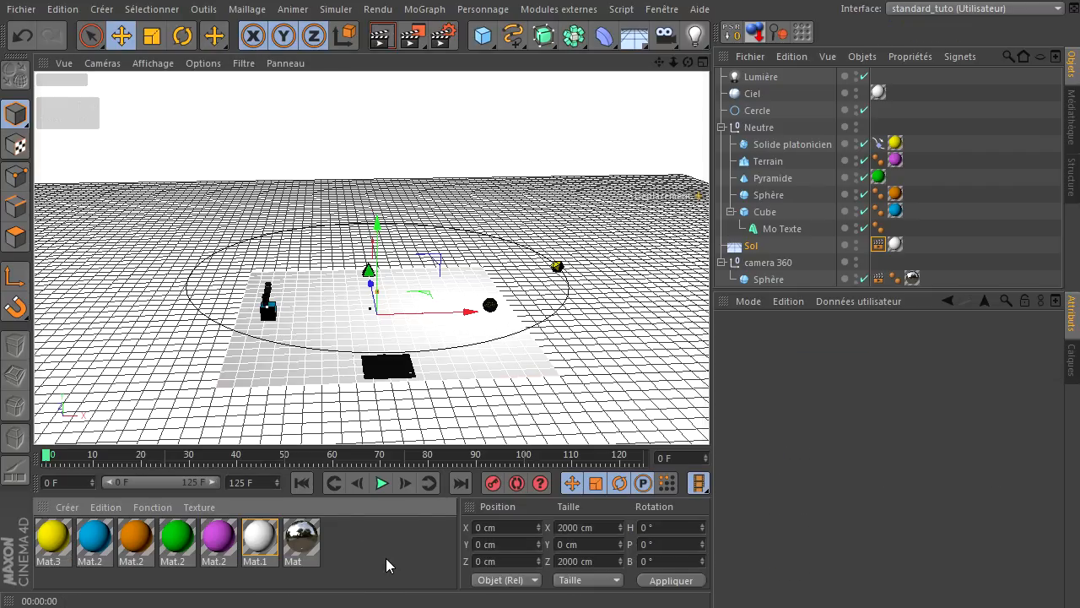
click(369, 270)
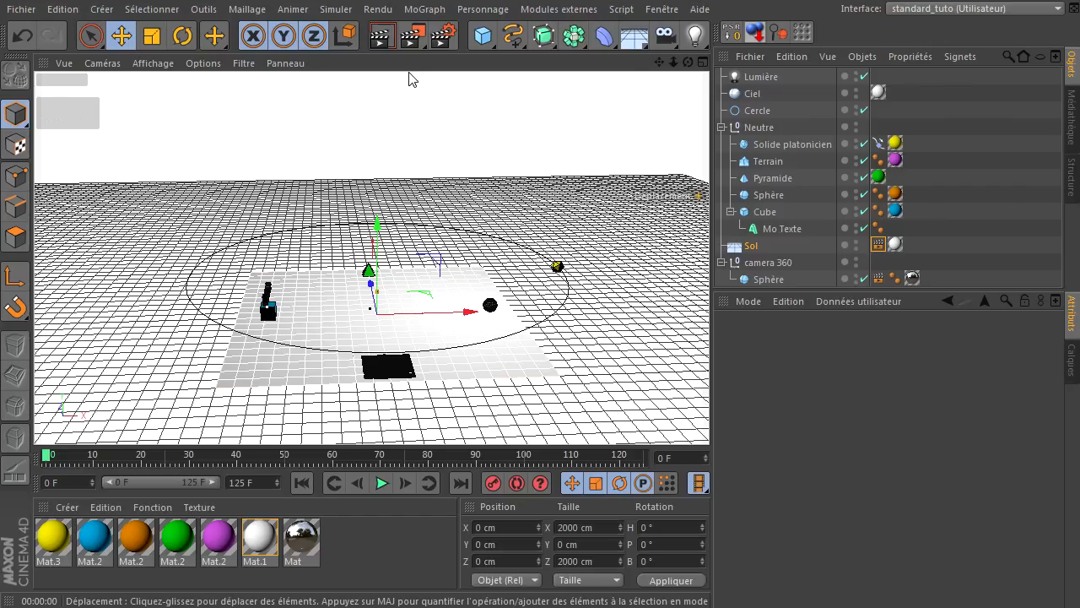
- Render the view and inspect the scene from another angle, selecting the camera 360 sphere
click(380, 44)
drag(688, 62, 710, 415)
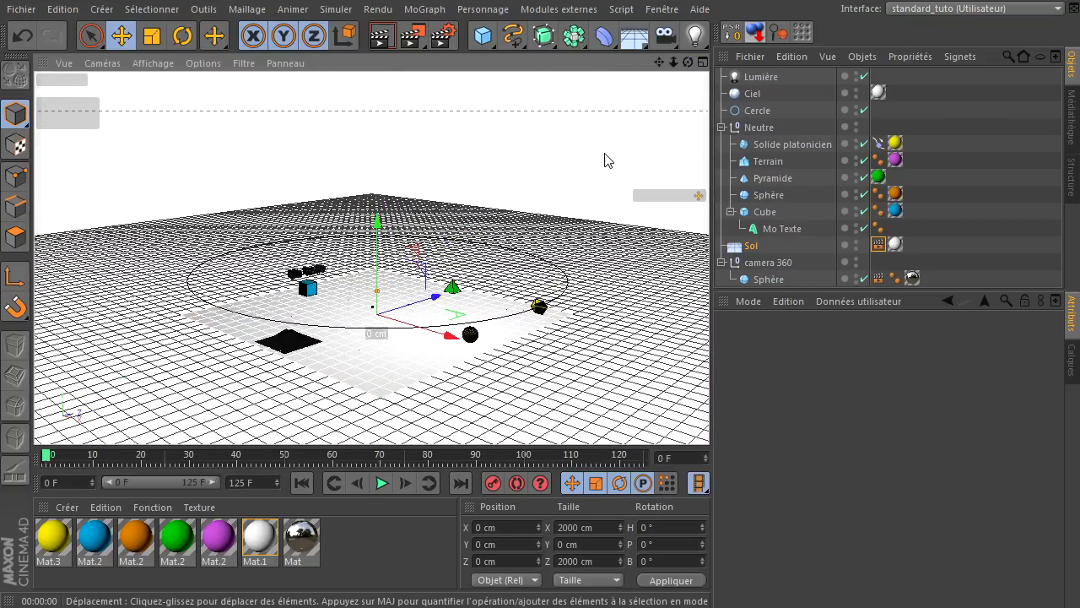
click(775, 279)
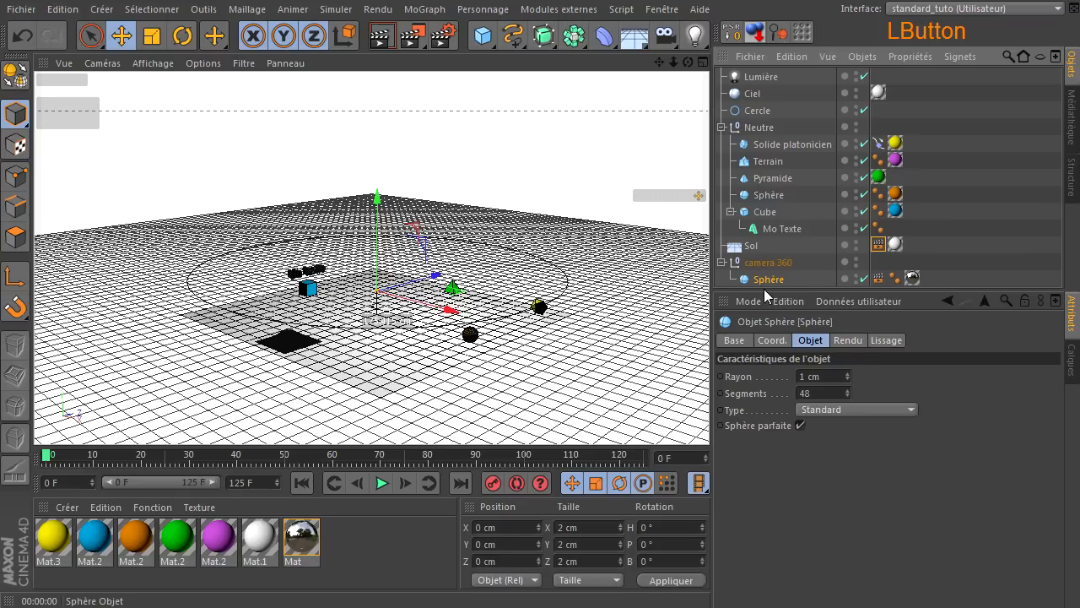
- Collapse the Neutre group holding the scene's objects and rename it "les objets"
click(721, 127)
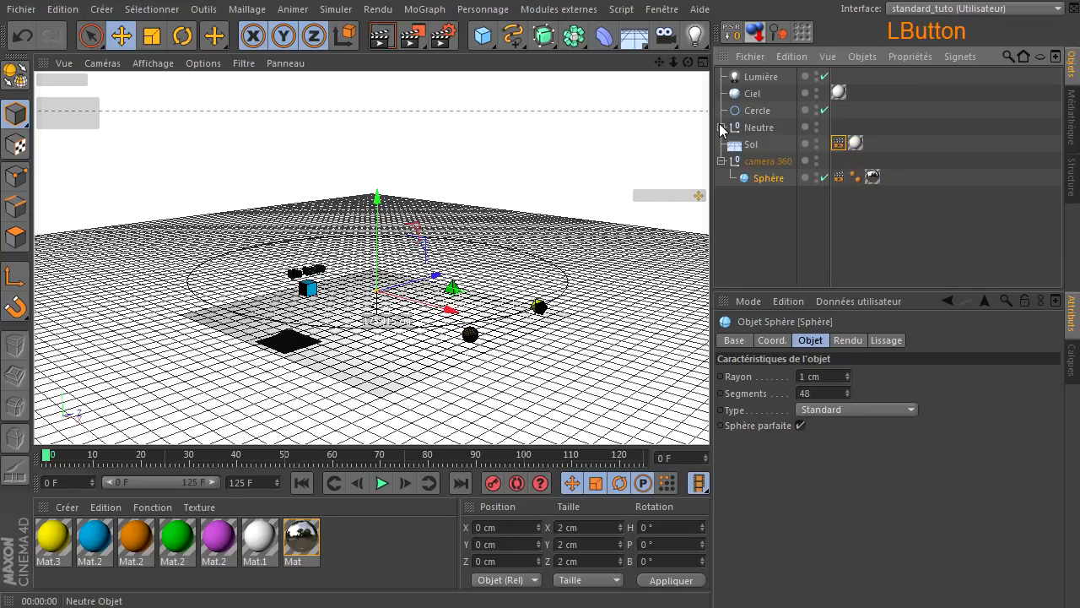
click(770, 128)
double_click(759, 128)
text(les)
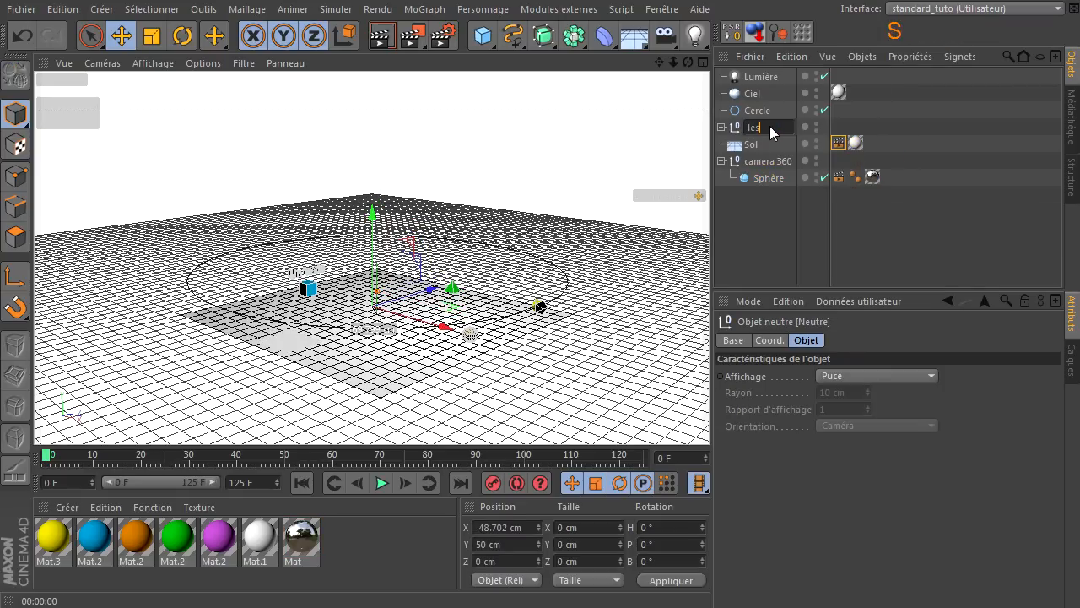
text( objets)
key(Return)
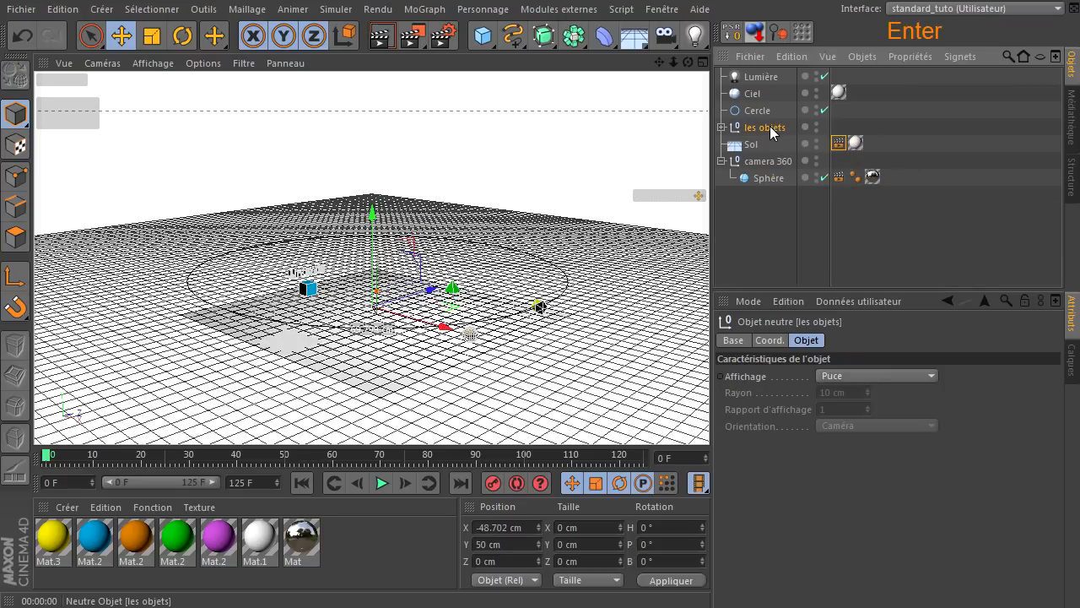
- Move the Cercle spline into the "les objets" group and collapse the group
click(755, 111)
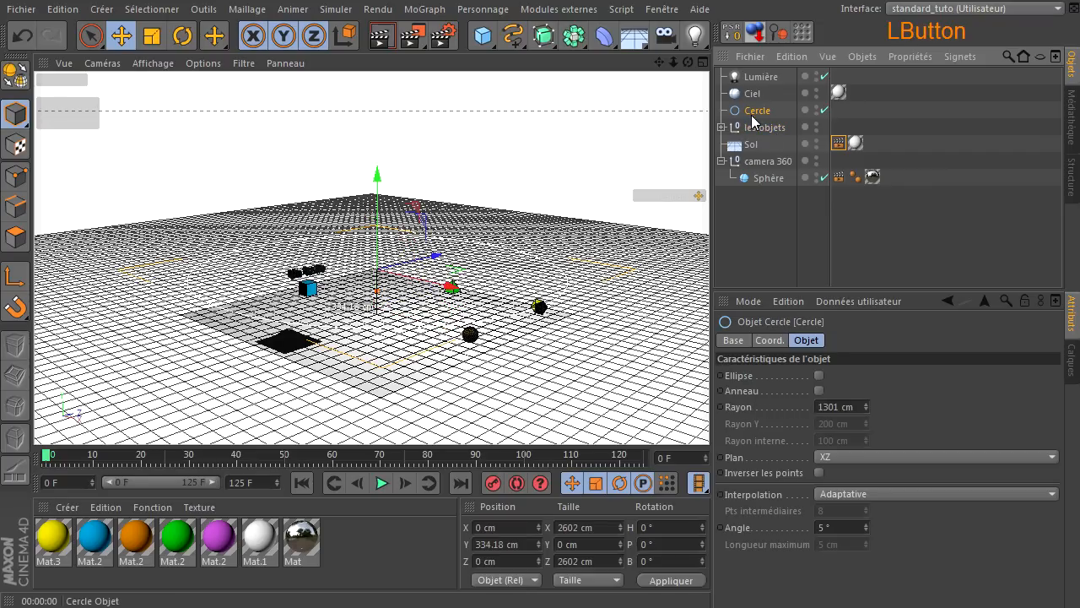
drag(763, 132, 769, 128)
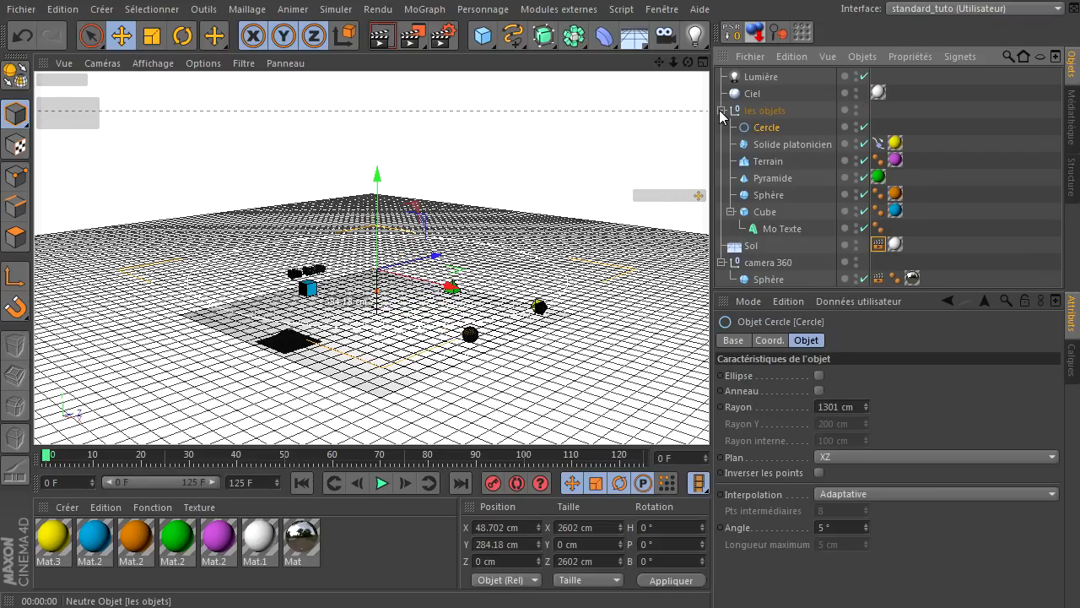
click(722, 110)
click(759, 203)
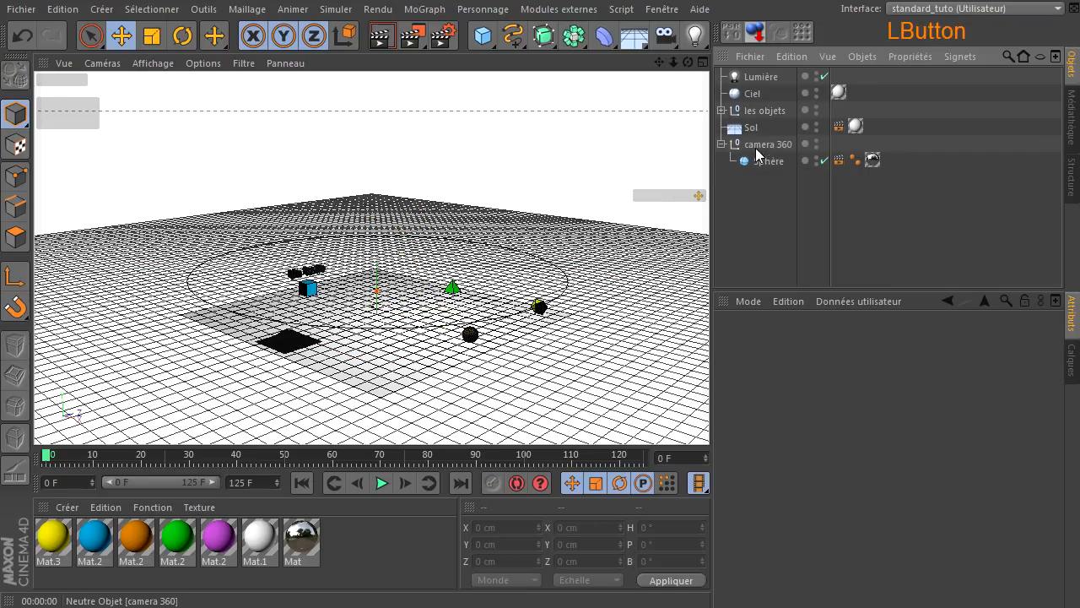
- Examine the floor and the position of the camera 360 sphere among the surrounding objects
click(752, 130)
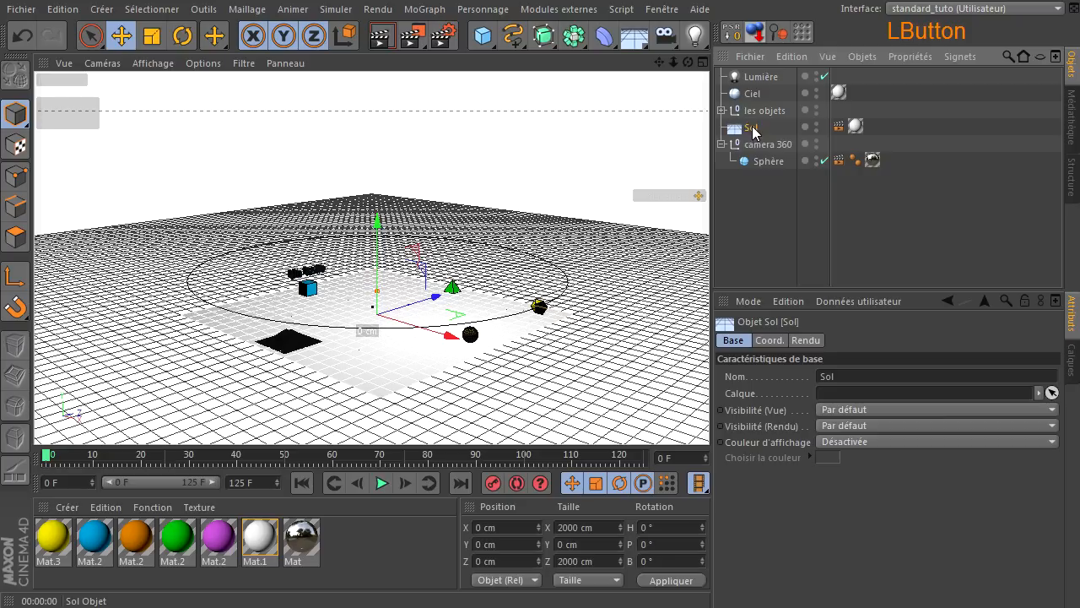
click(747, 210)
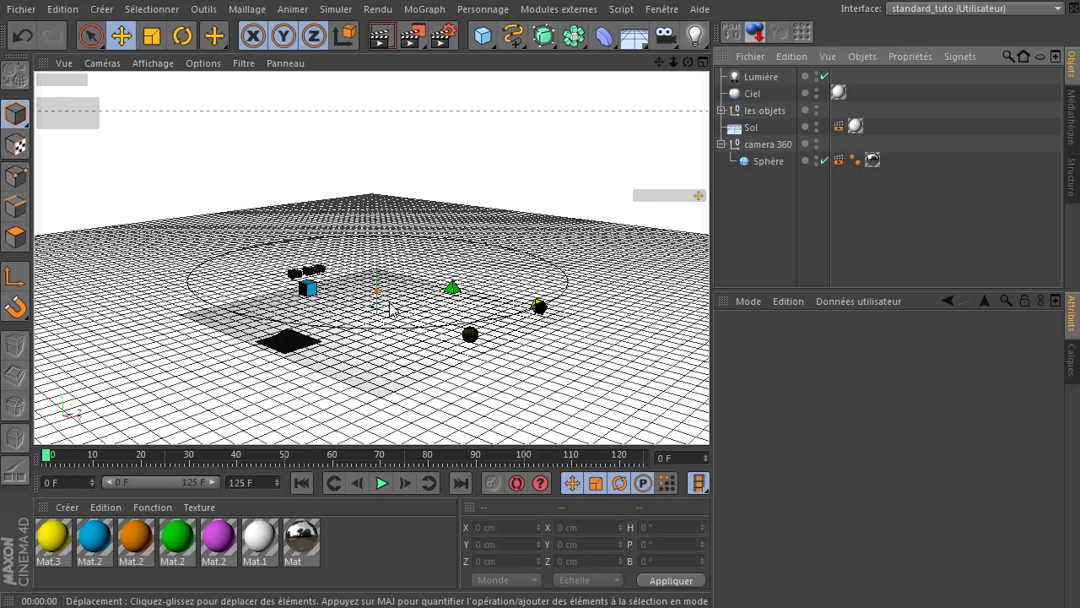
scroll(377, 307, up, 2)
scroll(376, 313, up, 2)
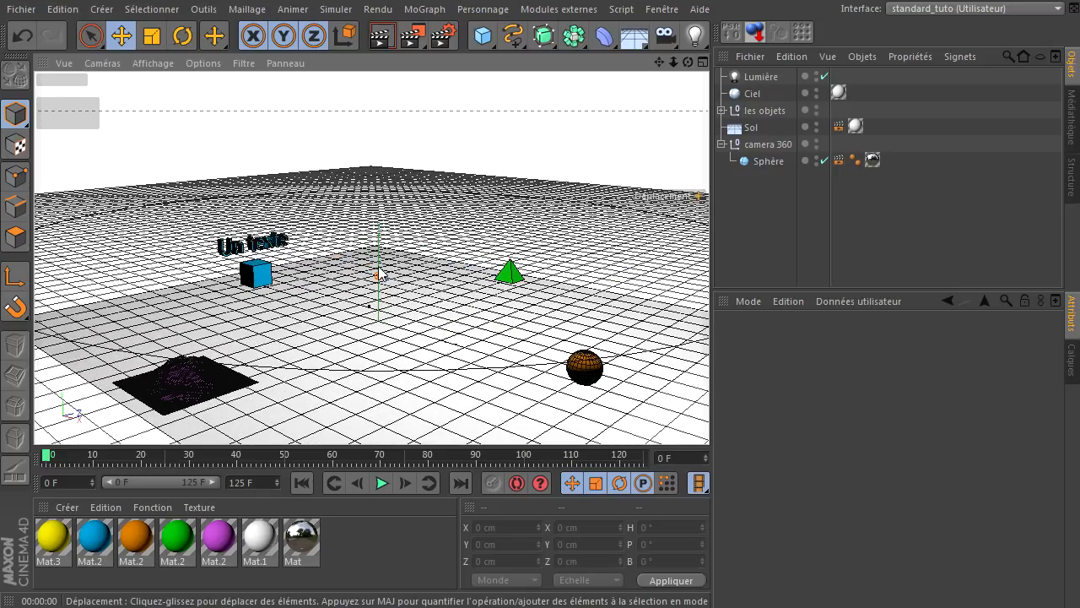
click(781, 161)
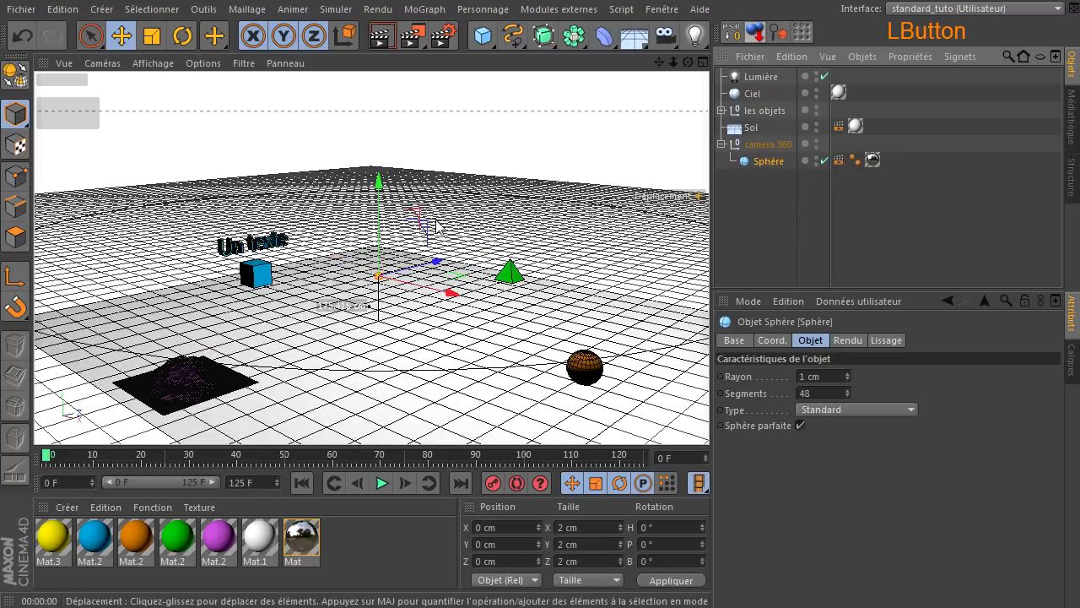
scroll(335, 307, up, 1)
scroll(355, 302, up, 2)
scroll(445, 288, down, 1)
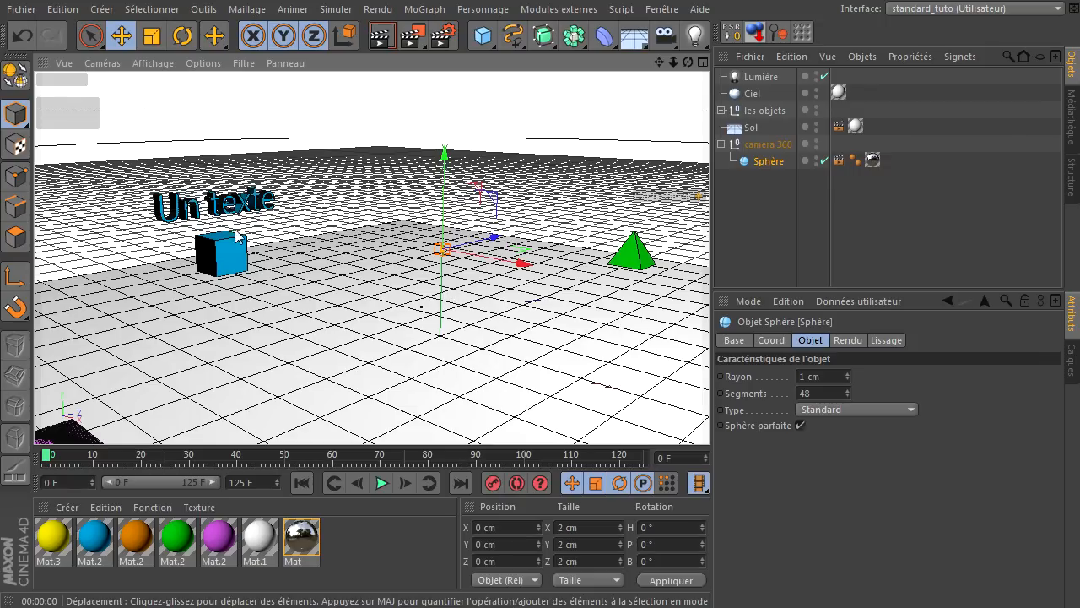
scroll(598, 282, down, 1)
scroll(598, 283, down, 1)
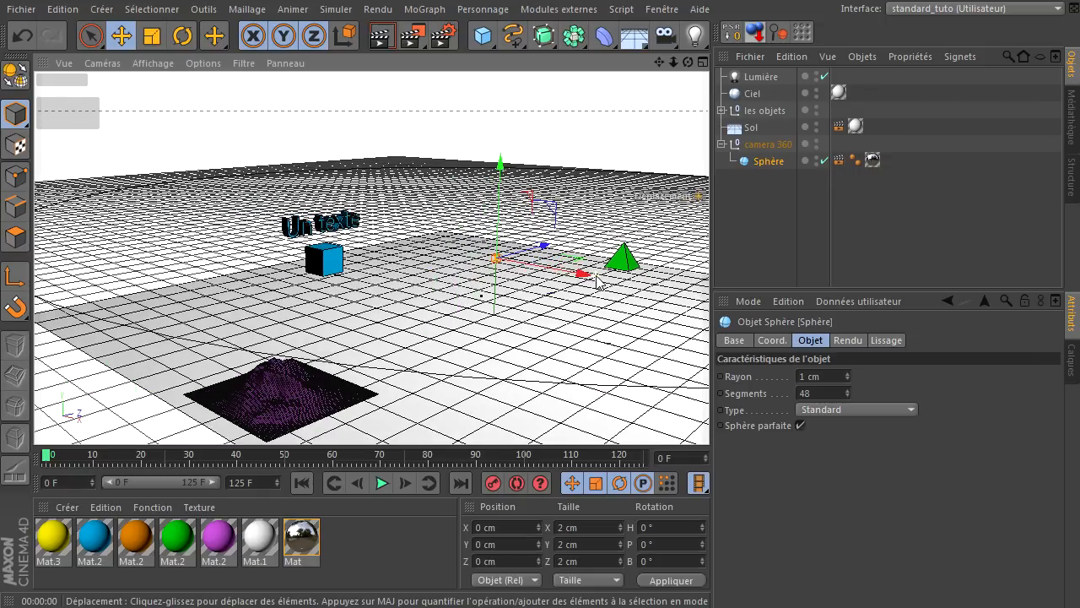
- Reduce the terrain's width and depth segments to 50, and further to 40 each
click(328, 402)
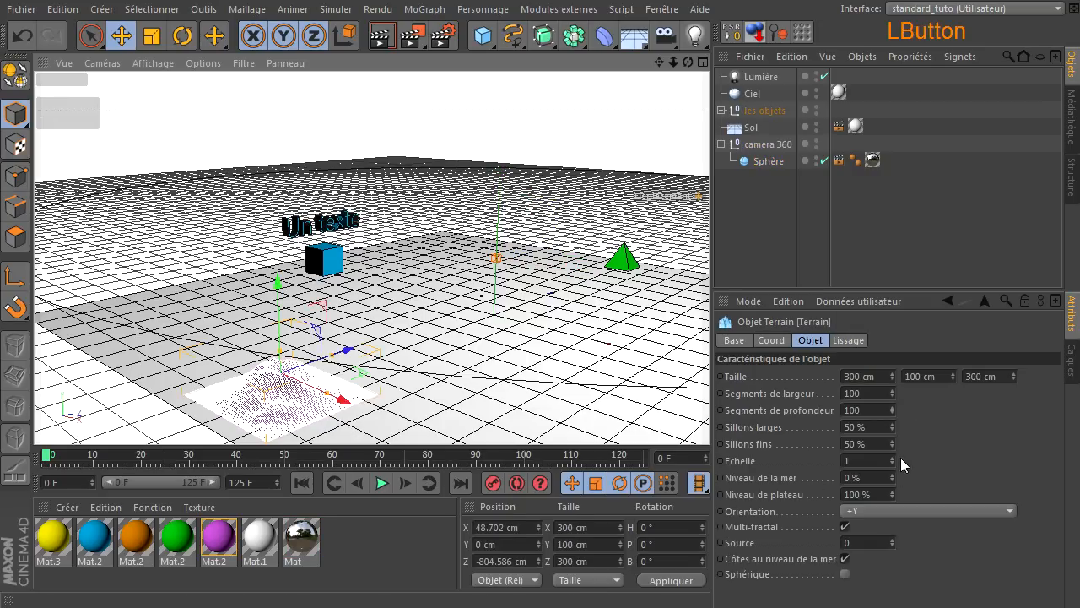
click(873, 393)
text(50)
key(Tab)
key(Return)
click(880, 396)
text(40)
key(Tab)
key(Return)
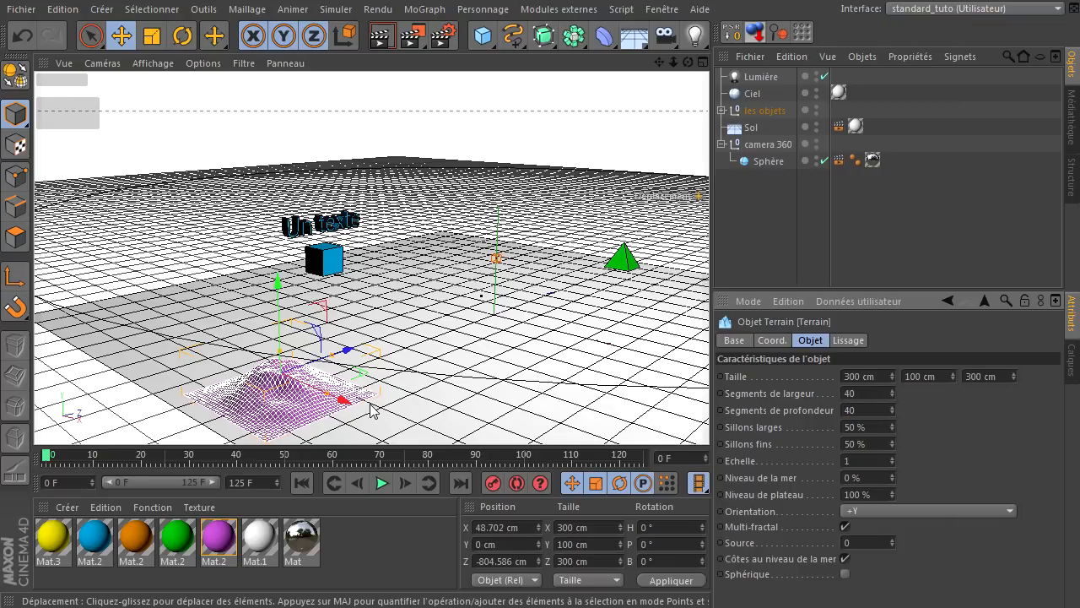
scroll(285, 395, down, 2)
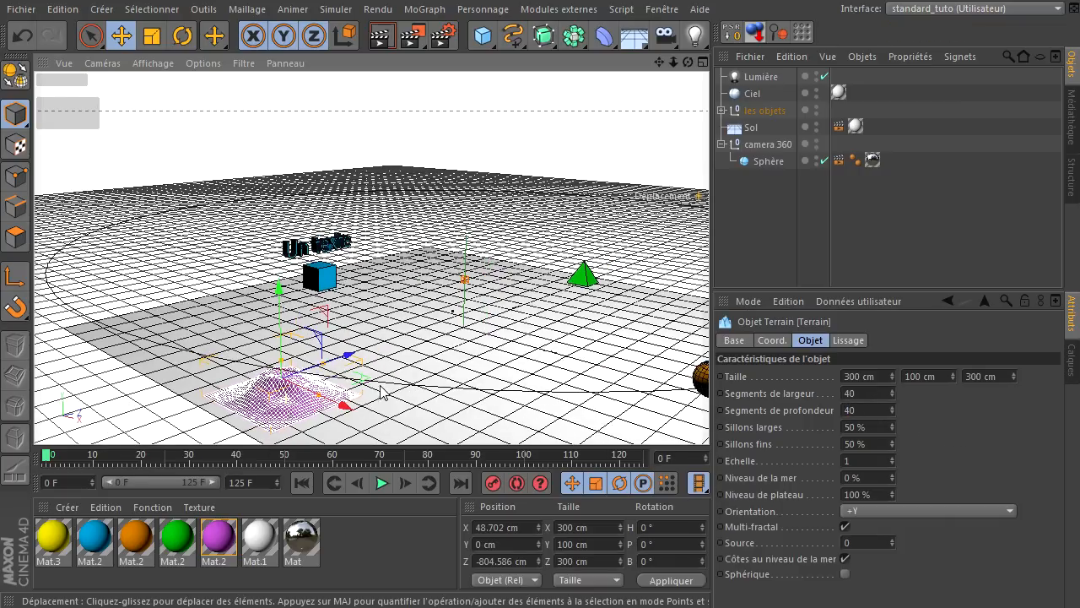
- Check the orange sphere's parameters and the output page of the render settings
click(700, 379)
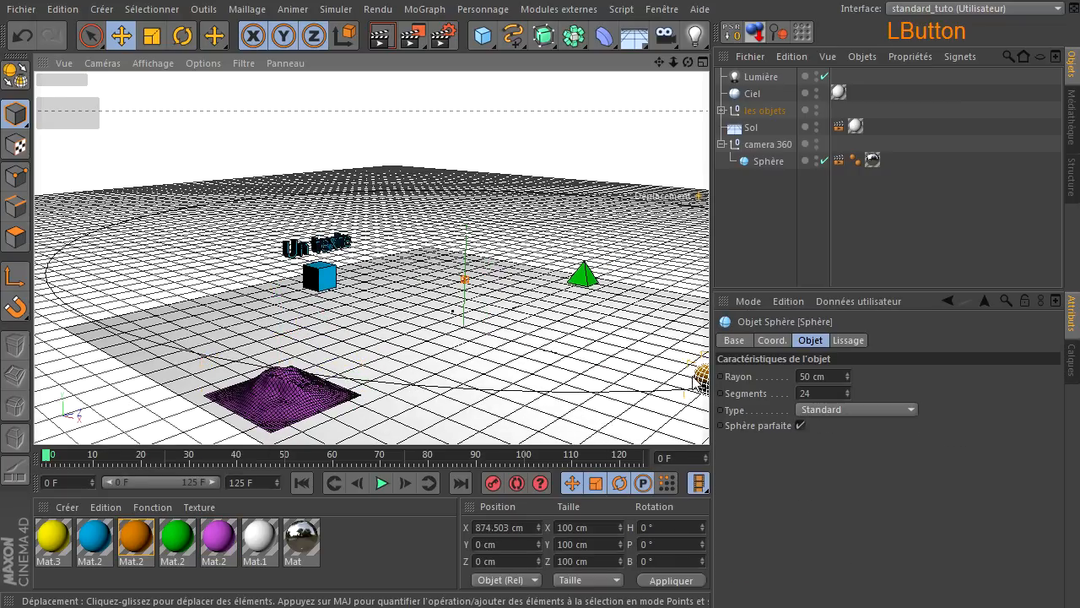
scroll(583, 279, down, 1)
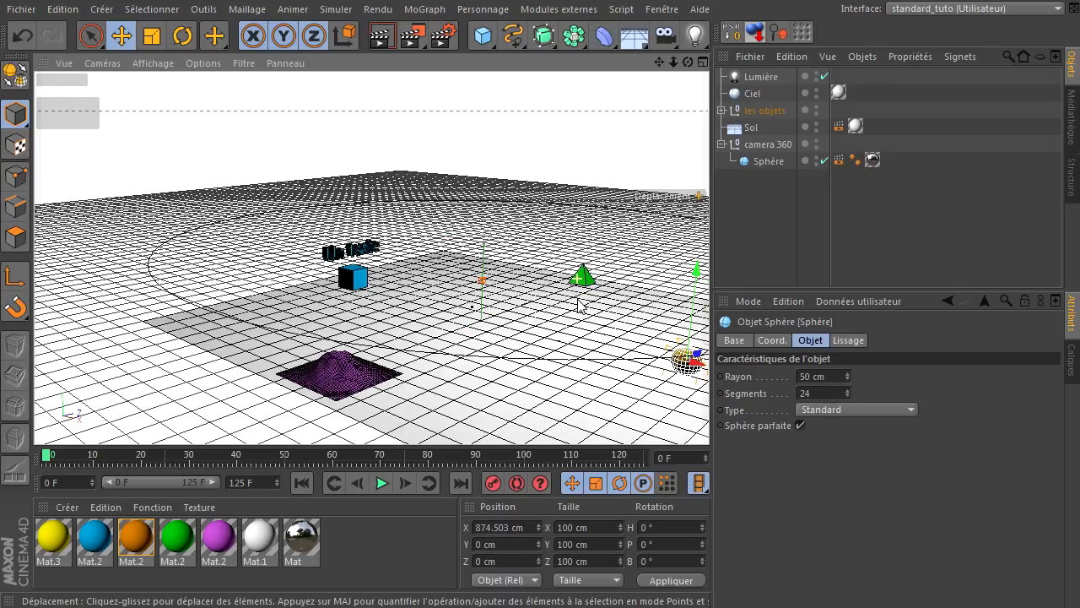
click(764, 234)
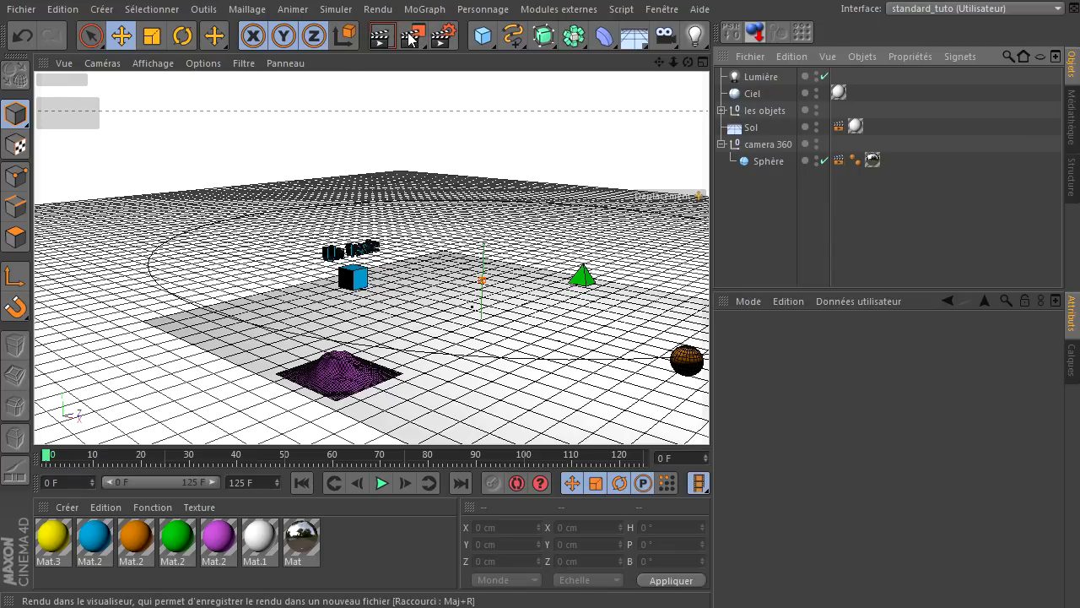
click(443, 37)
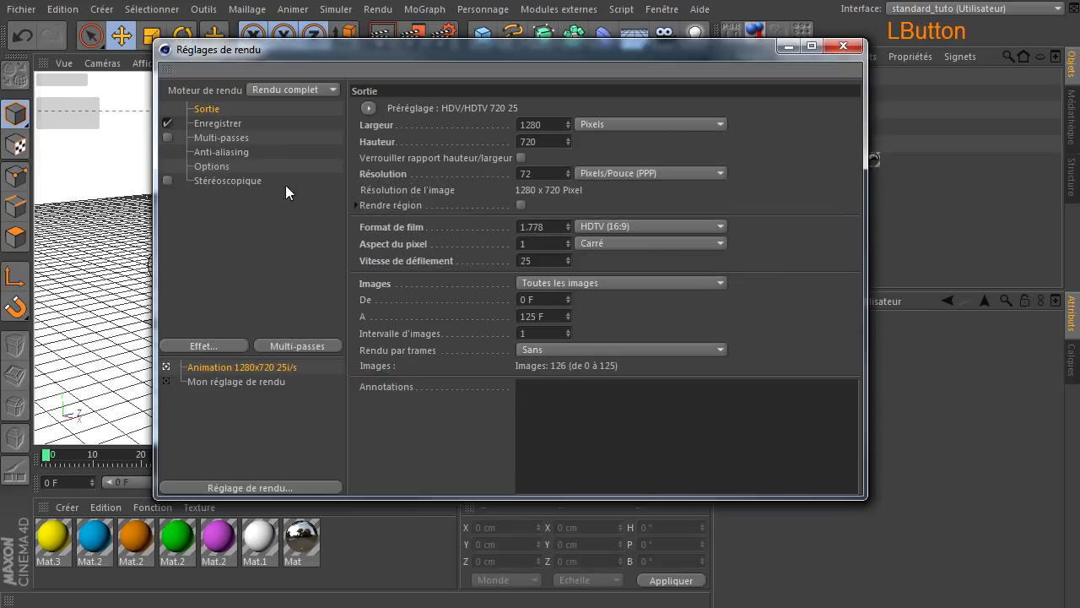
click(845, 48)
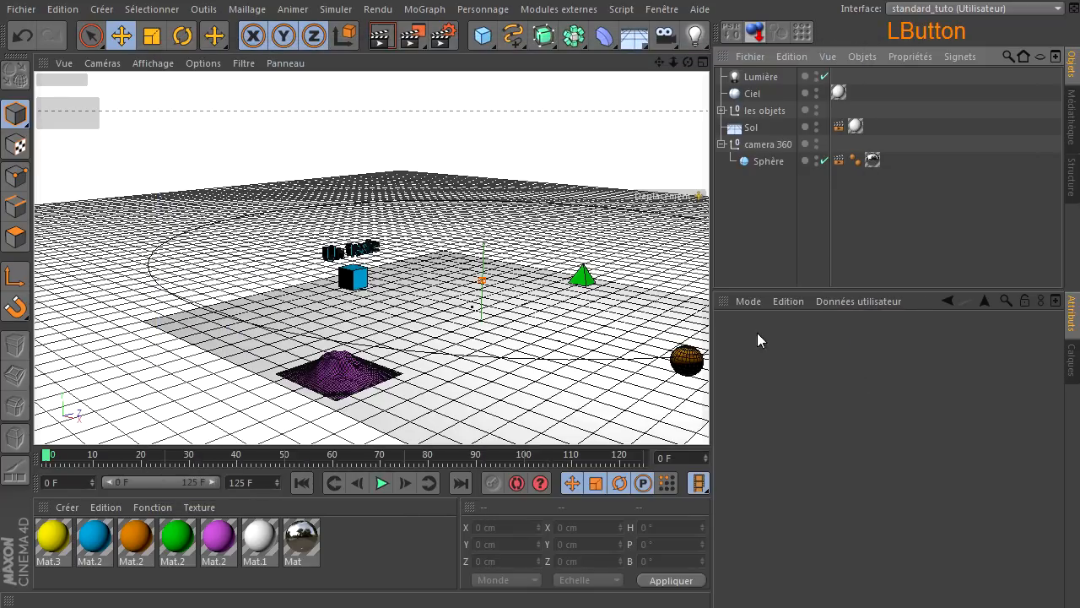
- Add a Bake Texture tag (Conformer la texture) to the camera 360 sphere and enlarge the area showing its attributes
click(762, 161)
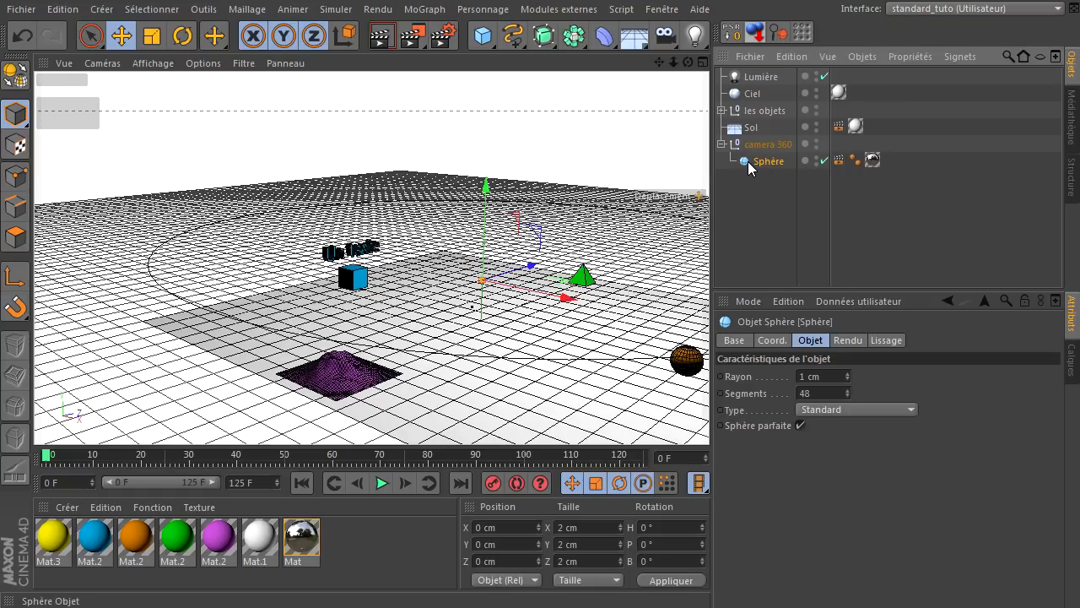
right_click(750, 168)
mouse_move(791, 174)
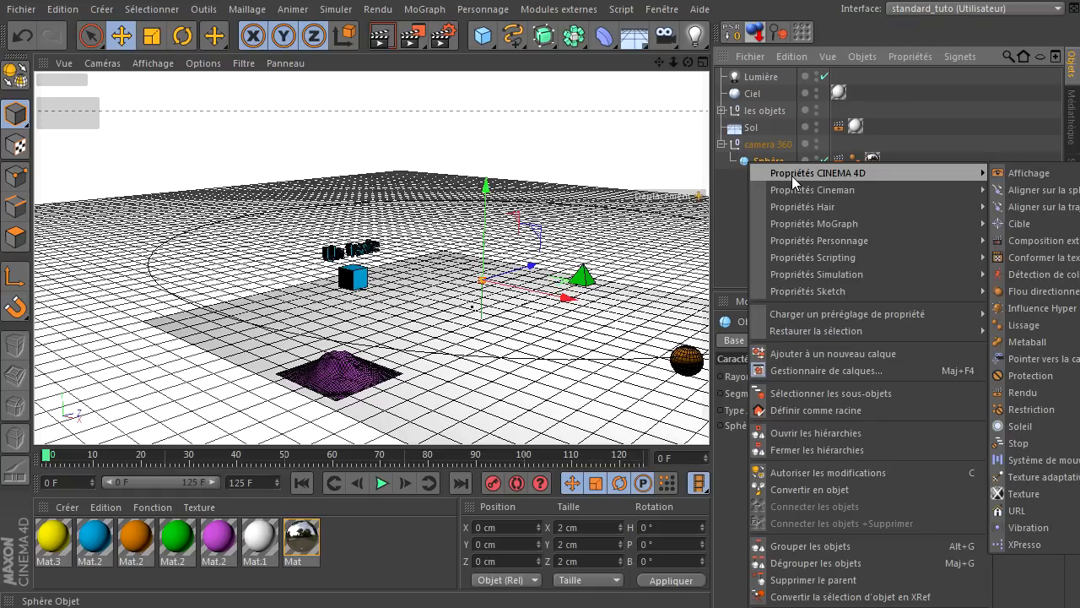
click(1026, 256)
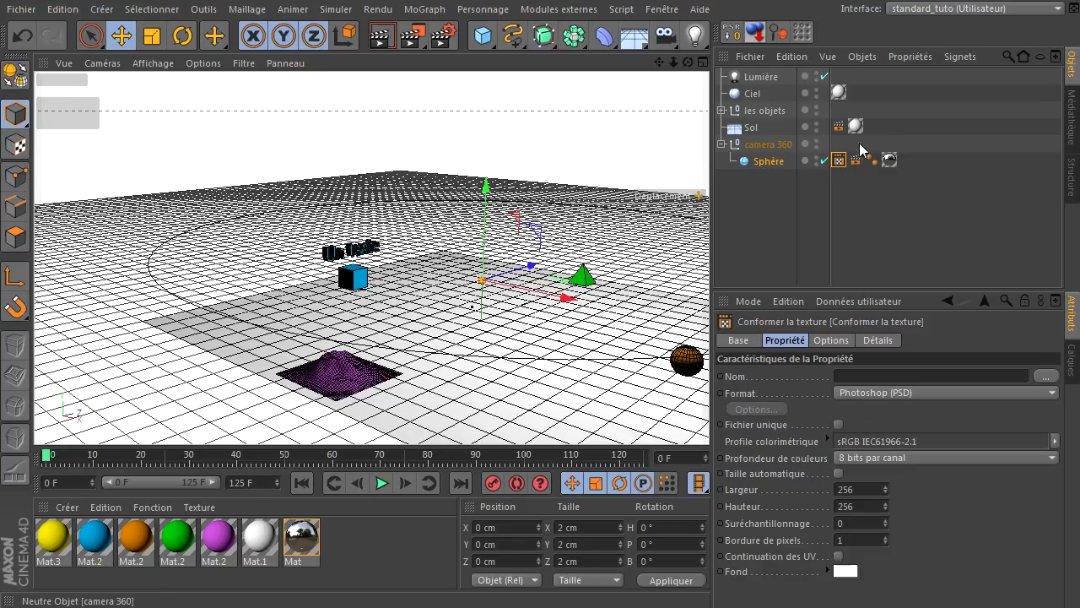
click(839, 160)
drag(854, 288, 861, 199)
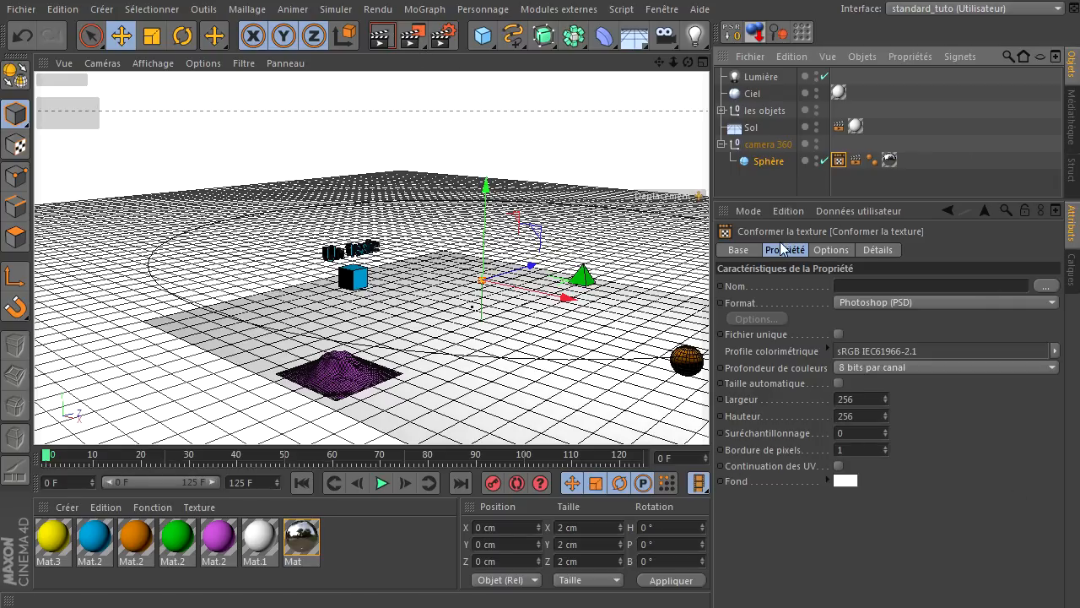
- Set the Bake Texture tag's output format to PNG
click(740, 250)
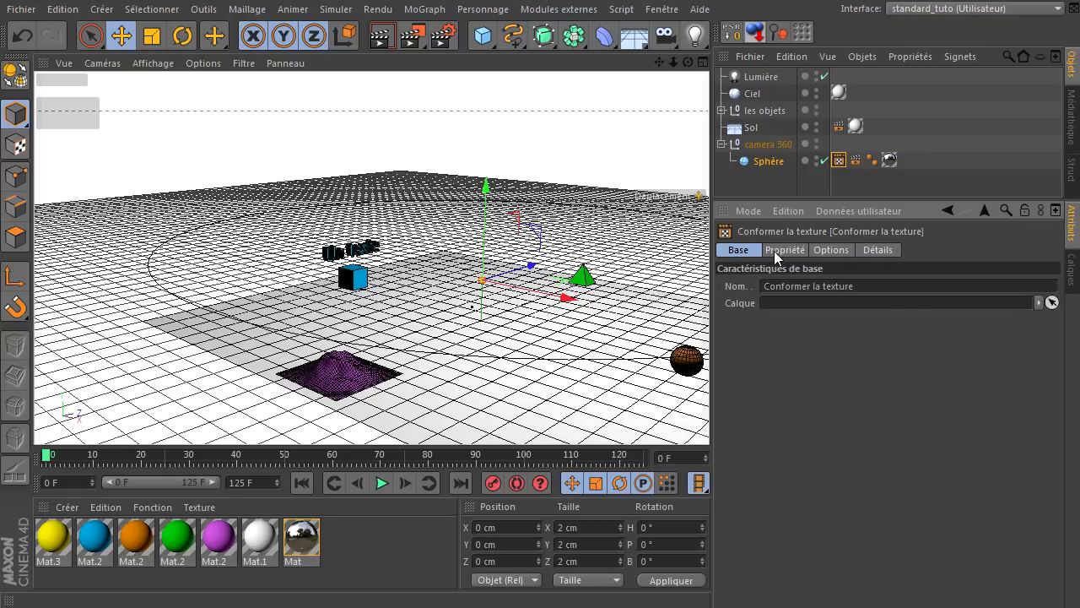
click(795, 251)
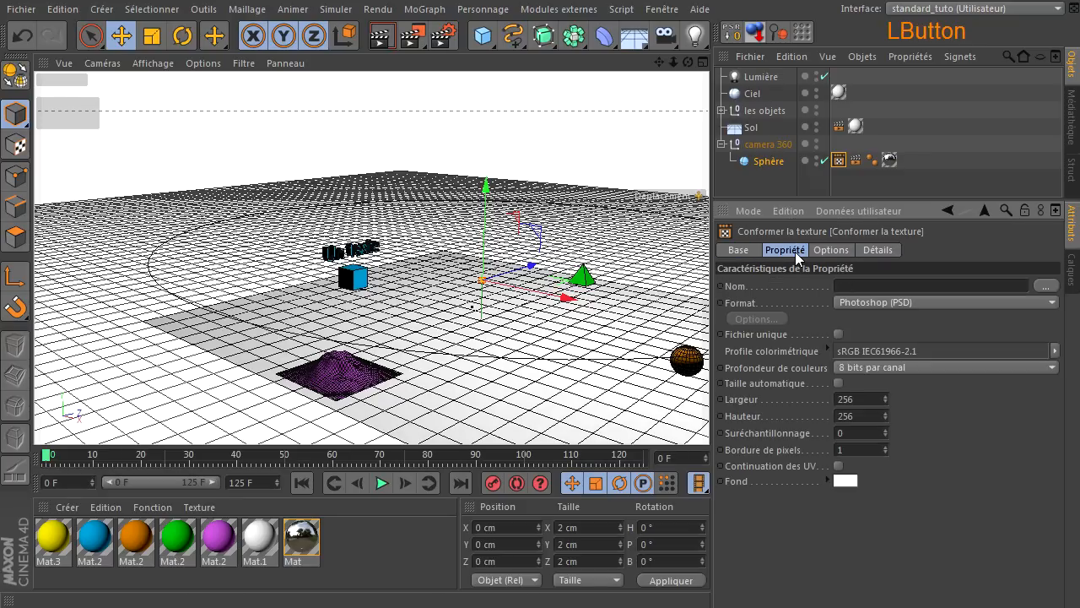
click(931, 301)
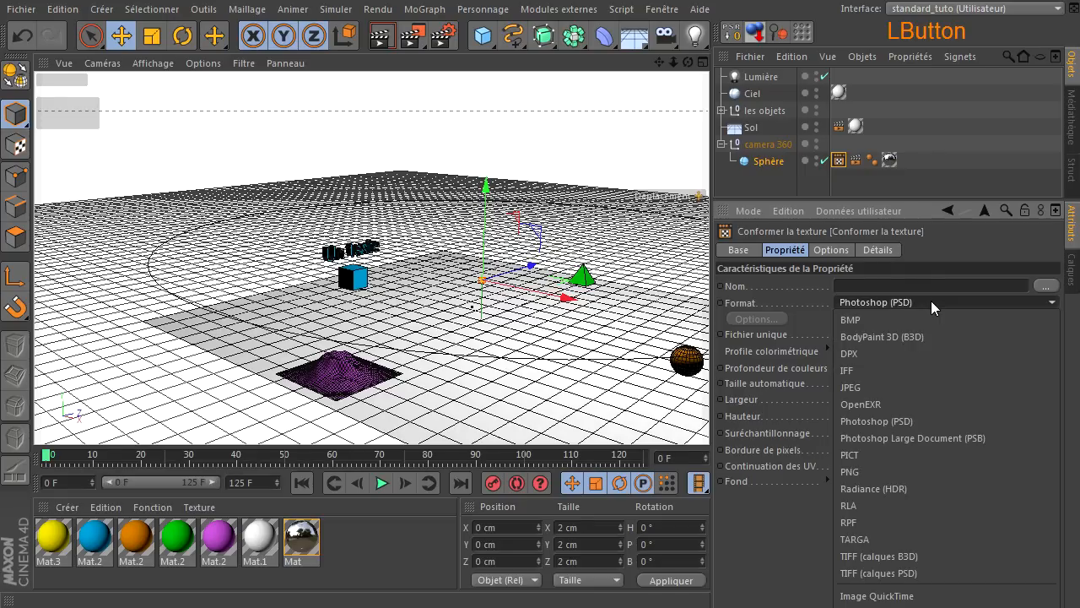
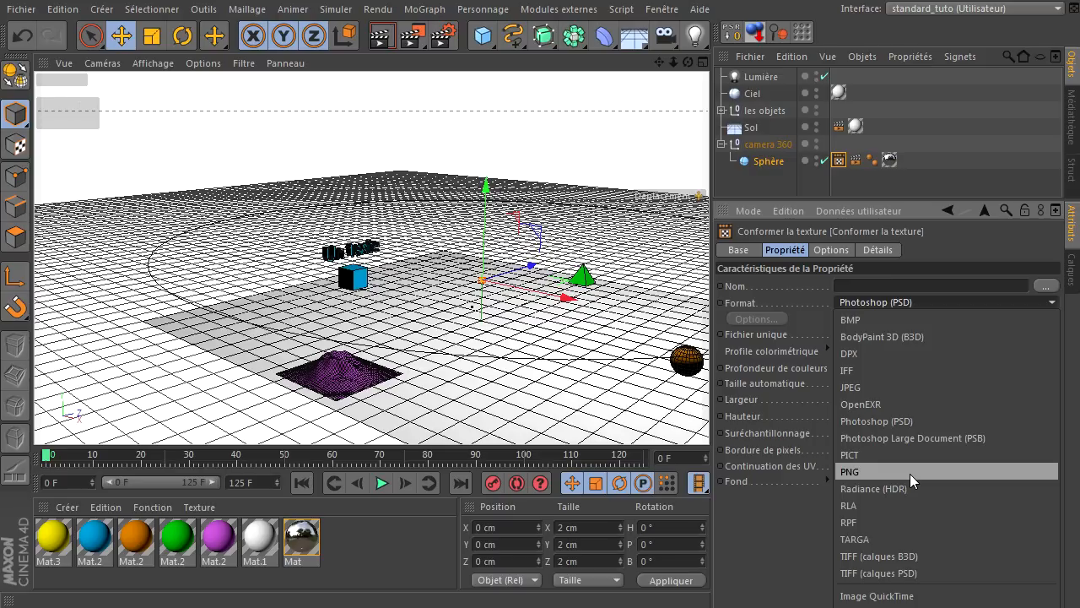
click(910, 474)
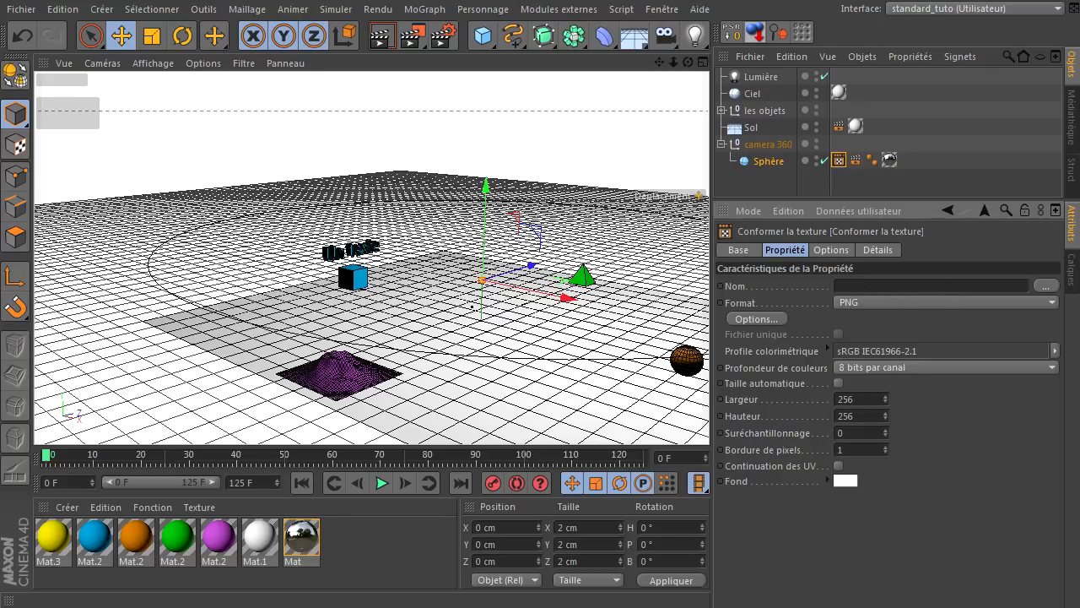
- Copy the path of the D:\Rendus\Tuto folder from the file explorer and return to Cinema 4D
click(1045, 285)
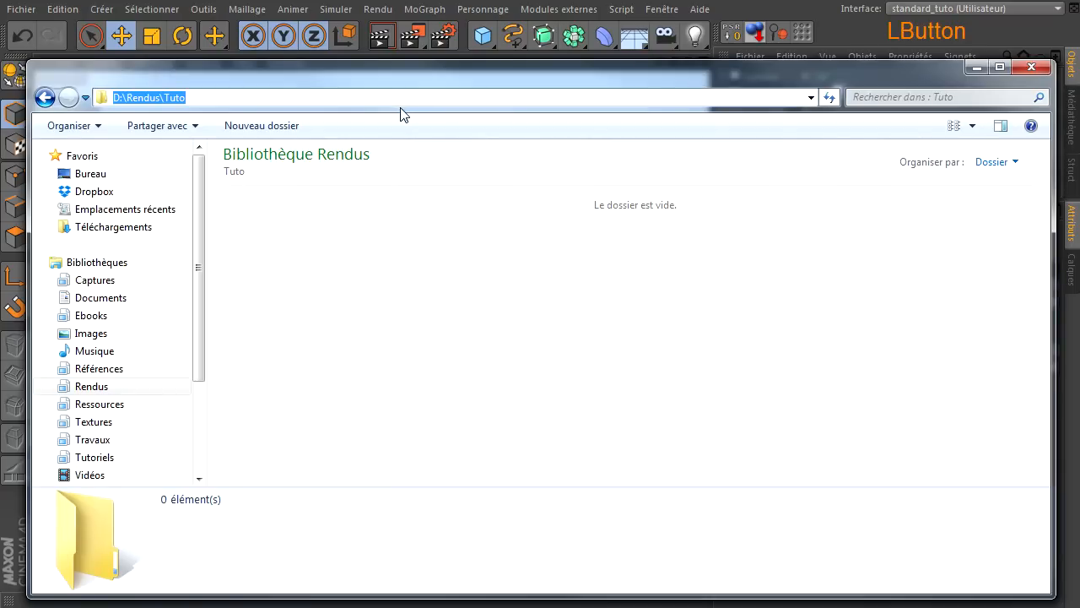
key(ctrl+c)
click(637, 137)
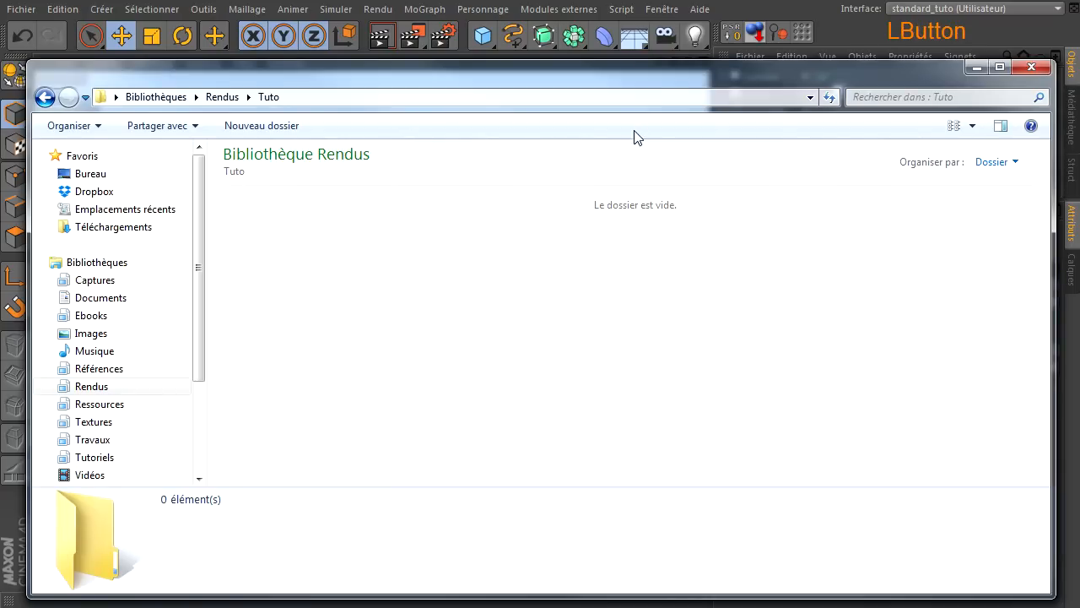
click(808, 39)
- Set the Bake Texture tag's output name to D:\Rendus\Tuto\vr, pasting the copied folder path and adding the file name
click(916, 281)
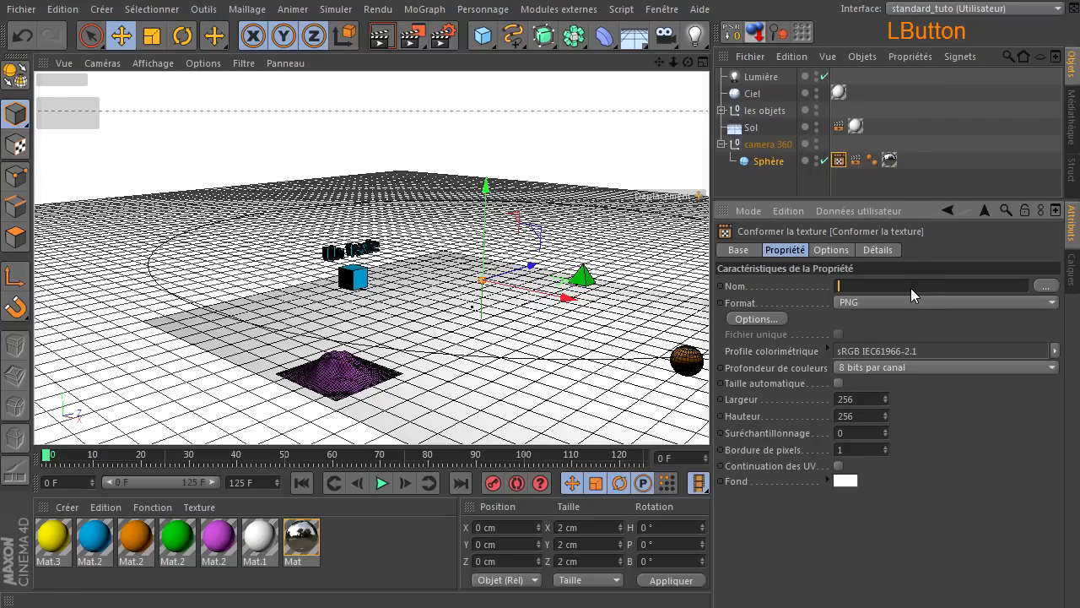
key(ctrl+v)
click(927, 289)
text(\)
text(VR)
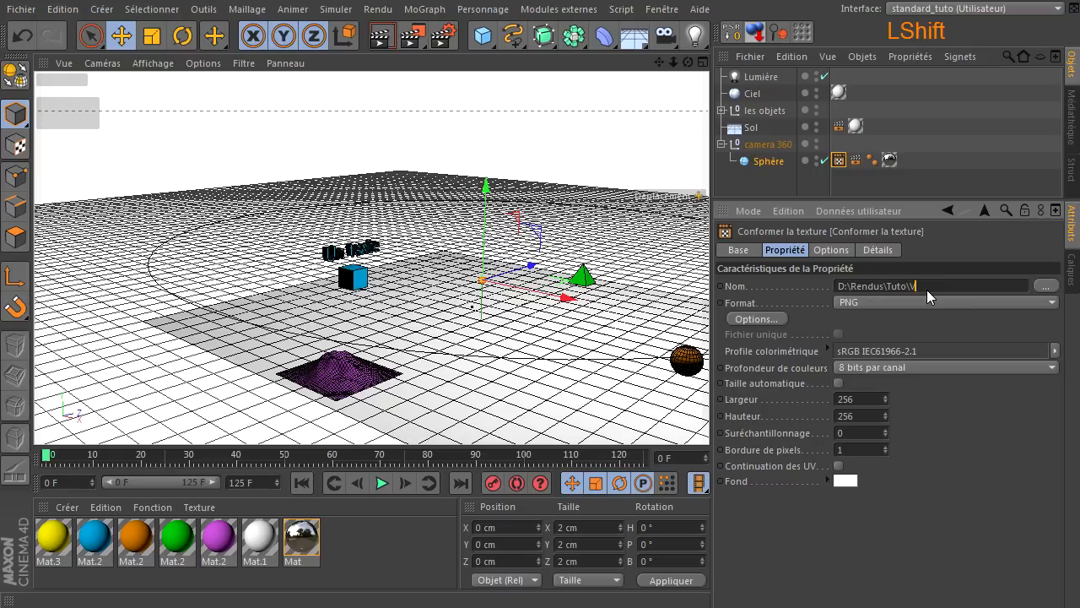
key(BackSpace)
key(BackSpace)
text(vr)
- Check the tag's PNG format options and the frame size on the output page of the render settings
click(754, 319)
click(778, 342)
click(443, 35)
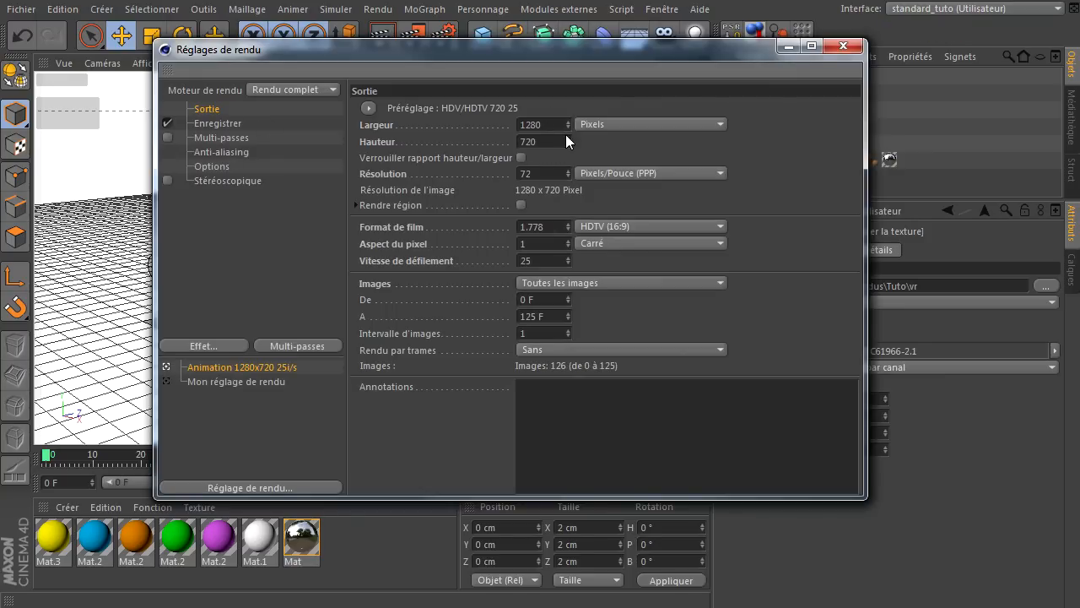
click(845, 48)
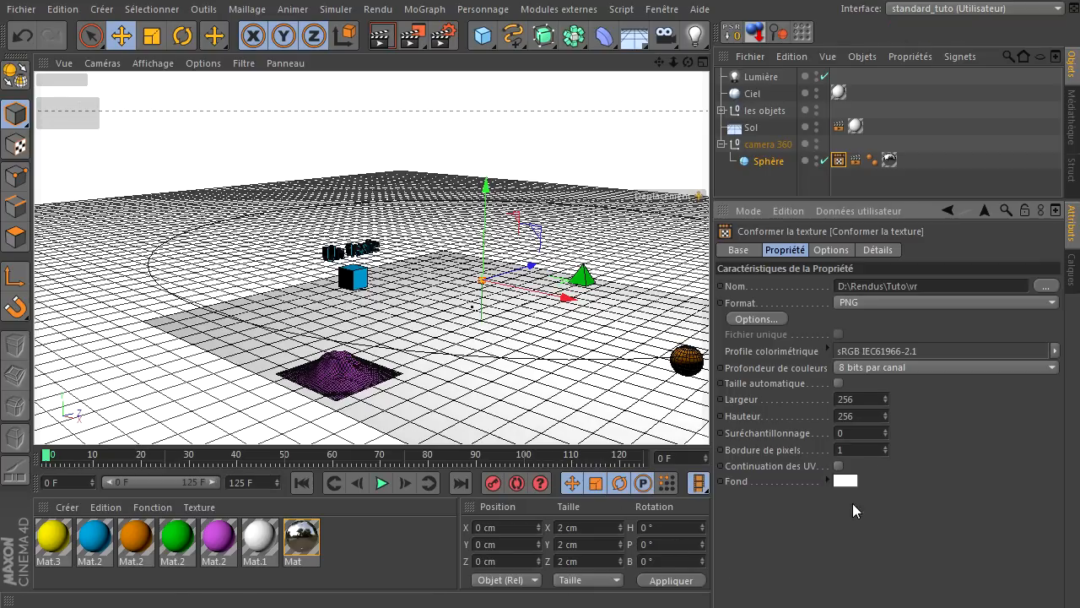
- Set the baked texture's width (Largeur) to 6000 and its height (Hauteur) to 3000
click(874, 404)
click(874, 403)
text(6000)
click(864, 417)
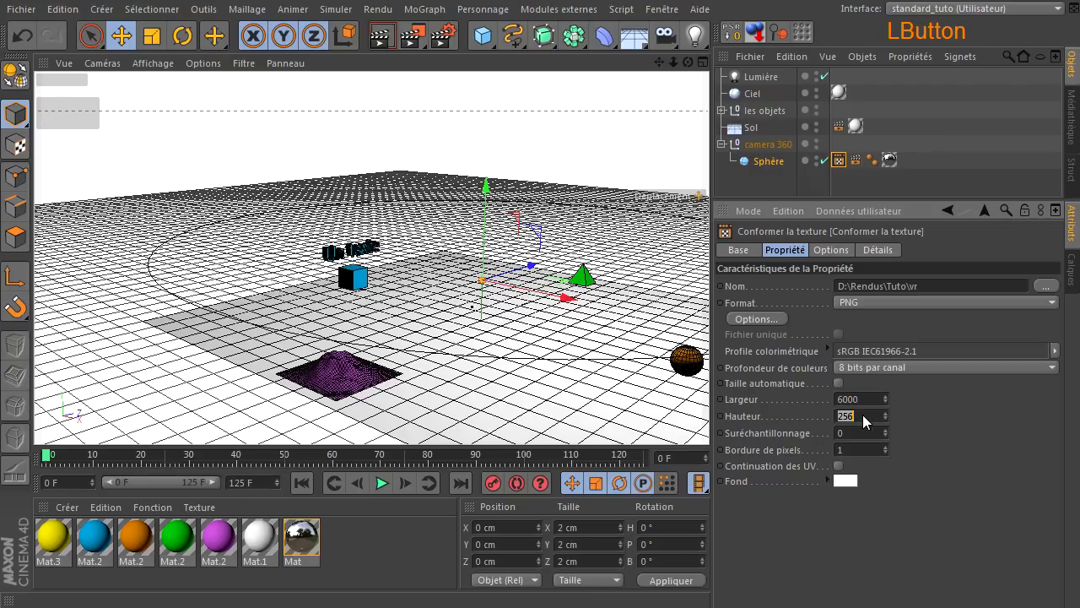
text(3000)
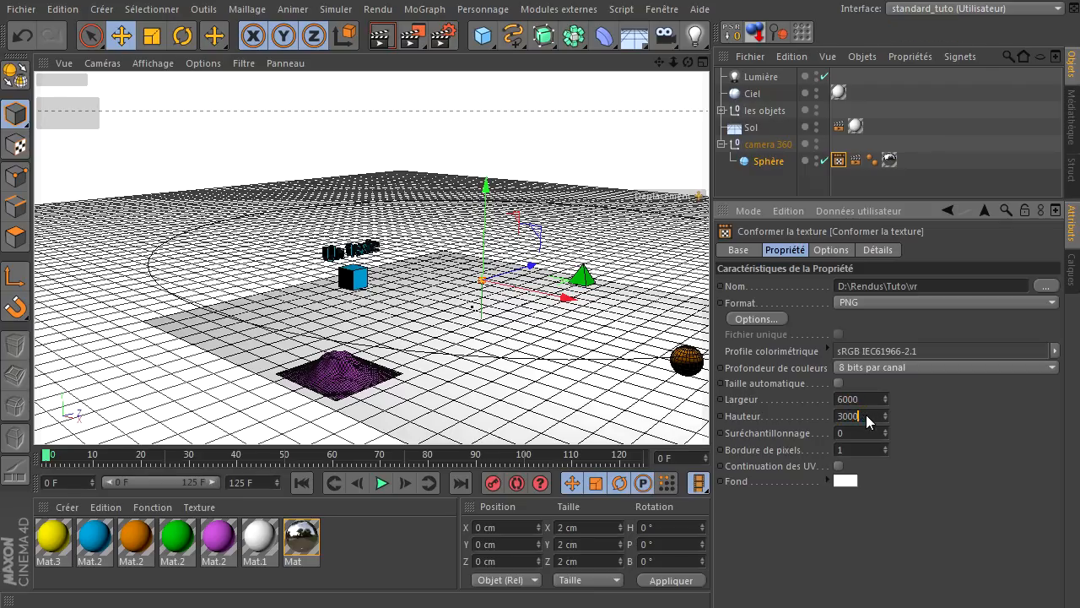
click(921, 415)
- Switch to the browser, read the recommended bake size in the 360° VR article's Rendering section, and return to Cinema 4D
key(alt+Tab)
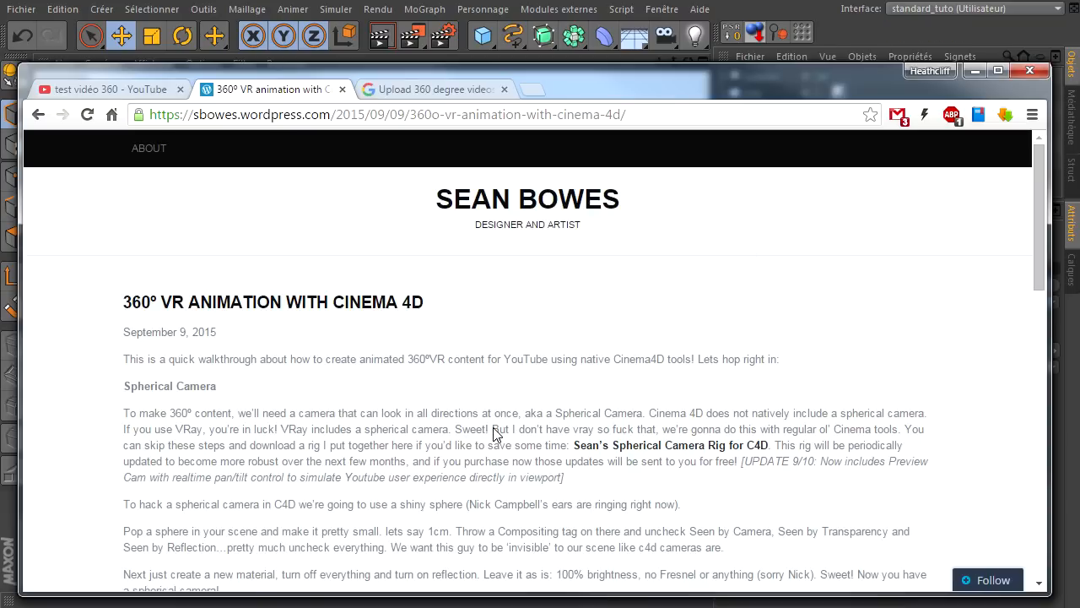
click(494, 430)
scroll(479, 435, down, 1)
scroll(479, 439, down, 2)
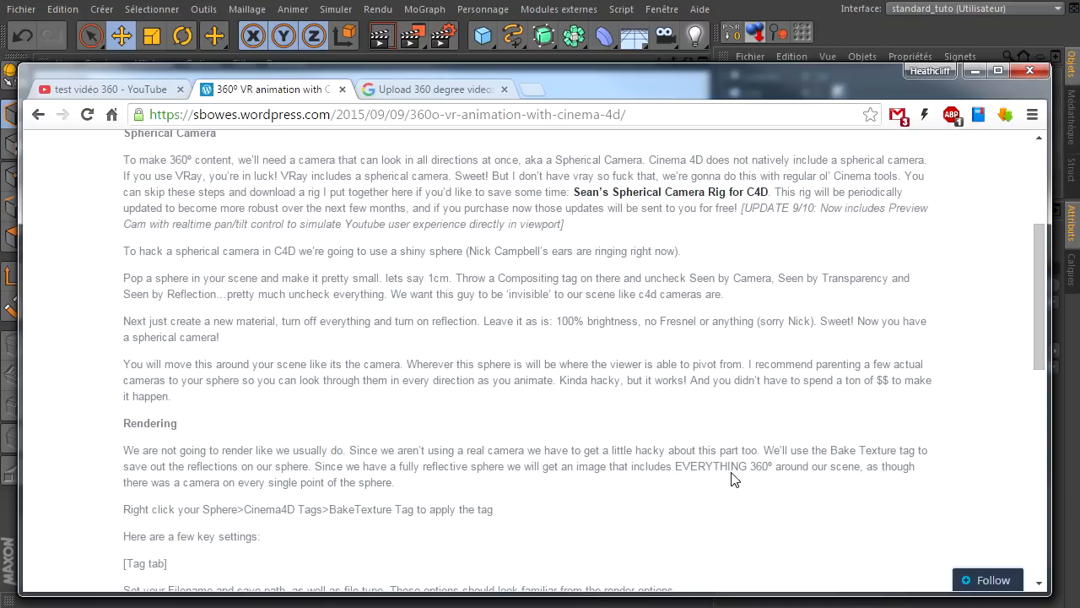
scroll(744, 474, down, 2)
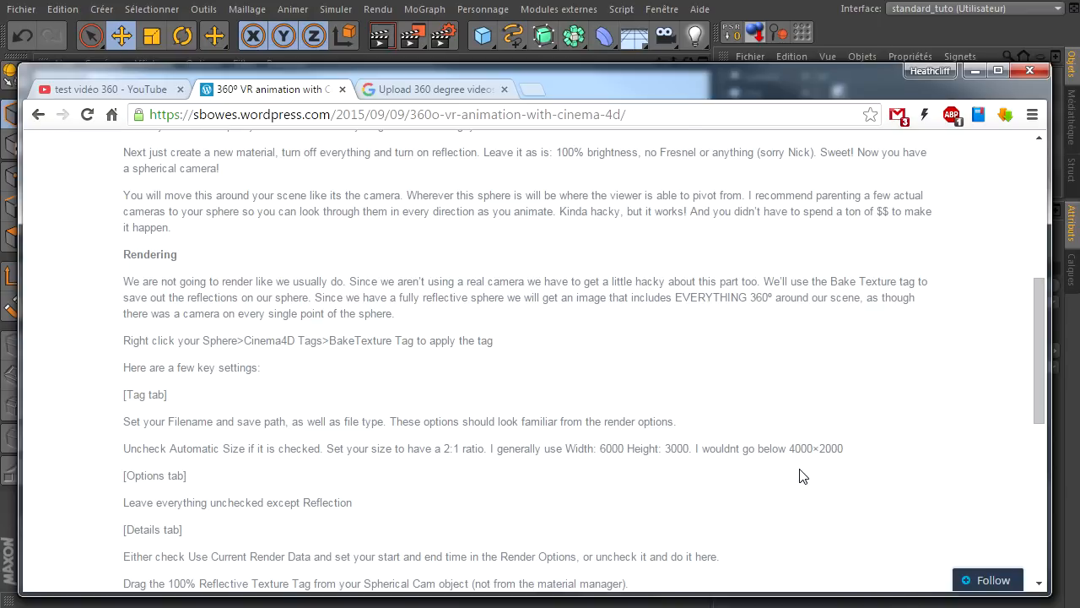
click(834, 33)
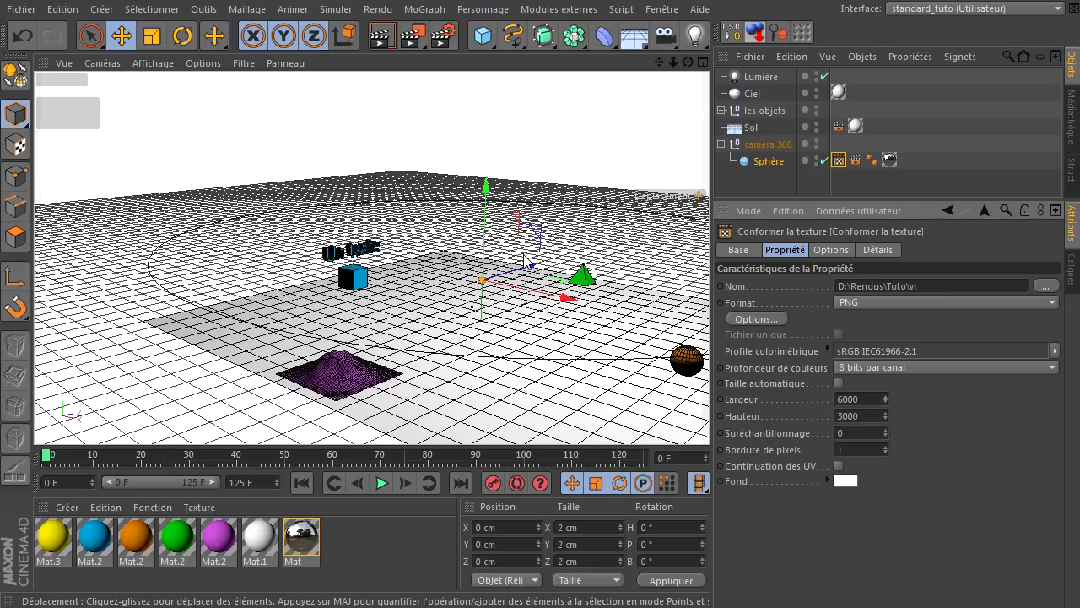
- Set the baked texture's width (Largeur) to 4000 and its height (Hauteur) to 2000
click(869, 399)
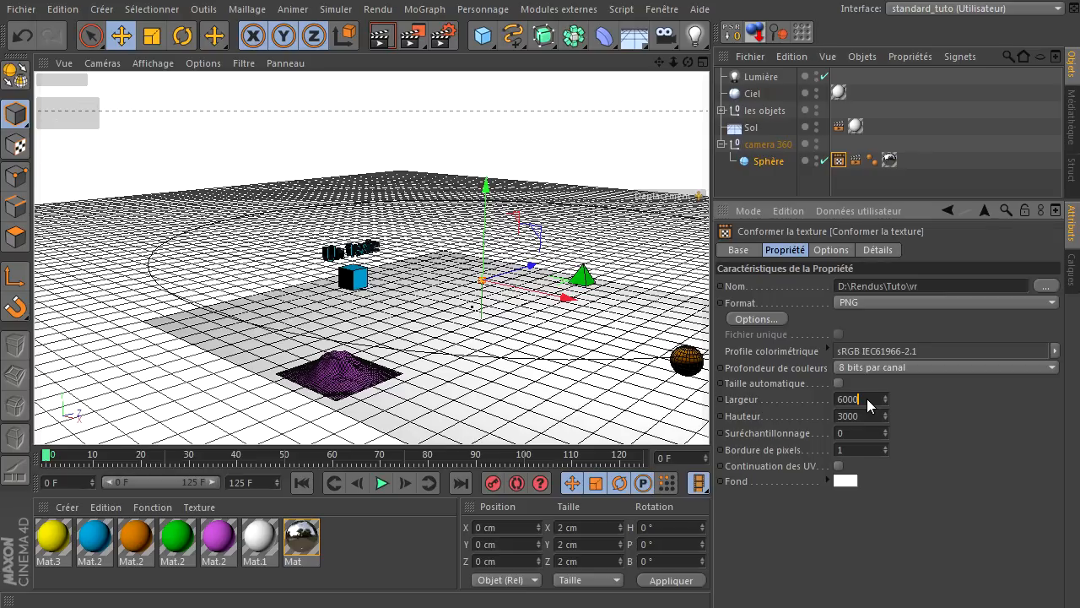
double_click(838, 399)
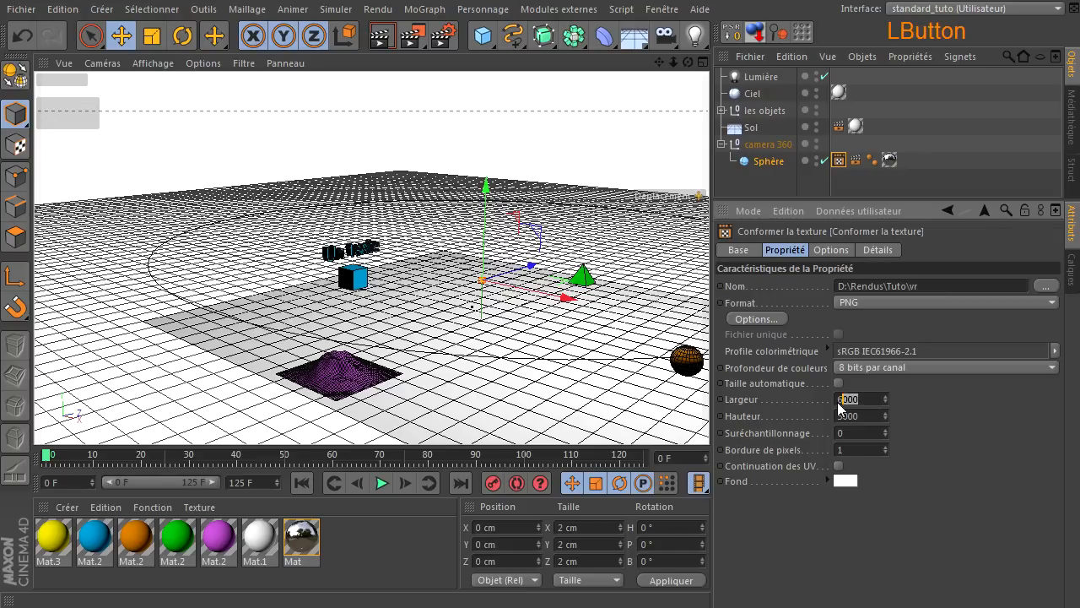
text(400)
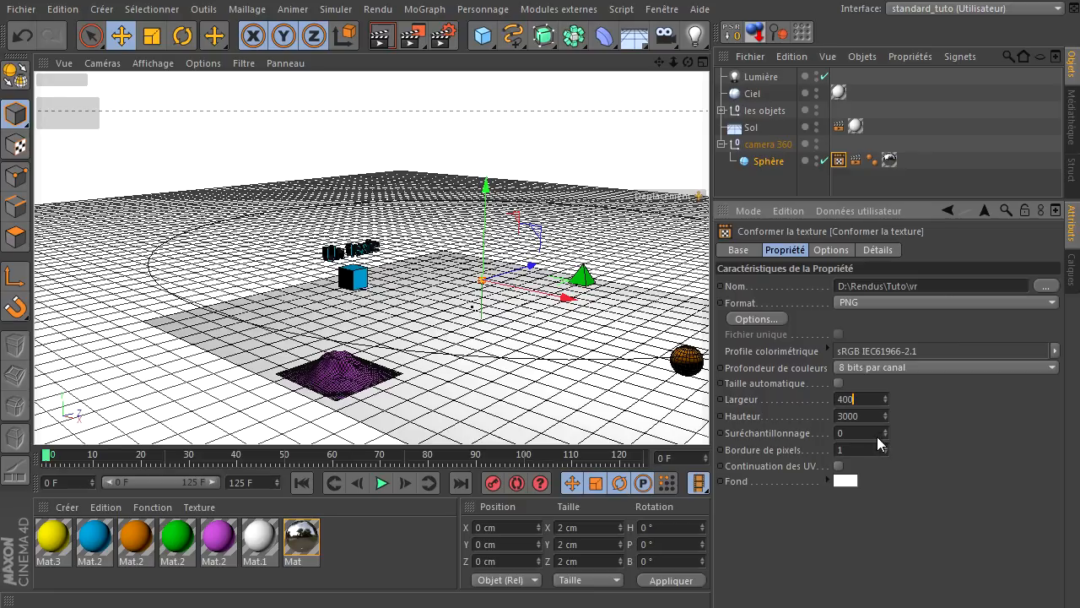
click(862, 413)
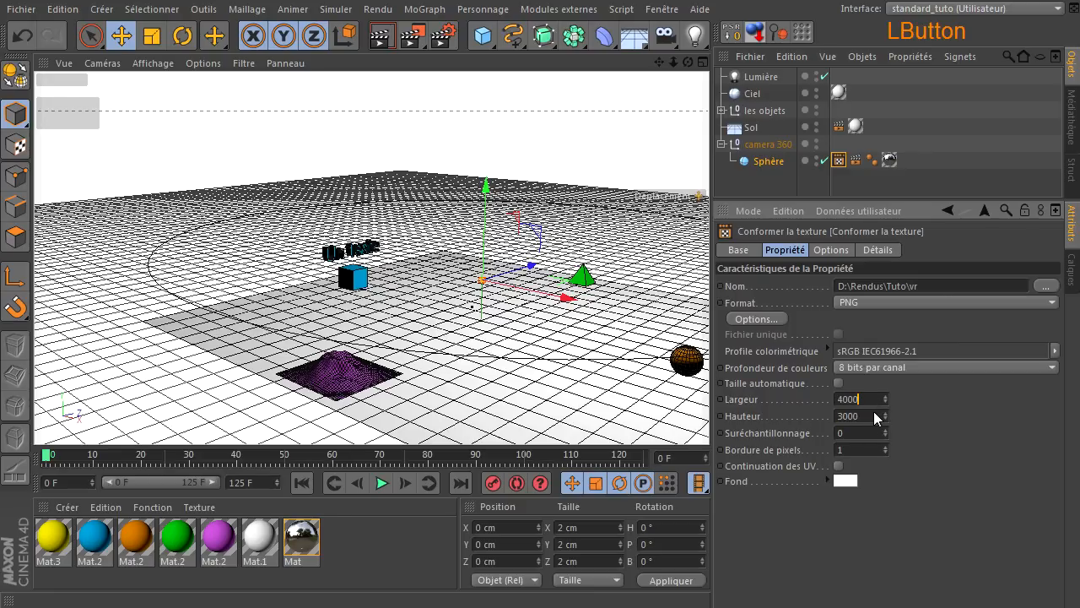
text(2000)
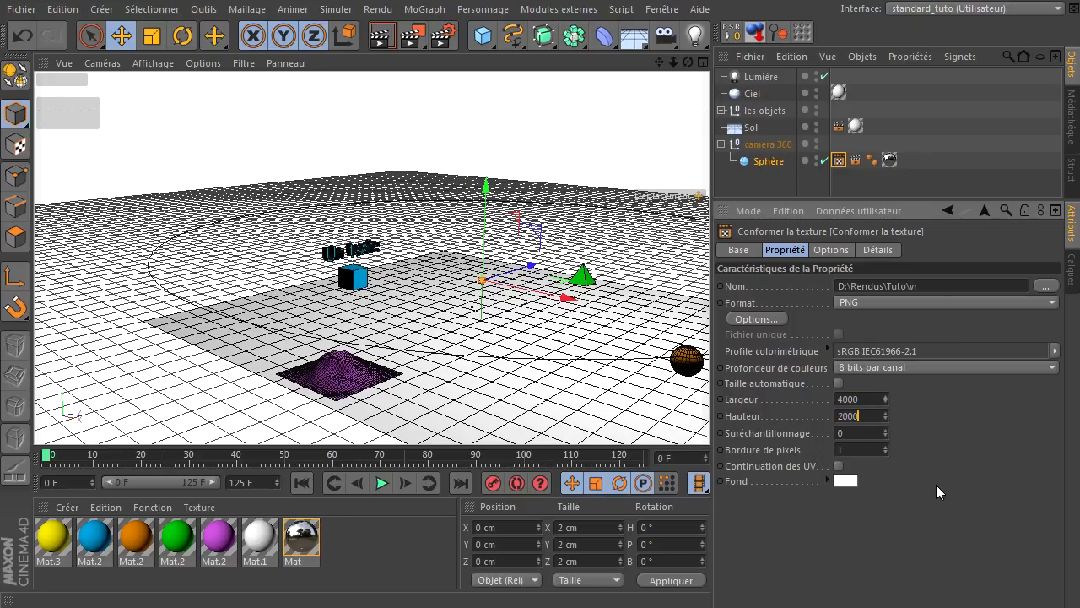
click(946, 413)
- Check the anti-aliasing page of the render settings, then close the window
click(442, 35)
click(240, 153)
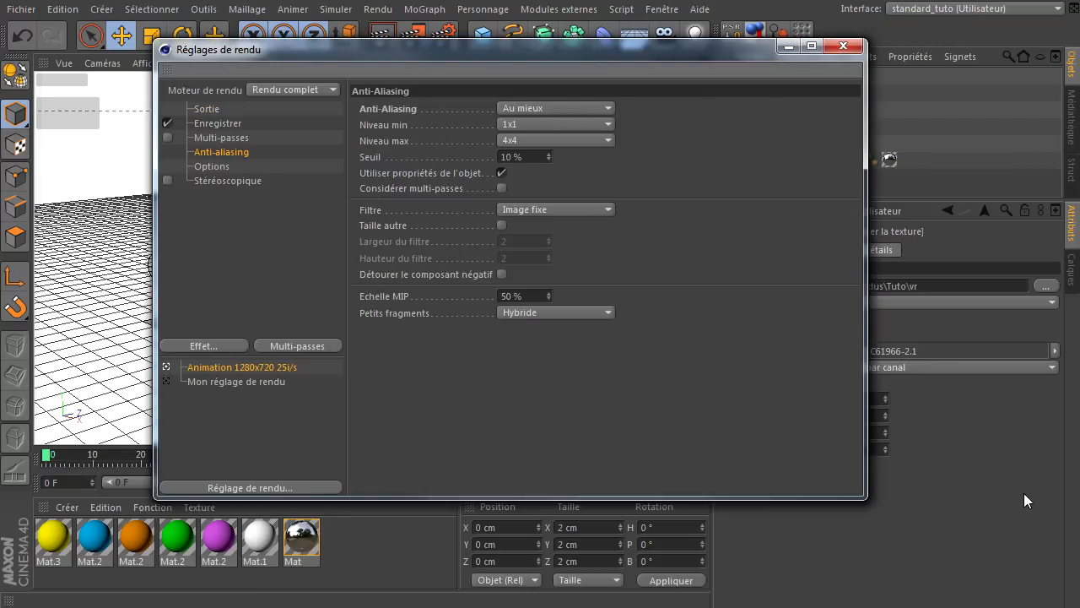
drag(657, 58, 655, 97)
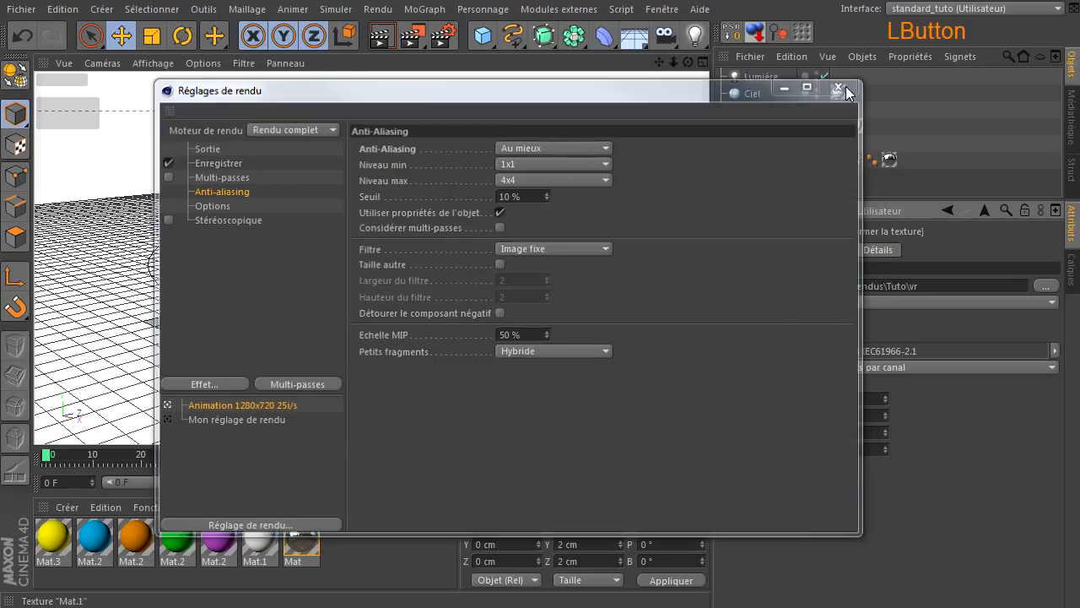
click(843, 85)
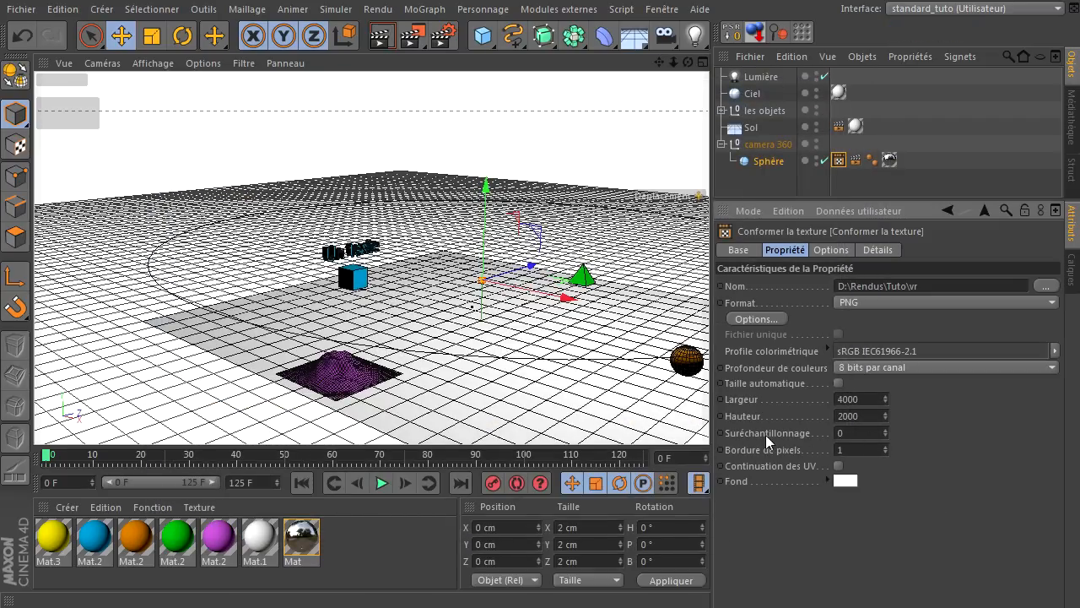
- Set the Bake Texture tag's supersampling (Suréchantillonnage) to 1
click(856, 431)
drag(846, 432, 827, 434)
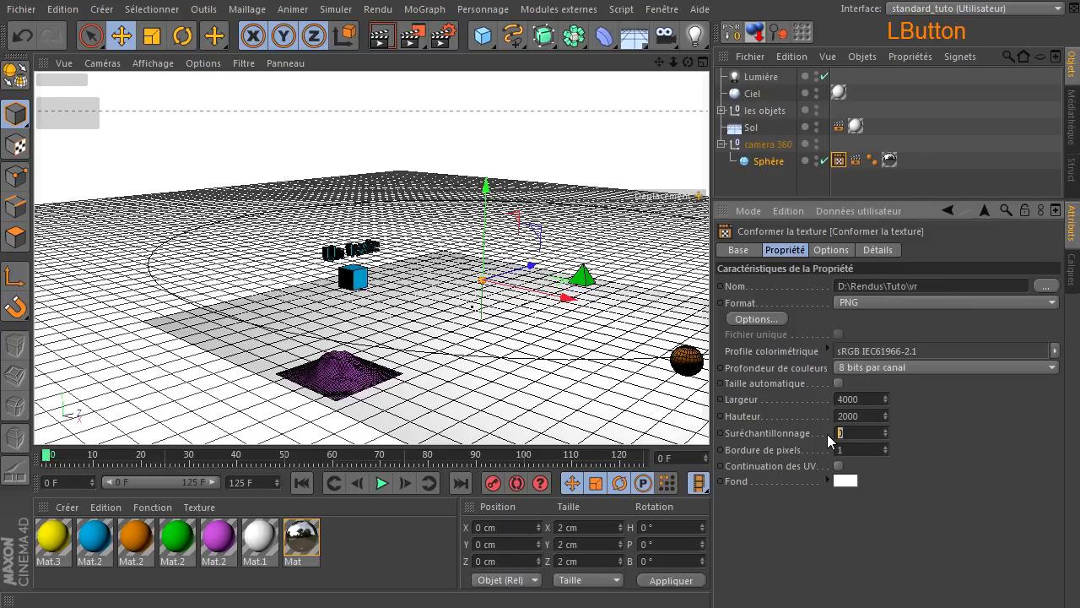
text(1)
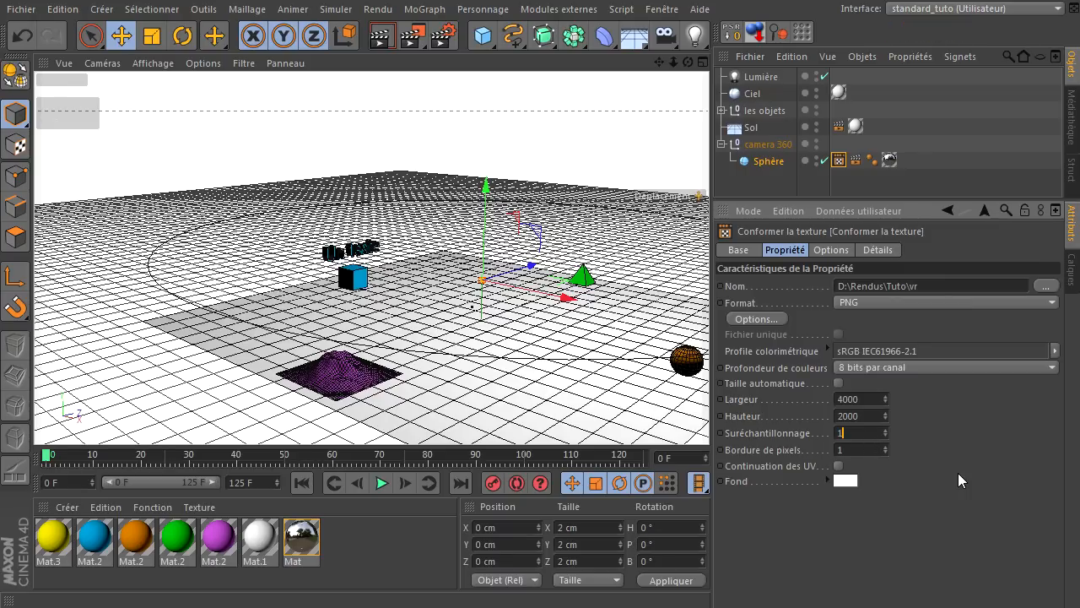
click(969, 463)
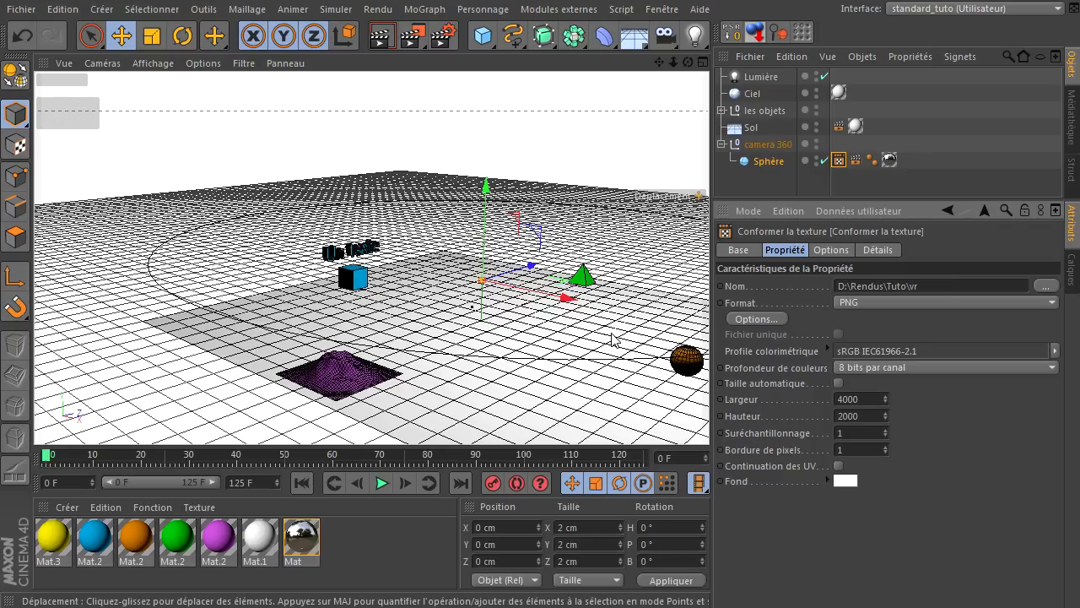
- Examine the minimum level choices (Niveau min) in the anti-aliasing render settings without changing them
click(443, 36)
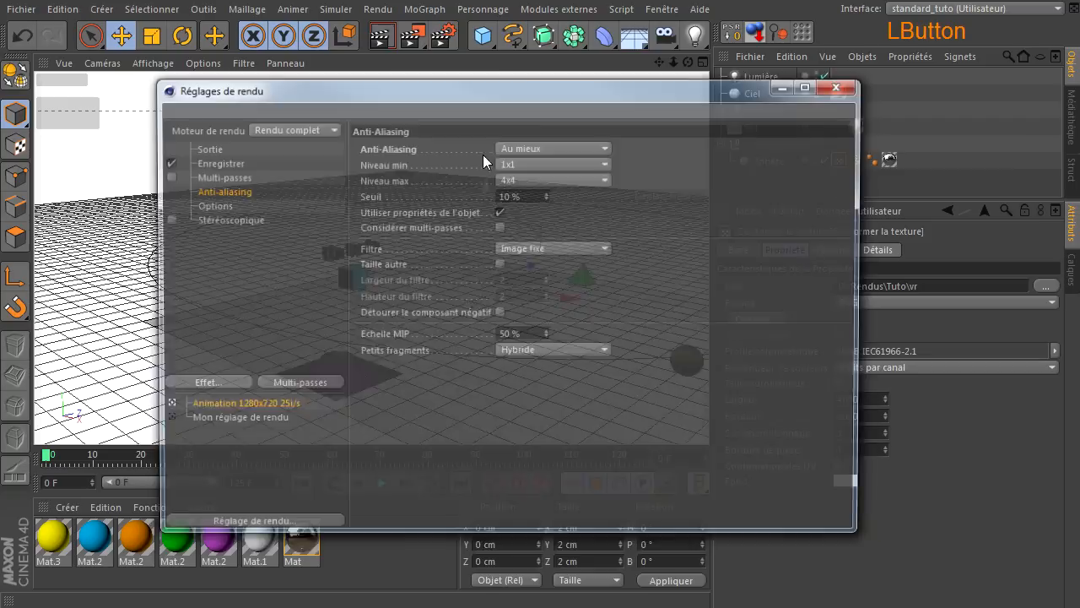
click(520, 160)
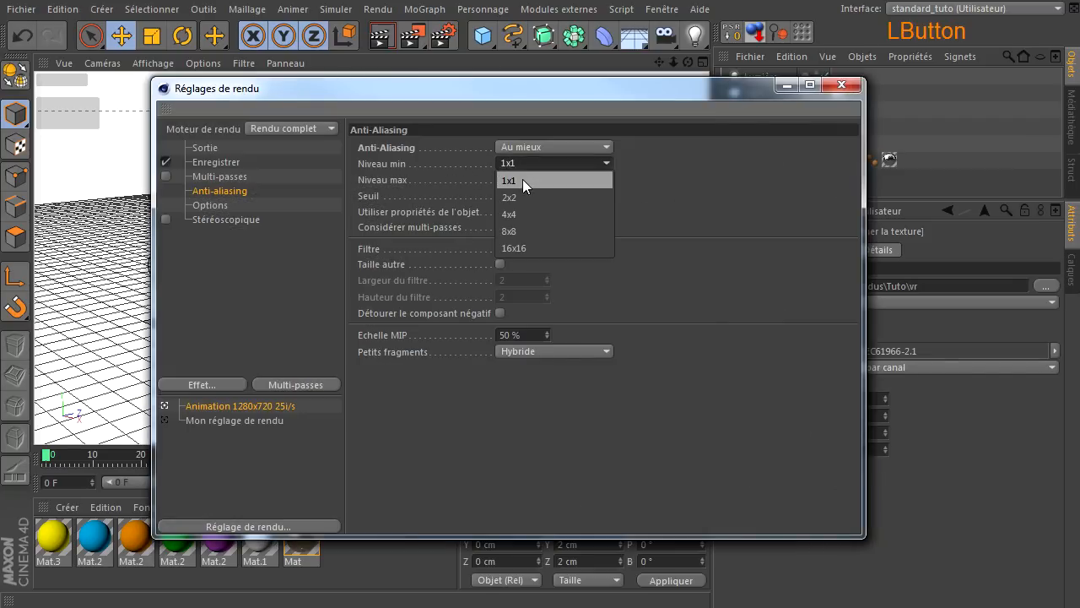
click(785, 153)
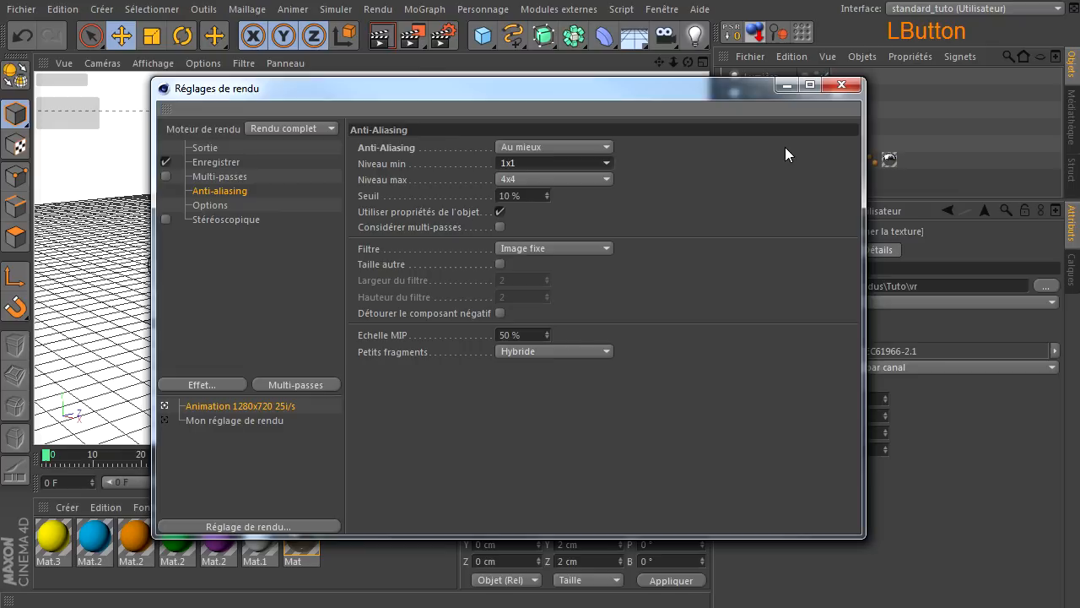
click(853, 87)
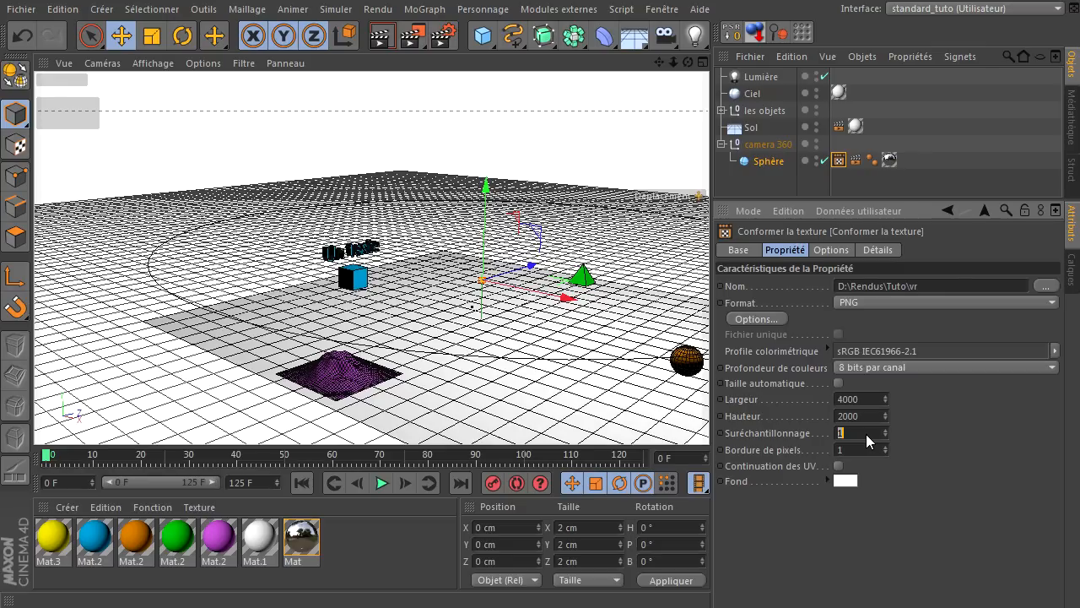
- Set the Bake Texture tag's supersampling (Suréchantillonnage) to 0
click(868, 433)
click(869, 433)
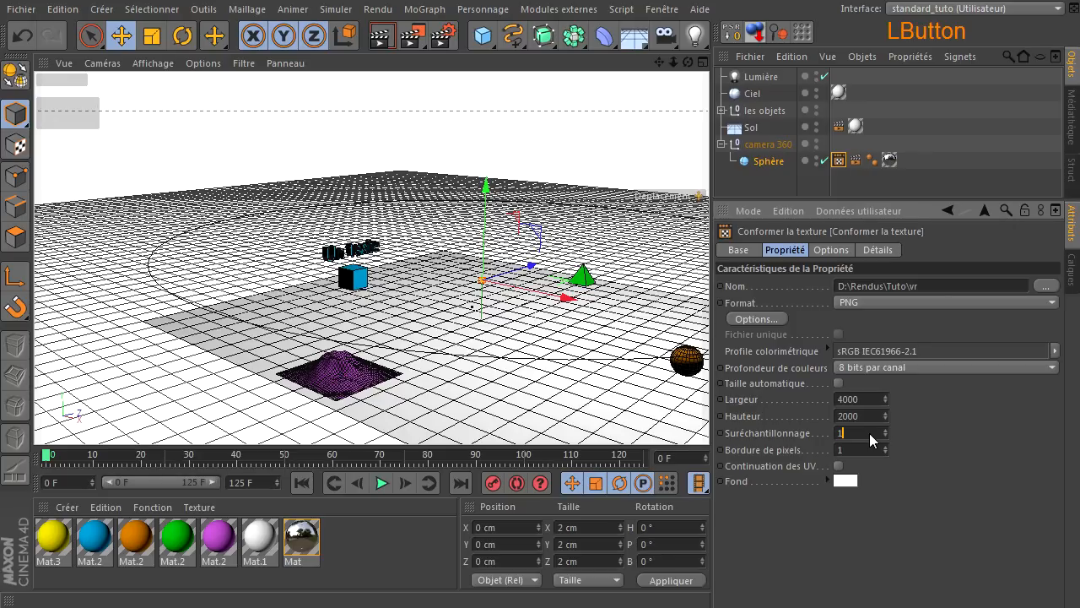
text(0)
click(924, 461)
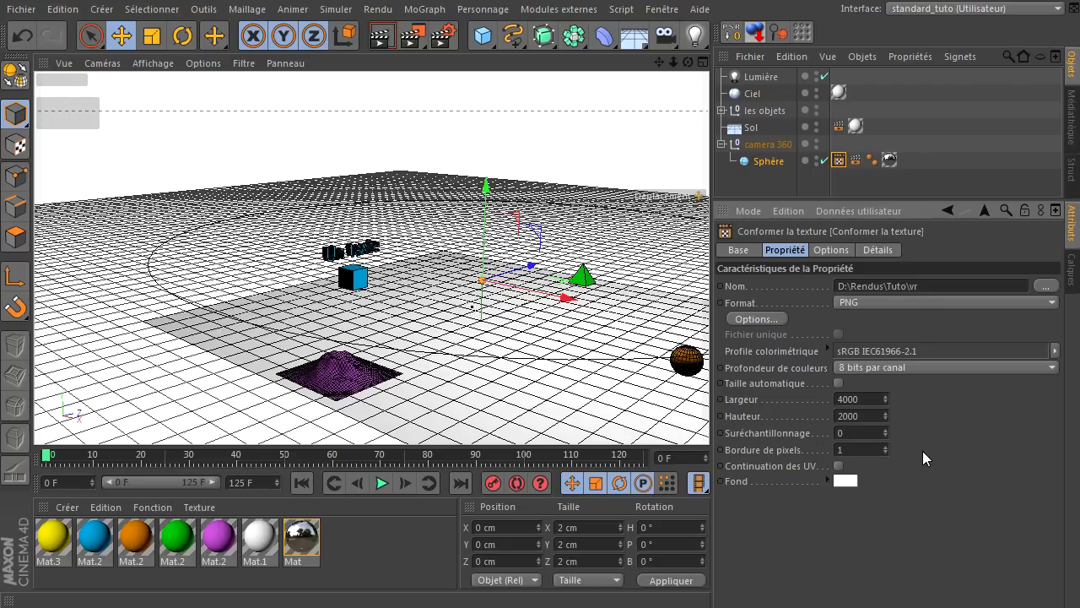
- Change the Bake Texture tag's background colour (Fond) to black
click(882, 450)
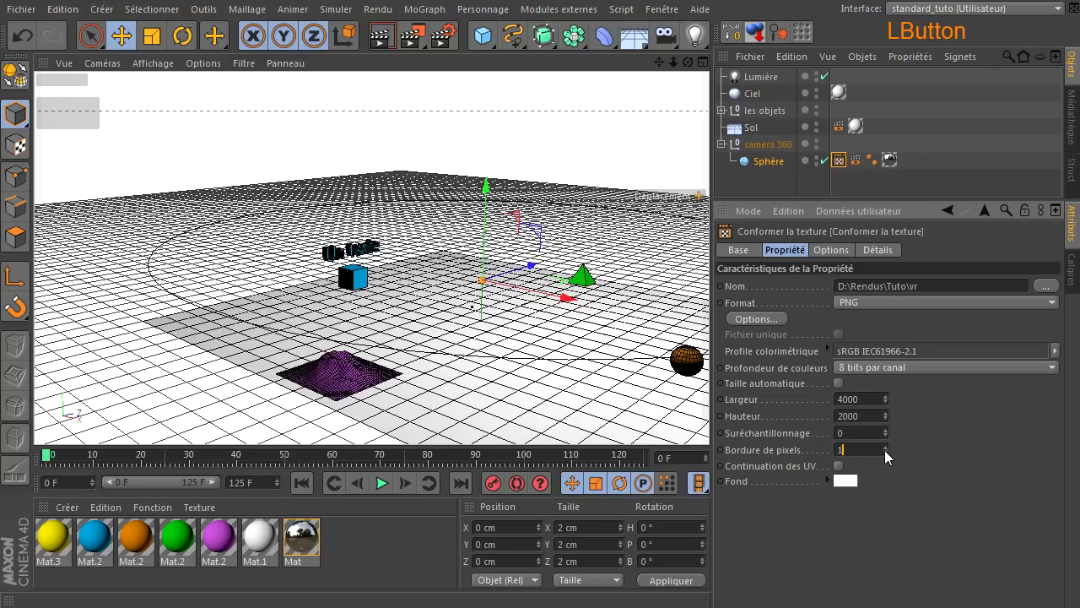
click(846, 480)
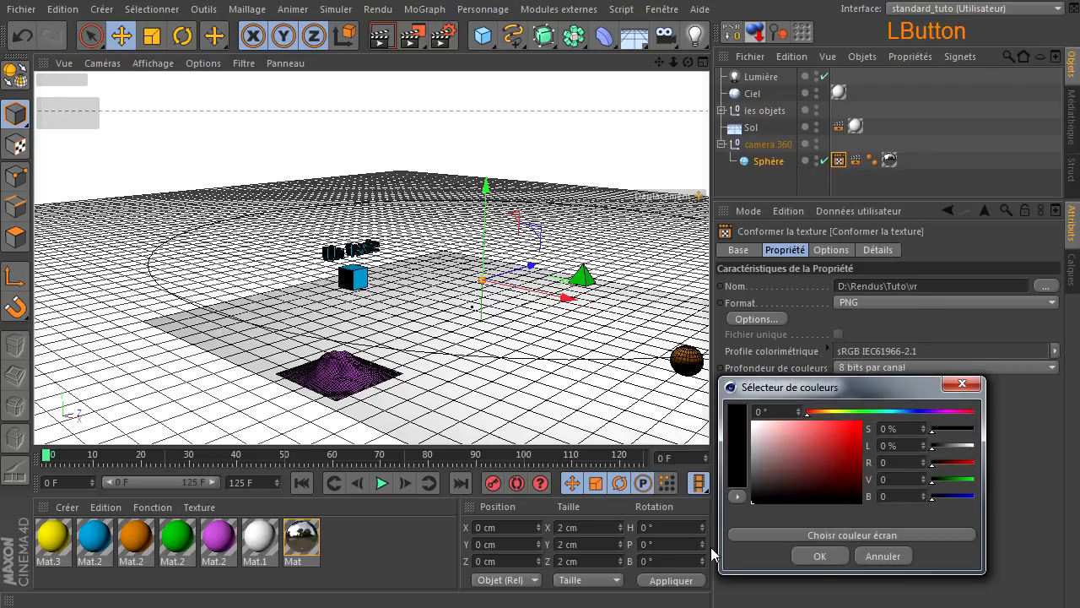
click(841, 558)
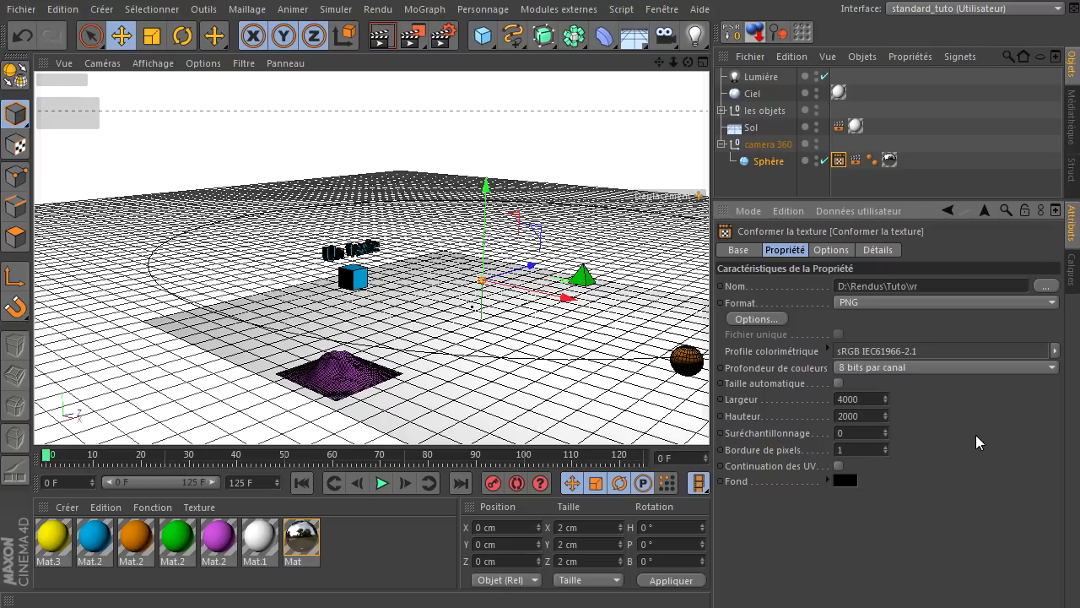
- Check the Mat material's active channel and enable Réflexion in the options of the sphere's Conformer la texture tag
click(832, 249)
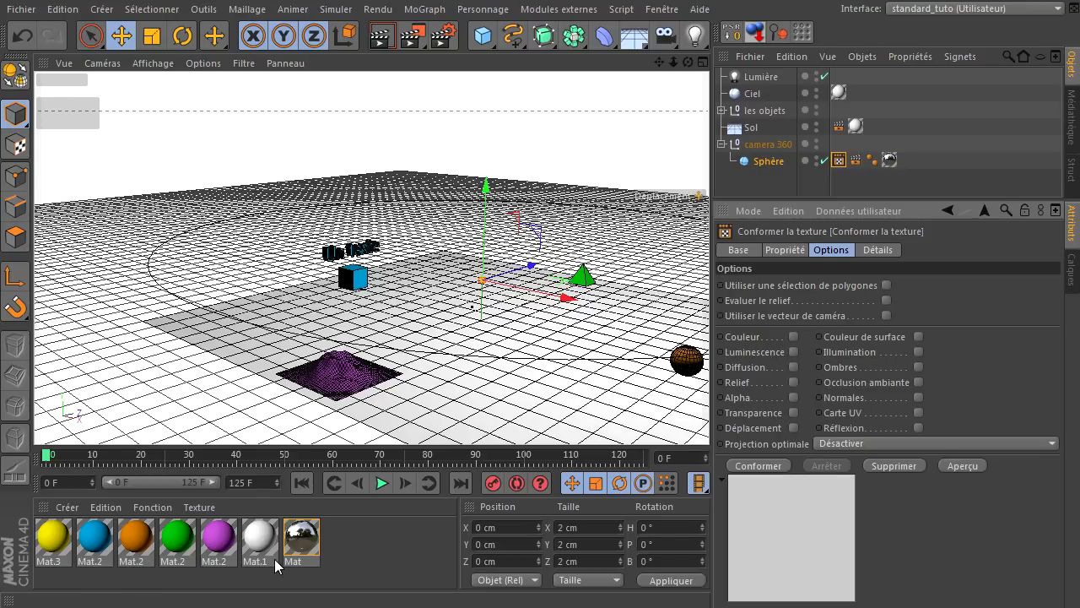
click(302, 544)
double_click(303, 544)
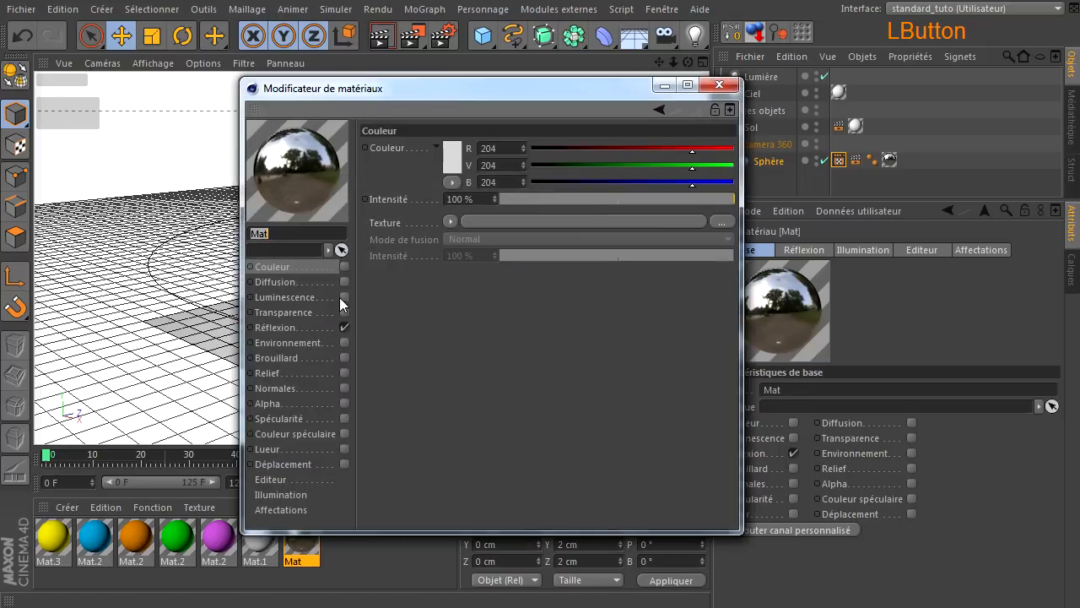
click(719, 85)
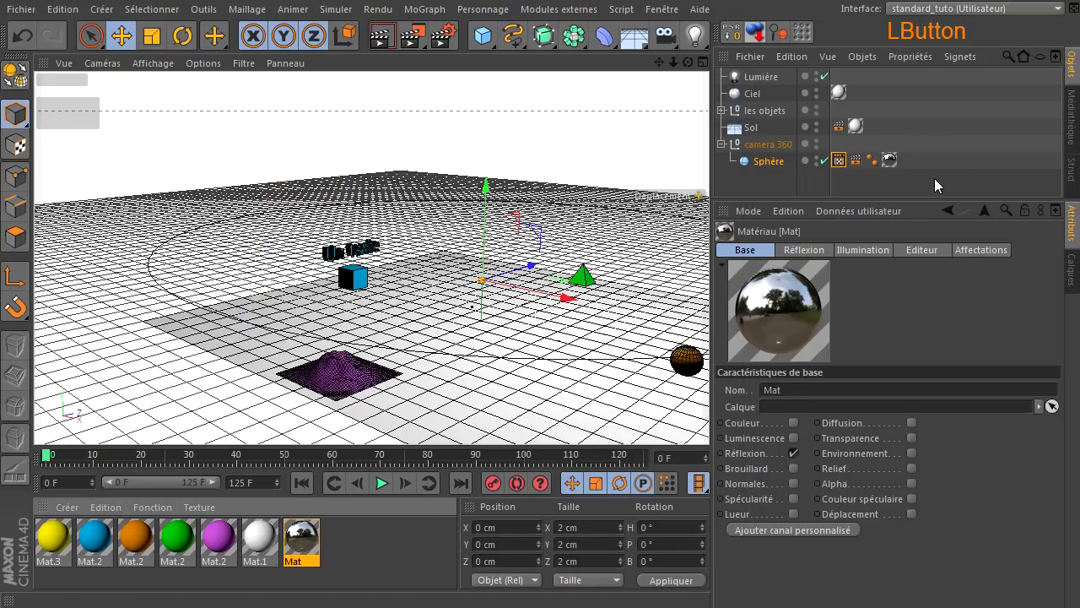
click(838, 160)
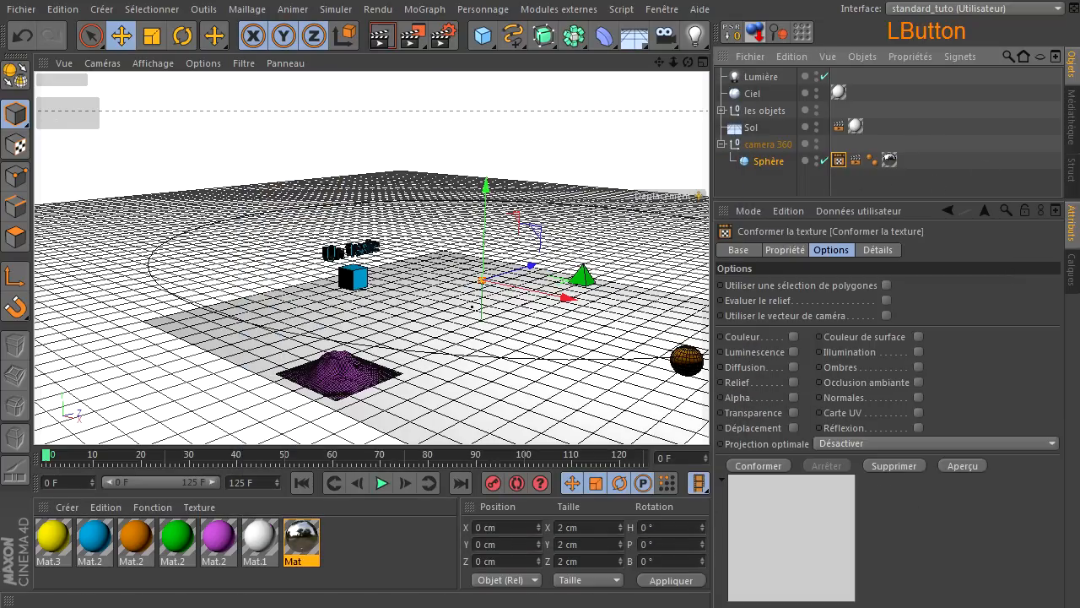
click(918, 427)
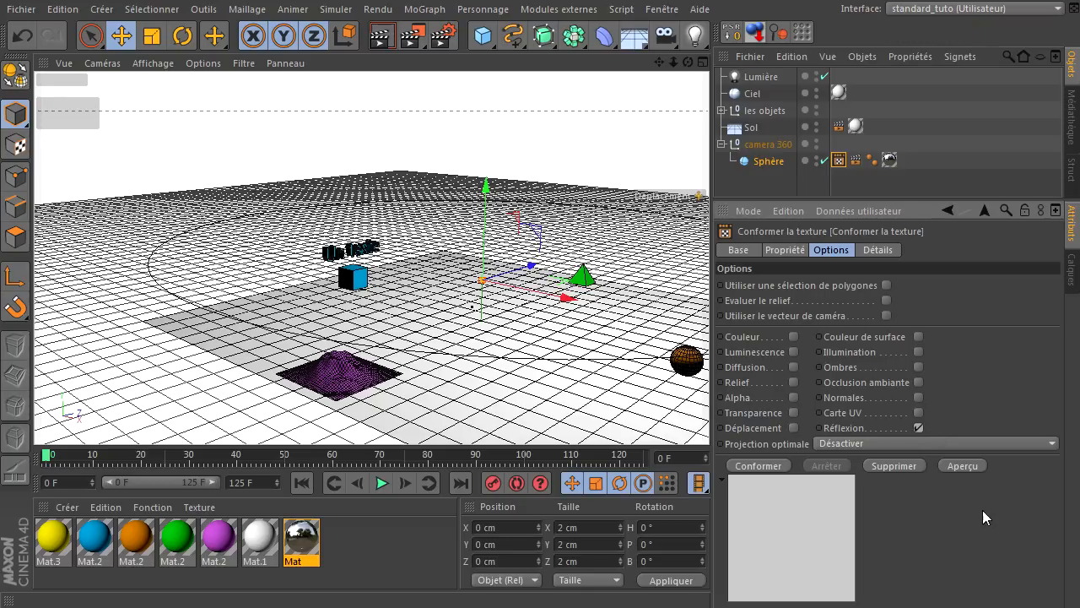
- Try using the active render data for the bake, reviewing the frame range in the render output settings
click(881, 250)
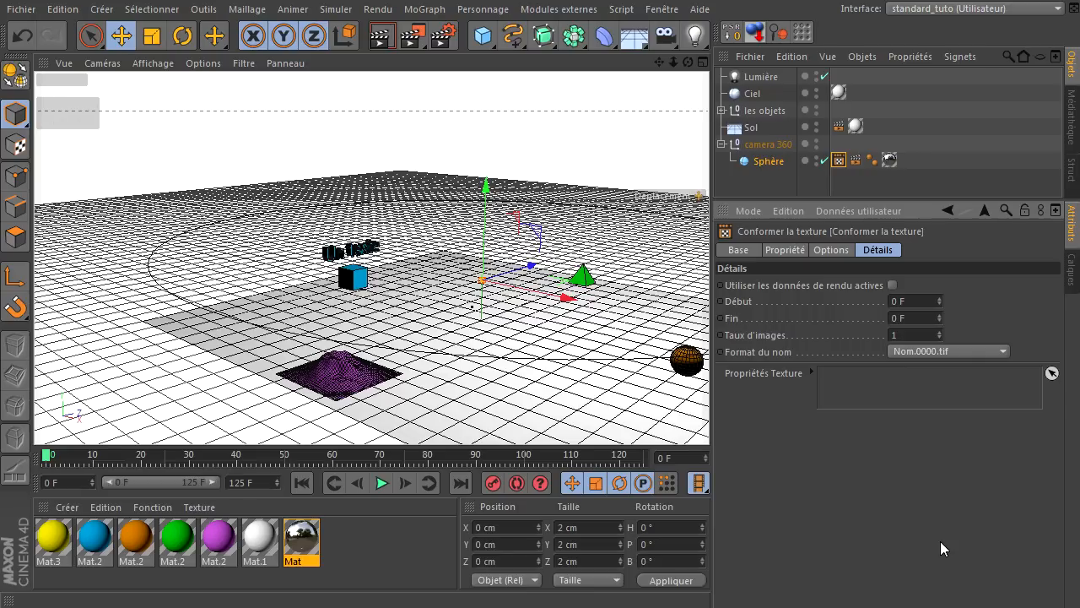
click(892, 284)
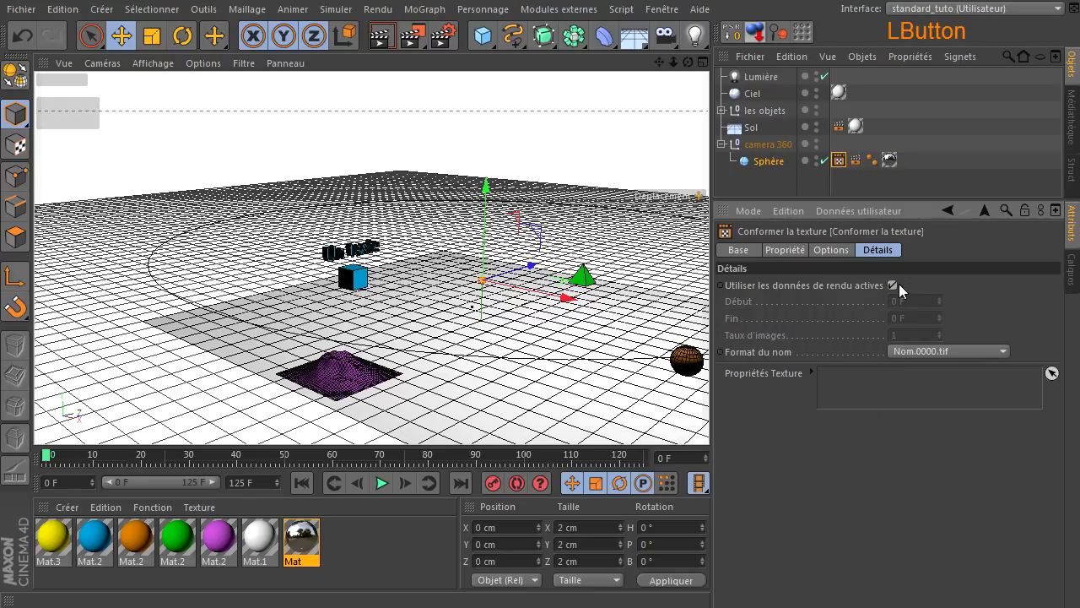
click(445, 41)
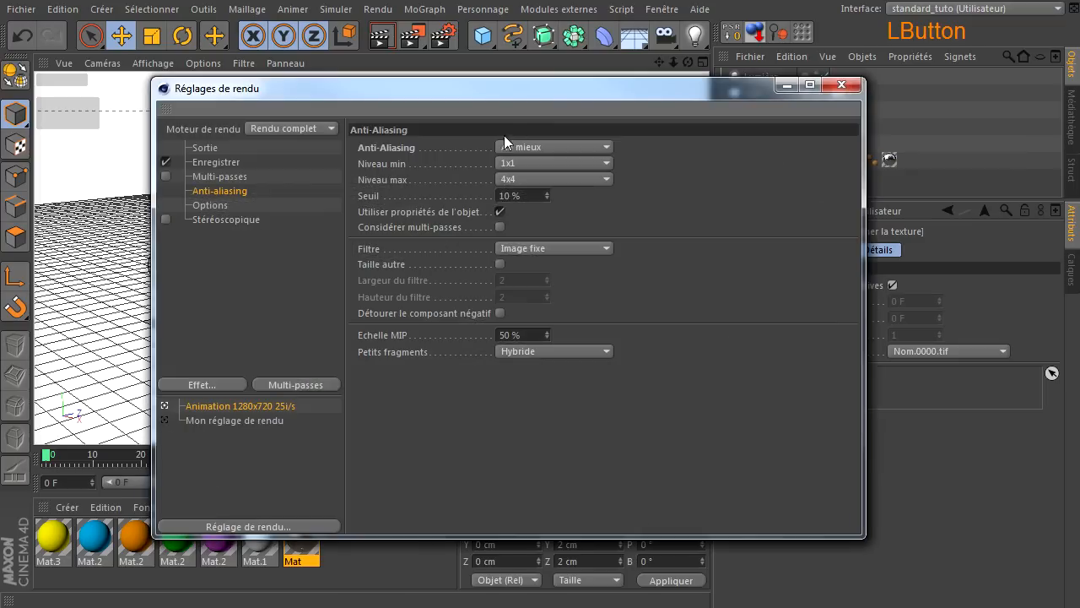
click(203, 147)
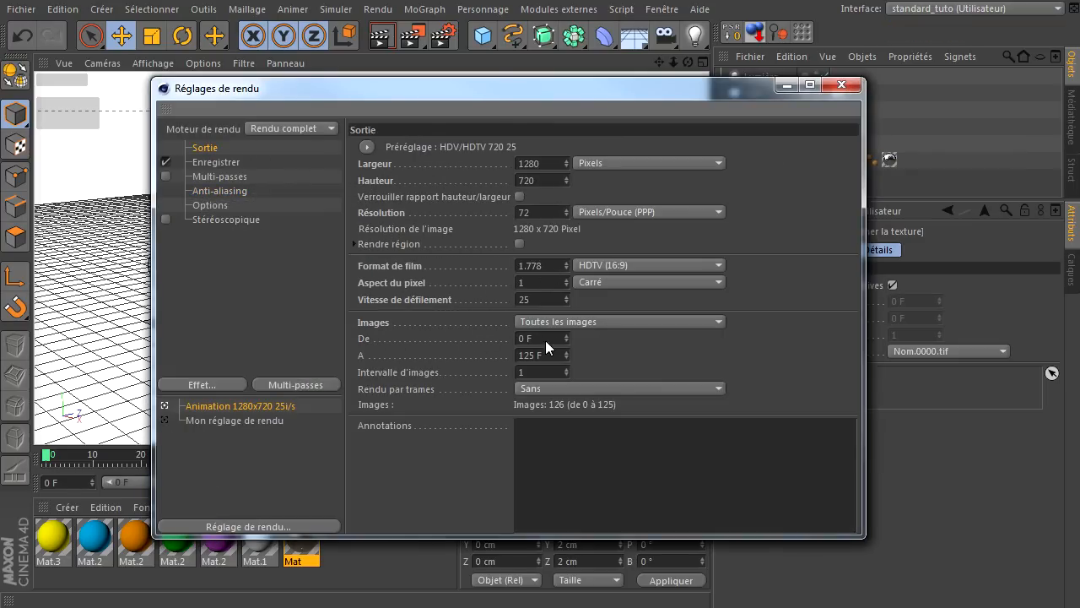
click(842, 83)
click(893, 287)
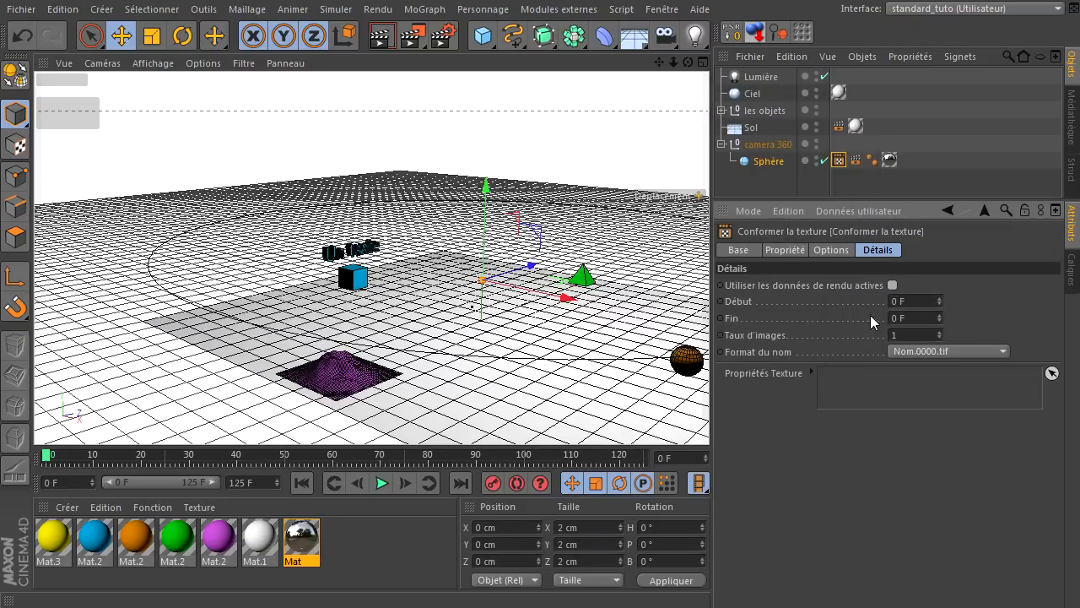
- Set the bake's end frame to 125 F and its Taux d'images to 25
double_click(901, 318)
text(125)
key(Return)
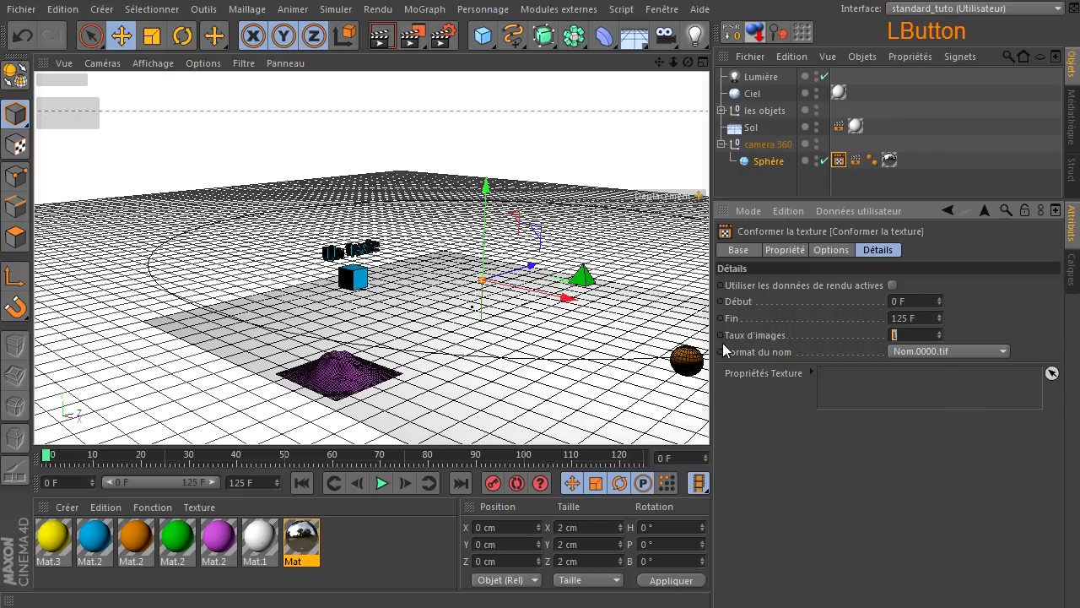
text(25)
key(Return)
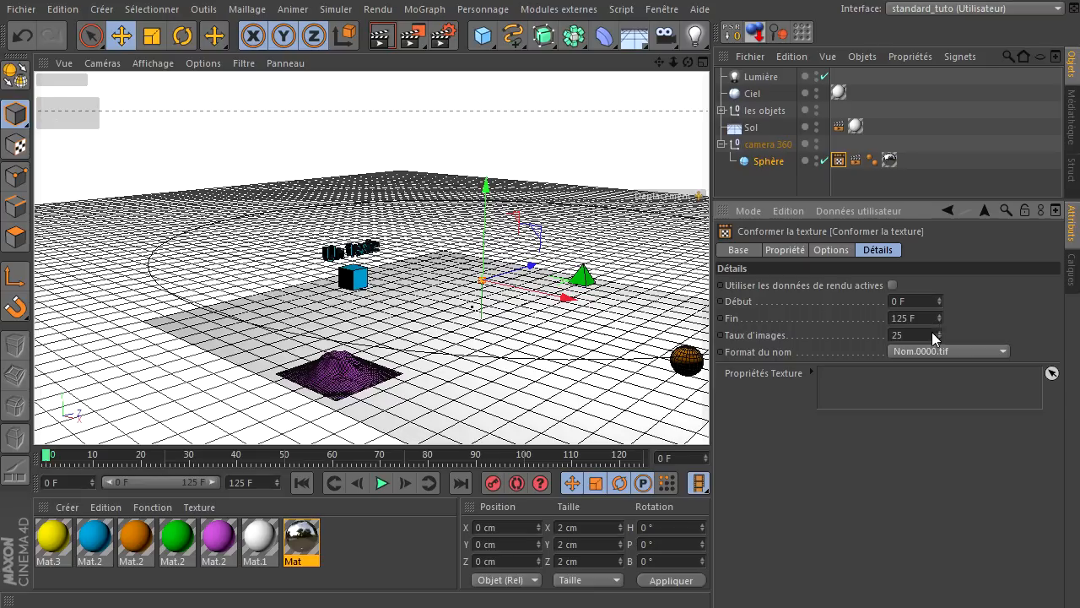
- Check the frame rate in the project settings and in the render output settings
click(100, 8)
mouse_move(72, 15)
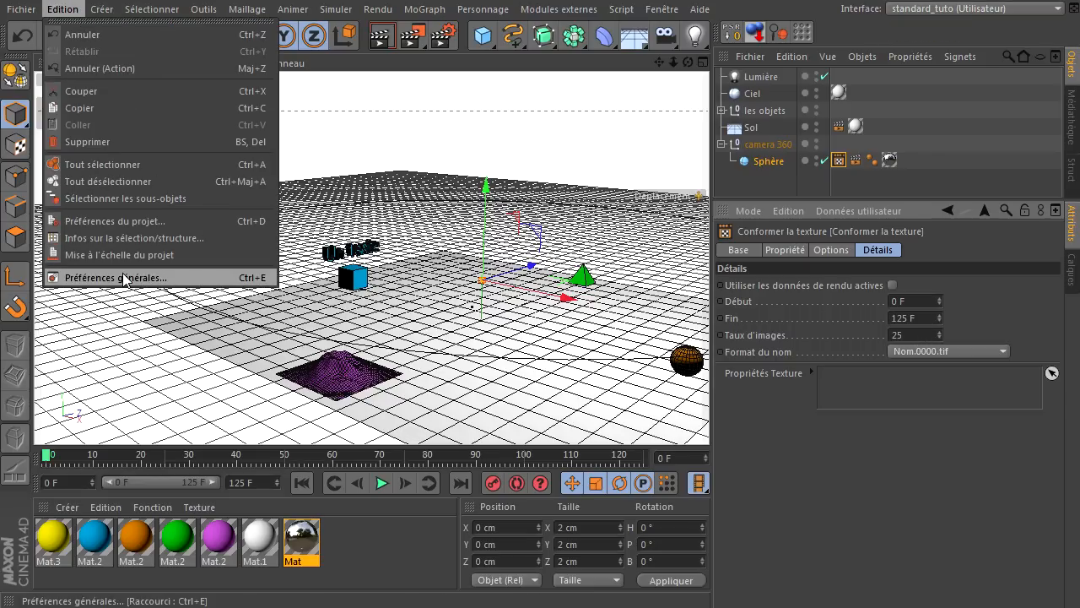
click(136, 225)
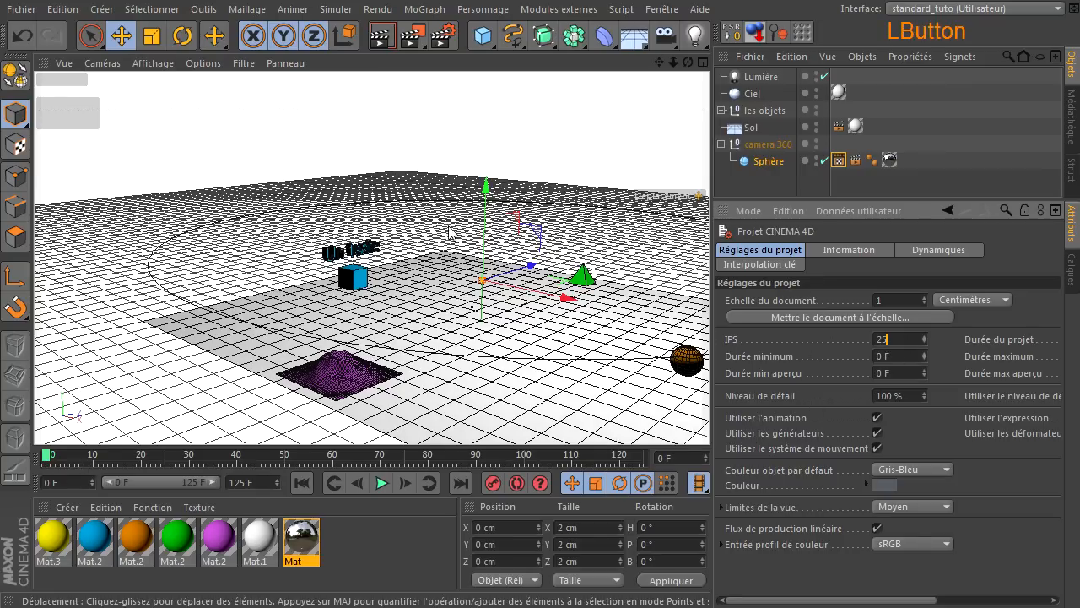
click(445, 35)
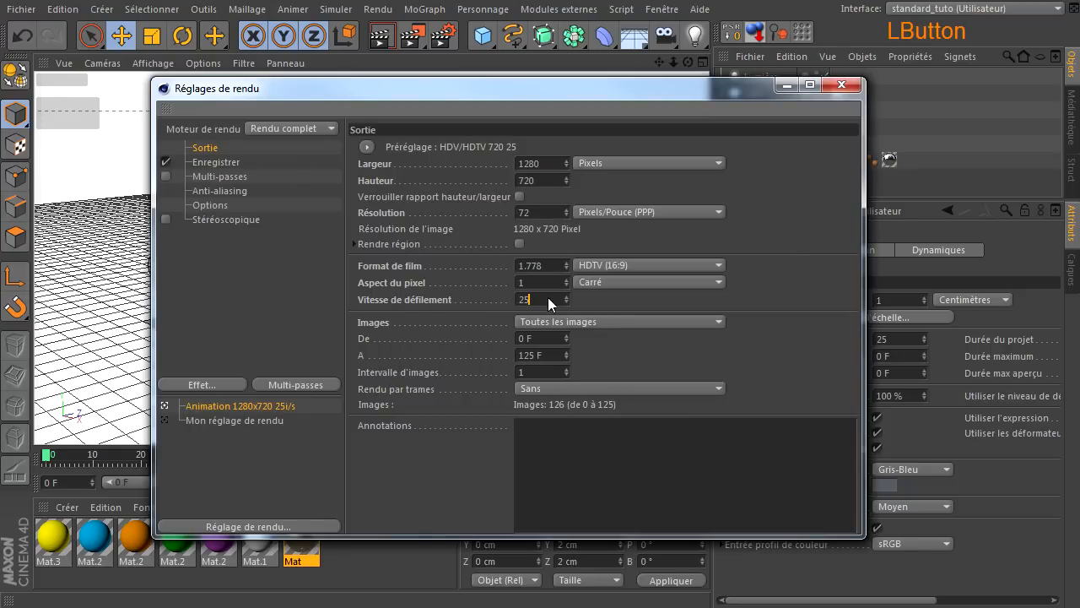
click(842, 85)
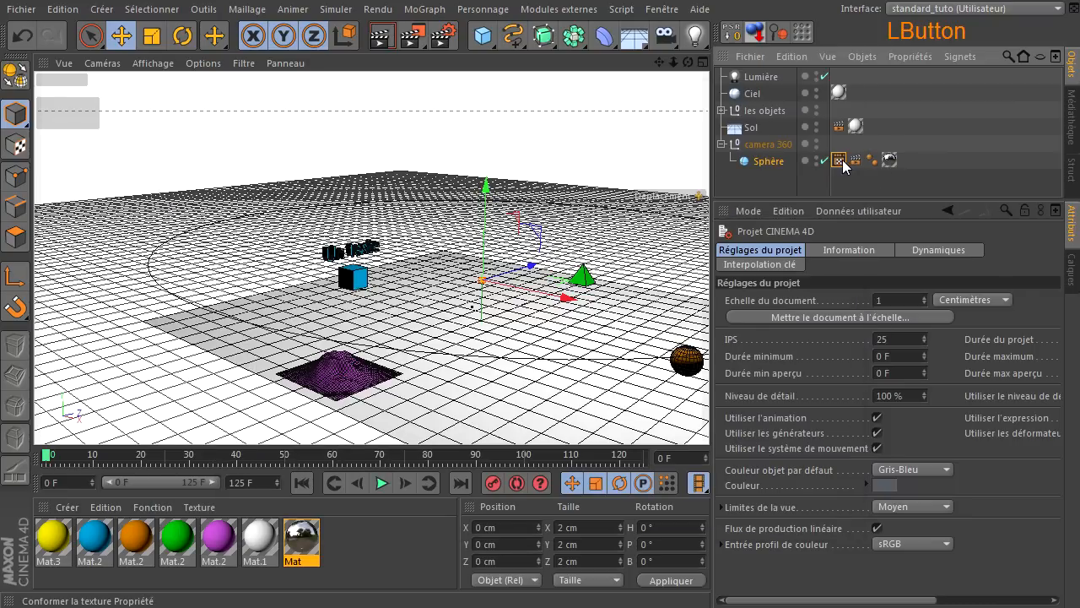
- Set the bake tag's name format to Nom0000 and link the sphere's texture tag in Propriétés Texture
click(839, 161)
click(922, 335)
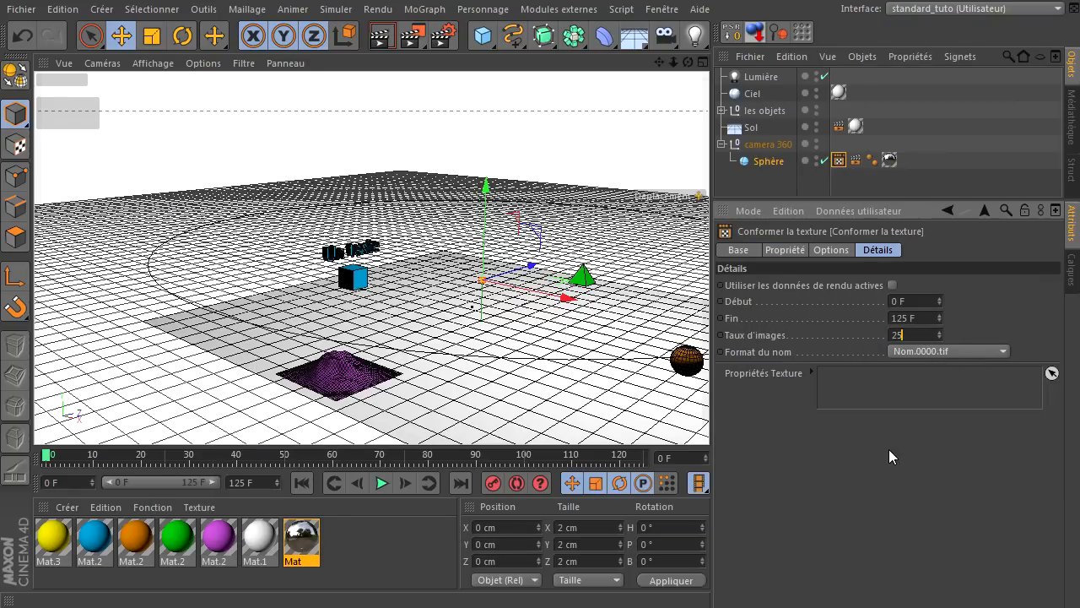
click(860, 470)
click(936, 354)
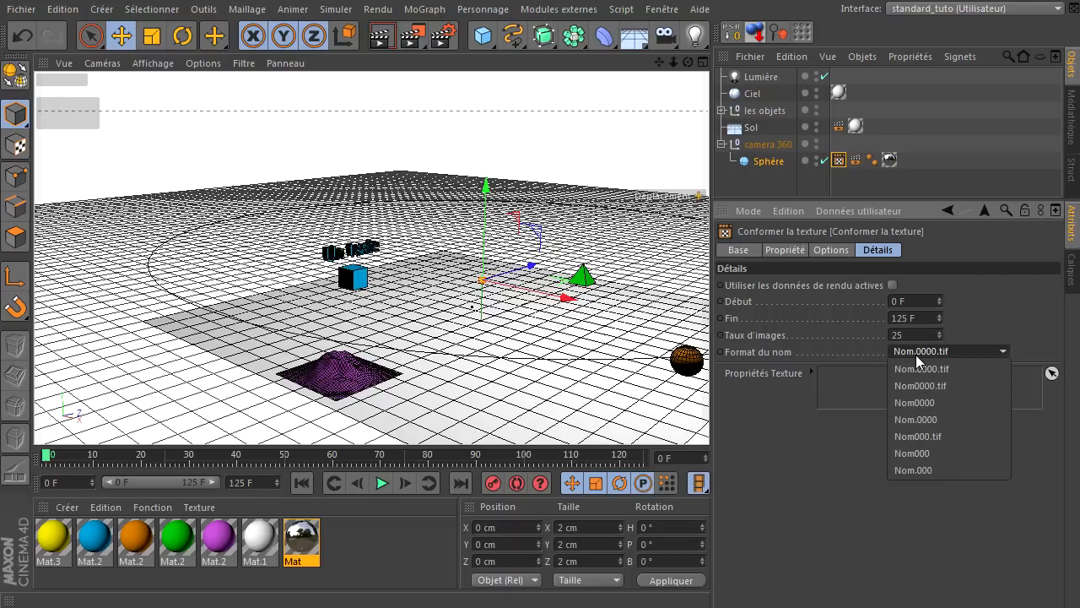
click(917, 398)
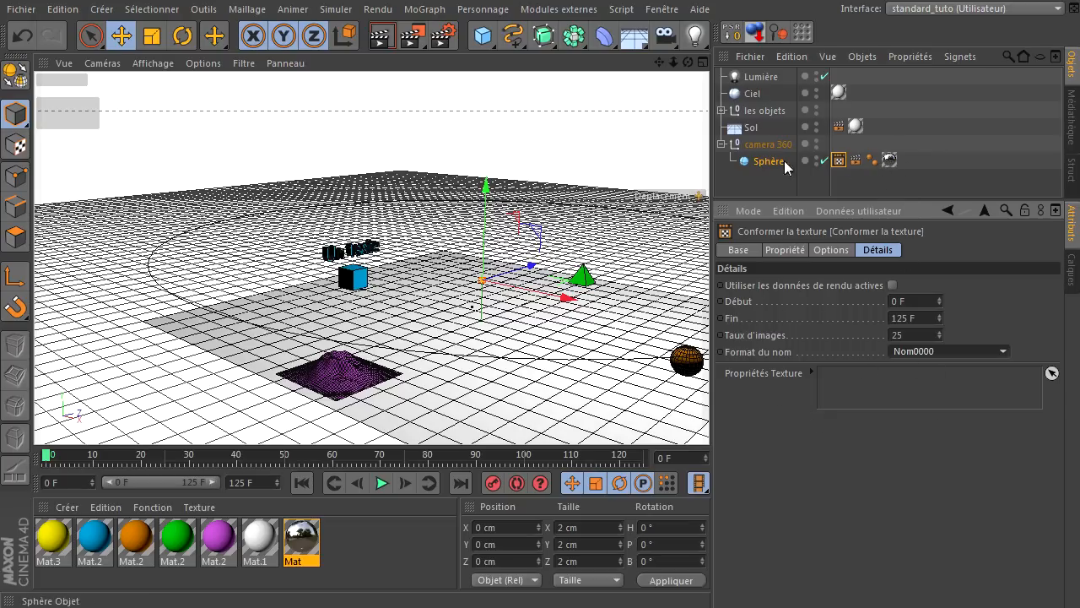
drag(891, 162, 861, 380)
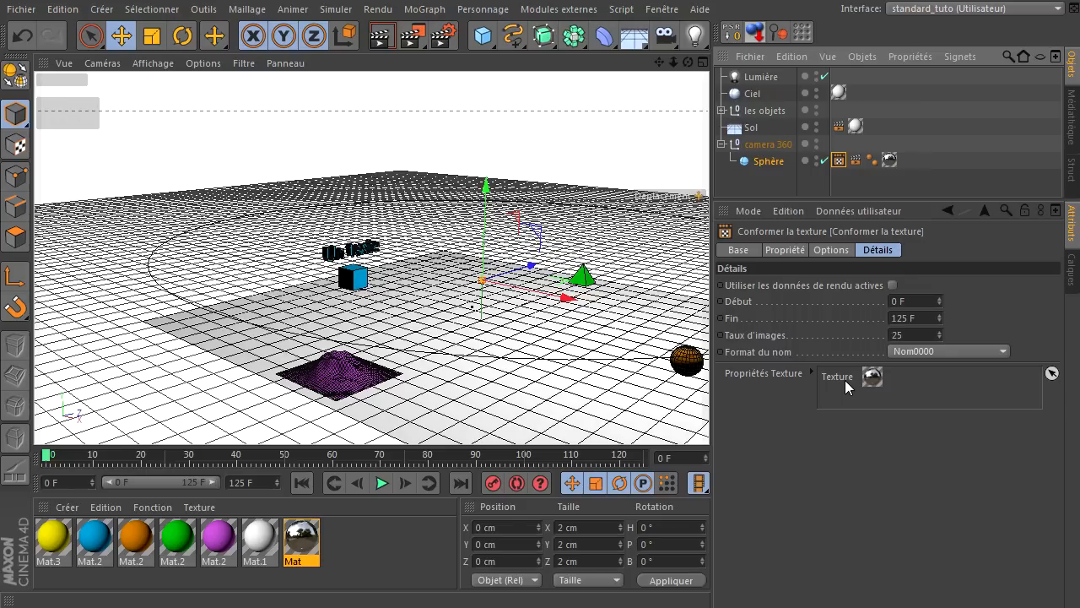
- Generate a preview of the baked reflection for the sphere's Conformer la texture tag
click(830, 250)
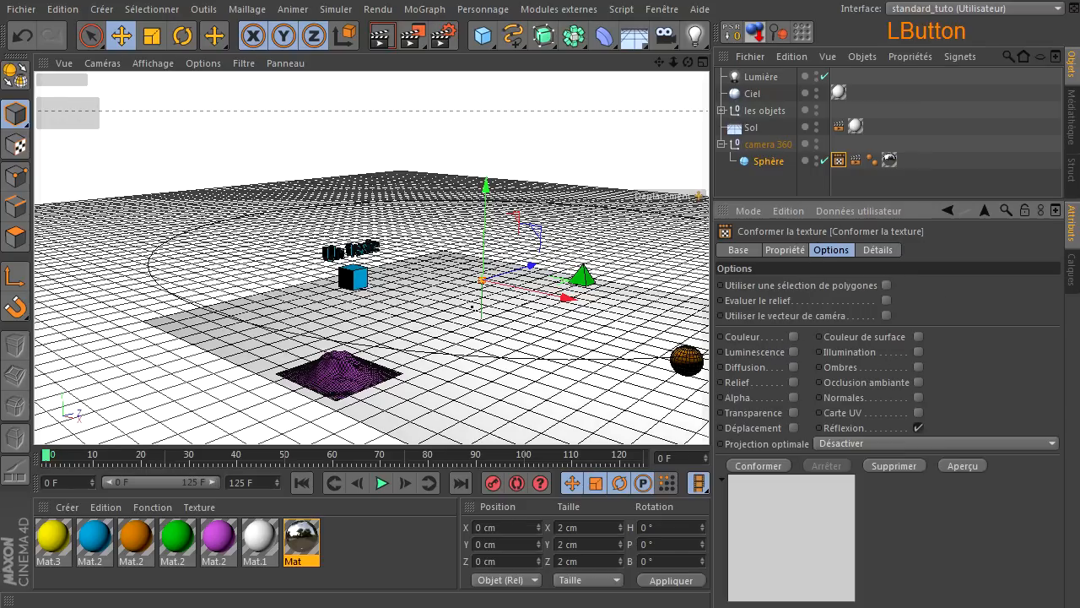
click(963, 466)
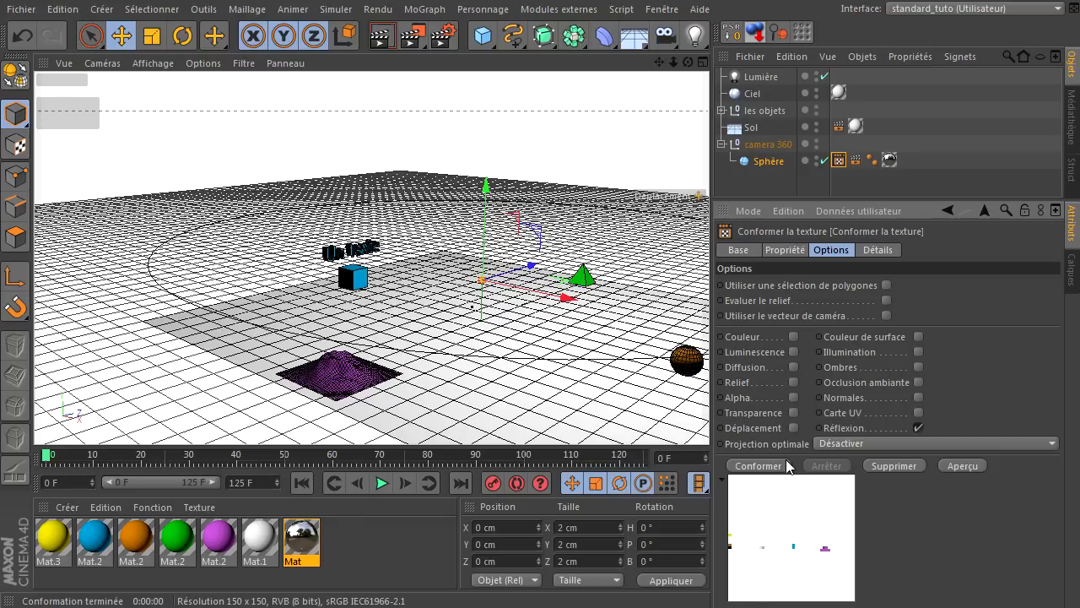
click(962, 467)
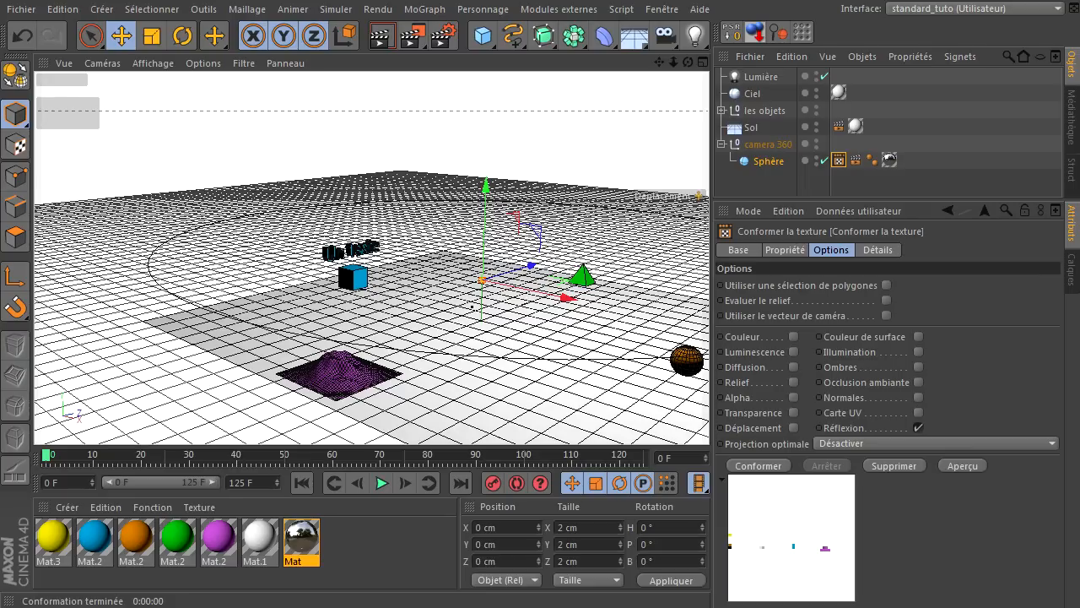
- Check the bake's save path and inspect the Tuto output folder in Windows Explorer, shown as a list
click(803, 256)
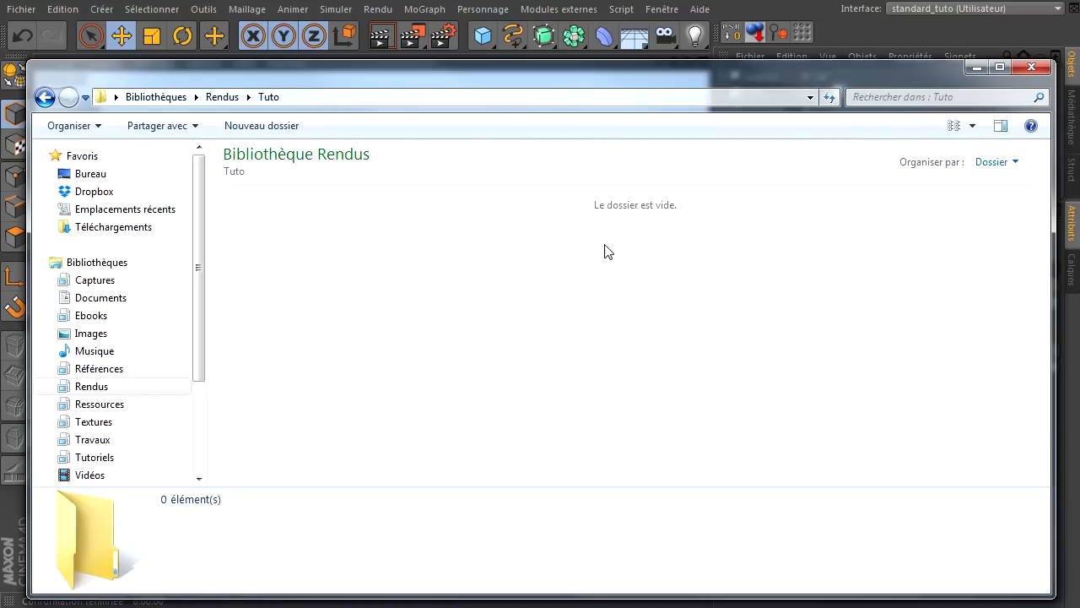
click(973, 126)
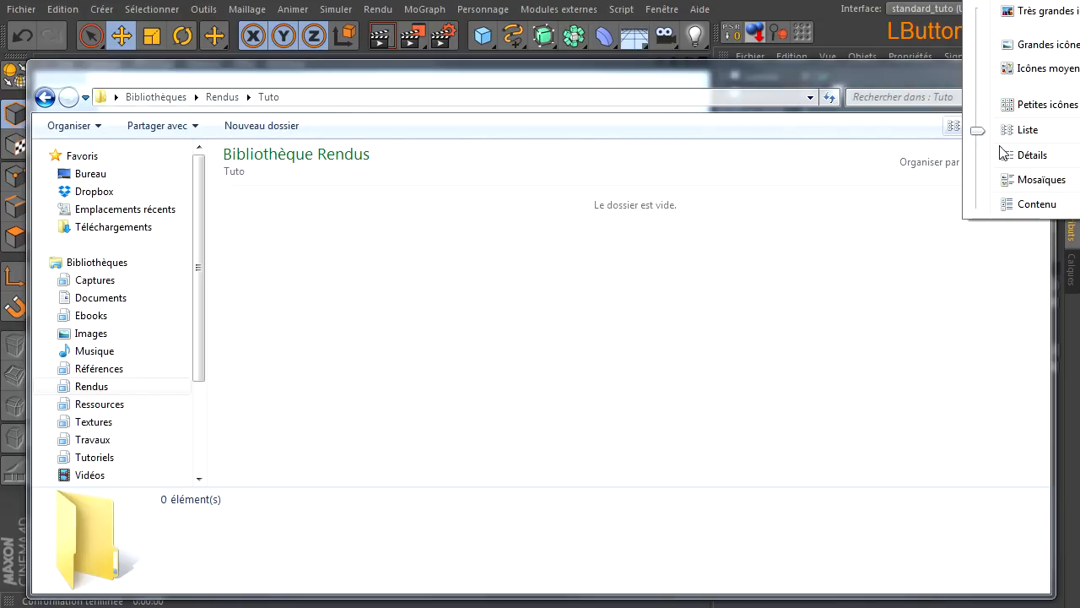
click(1026, 132)
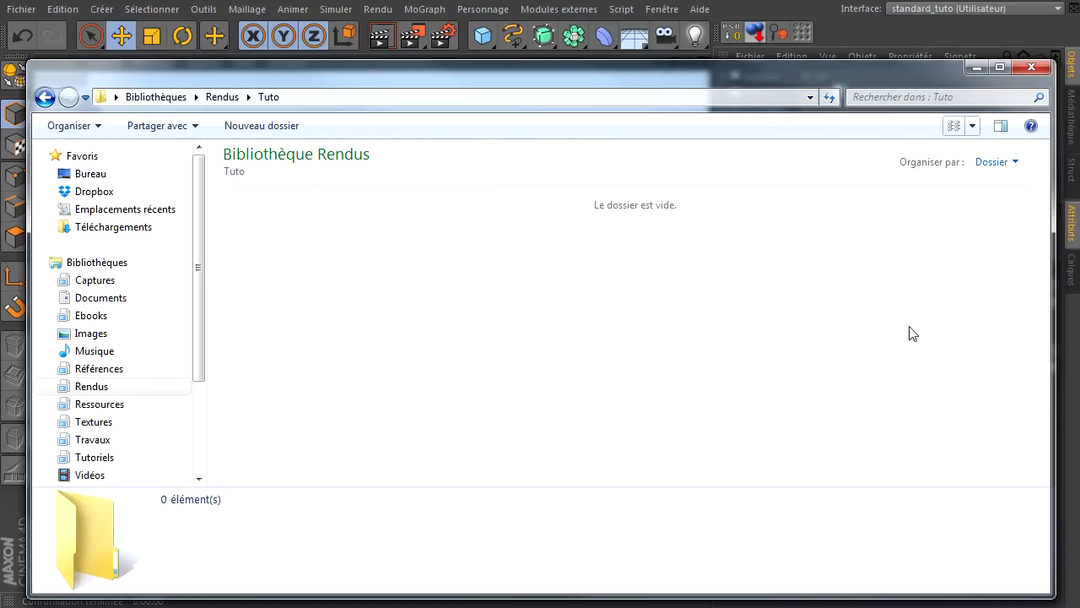
click(841, 32)
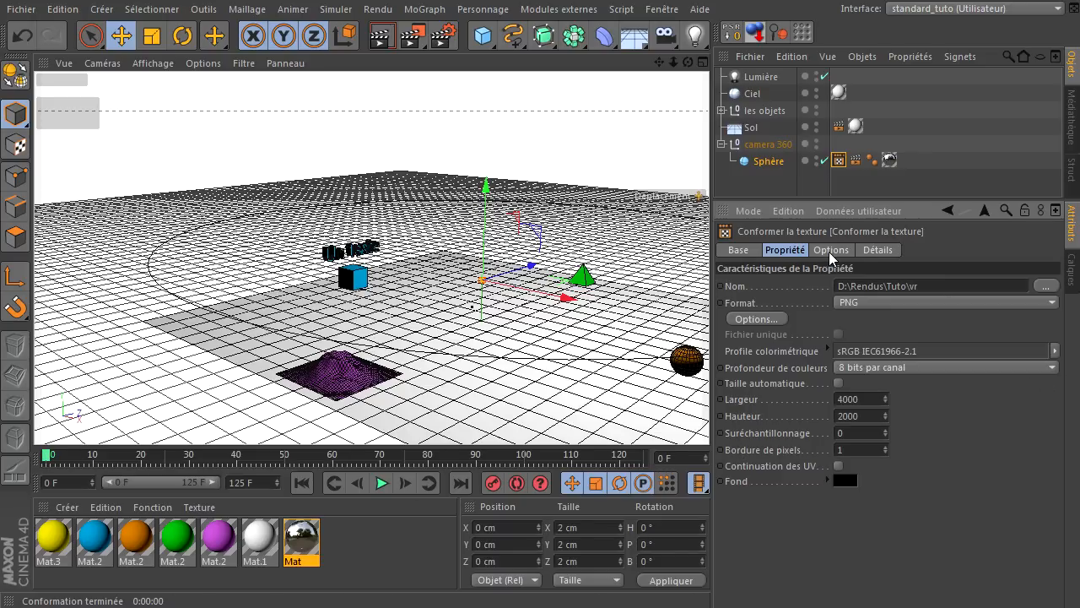
- Start baking the sphere's texture sequence, check the generated files in the Tuto folder, and stop the bake
click(830, 251)
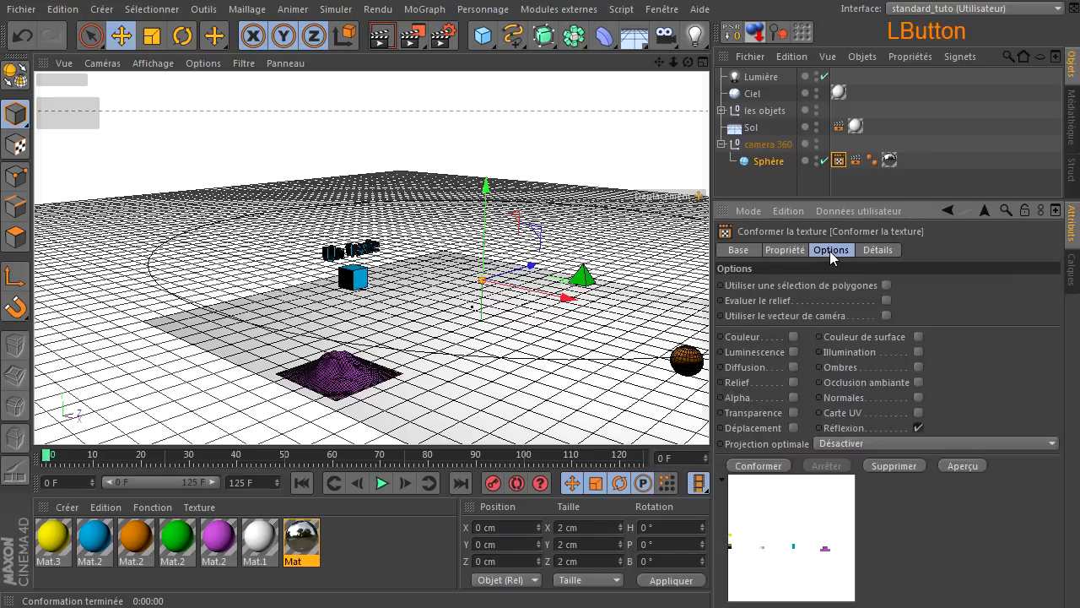
click(756, 467)
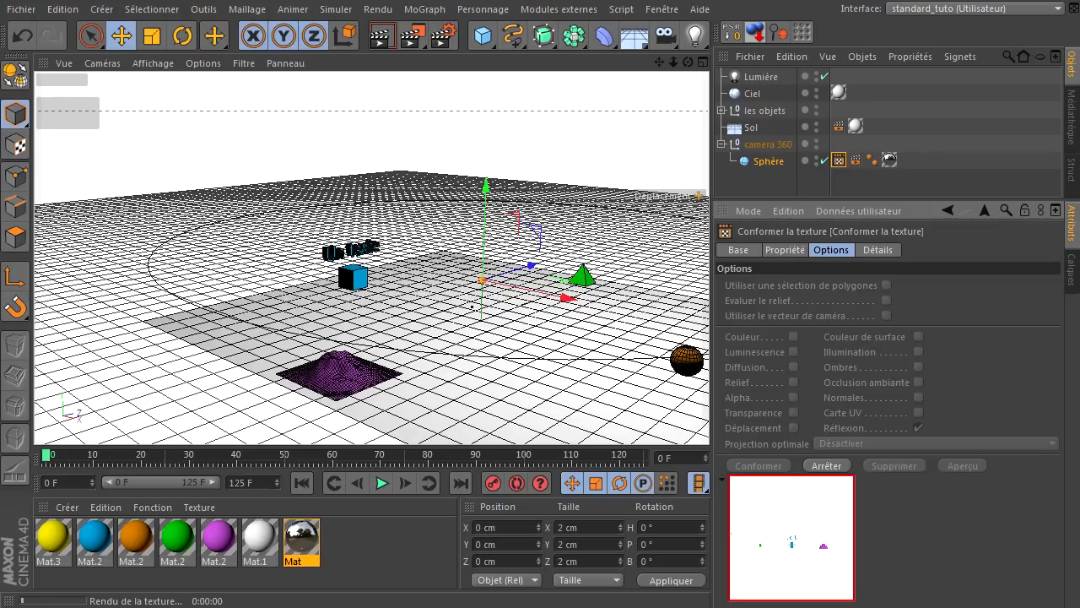
click(410, 604)
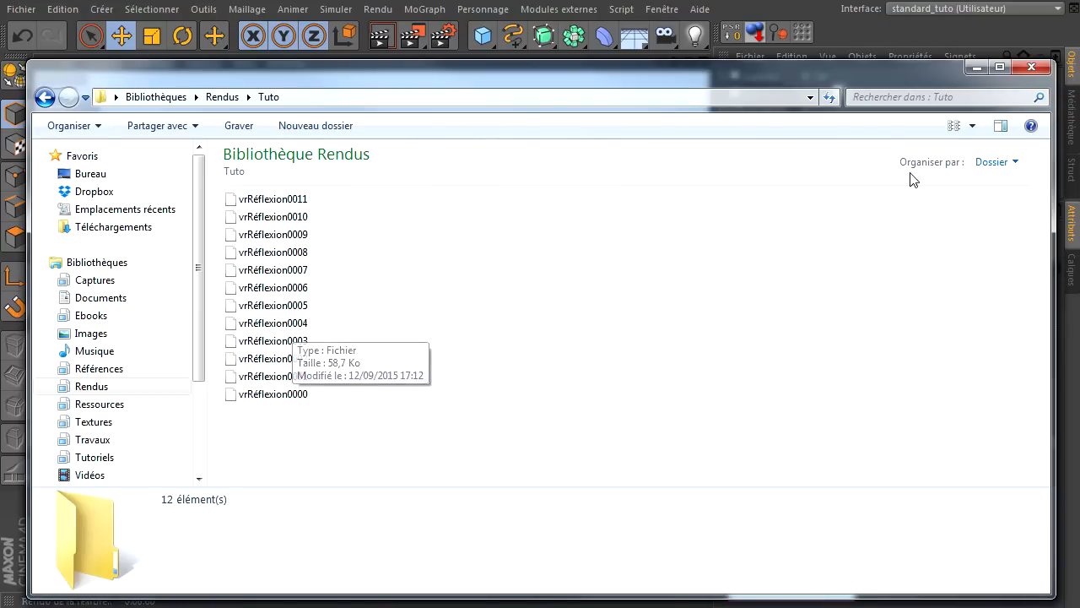
click(859, 34)
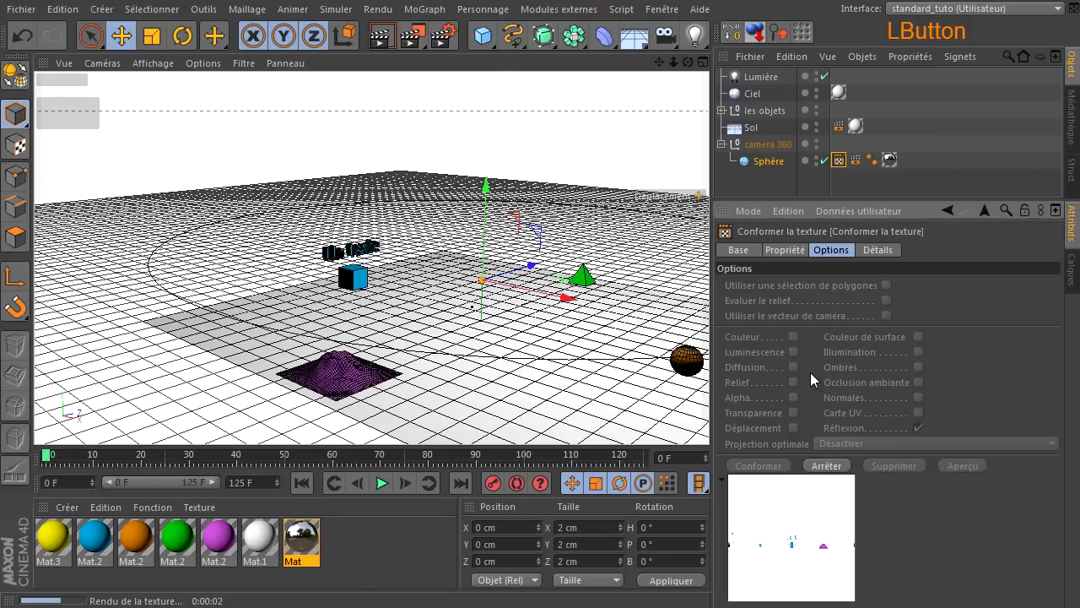
click(827, 465)
click(861, 480)
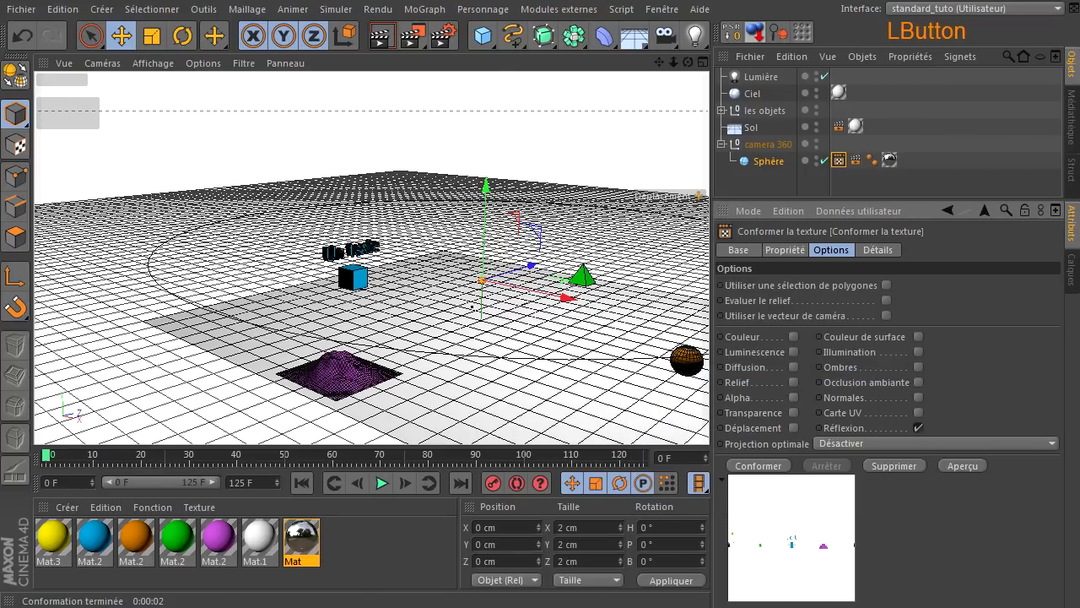
- Switch to Windows Explorer and inspect the file details of vrRéflexion0010 in the Tuto folder
key(alt+Tab)
click(262, 234)
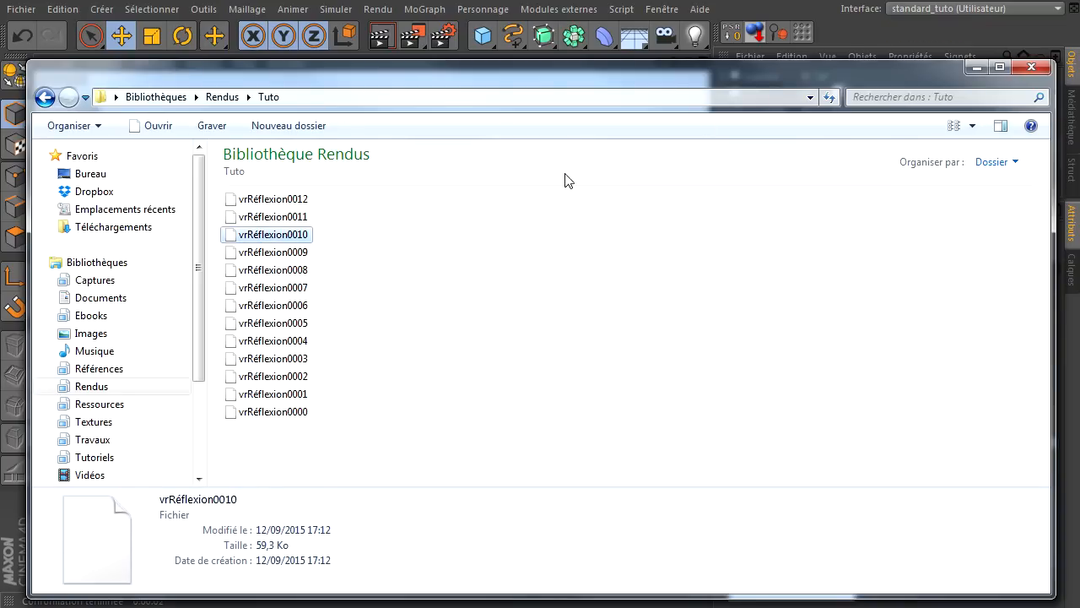
click(854, 36)
- Return to Cinema 4D and set the Conformer la texture tag's file name format to Nom0000.tif
click(878, 252)
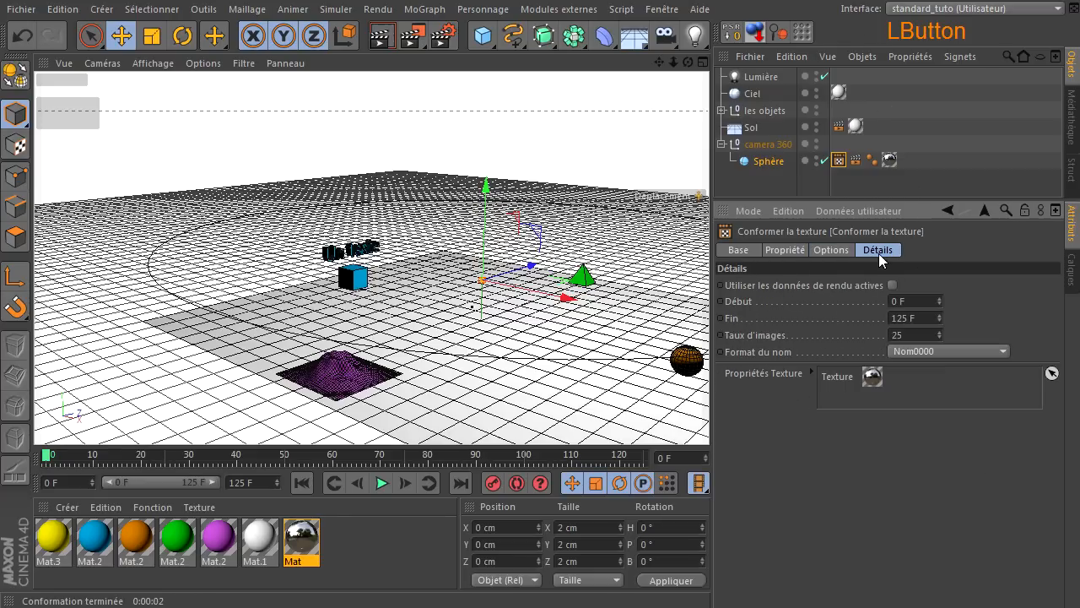
click(965, 352)
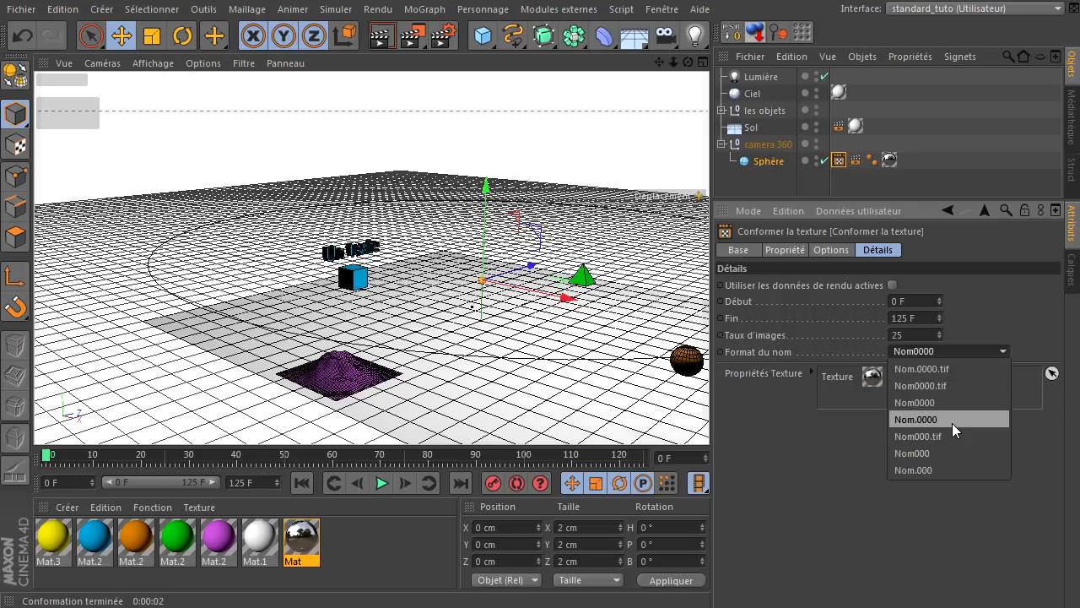
click(945, 386)
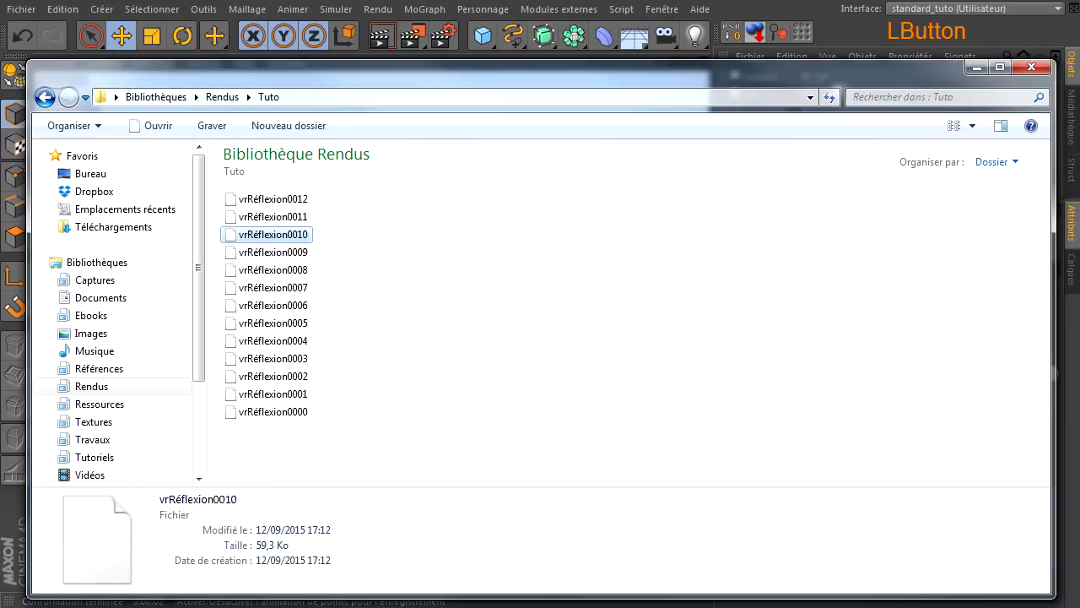
- Switch to Windows Explorer and delete all the vrRéflexion files from the Tuto folder
drag(256, 451, 339, 201)
key(Delete)
key(Return)
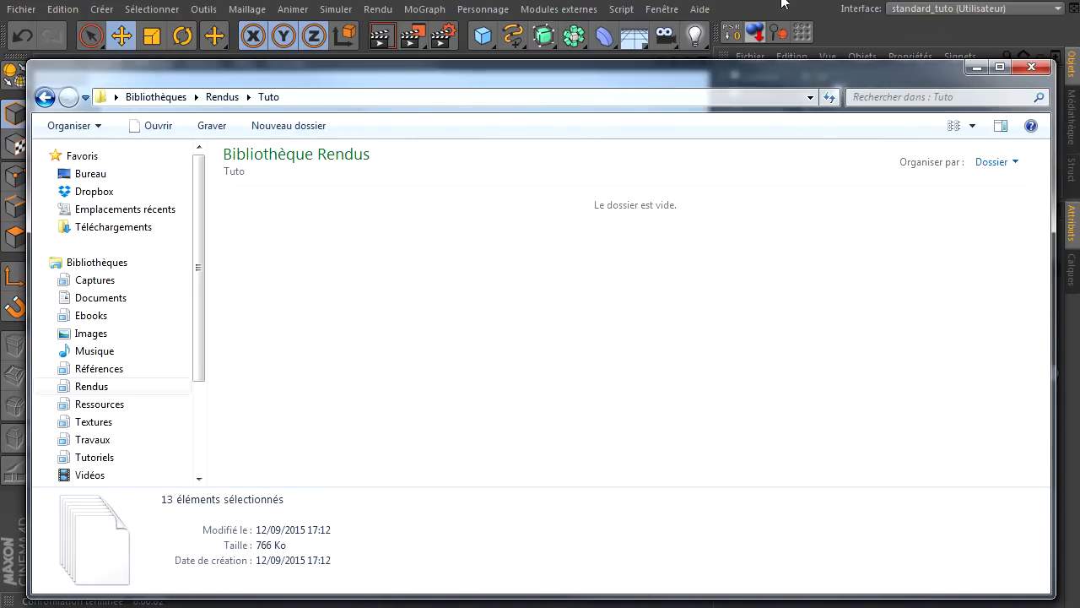
- Switch back to Cinema 4D, preview the sphere's baked reflection and start baking the texture sequence again
click(827, 26)
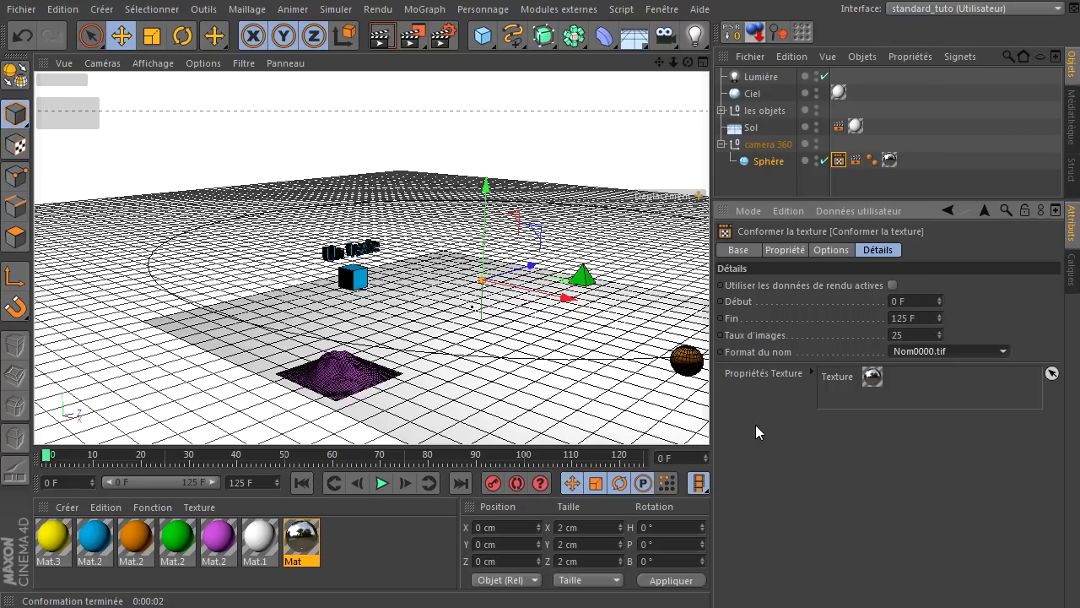
click(827, 250)
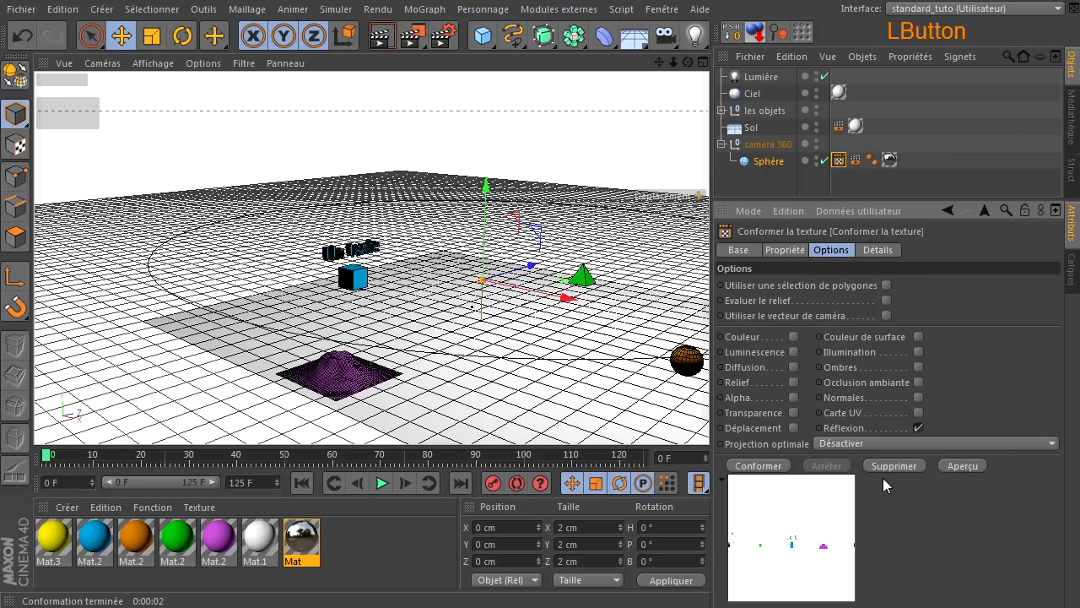
click(958, 463)
click(762, 466)
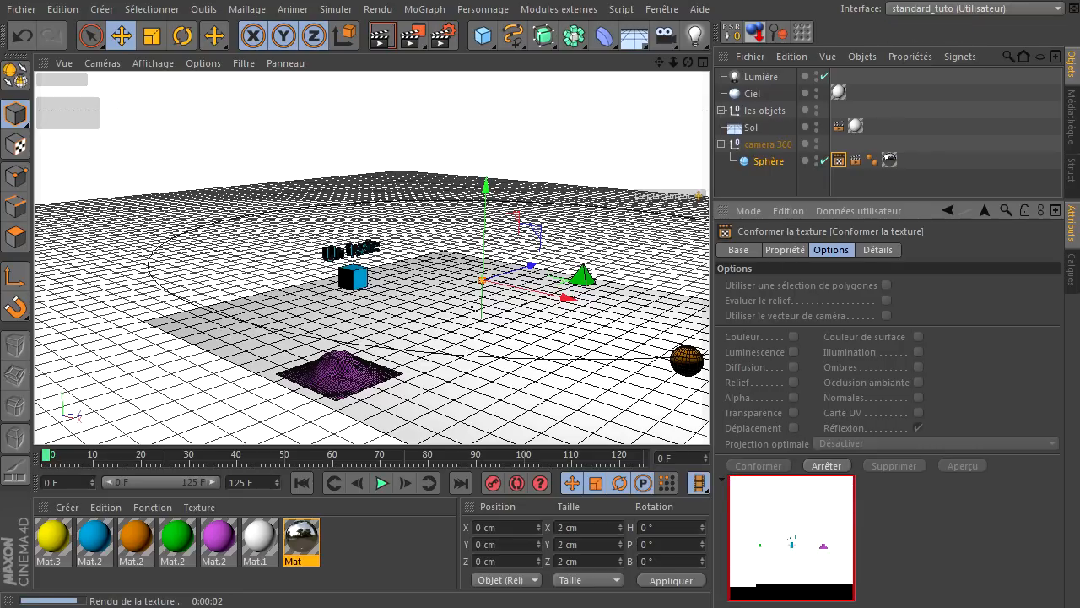
- Check the new files in the Tuto folder against the save name and format of the running bake
key(alt+Tab)
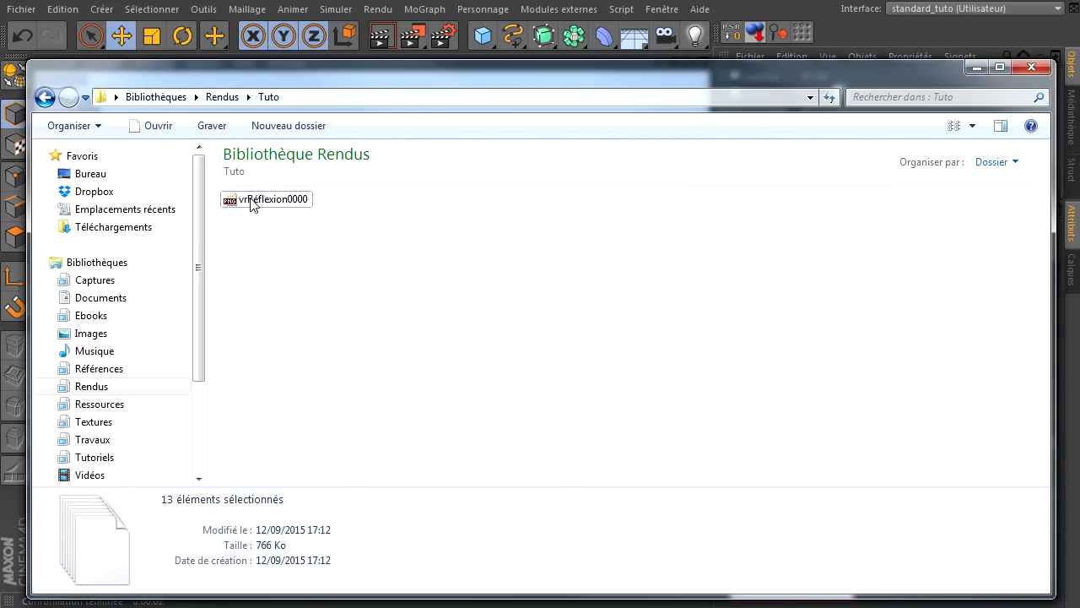
drag(447, 78, 538, 421)
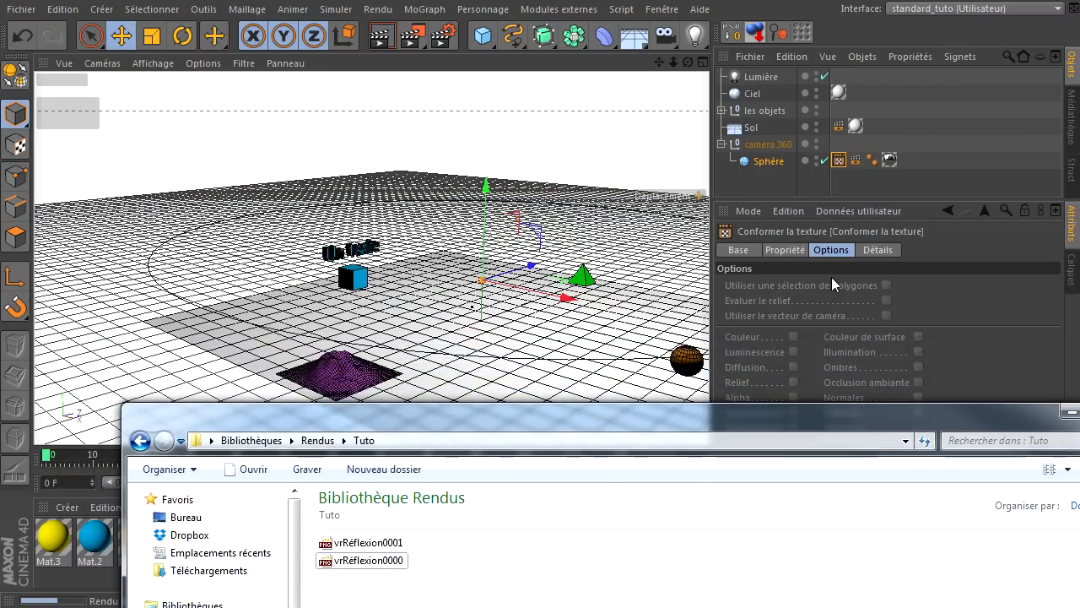
click(784, 249)
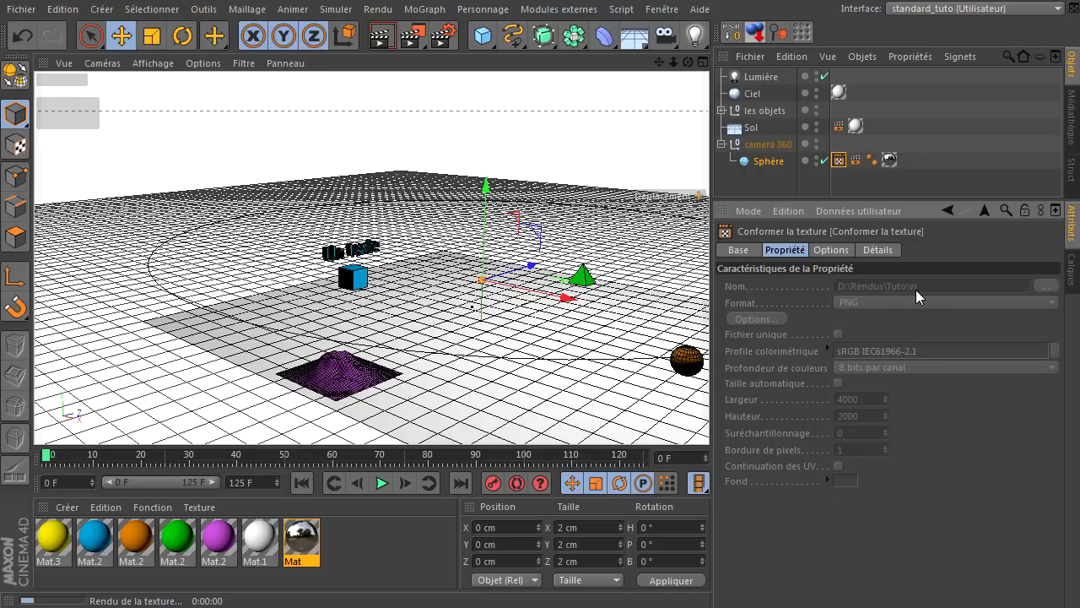
click(830, 249)
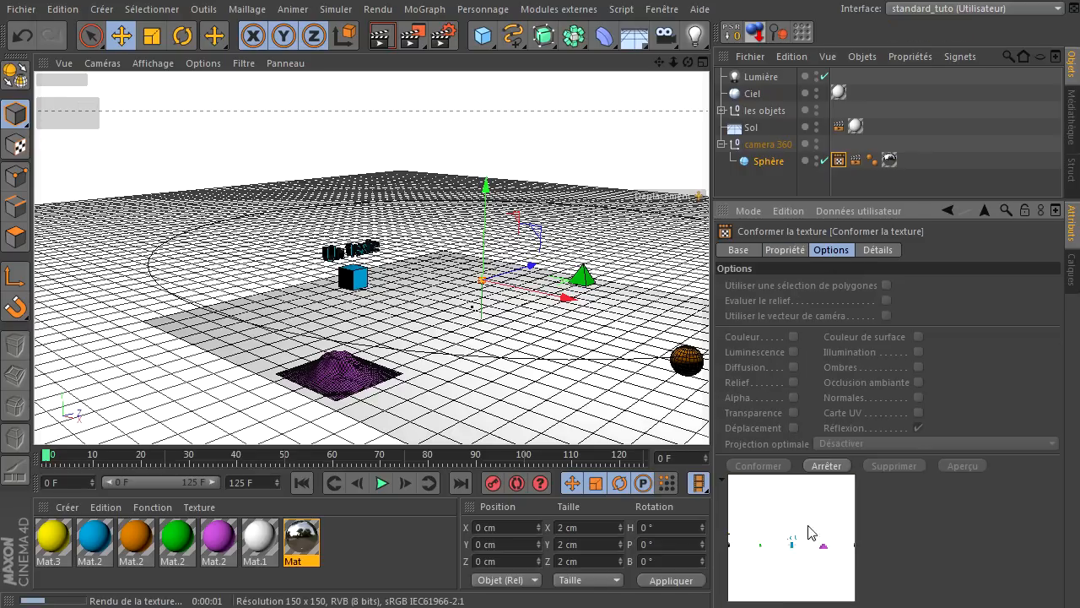
- Switch to Windows Explorer and inspect the file details of vrRéflexion0002 in the Tuto folder
key(alt+Tab)
drag(633, 417, 548, 46)
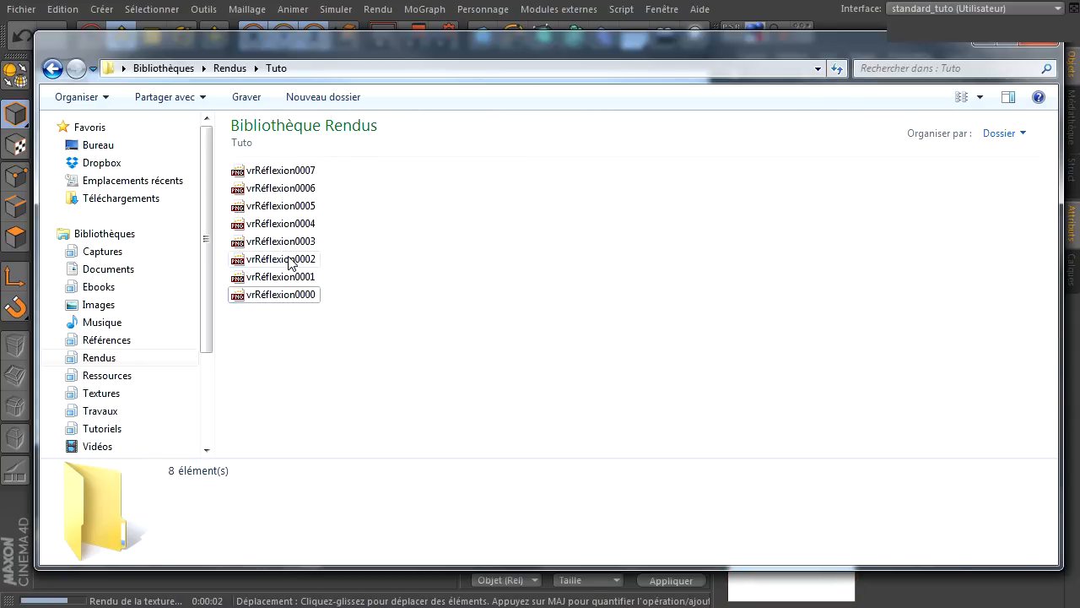
click(294, 262)
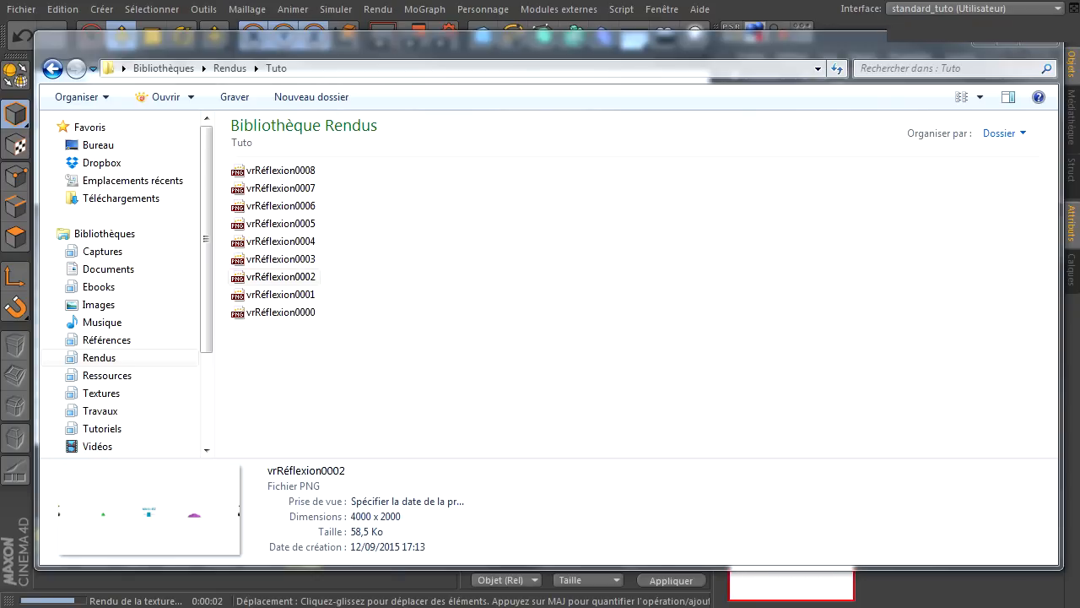
- Open vrRéflexion0002 in XnView, flip it horizontally, and close it without saving the change
double_click(281, 276)
drag(394, 85, 206, 12)
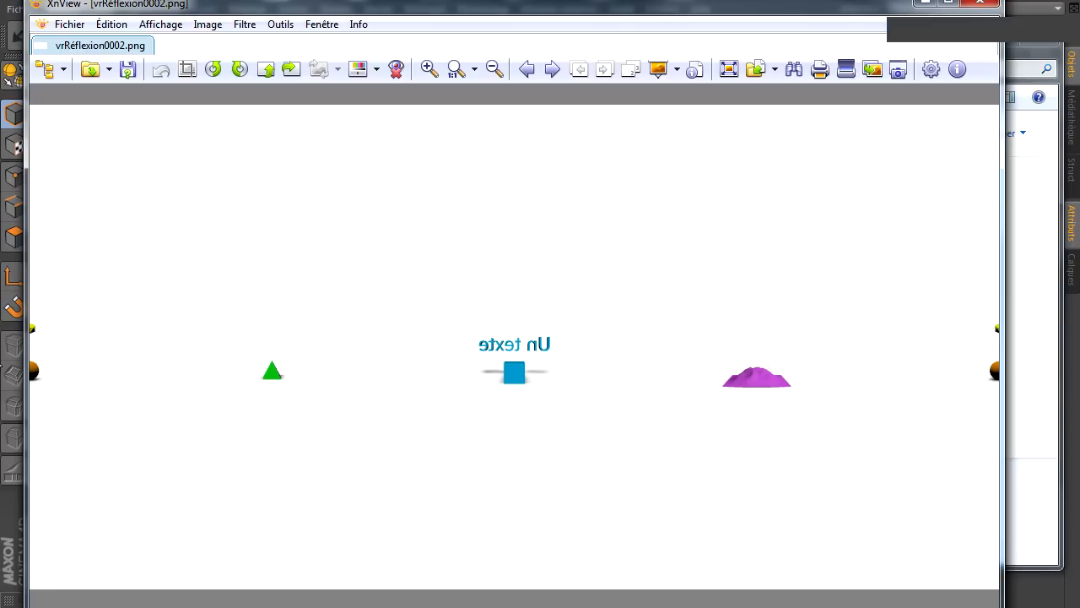
click(291, 74)
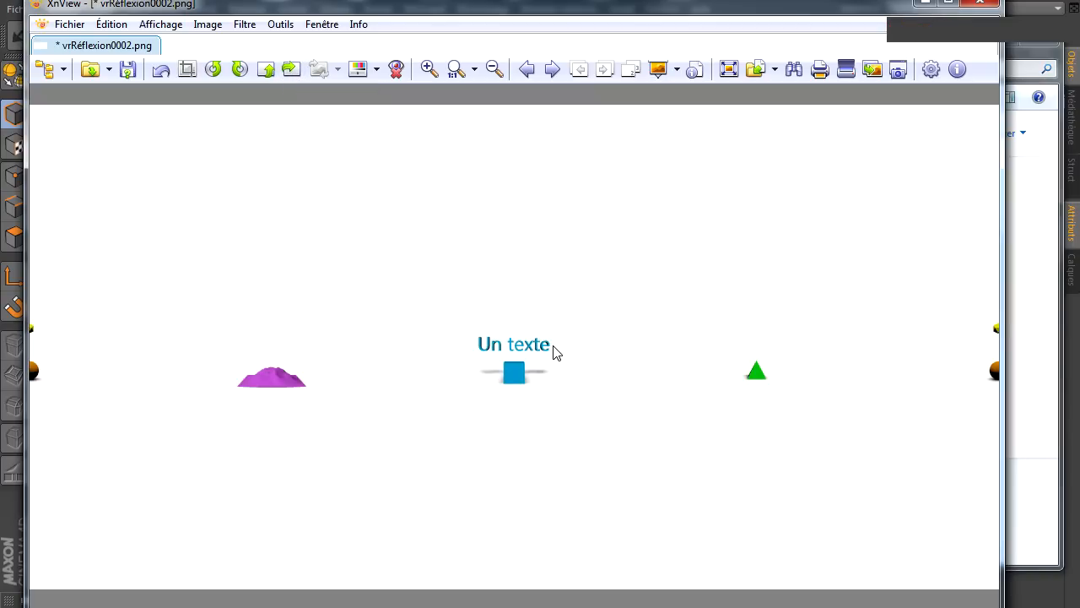
click(948, 2)
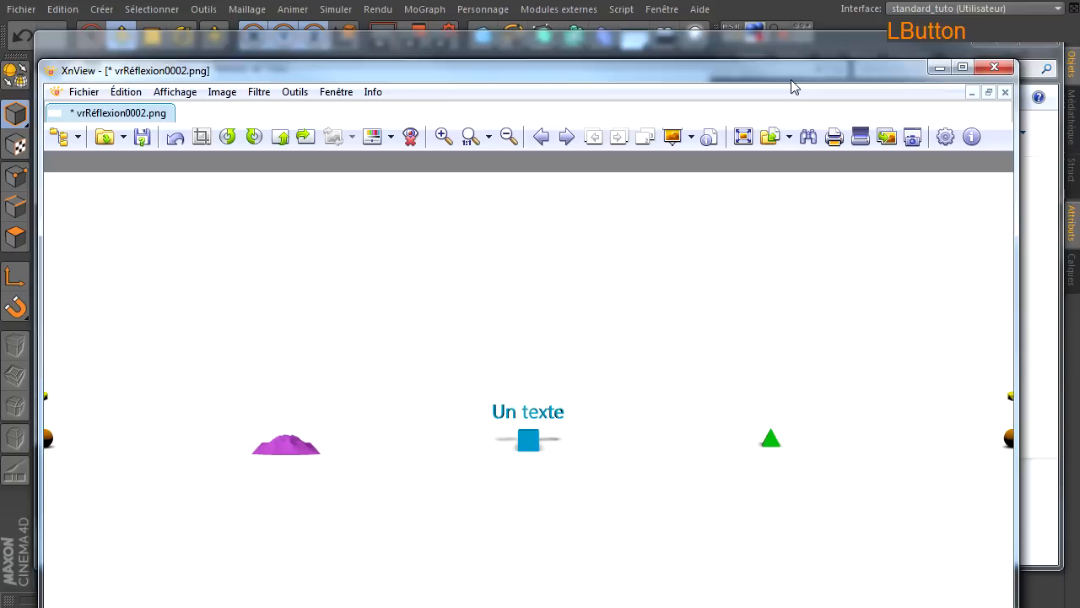
click(1007, 93)
click(531, 436)
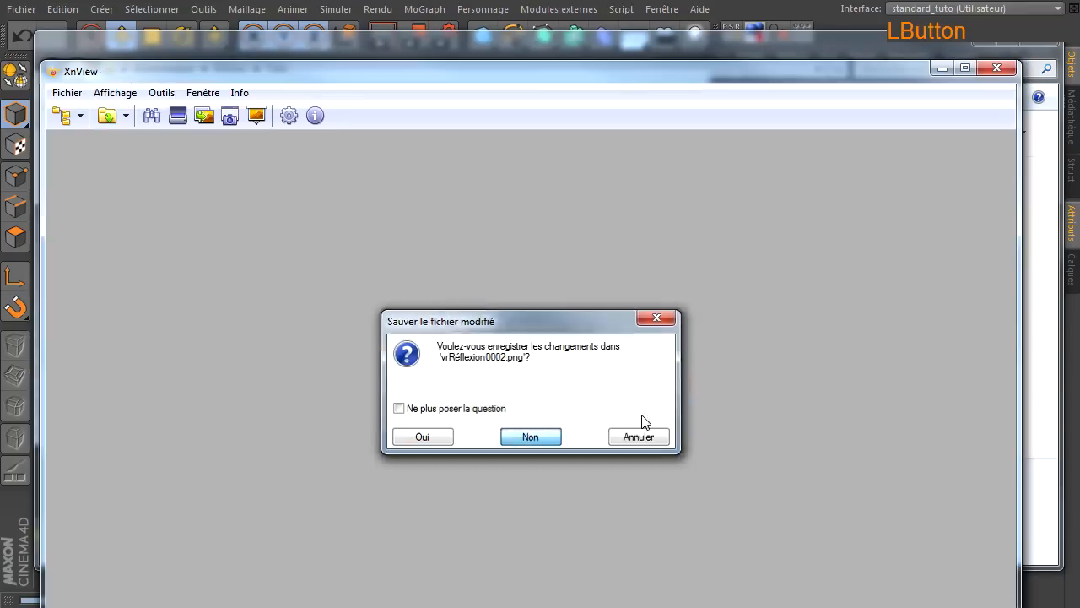
click(996, 68)
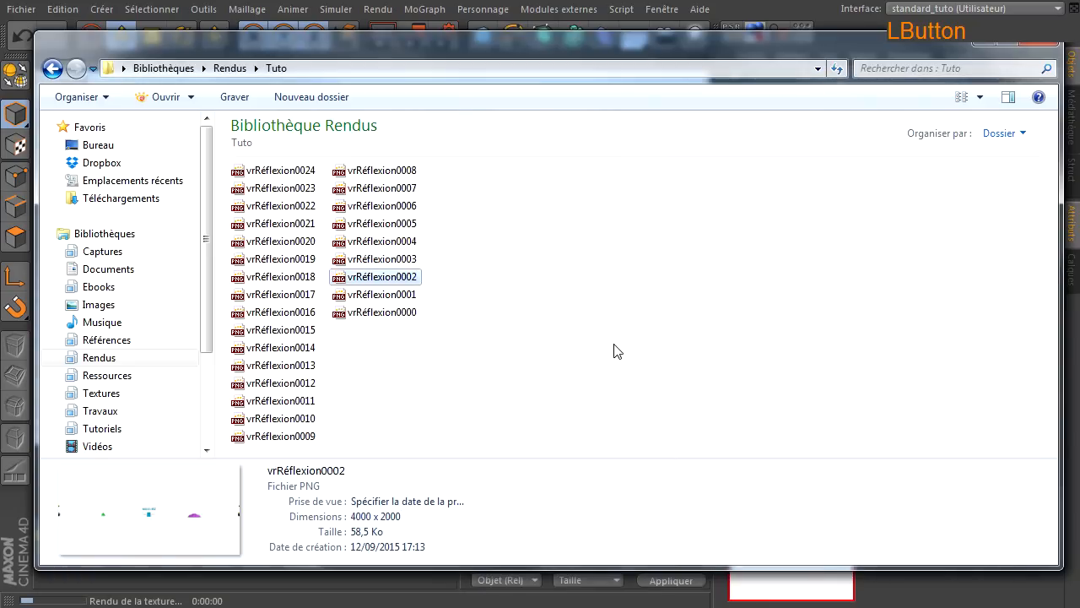
- Review the numbered PNG sequence in the Tuto folder while repositioning the Explorer window over the scene
click(699, 282)
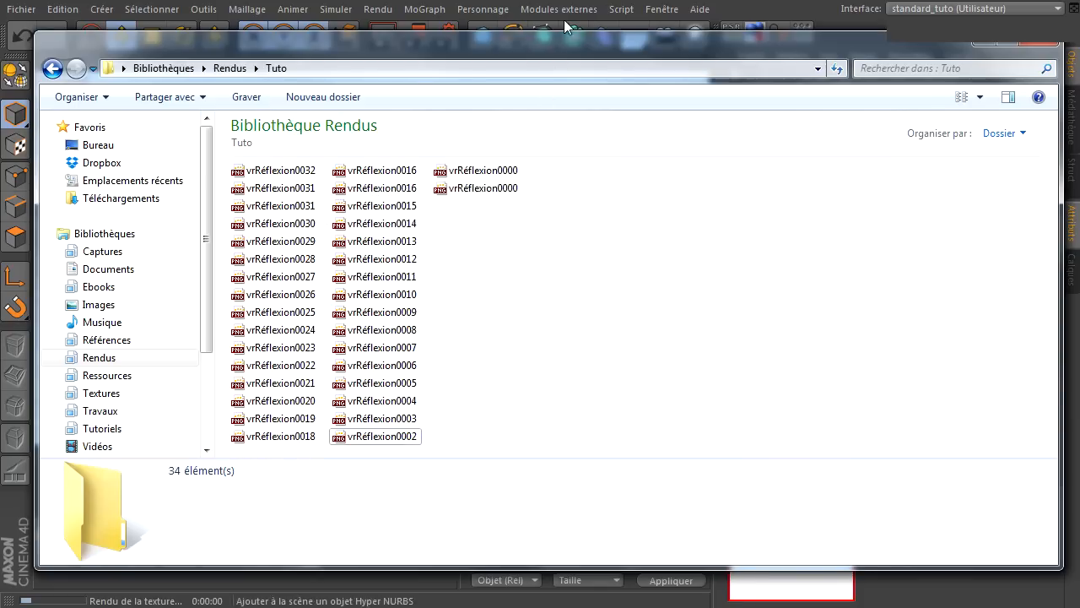
drag(573, 36, 941, 104)
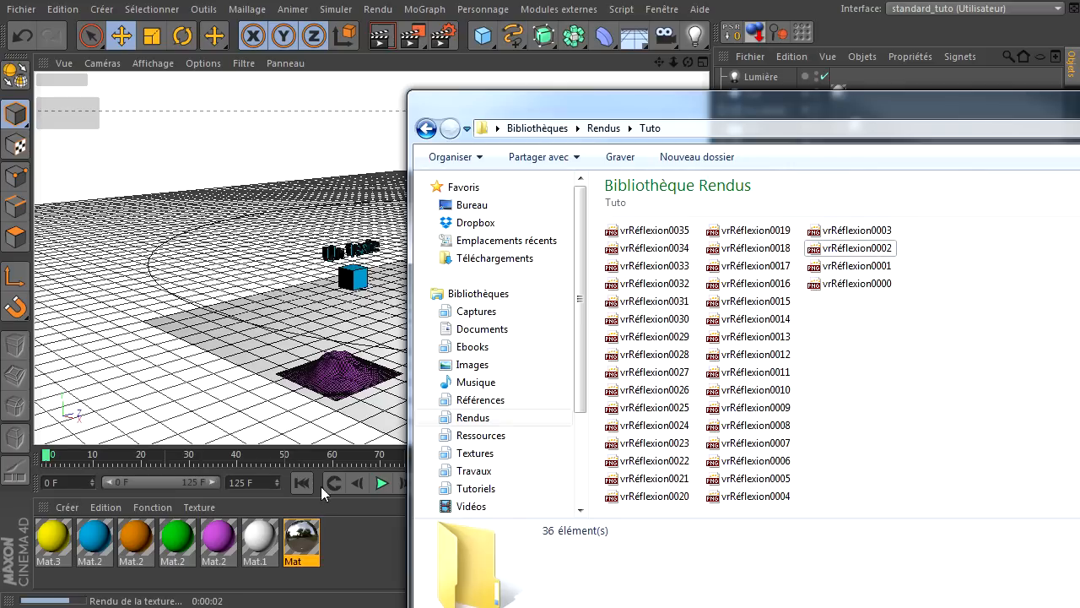
drag(707, 106, 619, 105)
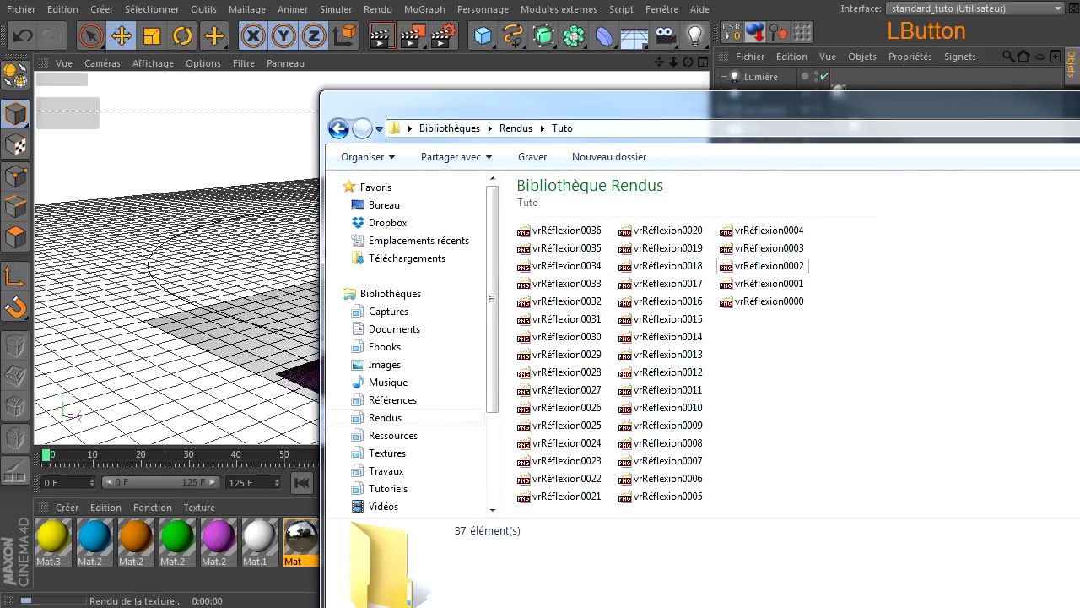
drag(707, 109, 418, 71)
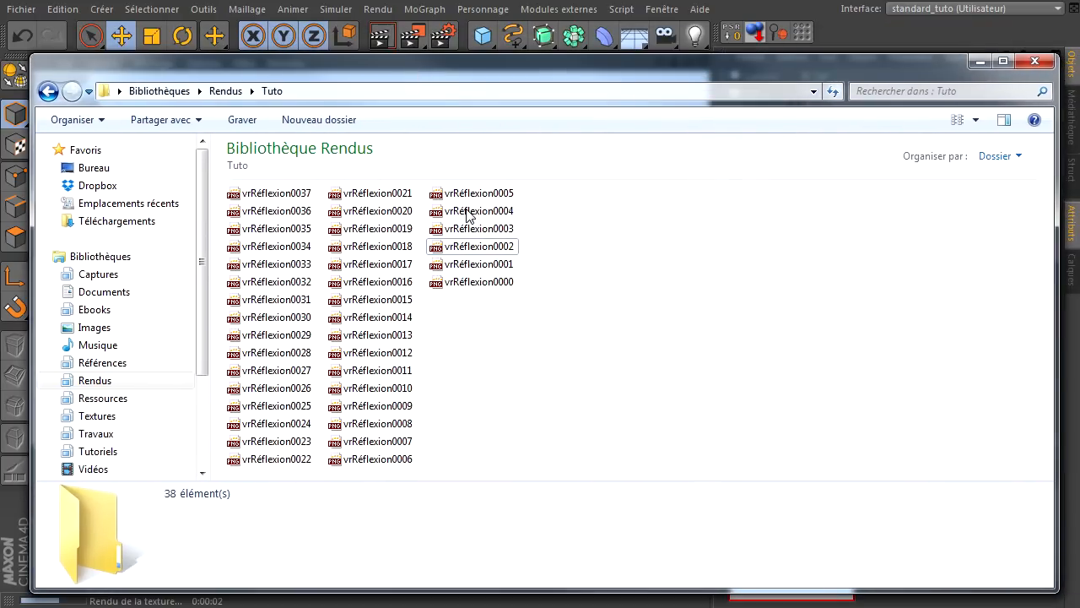
- Open vrRéflexion0015 in XnView, examine its cube, pyramid and purple relief at full size, and close it
double_click(381, 301)
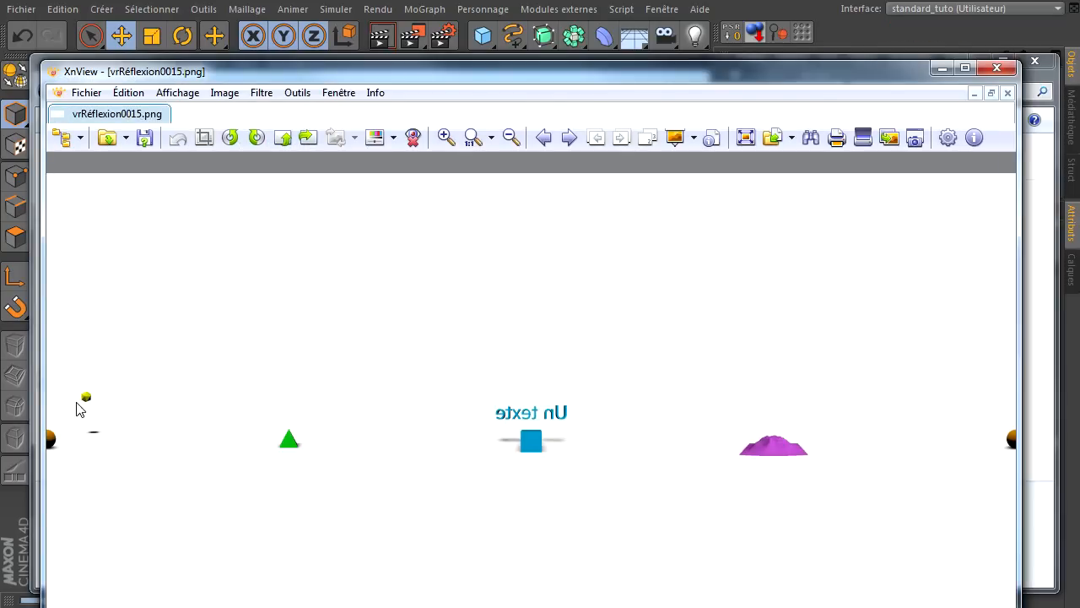
click(474, 137)
drag(476, 74, 478, 56)
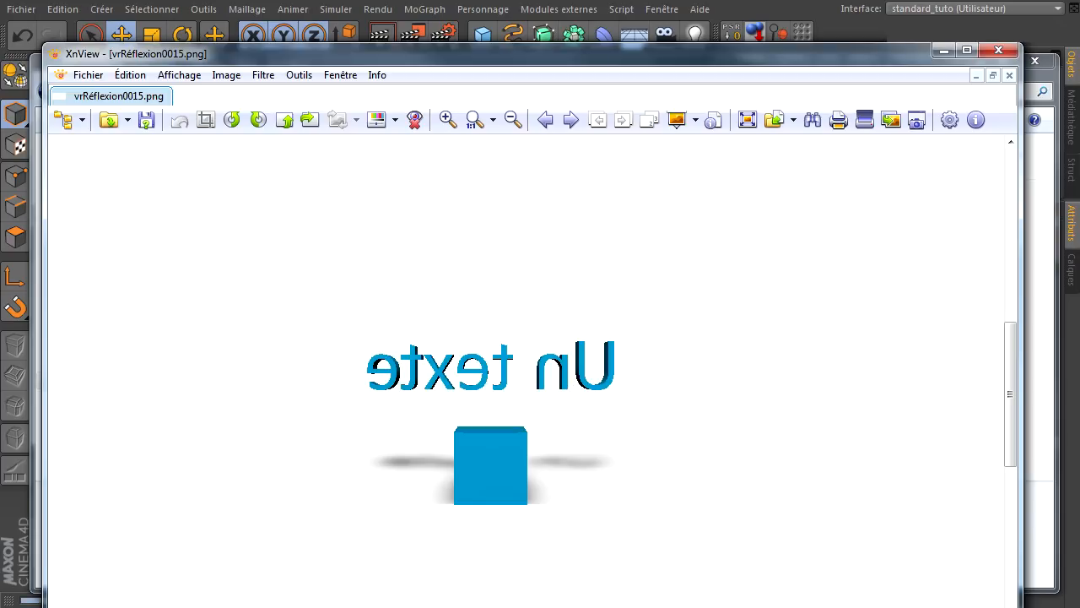
drag(325, 506, 953, 507)
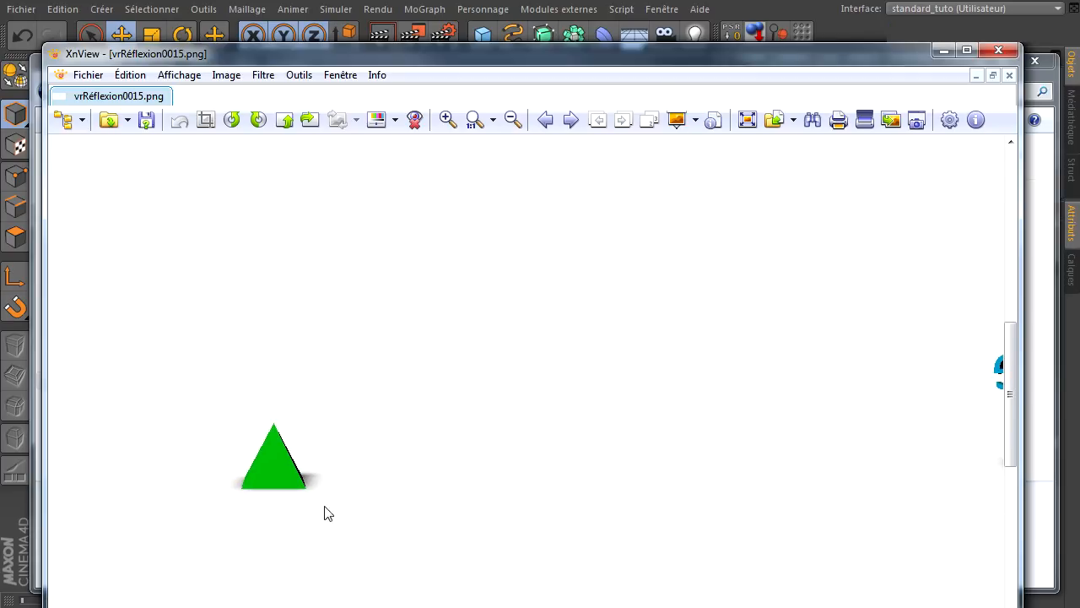
drag(278, 607, 739, 607)
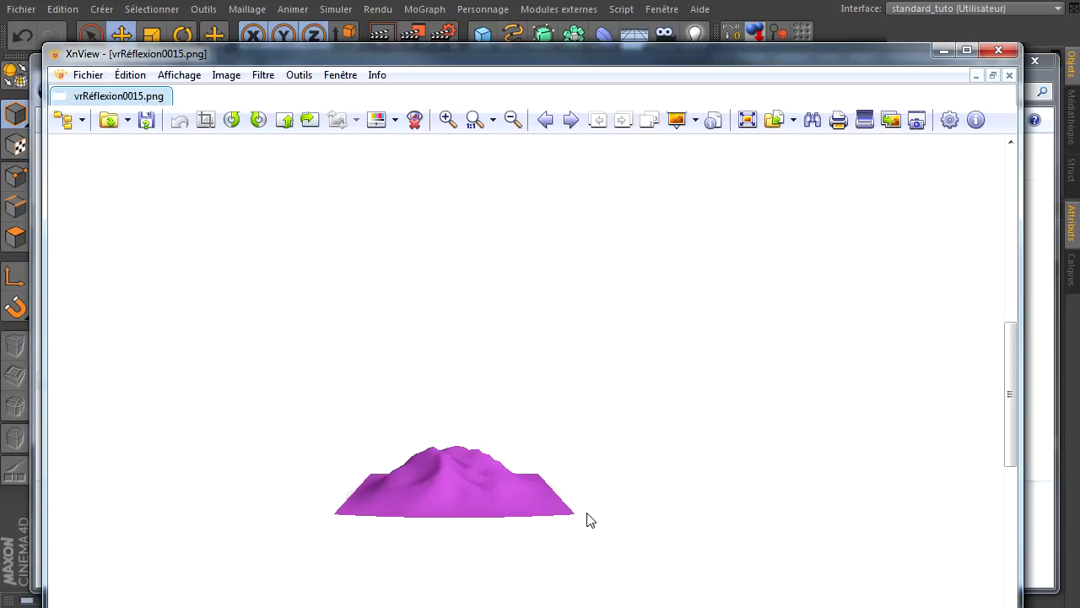
click(512, 119)
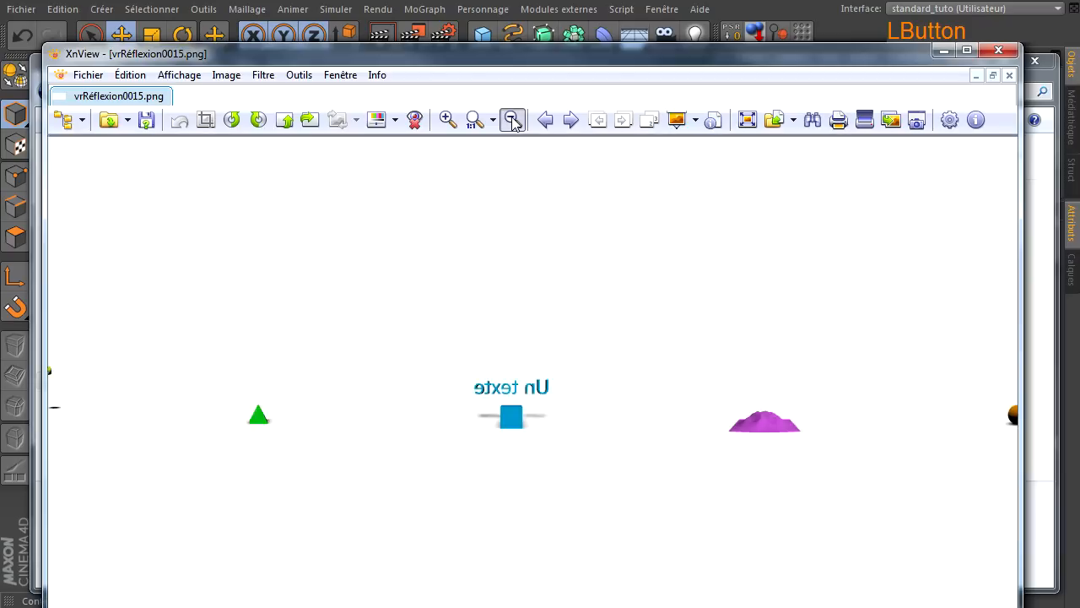
click(999, 49)
click(602, 378)
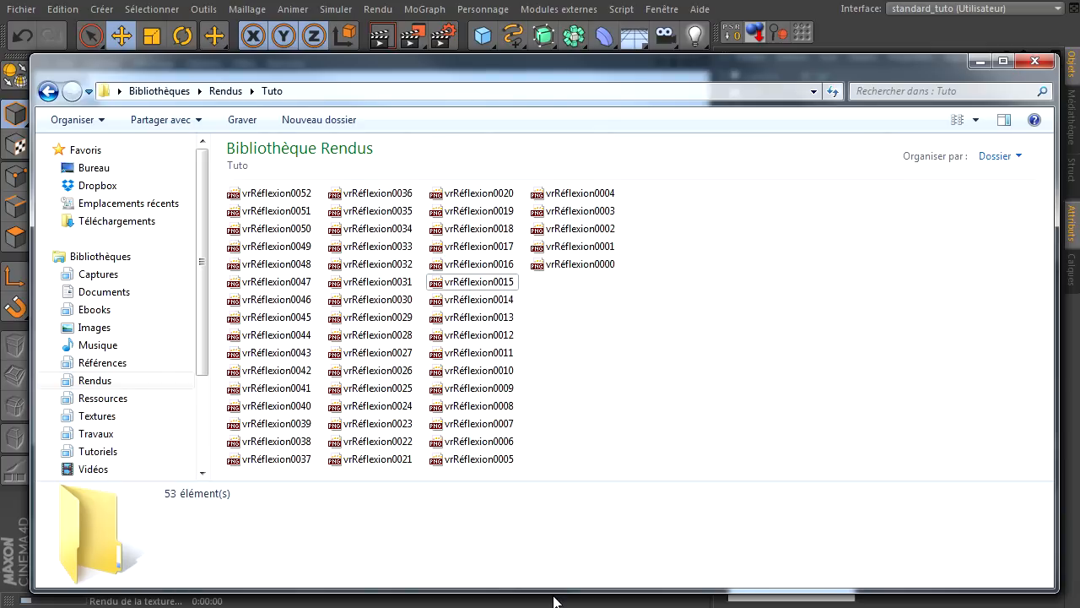
- Shorten the Explorer window, open vrRéflexion0050 in XnView to examine the animated yellow object, and close it
drag(557, 598, 558, 547)
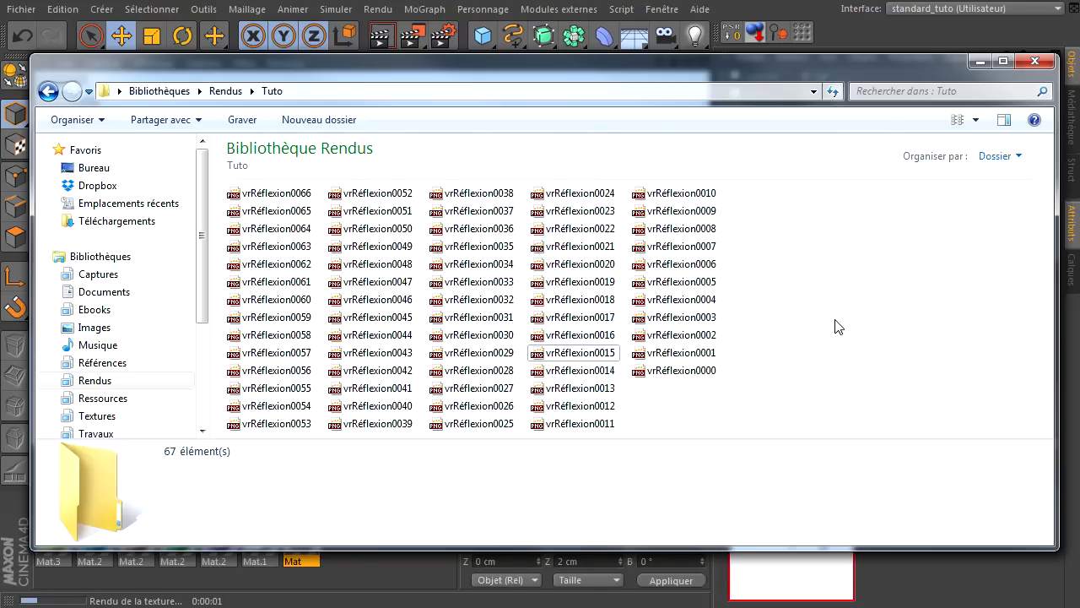
double_click(376, 229)
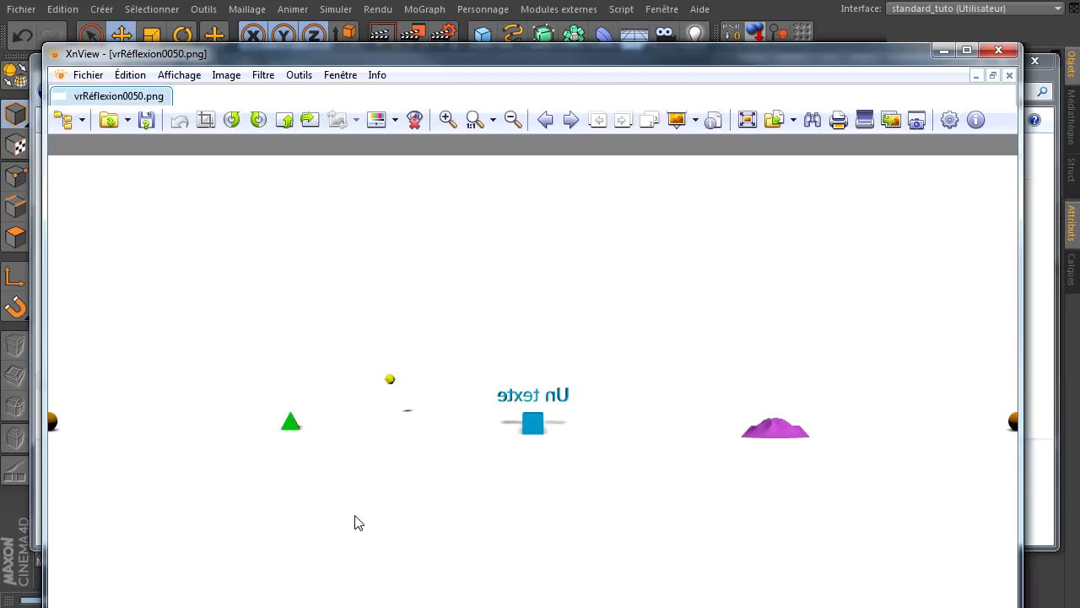
click(998, 50)
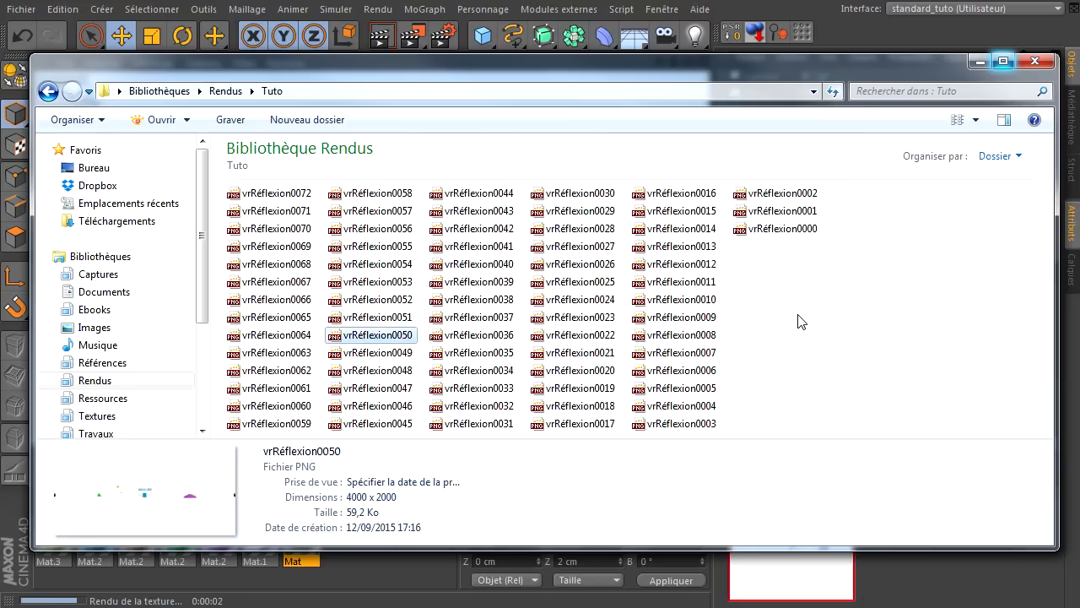
click(800, 320)
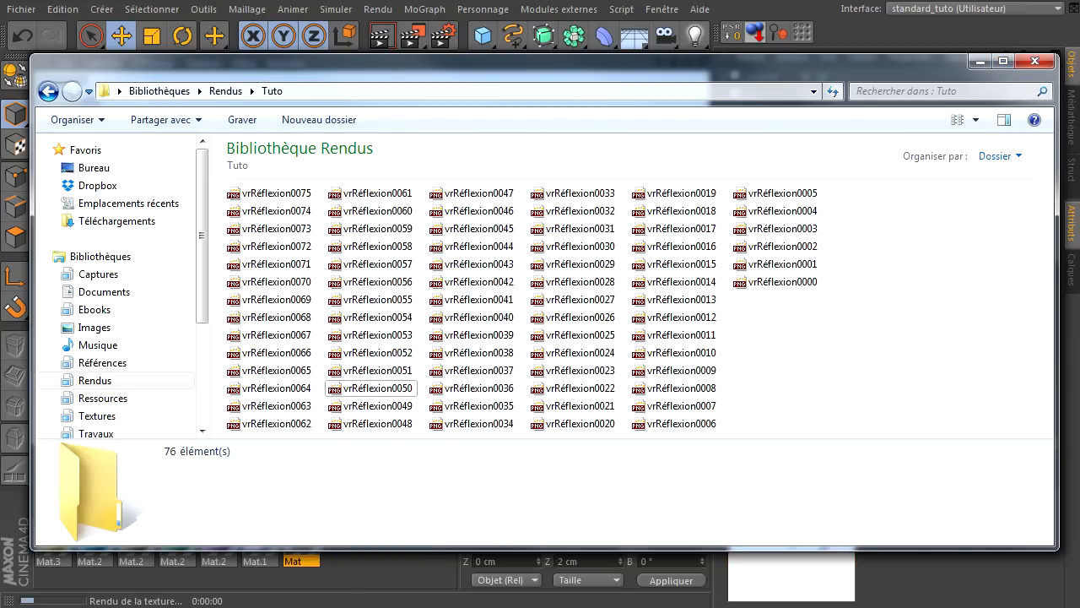
- Switch to the browser and review the article on 360º VR animation with Cinema 4D, including its baking settings
key(alt+Tab)
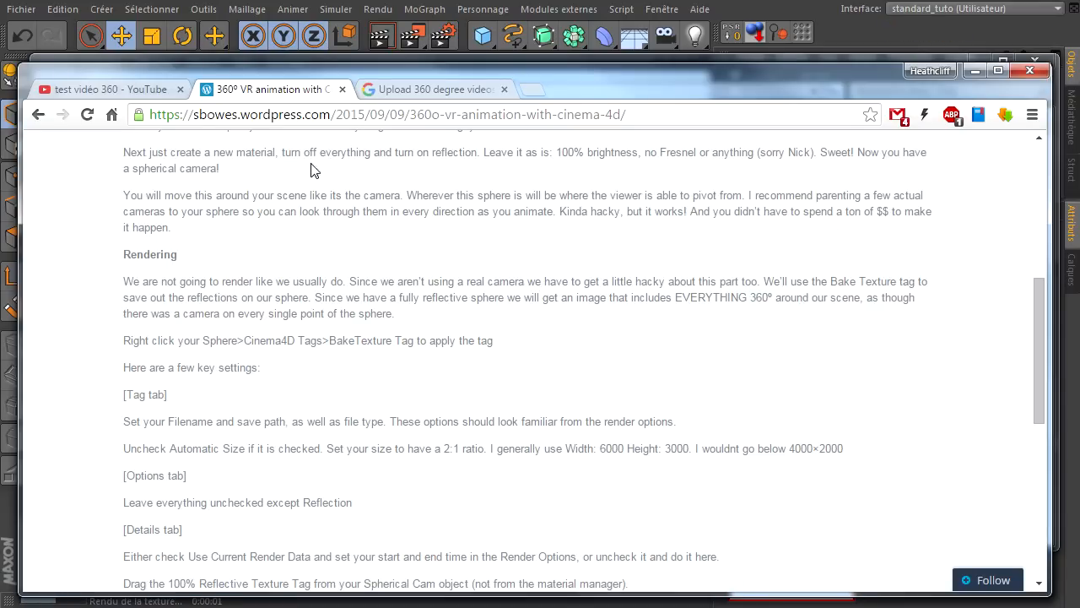
scroll(309, 277, up, 5)
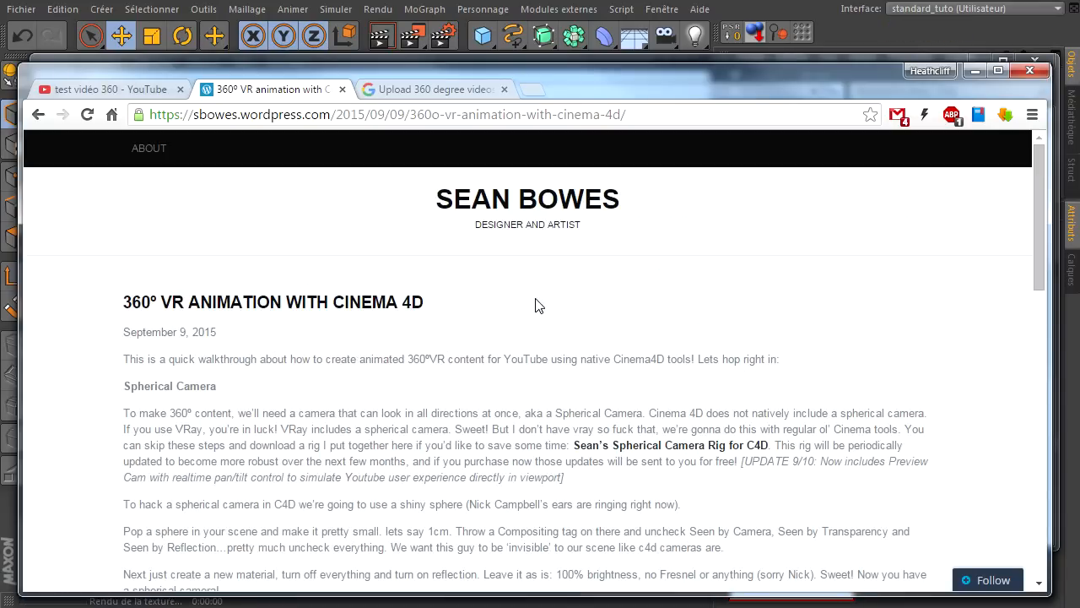
scroll(529, 339, down, 15)
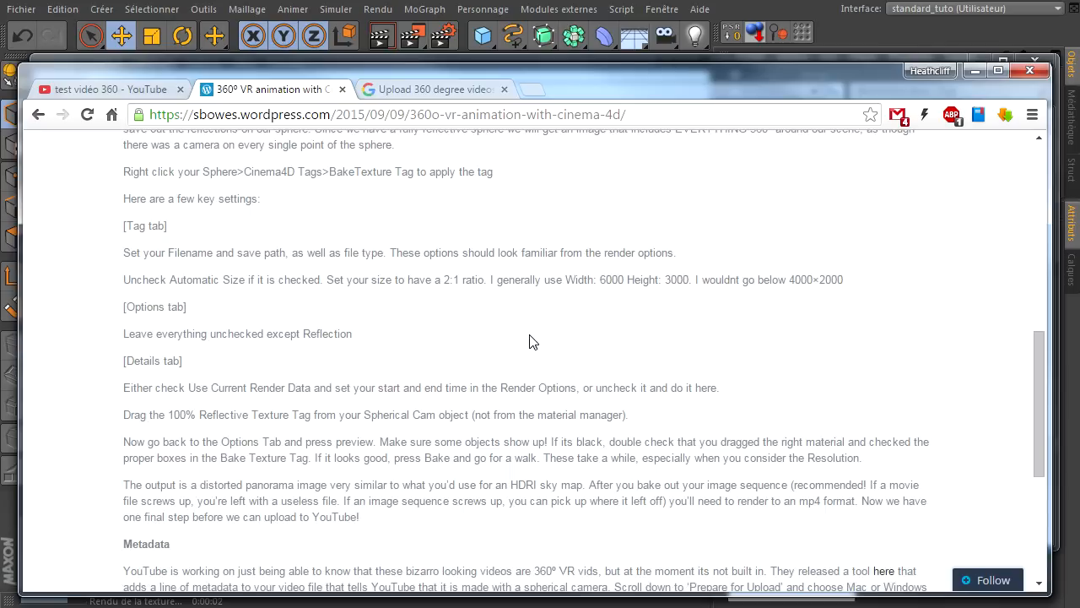
- Review the article's Metadata section and YouTube Help's instructions for preparing 360 degree videos for upload
scroll(530, 340, down, 2)
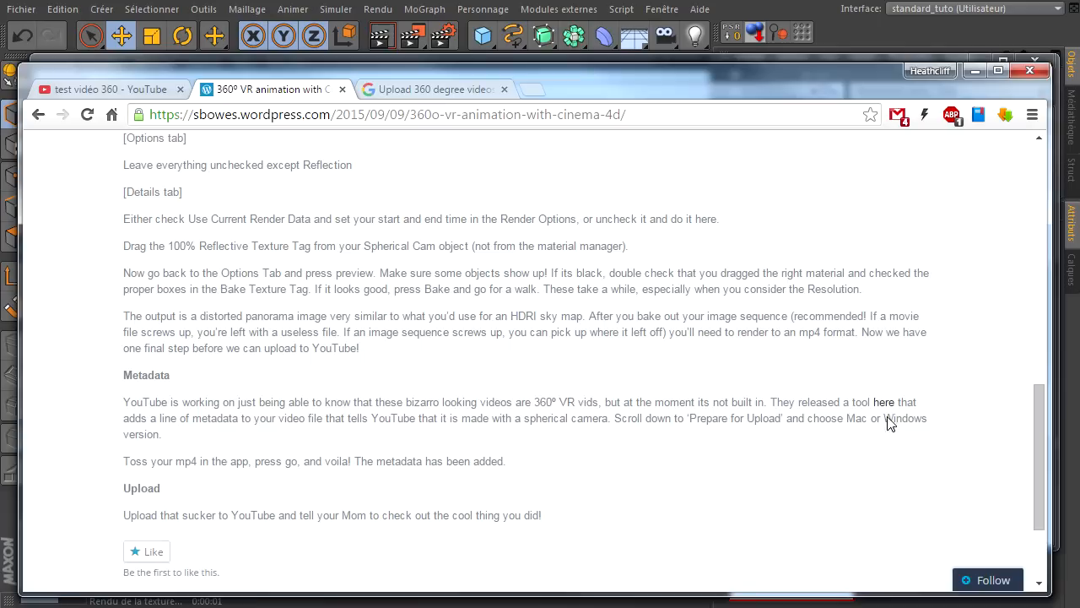
click(425, 88)
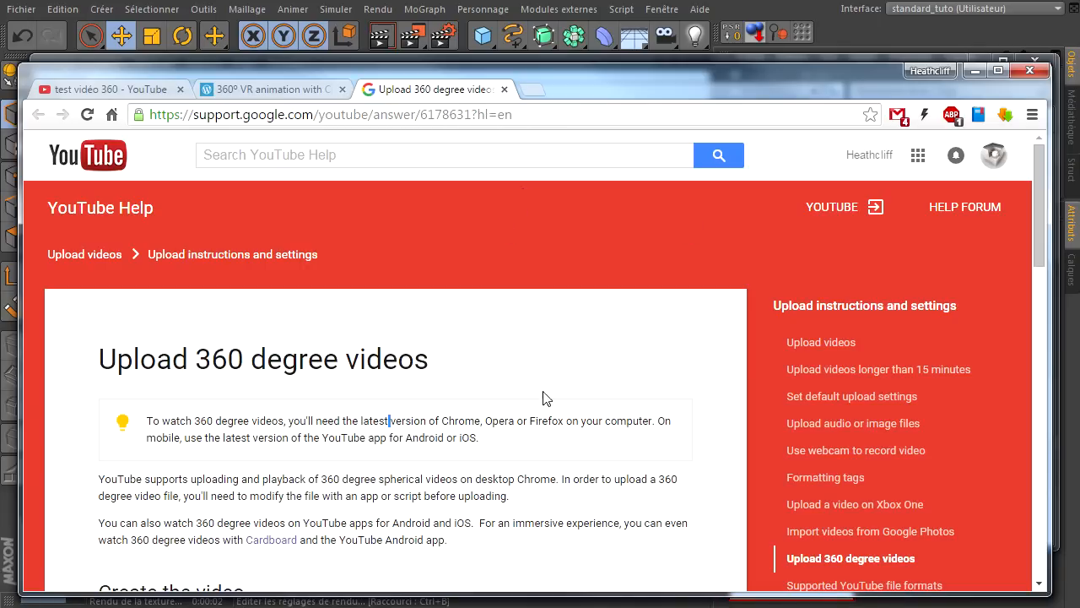
click(257, 273)
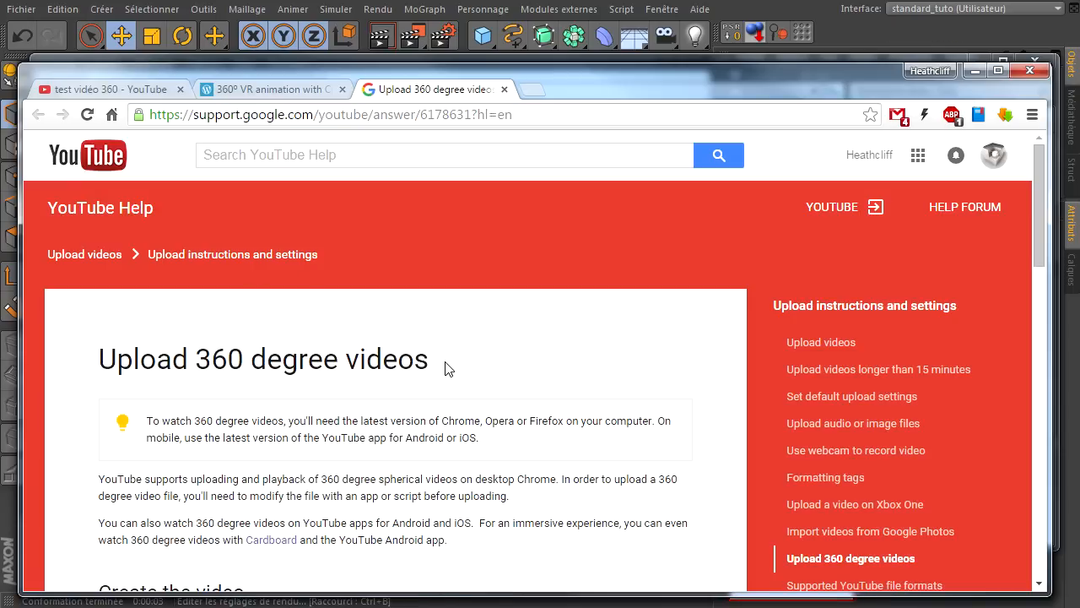
scroll(432, 327, down, 2)
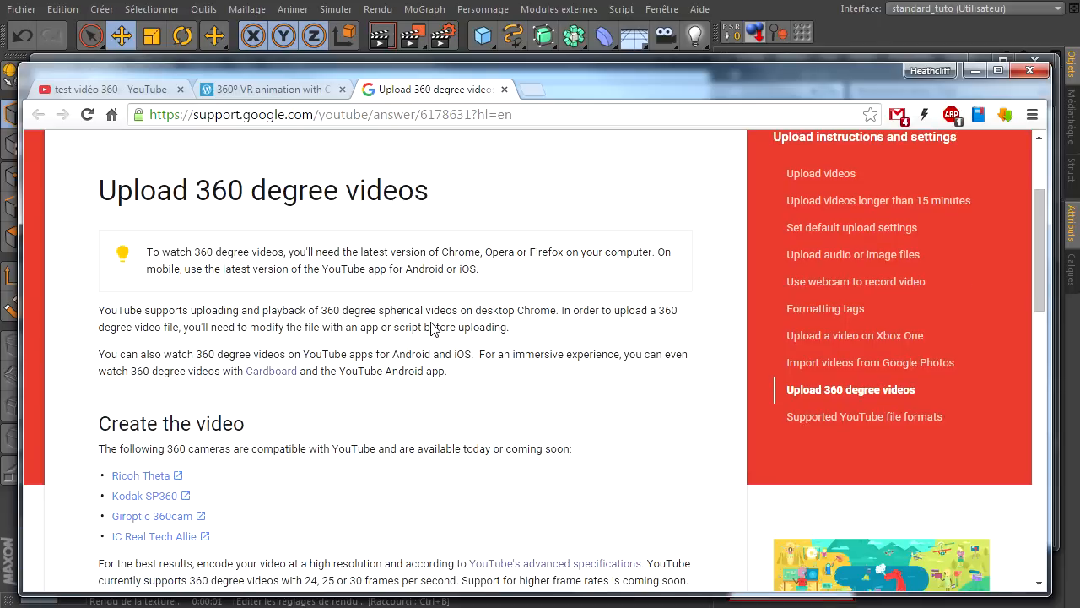
scroll(431, 329, down, 6)
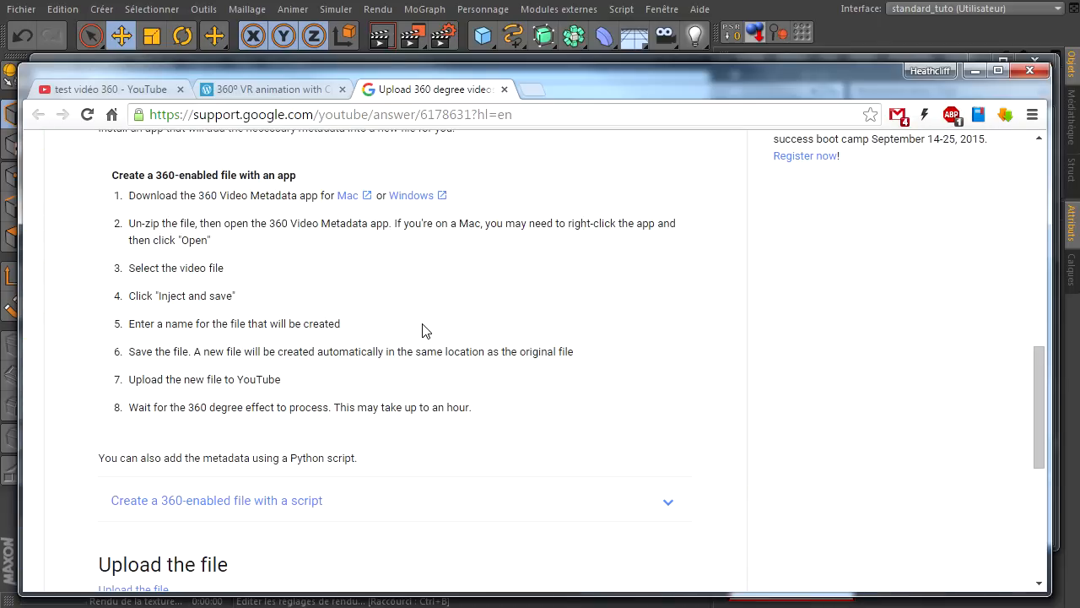
scroll(139, 163, up, 1)
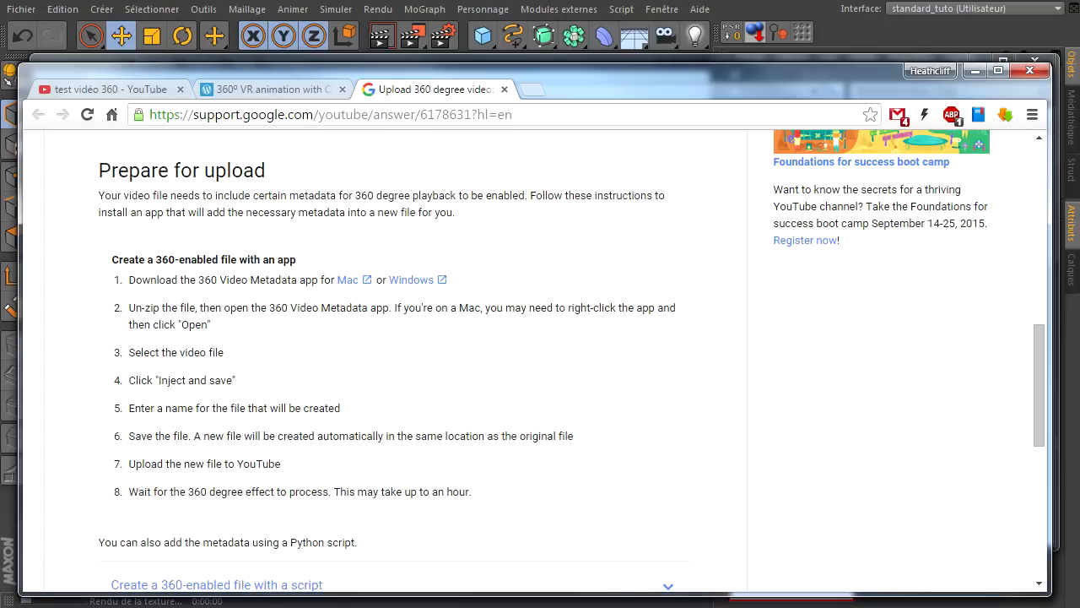
- Examine the 360VideoMetadataTool application in its download folder alongside the Upload the file section on YouTube Help
click(377, 604)
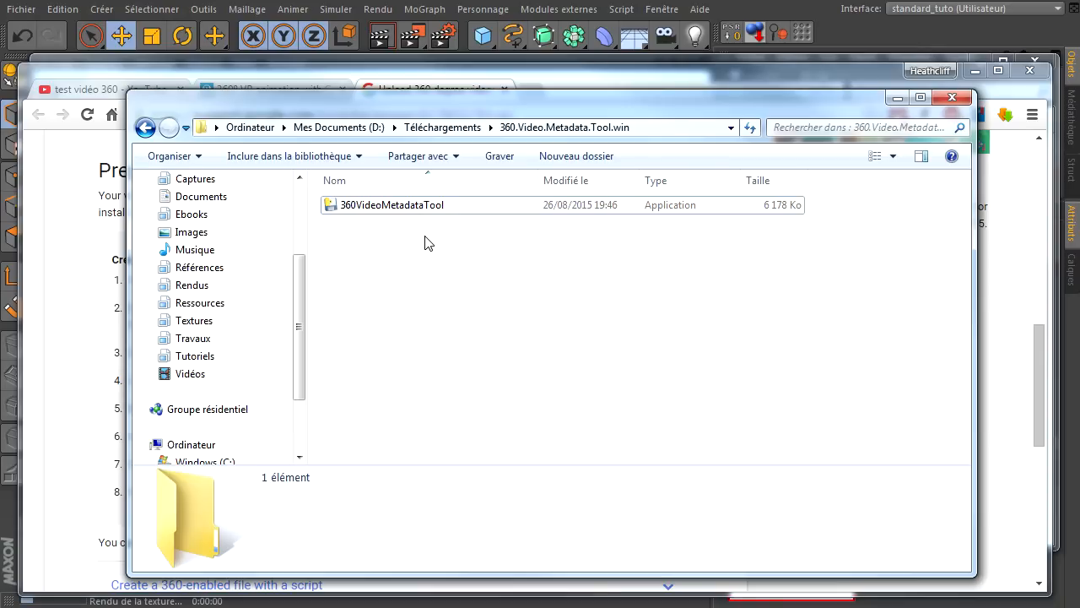
click(605, 80)
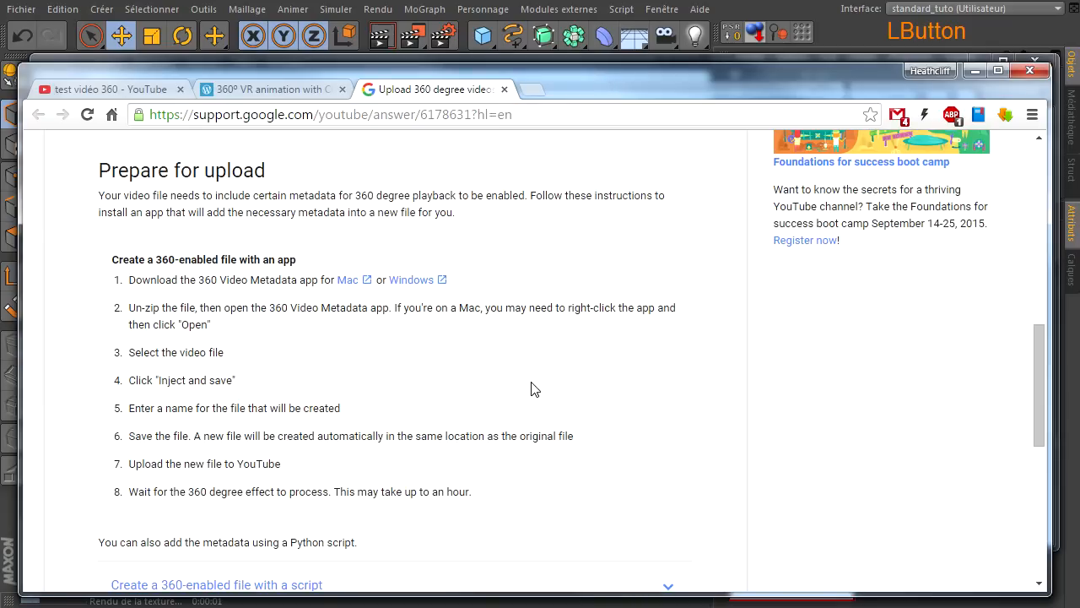
scroll(531, 389, down, 2)
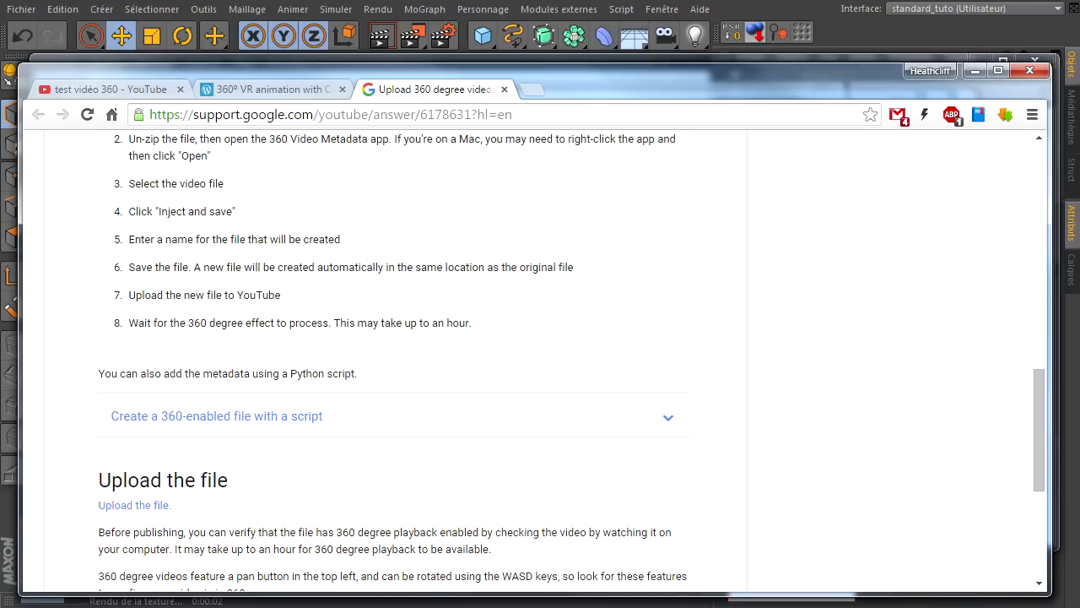
click(562, 607)
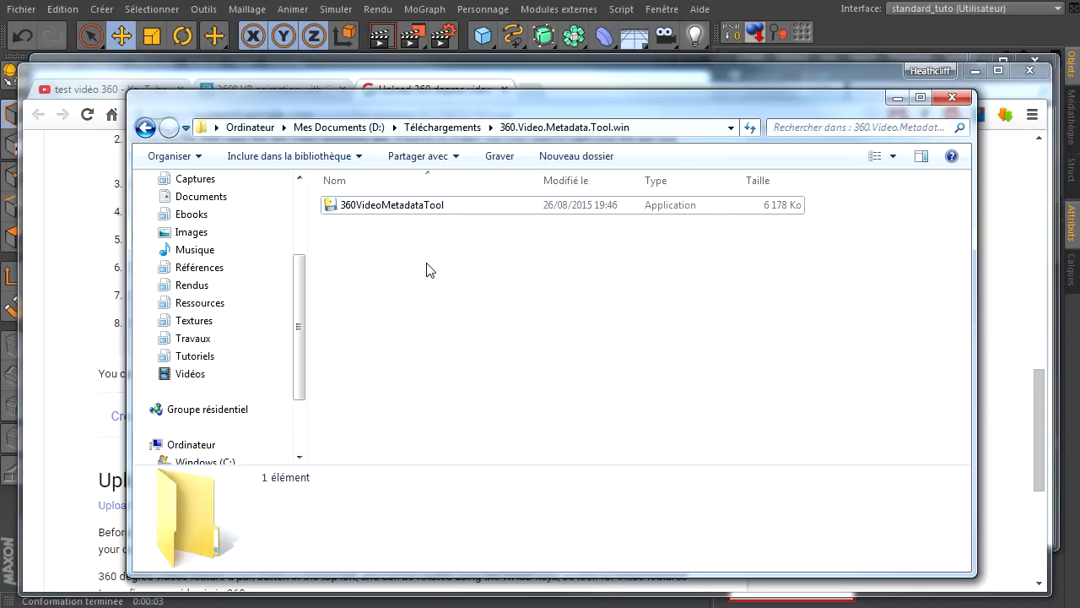
click(609, 87)
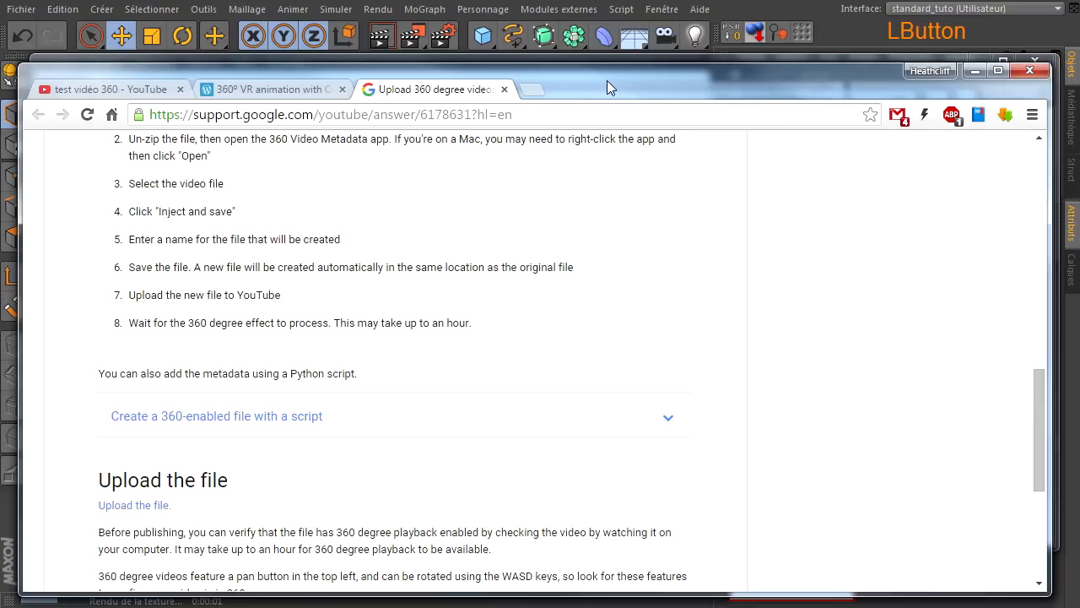
- Check the bake progress in Cinema 4D and the Tuto folder, inspect vrRéflexion0107, and select the sphere's Conformer la texture tag
click(849, 39)
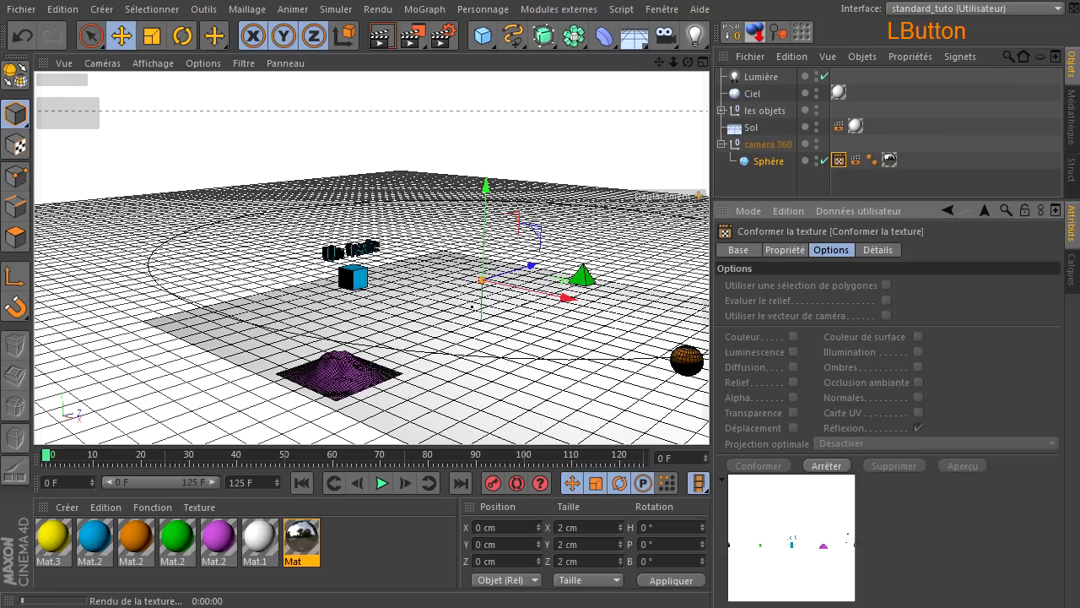
click(410, 604)
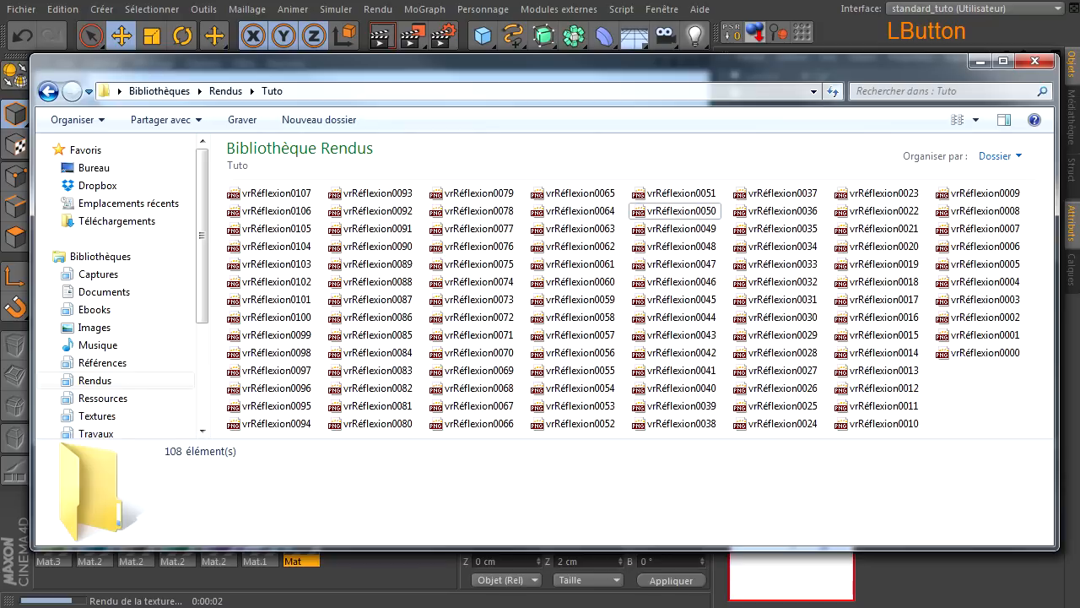
click(272, 196)
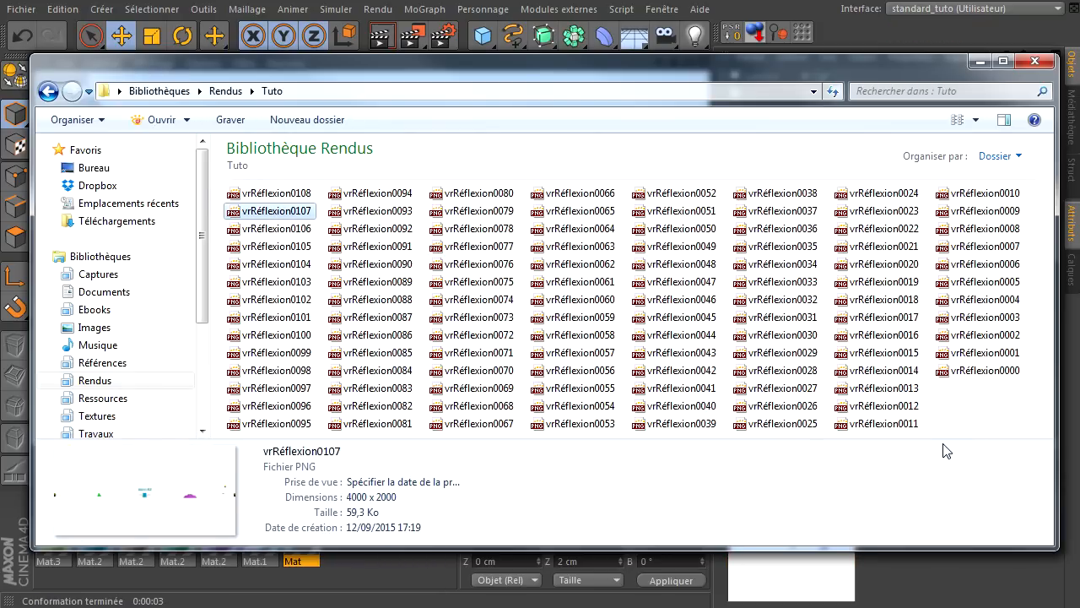
click(358, 596)
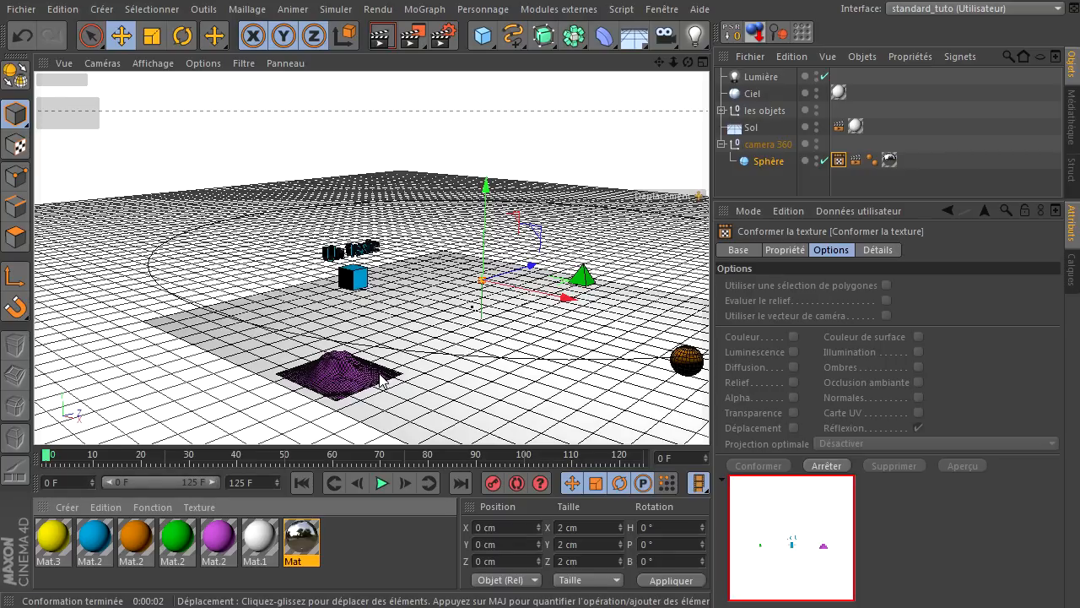
click(840, 162)
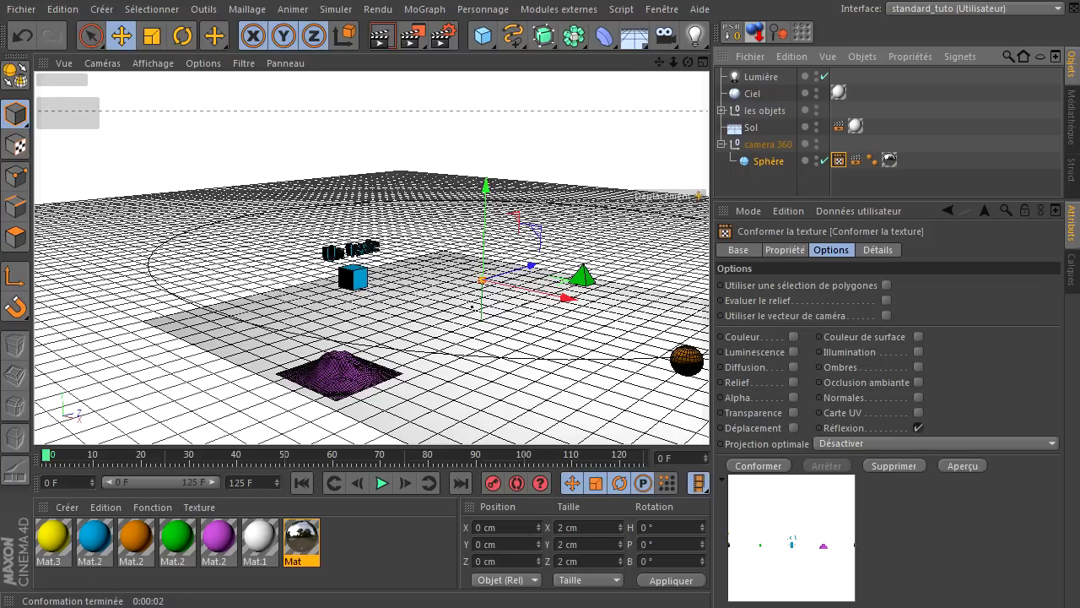
- Open vrRéflexion0125 and vrRéflexion0120 from the Tuto folder in XnView, examine the yellow object, and close both images
key(alt+Tab)
click(270, 193)
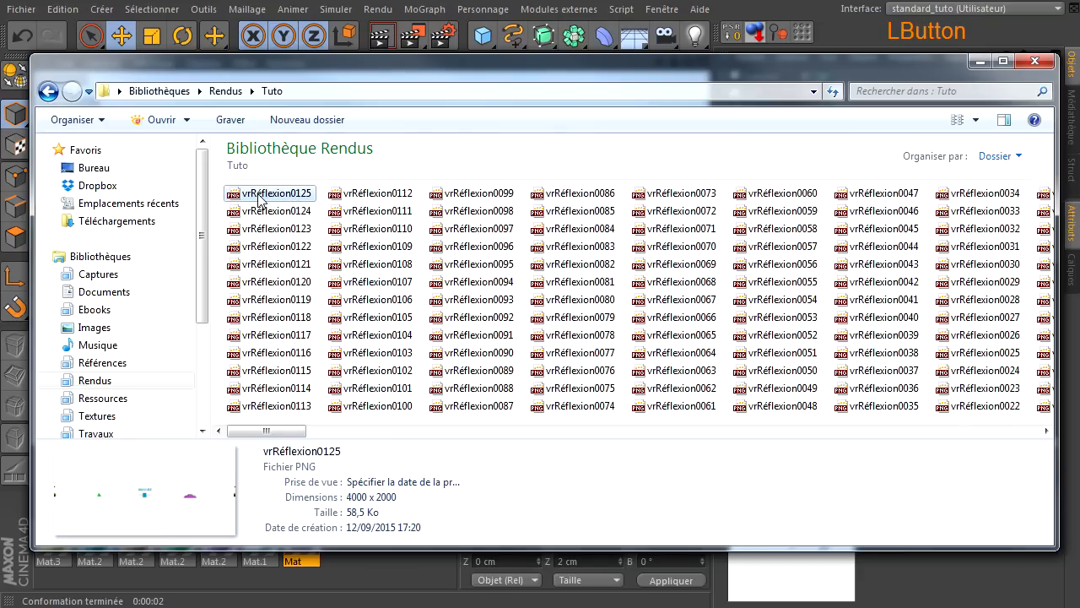
double_click(270, 194)
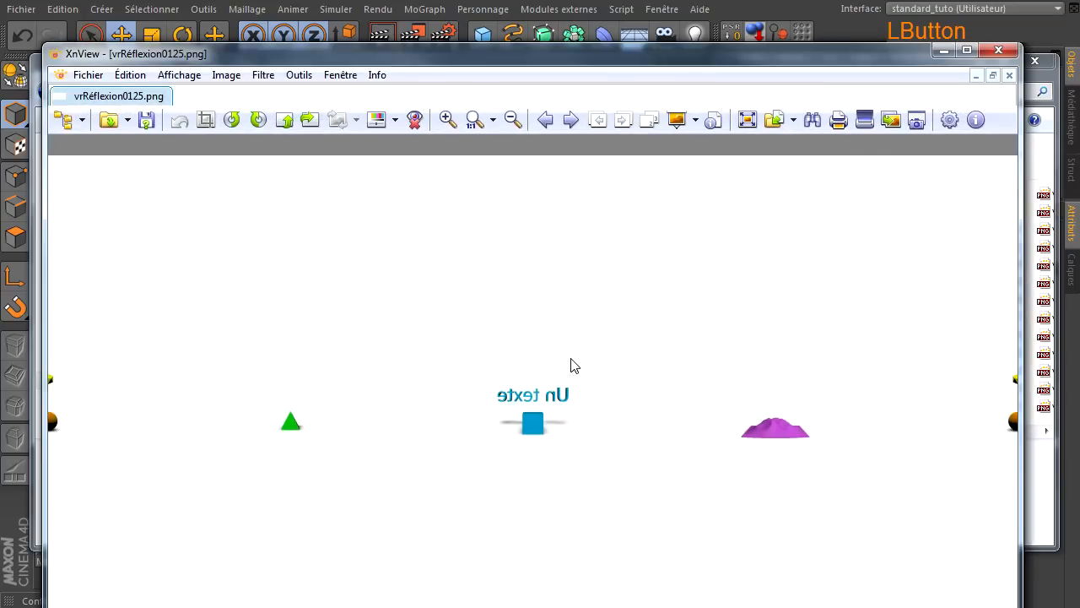
click(998, 51)
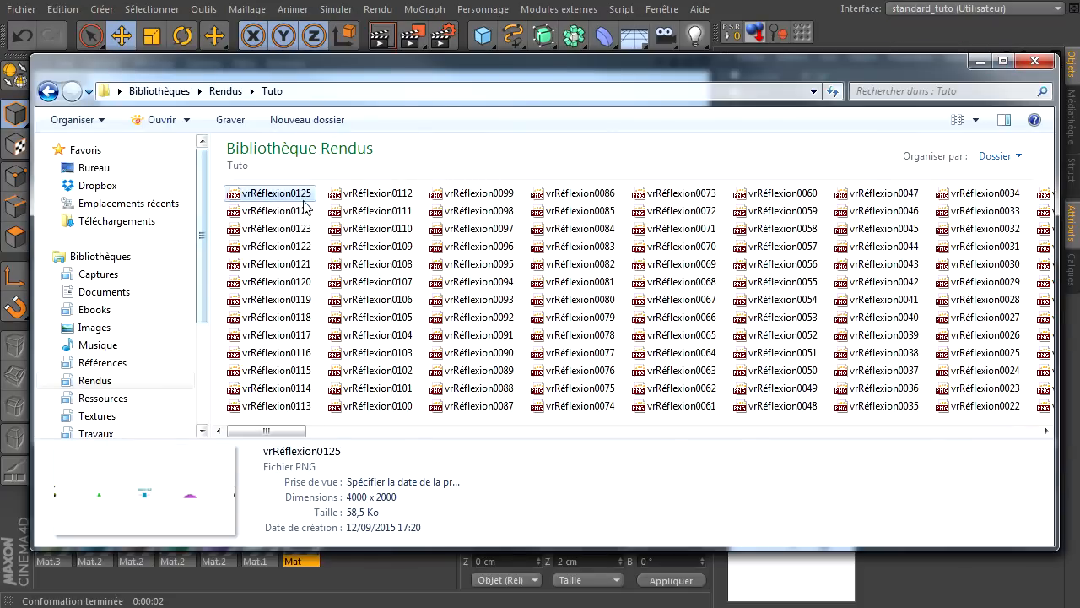
double_click(274, 282)
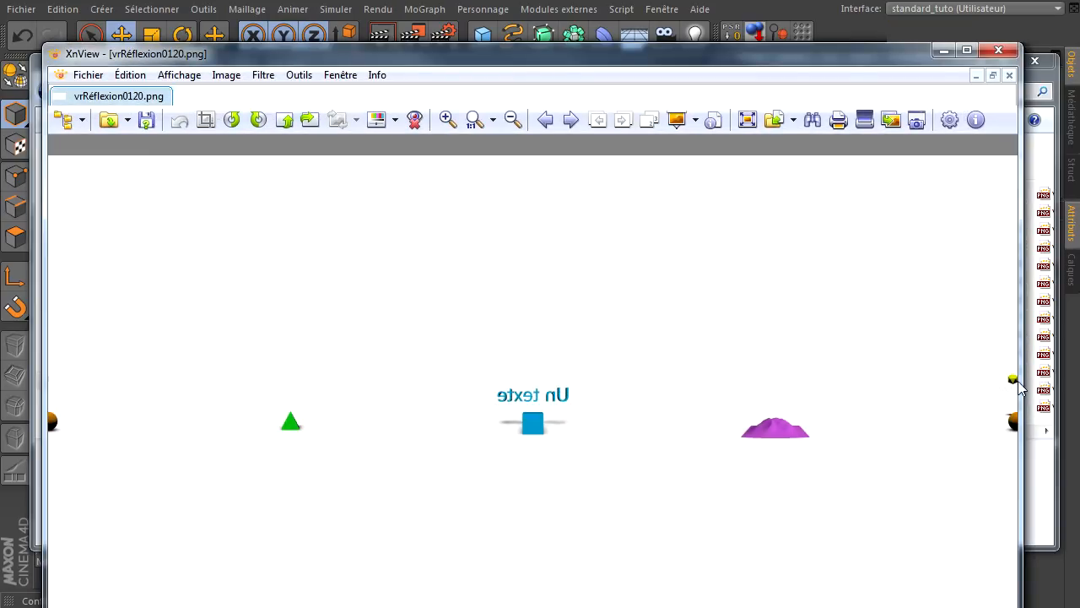
click(998, 52)
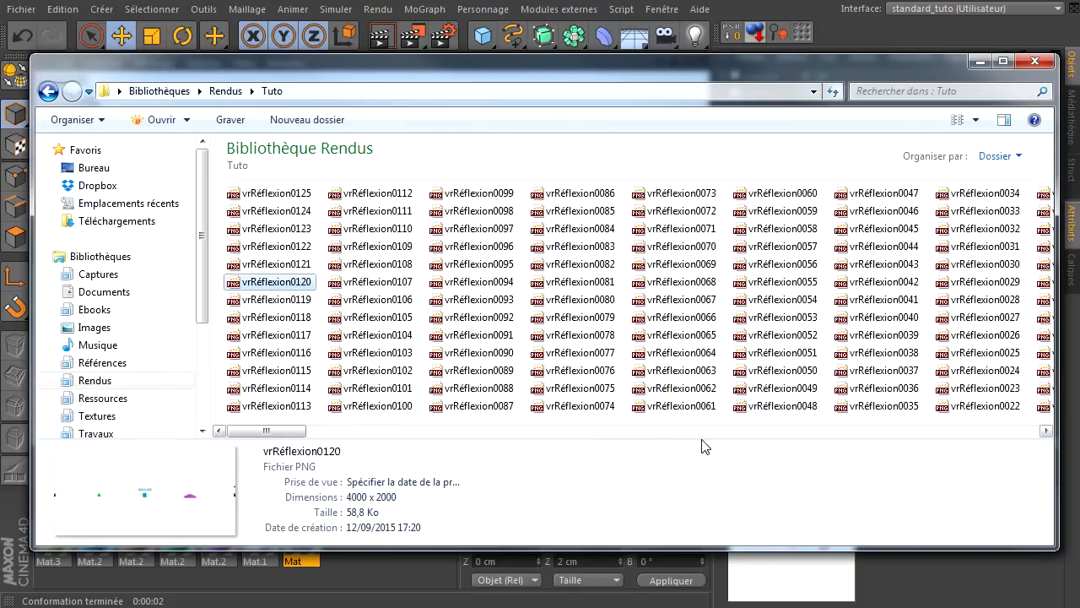
- Return to Cinema 4D and review the Property, Options and Details settings of the sphere's Conformer la texture tag
click(854, 575)
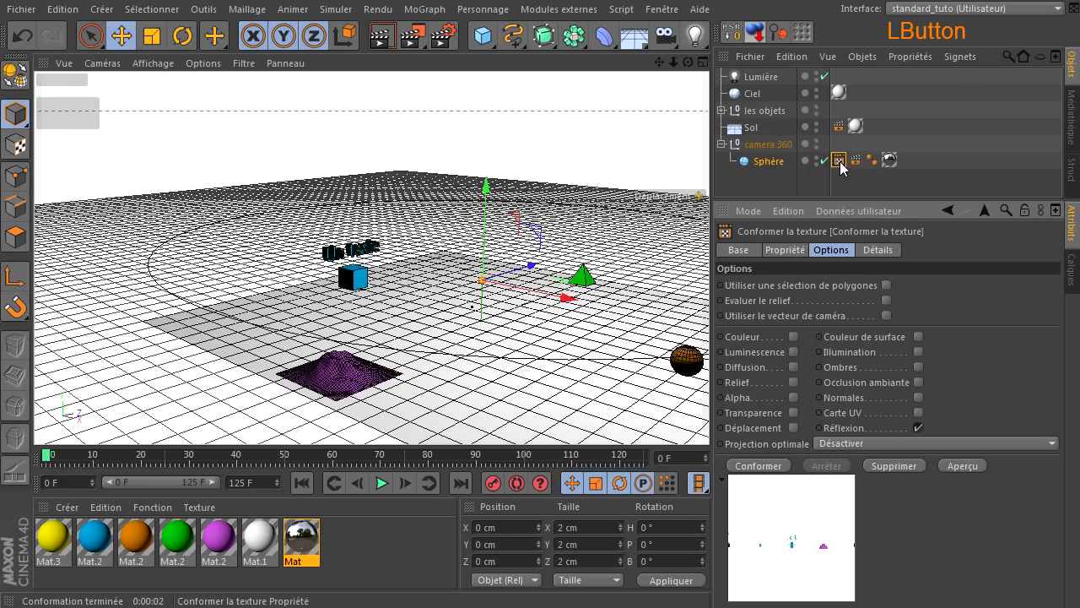
click(839, 162)
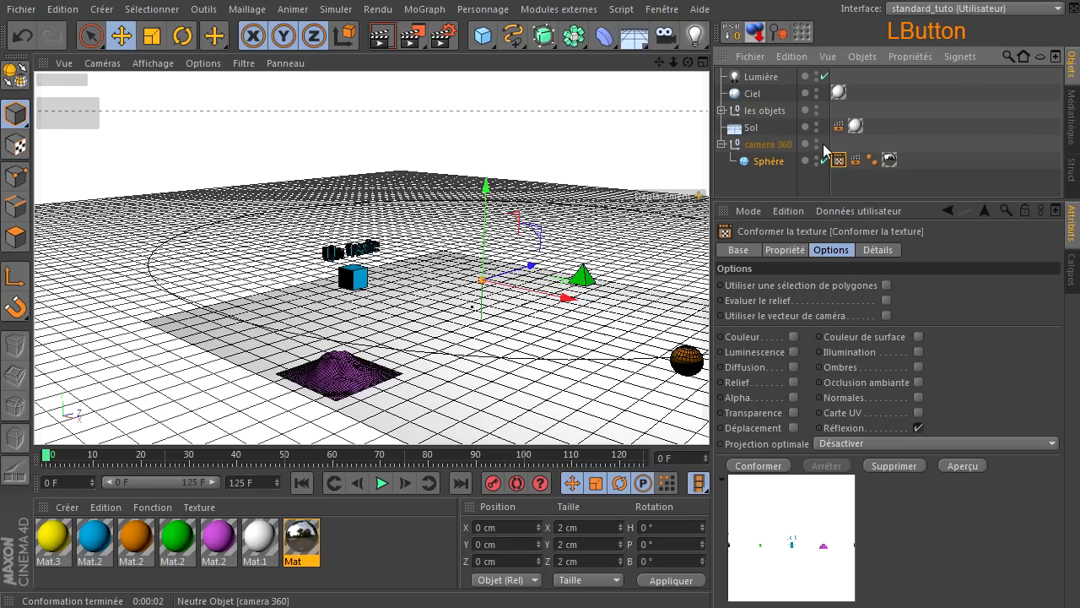
click(778, 251)
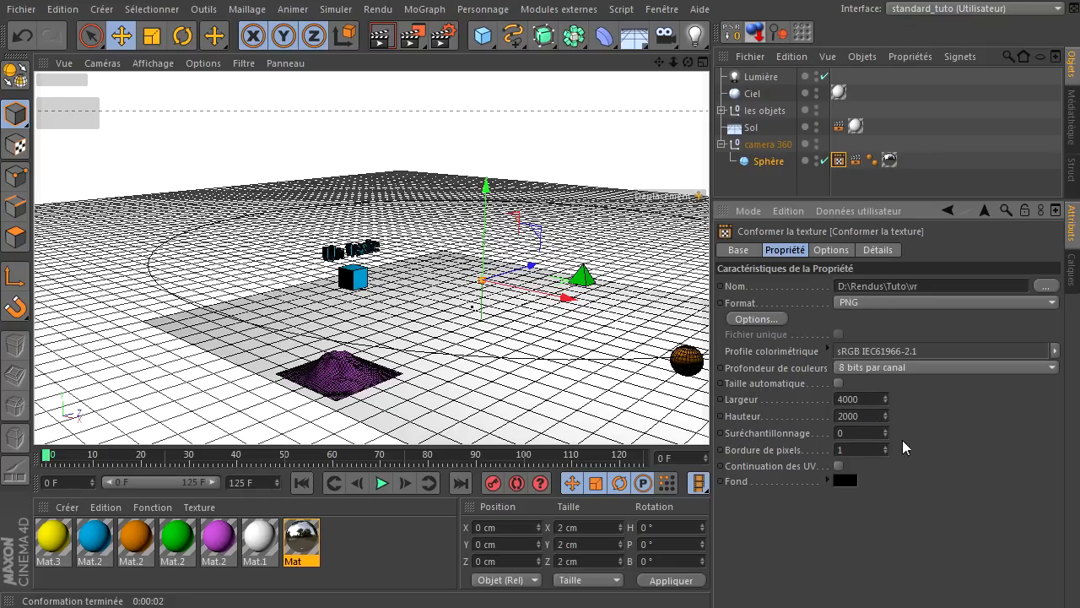
click(862, 439)
click(957, 291)
click(833, 251)
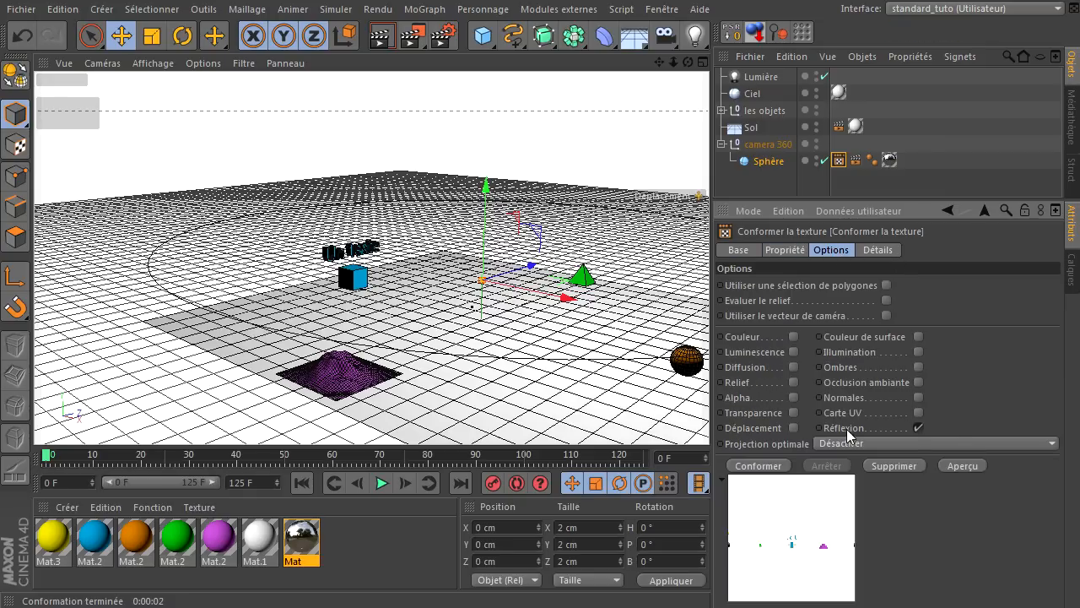
click(894, 250)
click(917, 301)
click(849, 377)
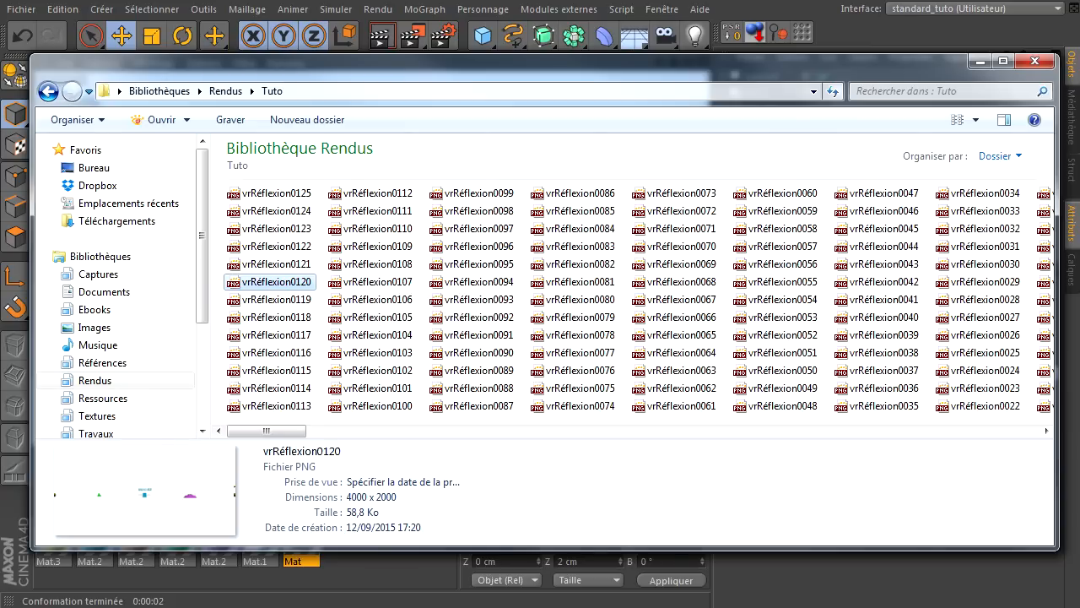
- Switch to the XnView browser showing the Tuto folder, select vrRéflexion0004, and widen the image preview
key(alt+Tab)
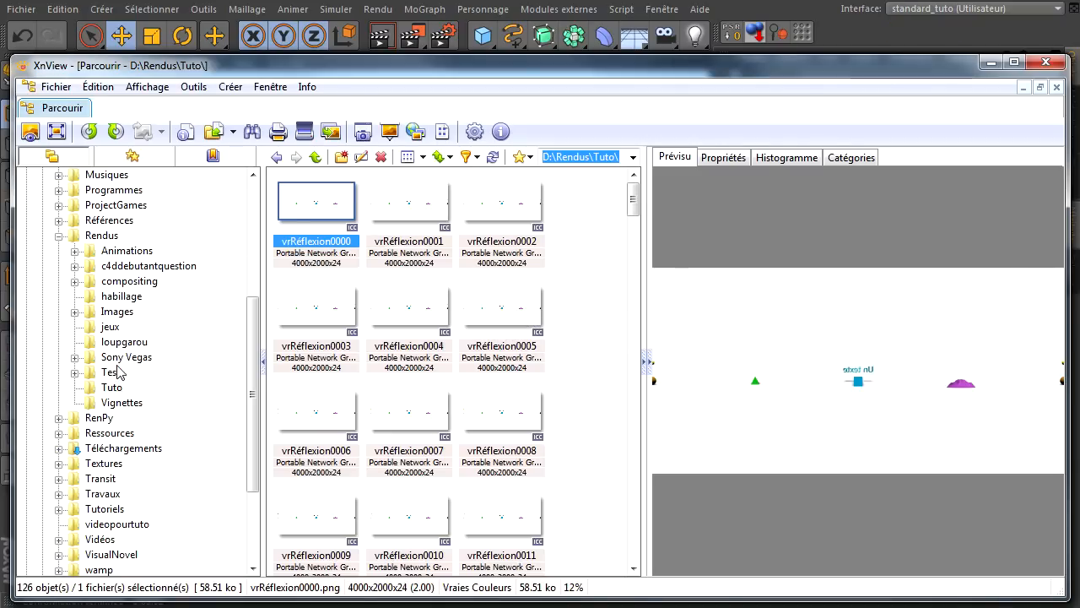
click(586, 229)
click(417, 199)
click(414, 337)
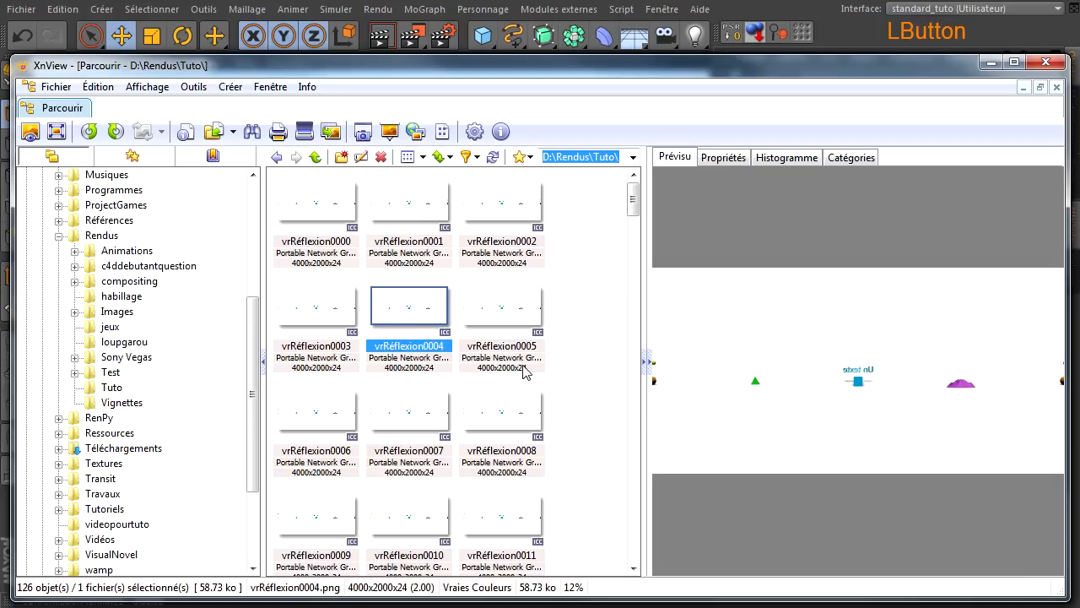
drag(644, 325, 598, 329)
- Step through the frames from vrRéflexion0004 to vrRéflexion0052 in the preview to check the yellow object's motion
key(Down)
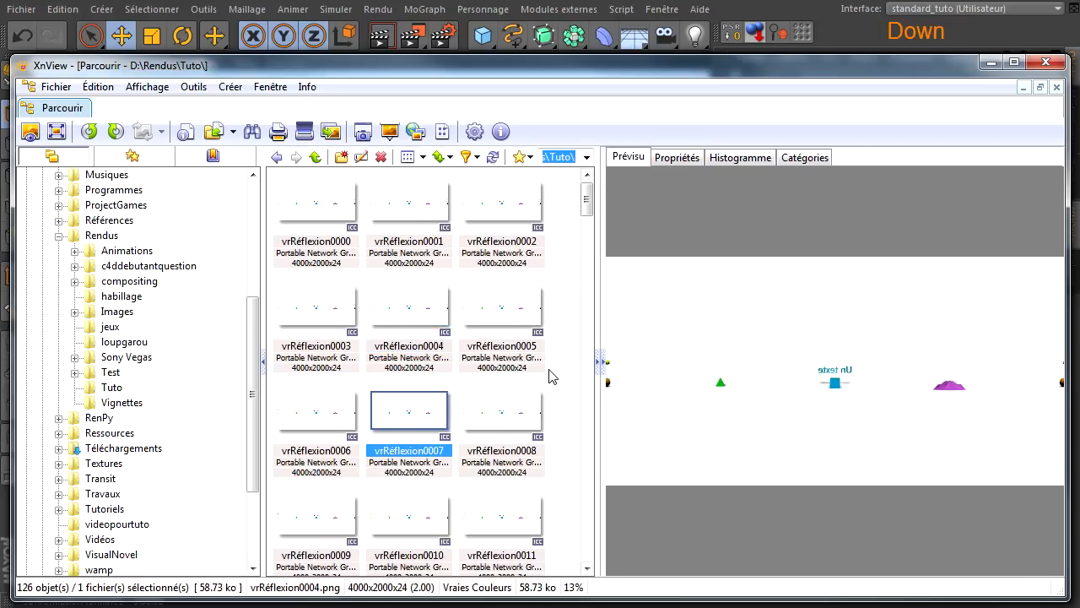
key(Down)
key(Down)
key(Down)
key(Down)
key(Down)
key(Down)
key(Down)
key(Down)
key(Down)
key(Down)
key(Down)
key(Down)
key(Down)
key(Down)
key(Down)
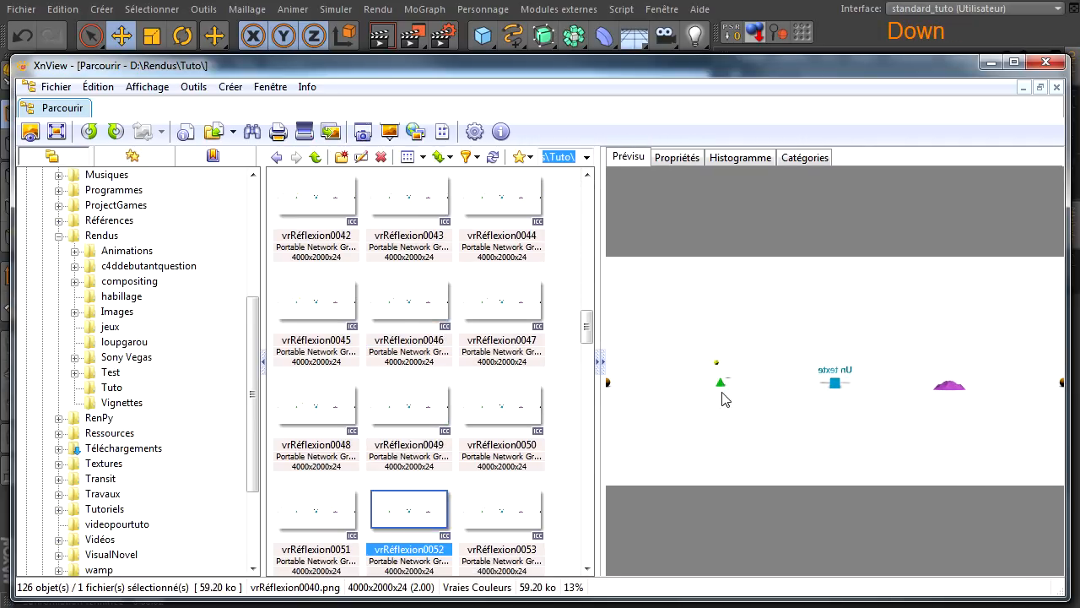
- Batch-rename all frames from vrRéflexion0000 to vrRéflexion0125 using the name template vr####, starting at 0 with an increment of 1
key(Home)
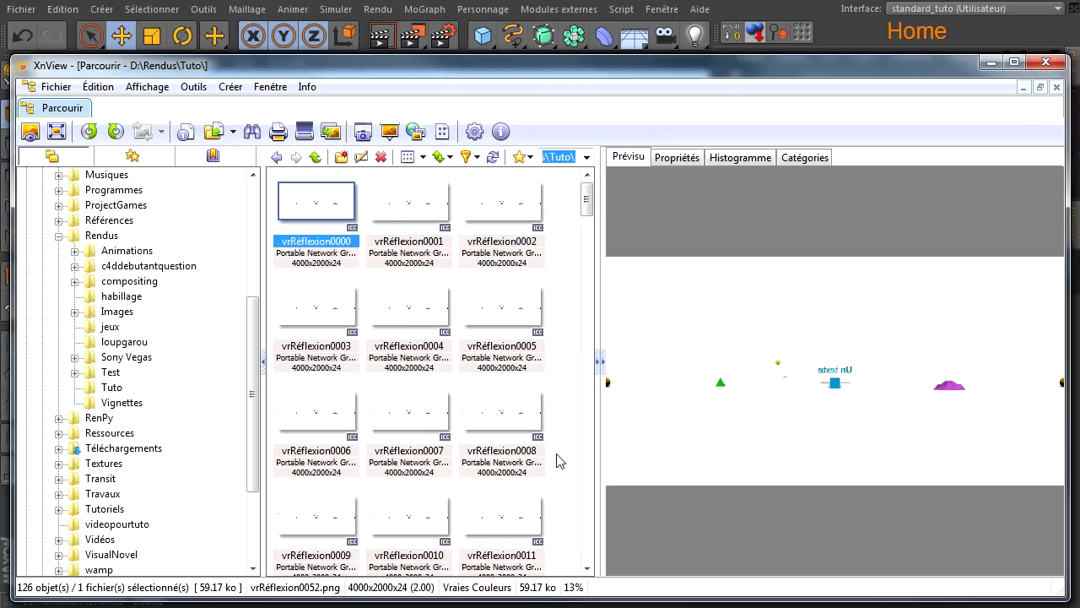
key(shift+End)
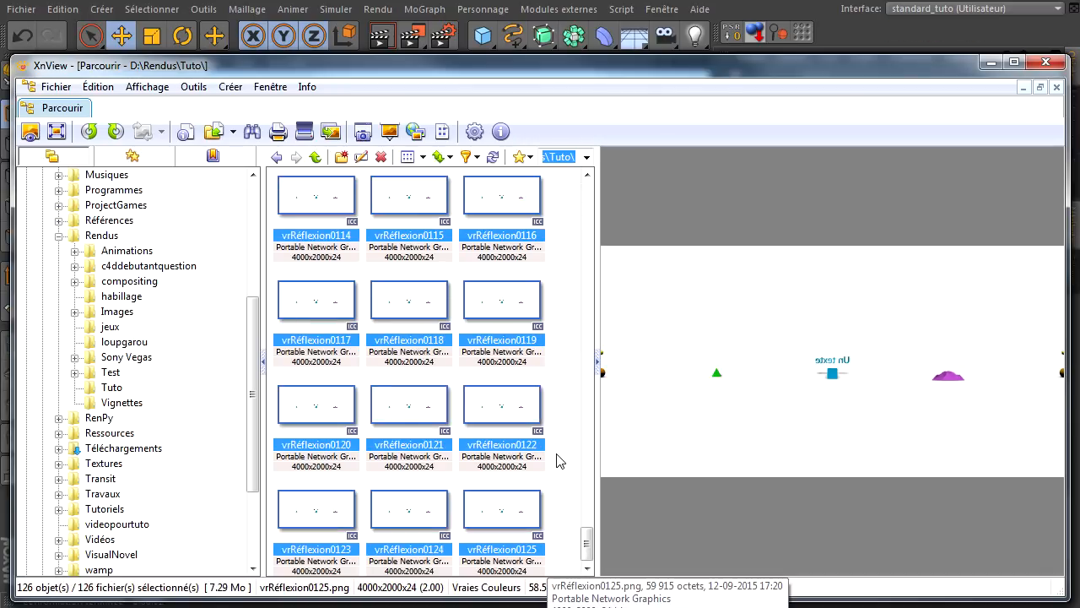
click(588, 570)
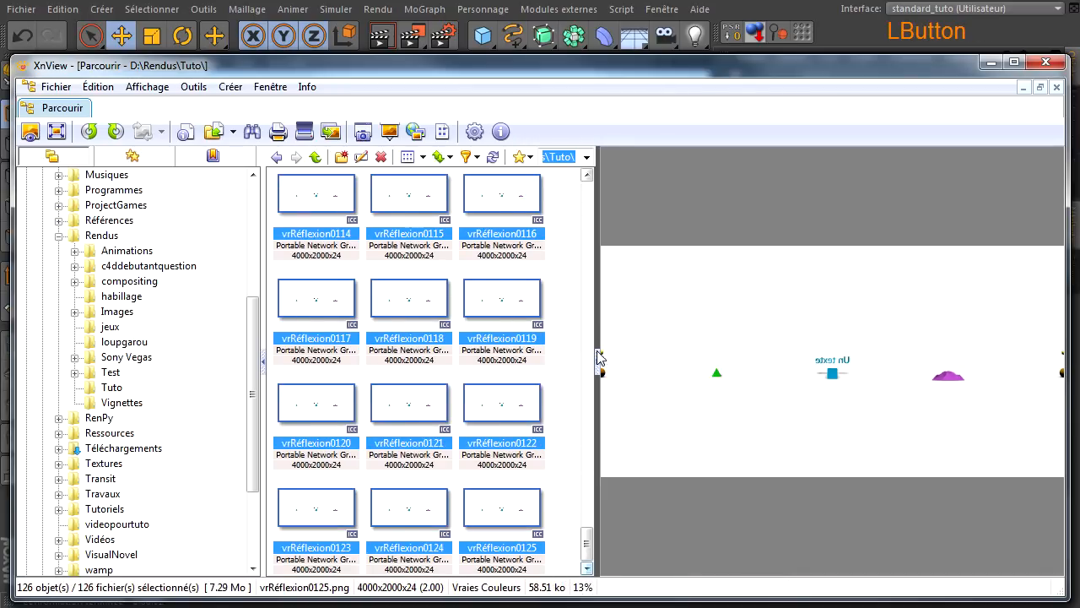
drag(586, 544, 518, 200)
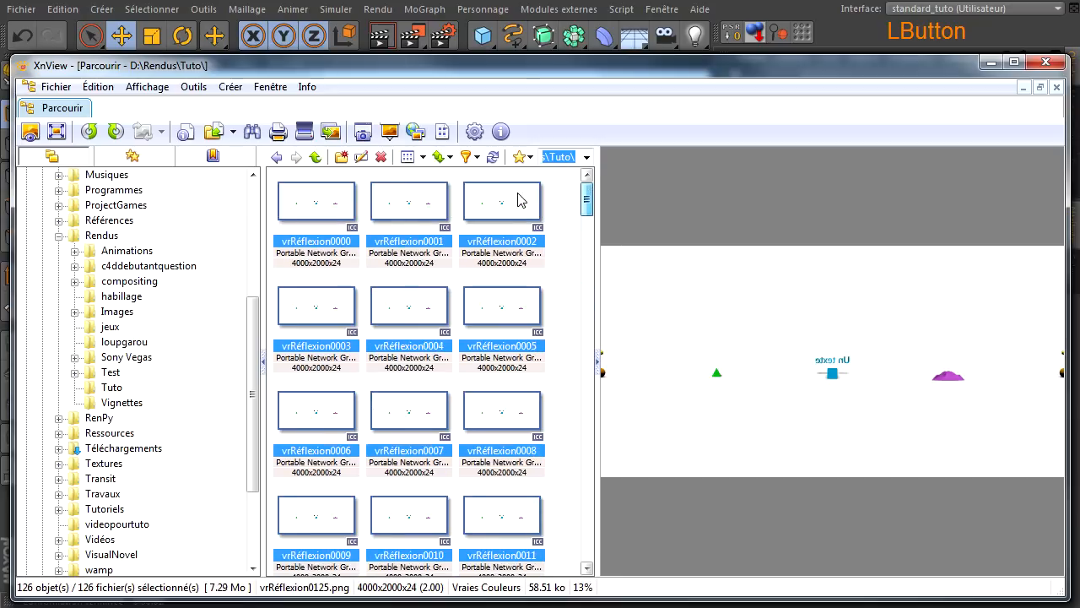
right_click(390, 209)
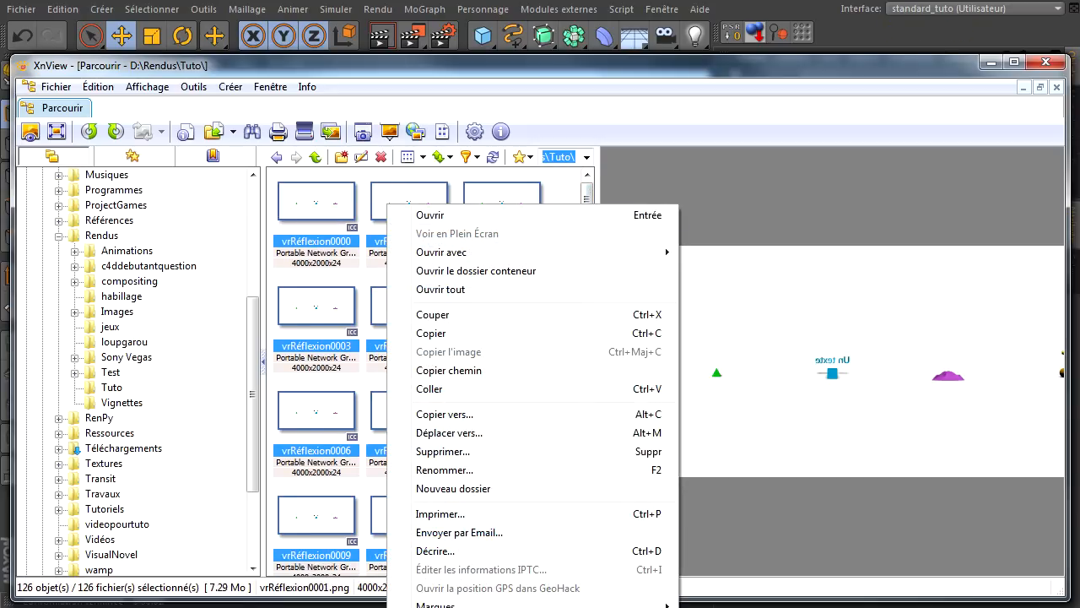
click(468, 469)
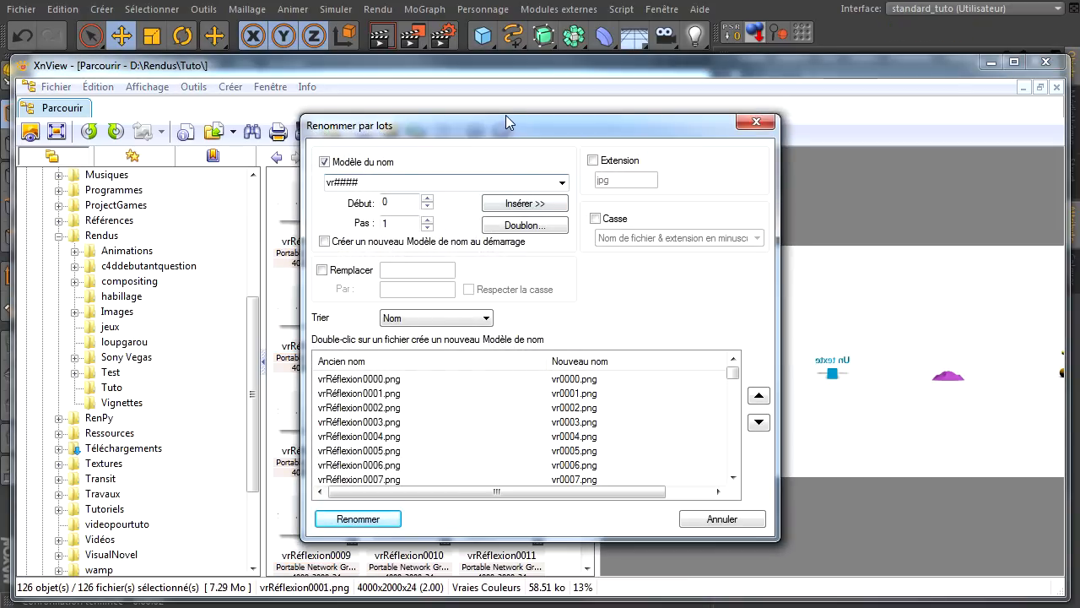
mouse_move(496, 122)
mouse_down()
mouse_move(530, 126)
mouse_move(484, 102)
mouse_move(461, 123)
mouse_move(476, 124)
mouse_up()
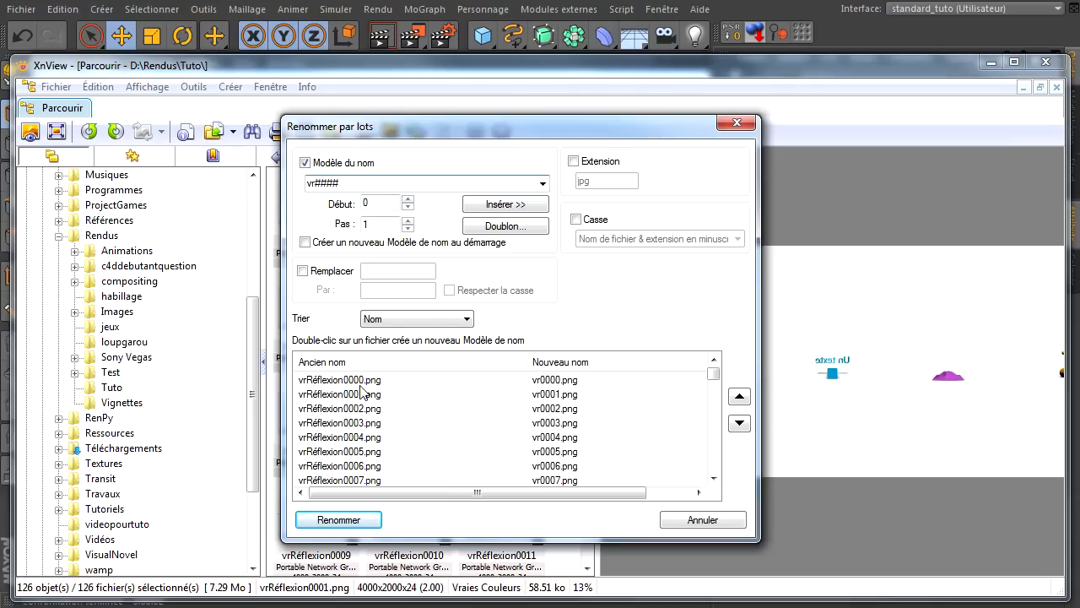
click(368, 523)
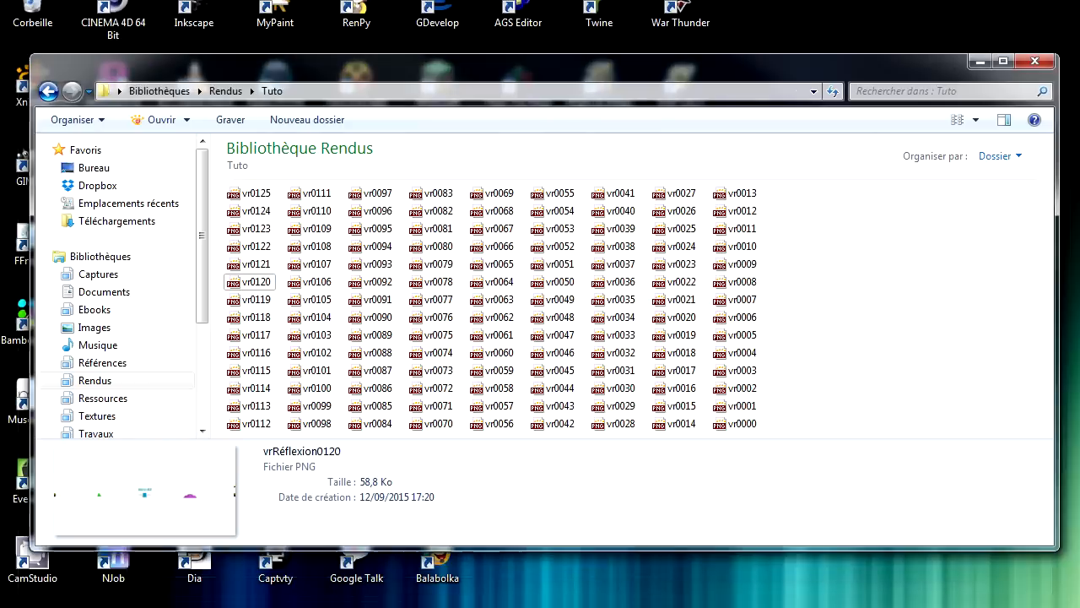
- Check the renamed frames in the Tuto folder window and in the XnView browser, and close XnView
click(307, 601)
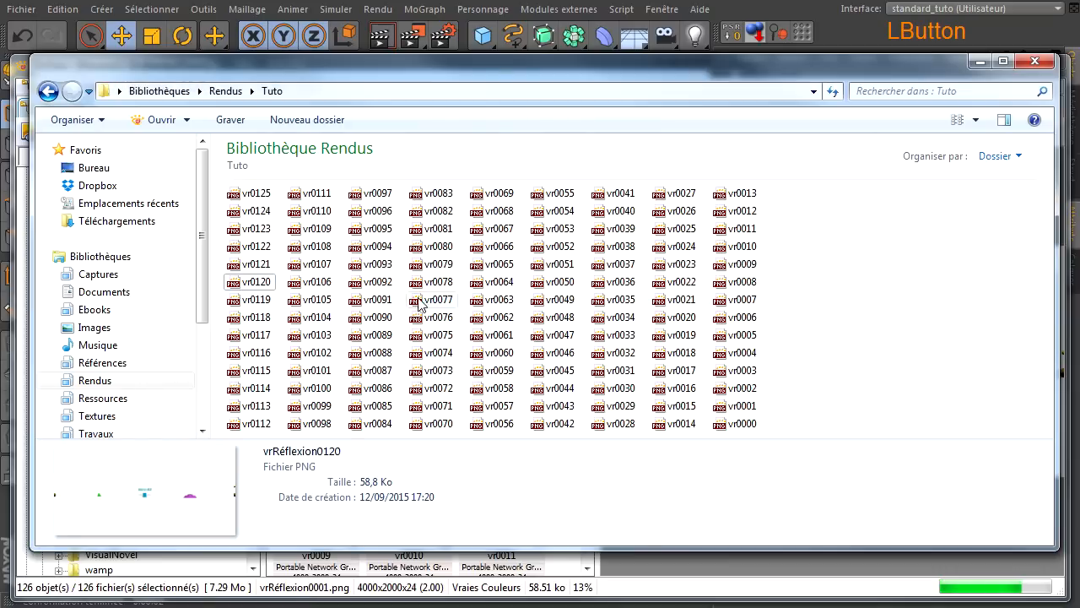
click(659, 566)
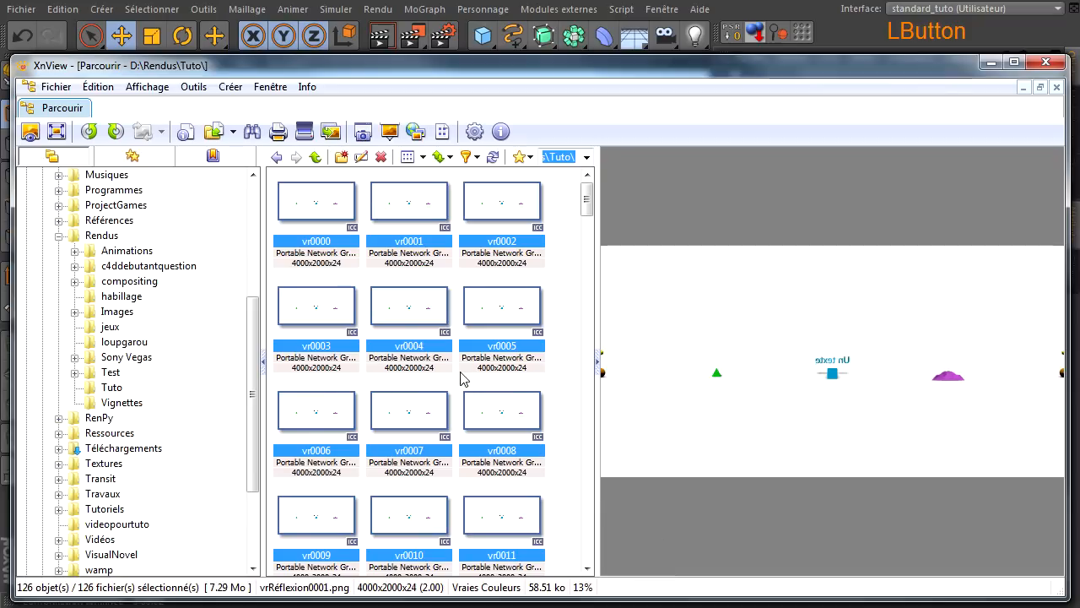
click(557, 371)
scroll(530, 452, down, 7)
scroll(529, 468, up, 9)
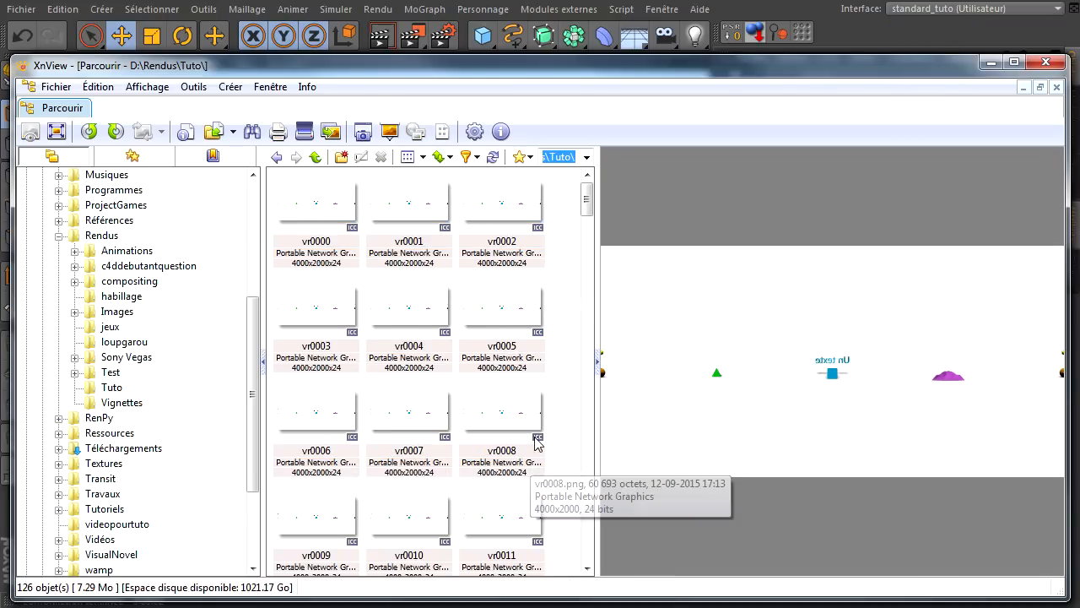
click(1044, 66)
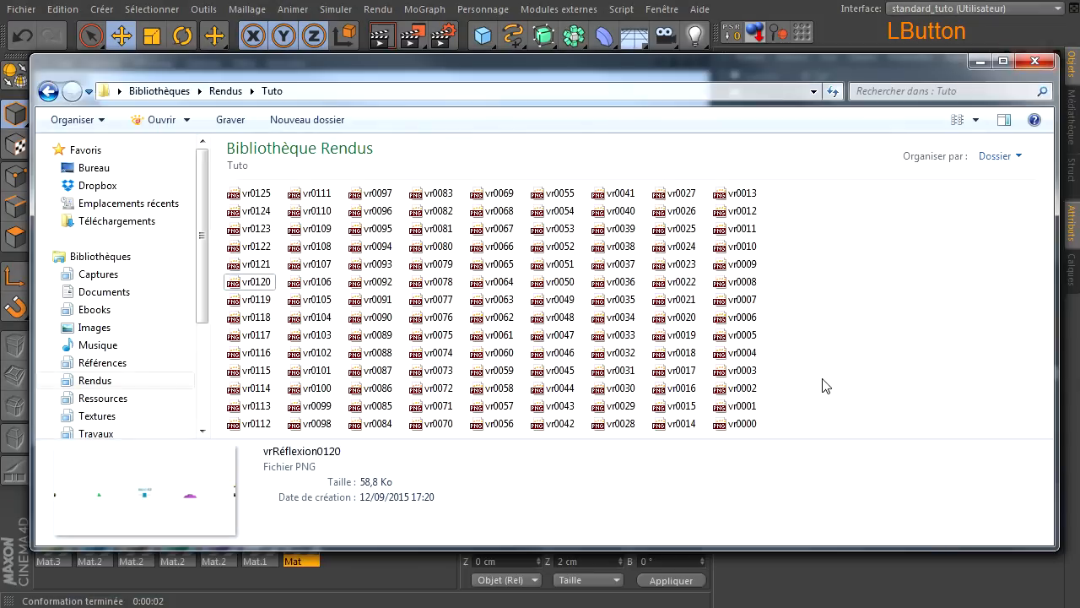
- Check frames vr0000 and vr0125 in the Tuto folder, view vr0047 in XnView, and close the image
click(750, 425)
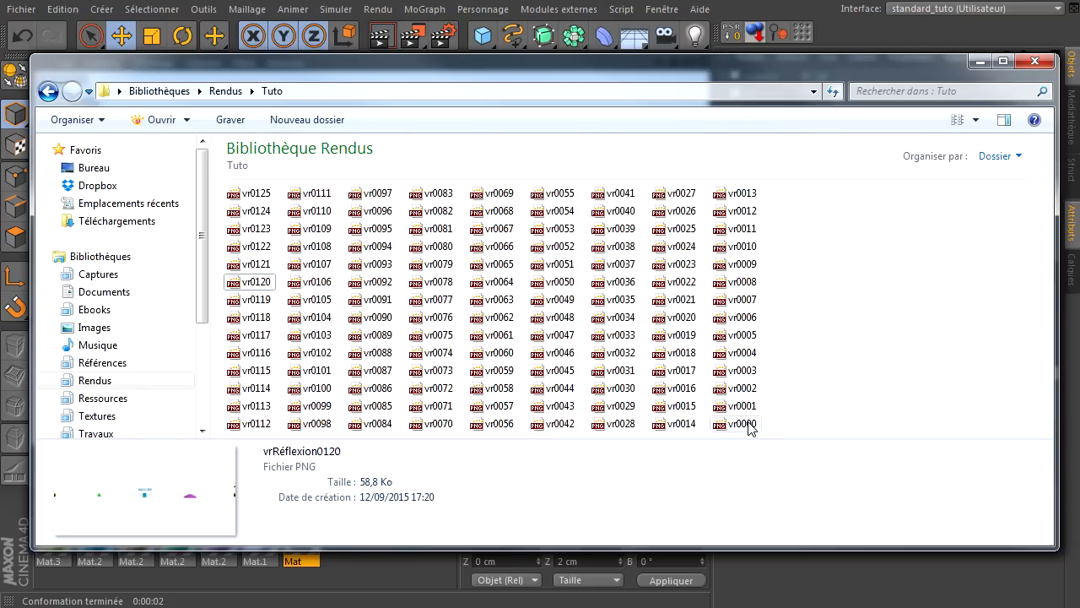
click(253, 202)
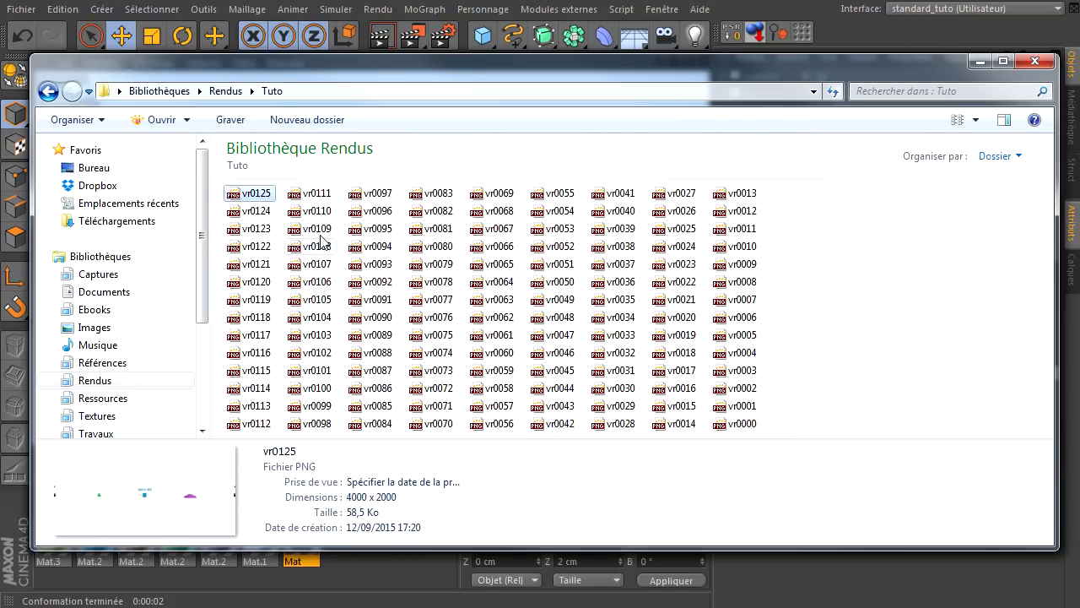
double_click(557, 336)
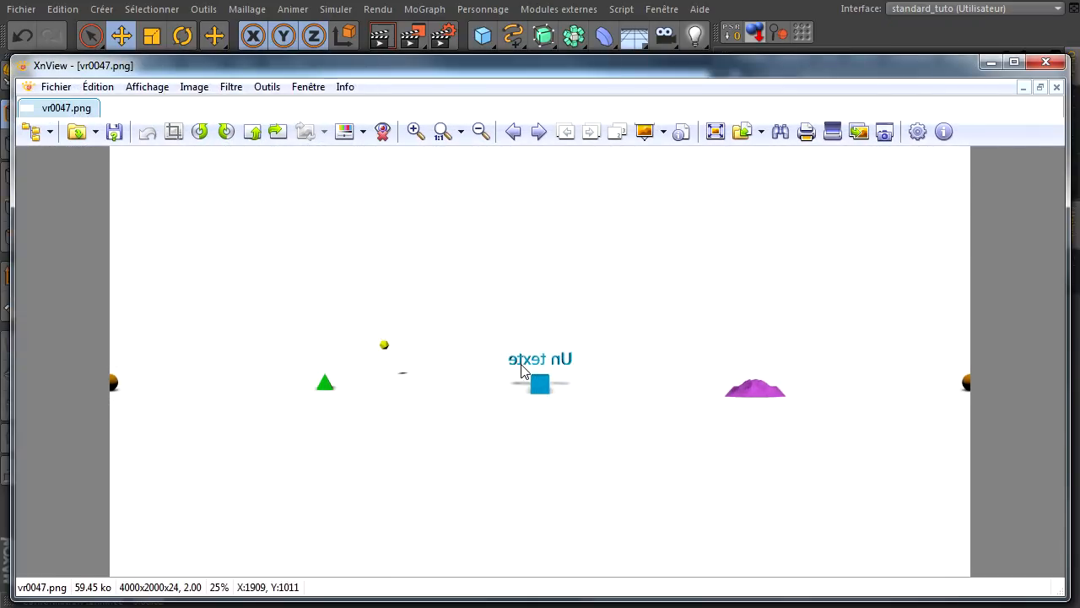
click(1038, 66)
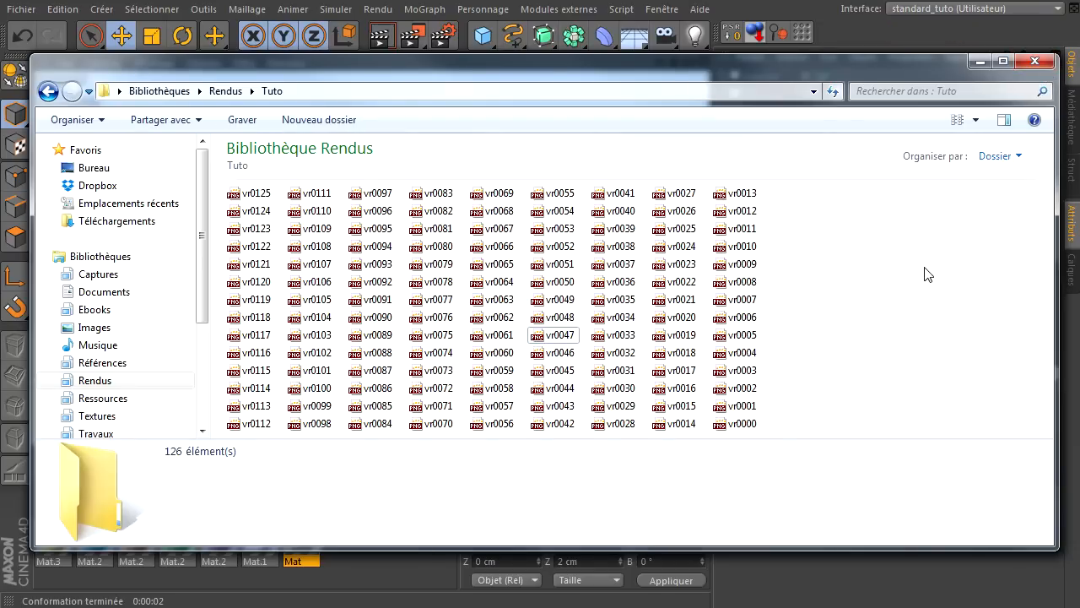
- Minimize Cinema 4D, the web browser and the metadata tool folder, and reposition the Tuto folder window to expose the FFmpeg desktop shortcut
click(846, 35)
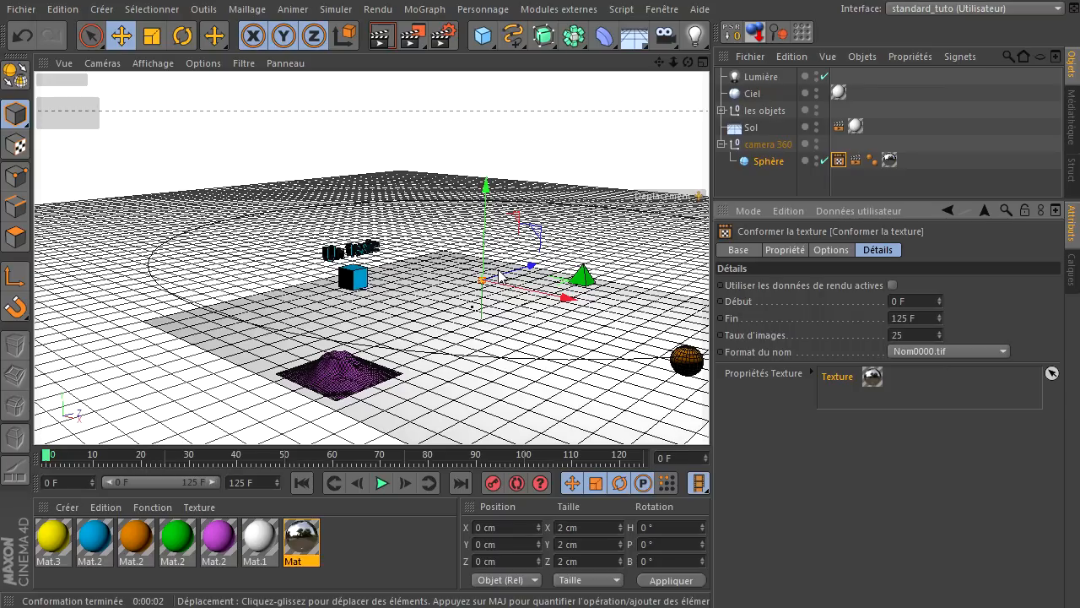
click(1008, 0)
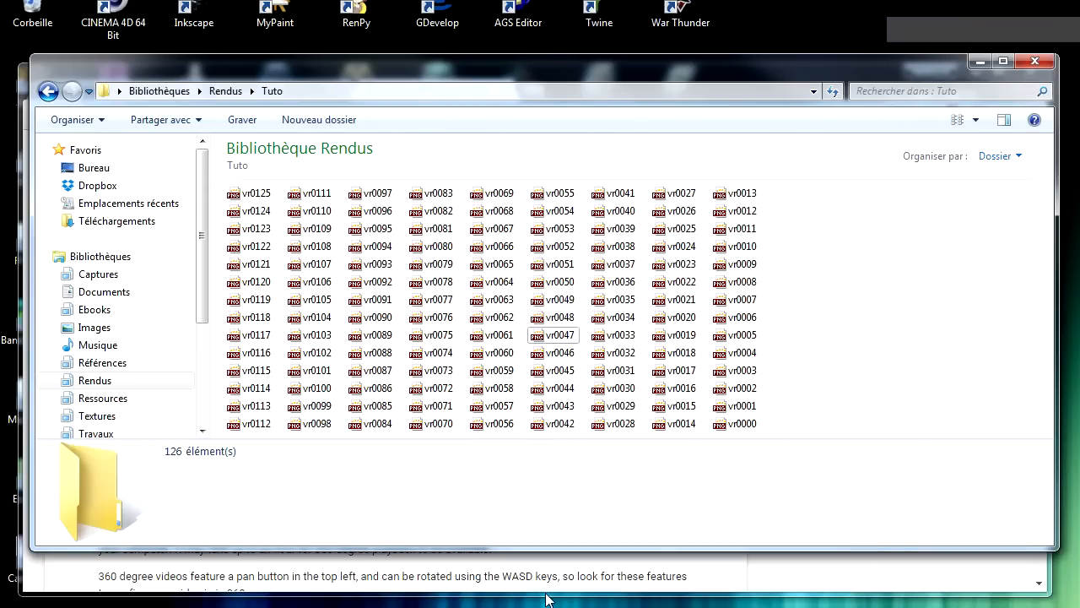
click(546, 600)
click(975, 74)
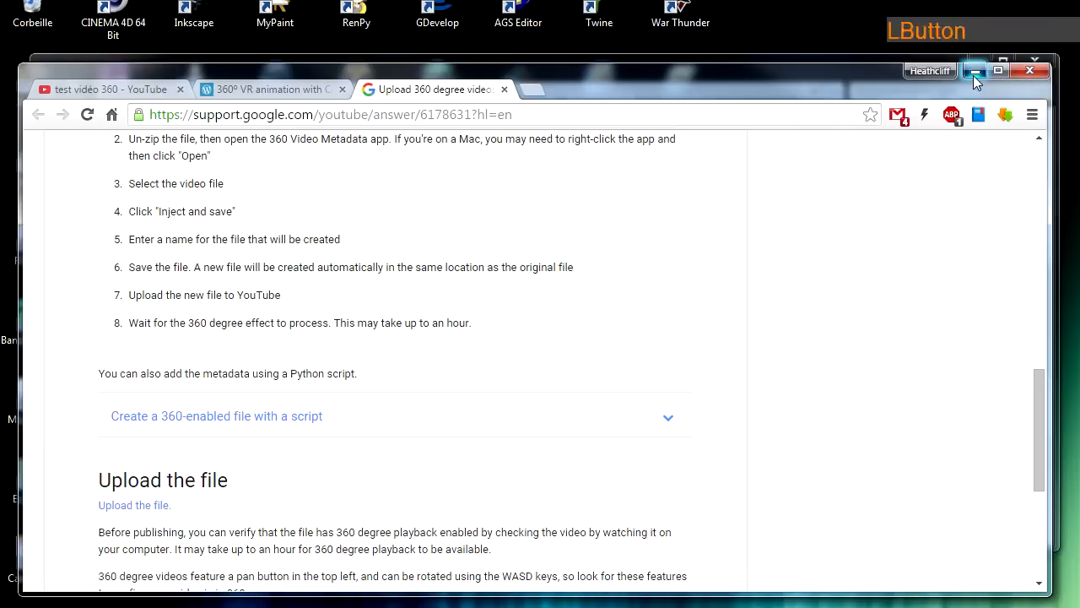
drag(844, 106, 884, 272)
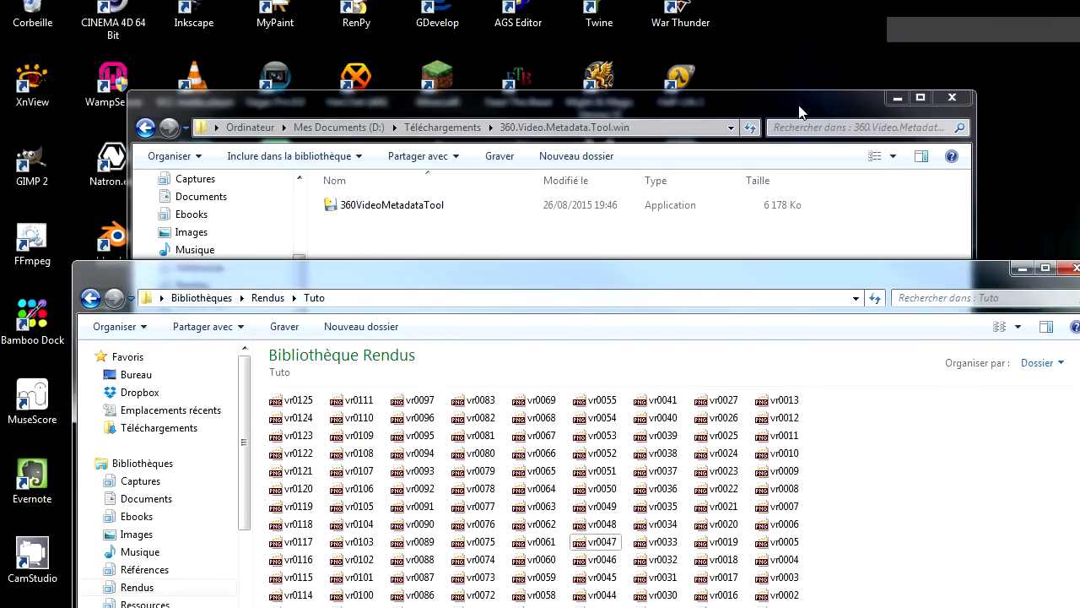
drag(799, 107, 1079, 135)
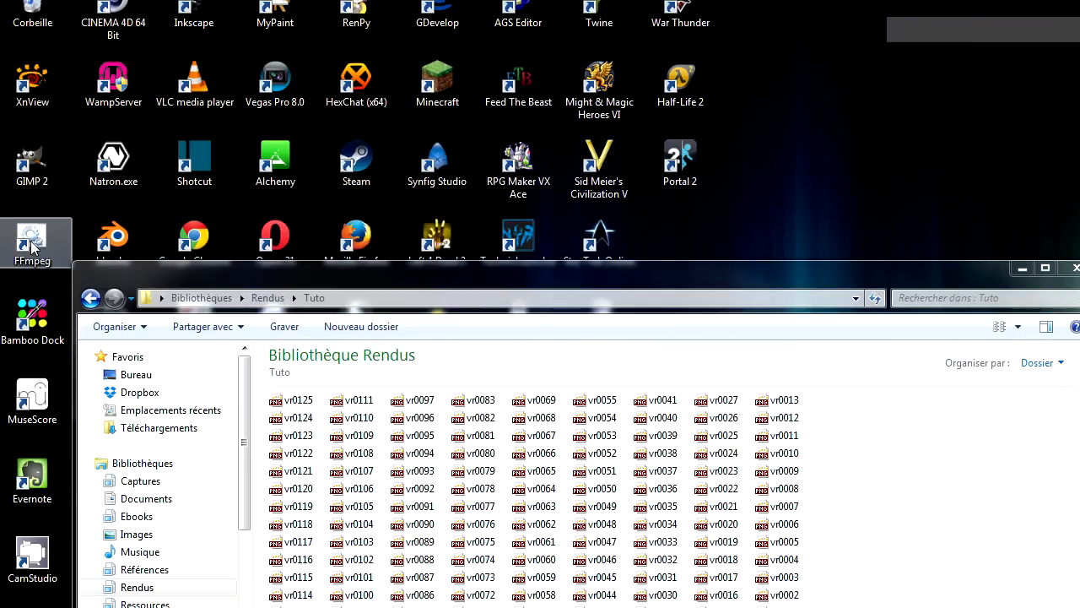
drag(184, 271, 211, 189)
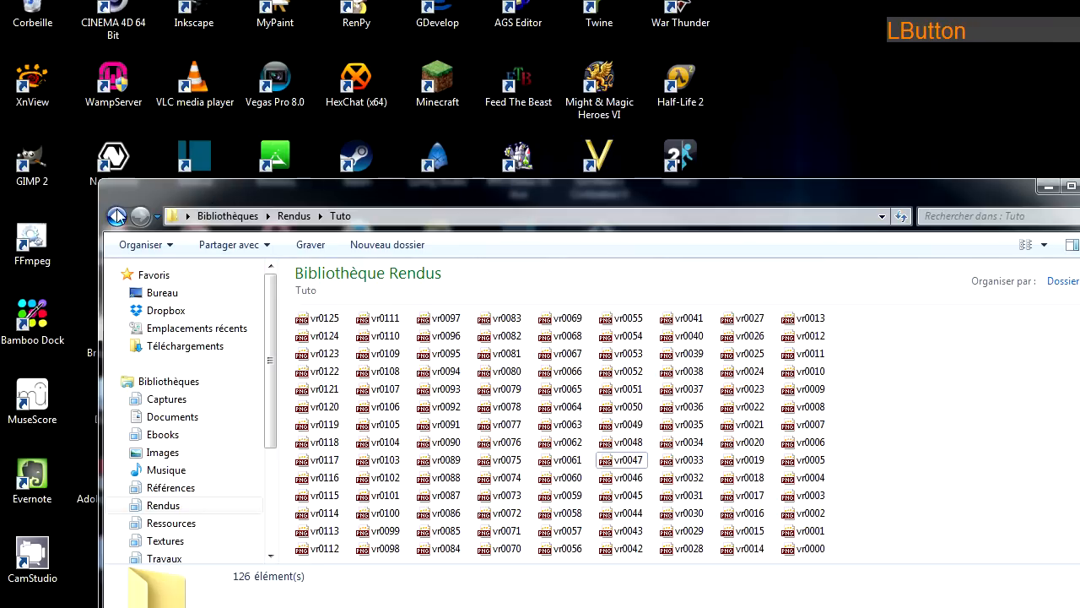
- Launch the FFmpeg prompt, and arrange its heightened window side by side with the Tuto folder window
click(30, 244)
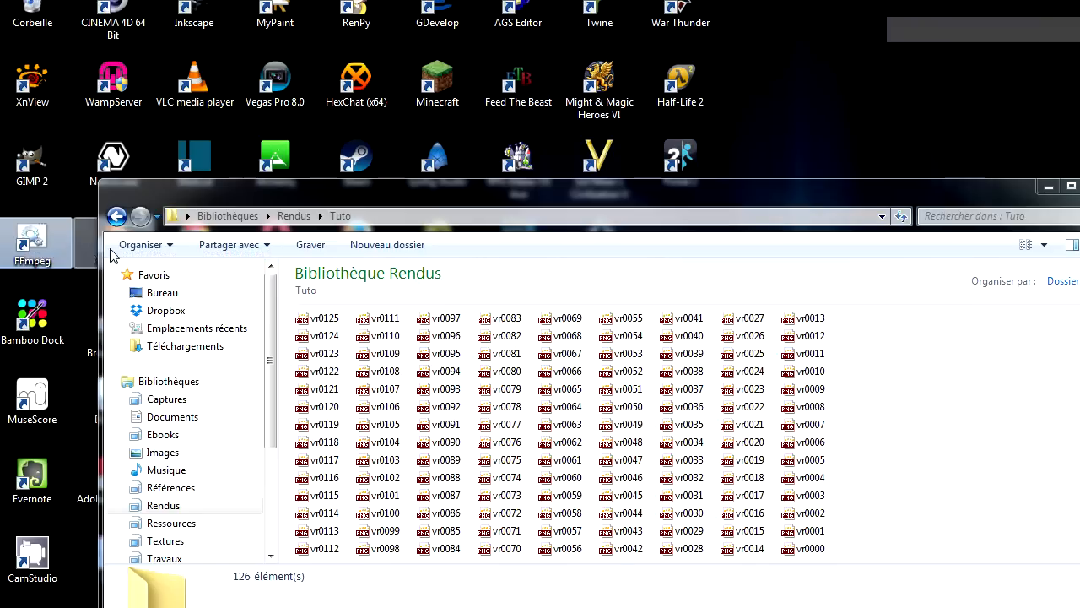
double_click(34, 245)
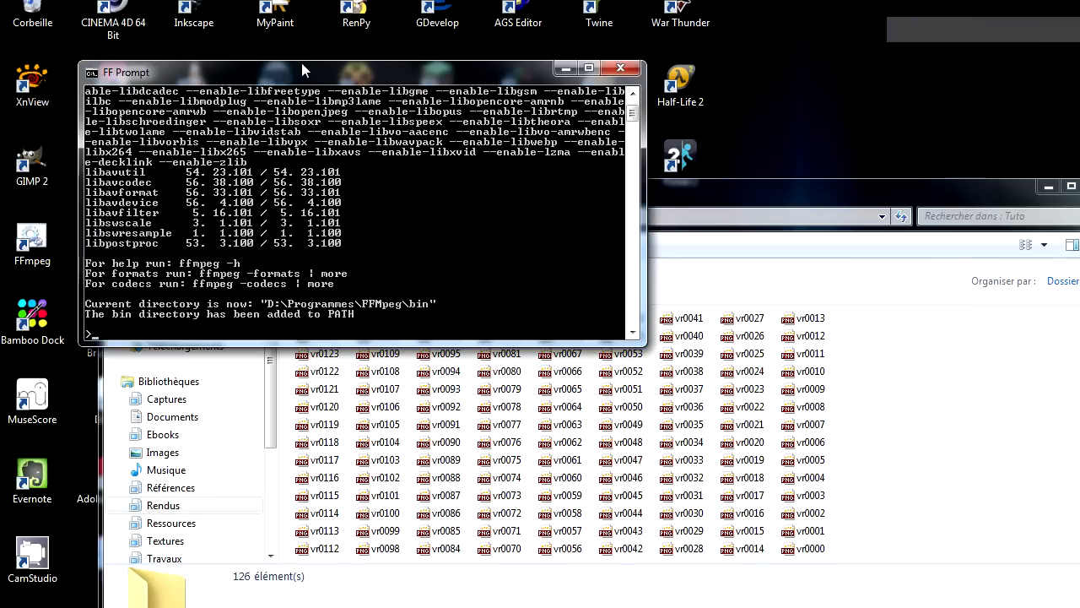
drag(289, 71, 230, 17)
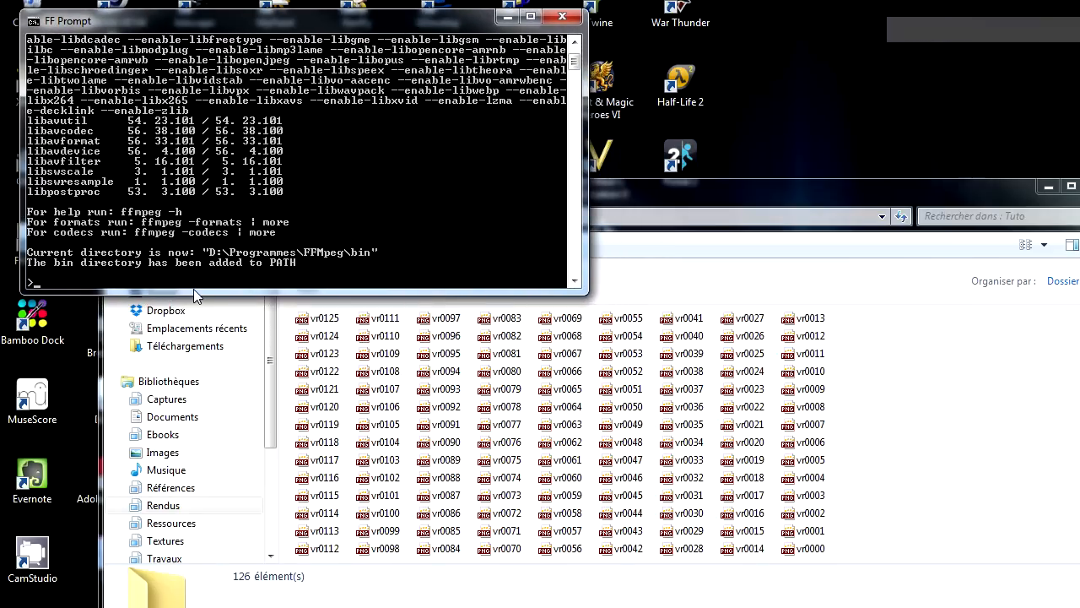
drag(193, 290, 241, 579)
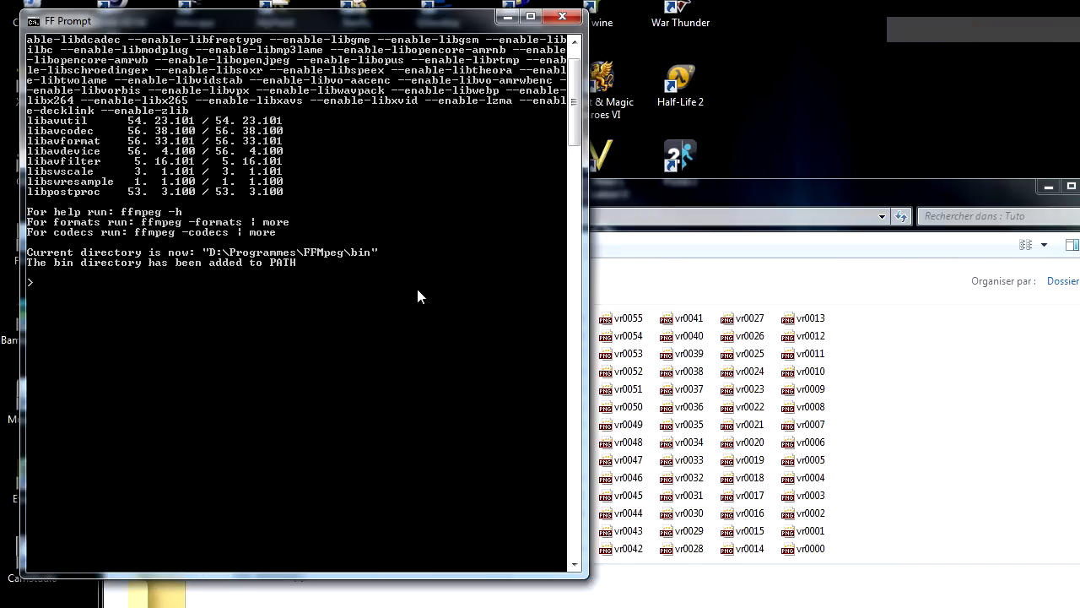
click(665, 185)
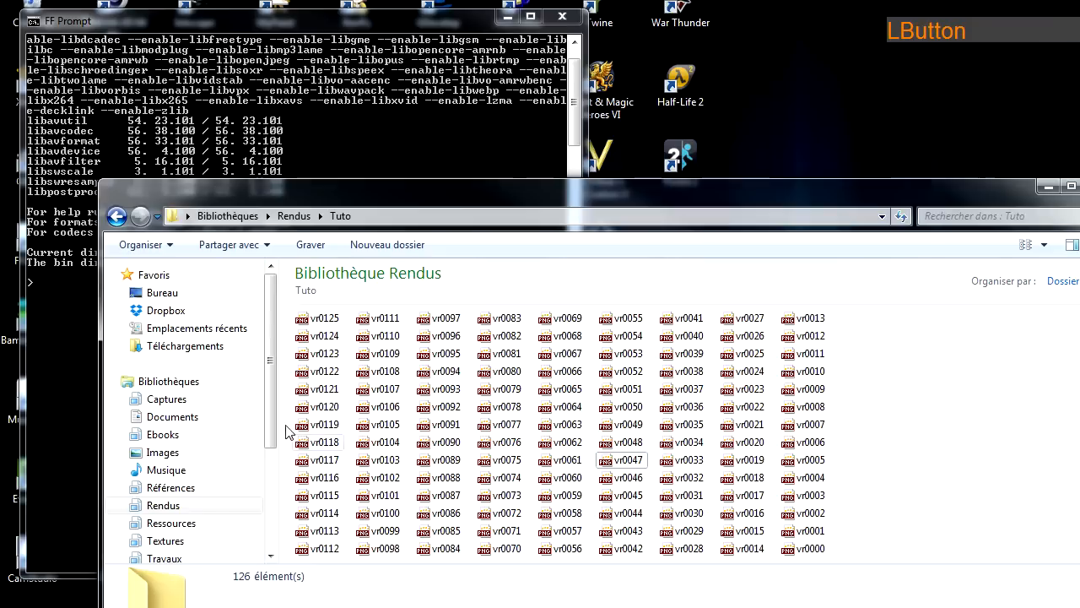
drag(564, 201, 513, 116)
drag(49, 102, 469, 59)
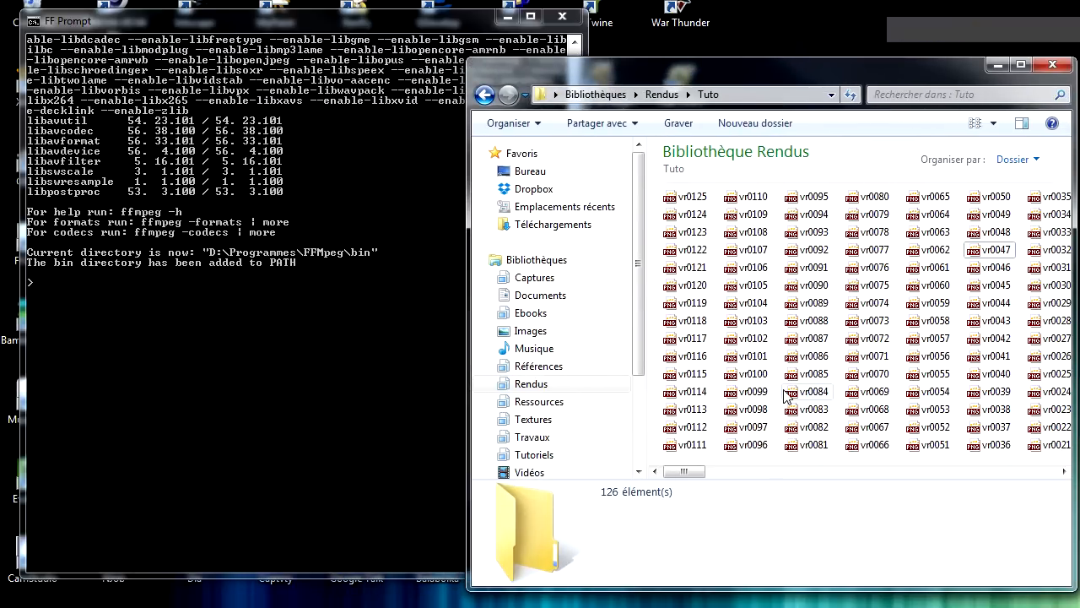
- Begin the conversion command in the FFmpeg prompt with "ffmpeg -f image2 -i "
click(299, 320)
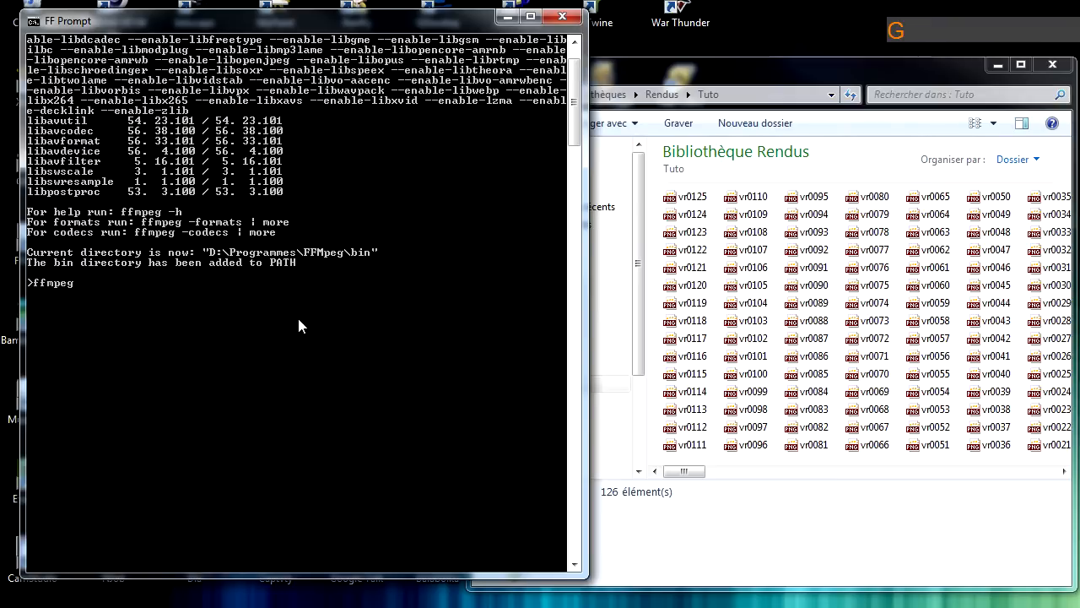
text(ffmpeg -f imag)
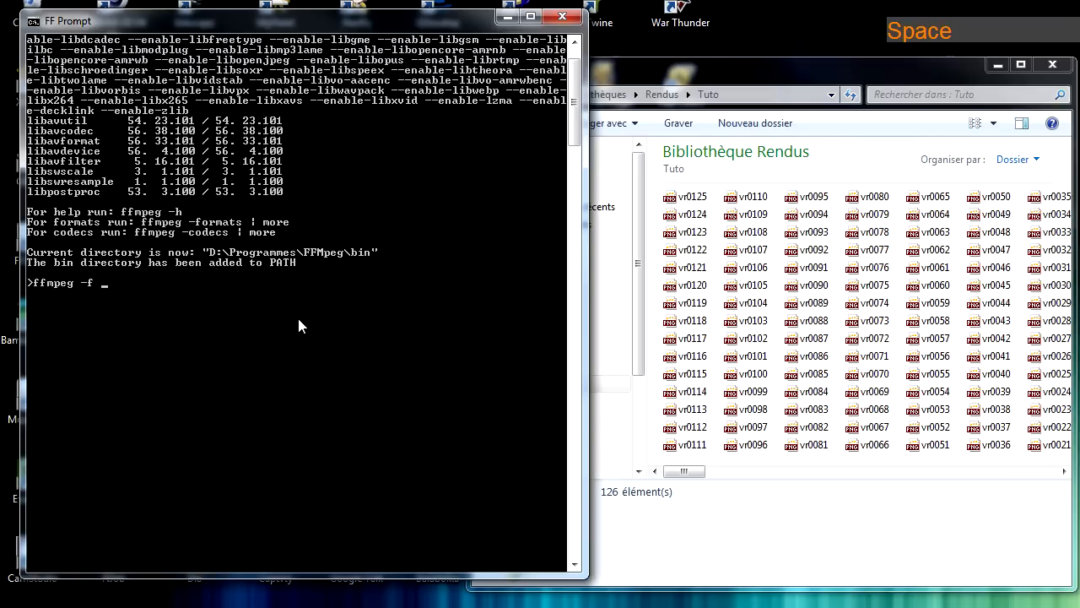
text(e)
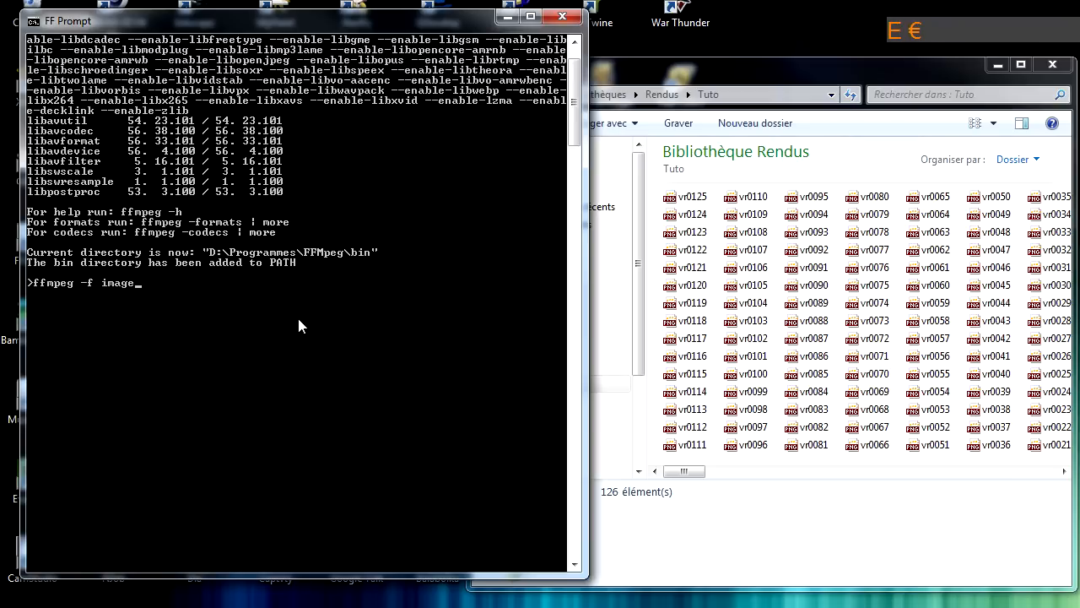
text(2 -i)
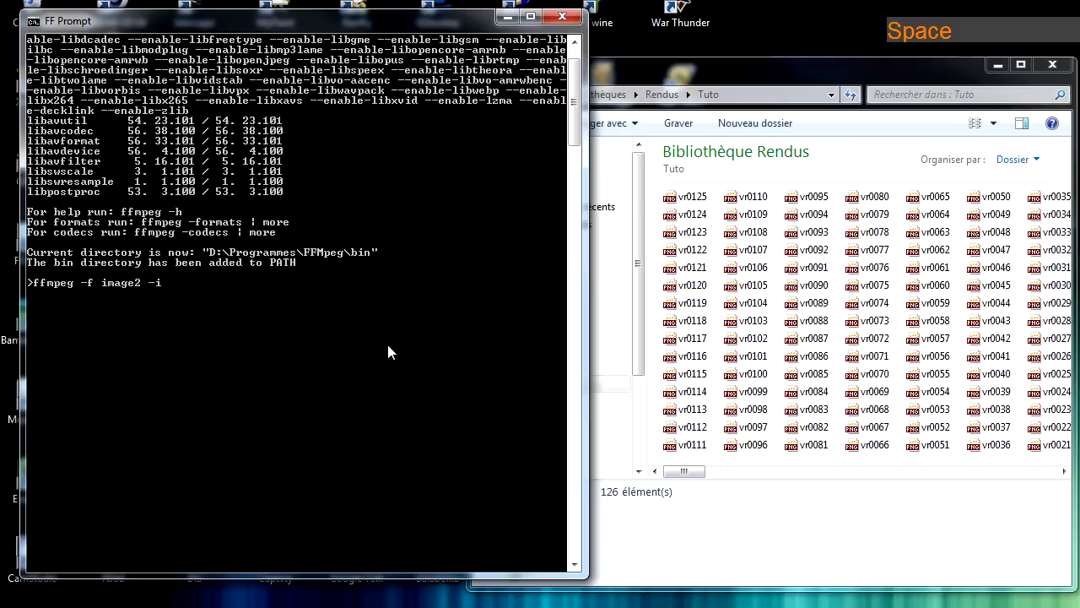
- Copy the Tuto folder's path and append D:\Rendus\Tuto\ to the FFmpeg command as the input location
click(788, 78)
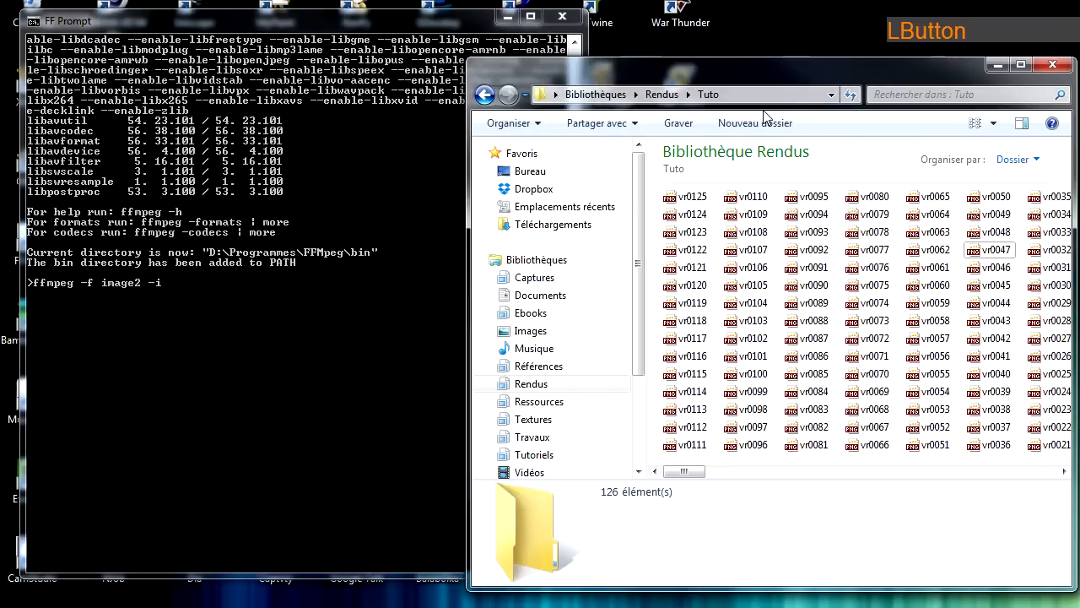
click(557, 94)
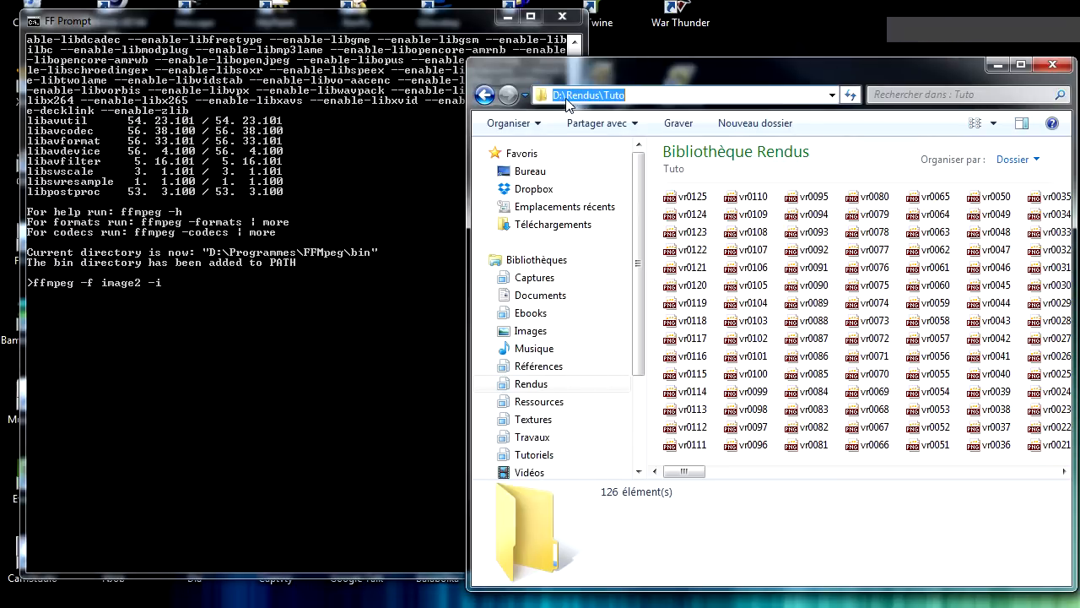
drag(664, 97, 475, 118)
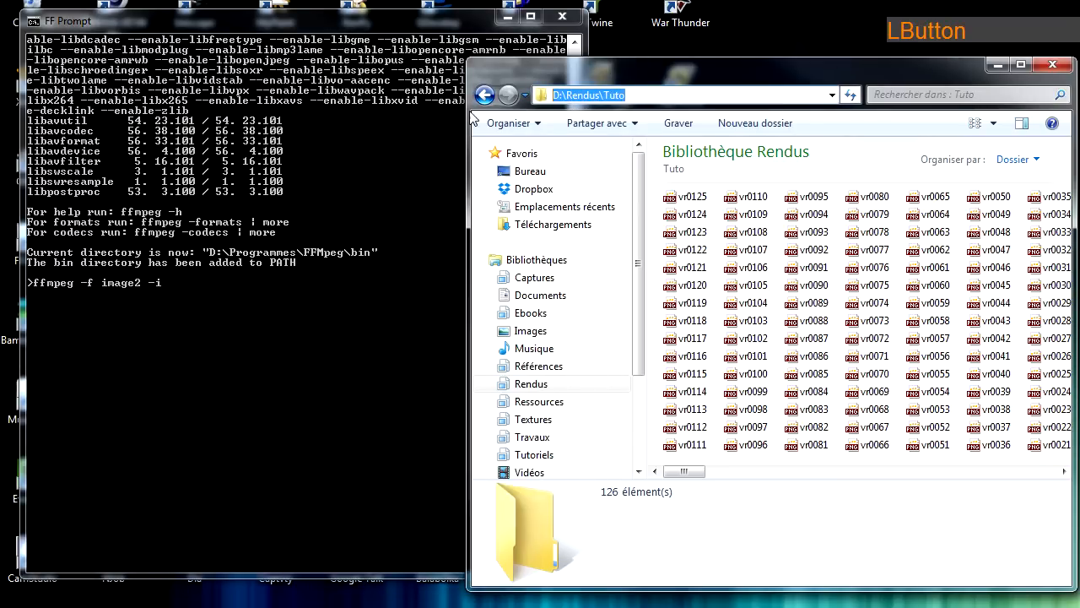
key(ctrl+c)
click(747, 302)
click(369, 302)
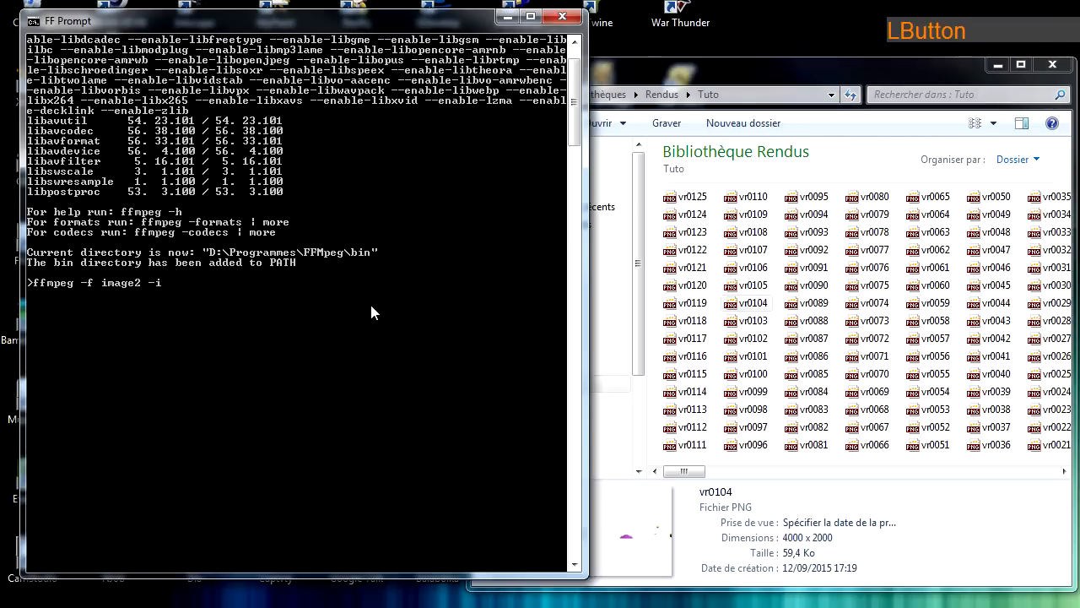
right_click(208, 279)
click(250, 327)
text(\Rendus\Tuto\)
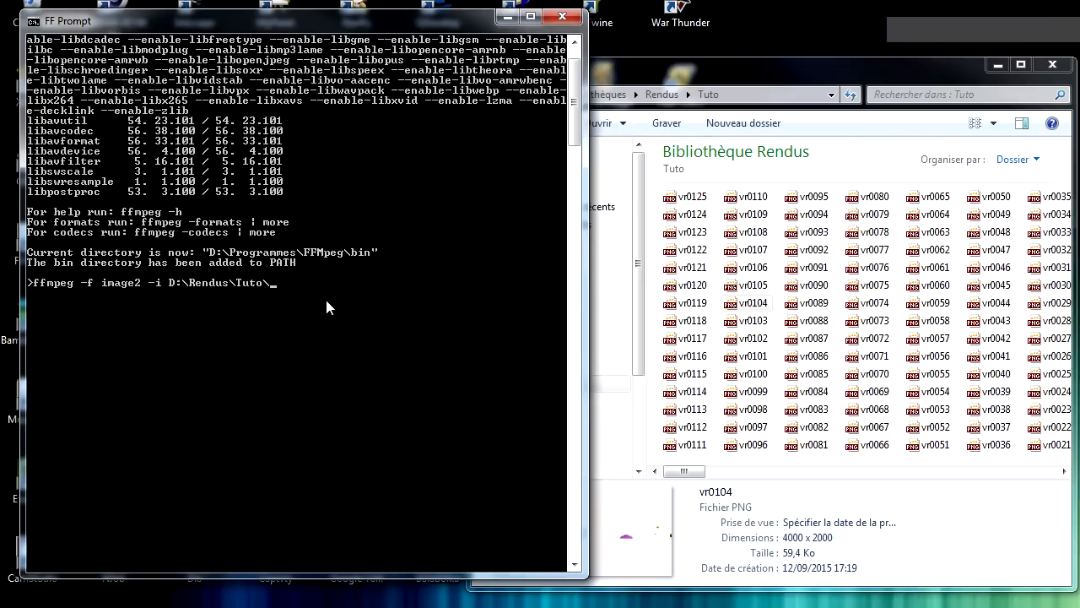
- Extend the FFmpeg command with the frame pattern vr%04d.png and the horizontal flip filter -vf "hflip"
text(vr%)
text(04d.png)
text(-vf "hflip")
- Append the output path D:\Rendus\Tuto\vid.mp4 to the FFmpeg command and run the conversion
right_click(440, 287)
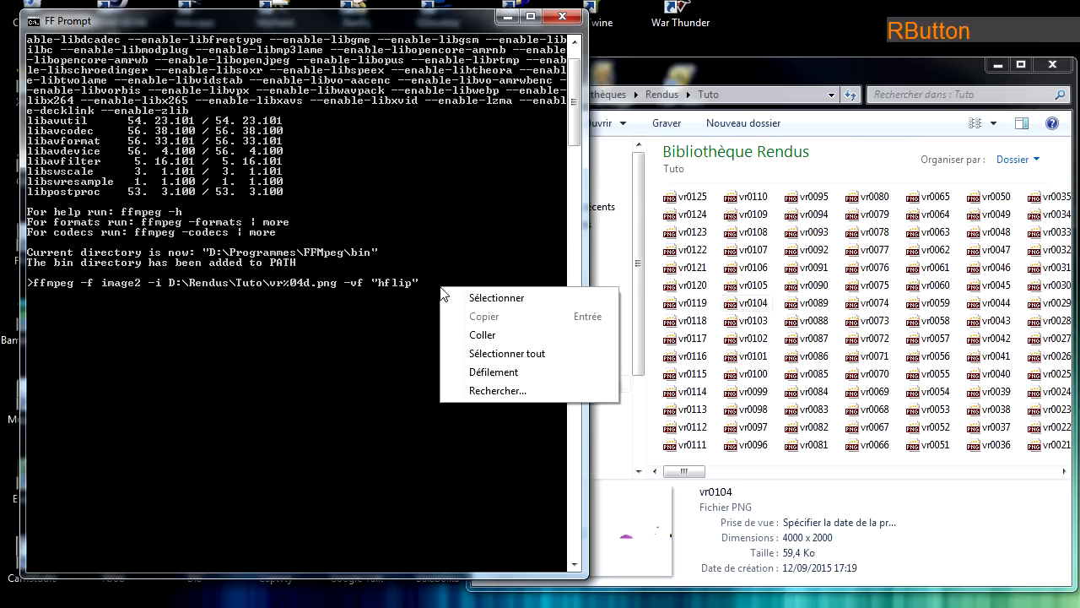
click(482, 335)
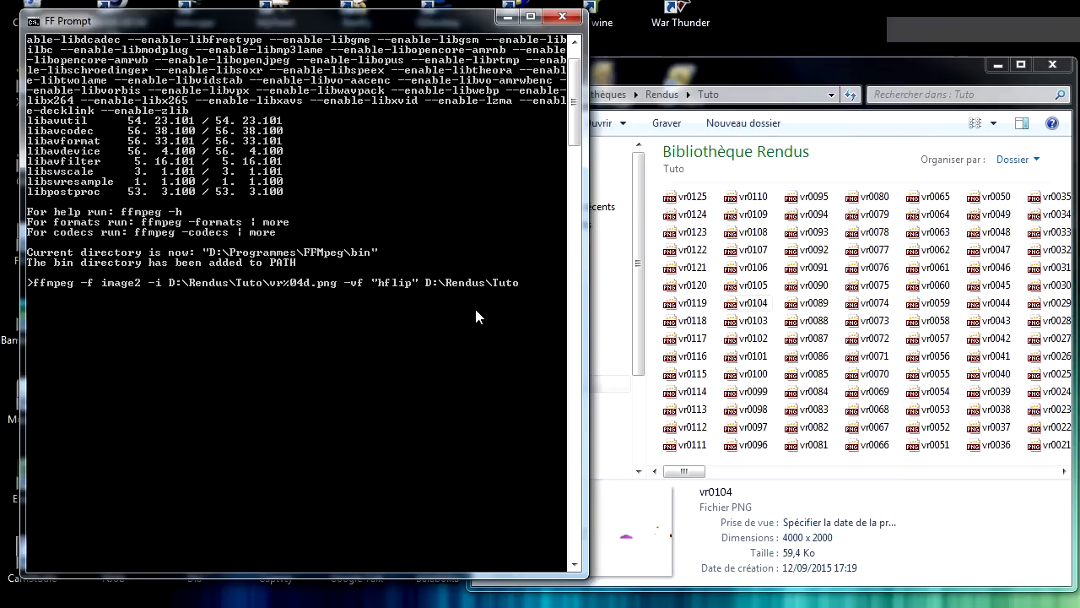
text(\)
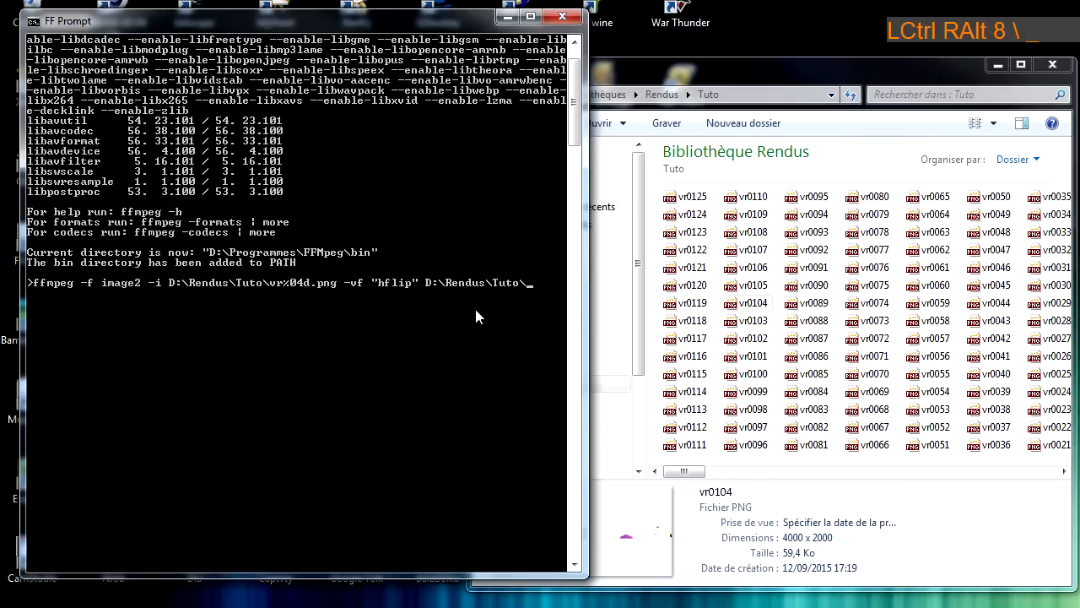
text(vi)
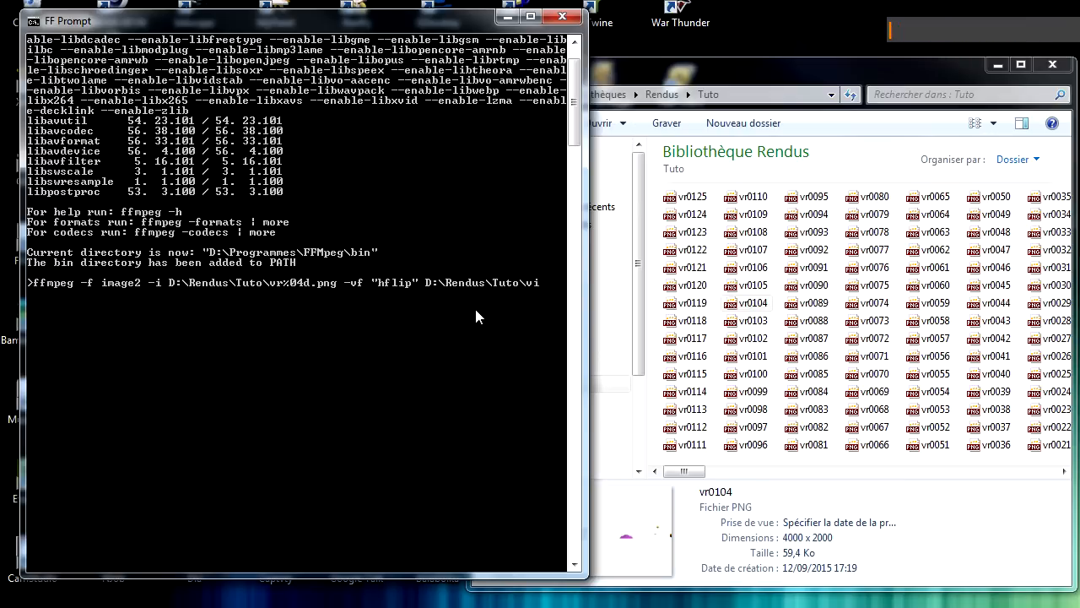
text(d.mp4)
key(Return)
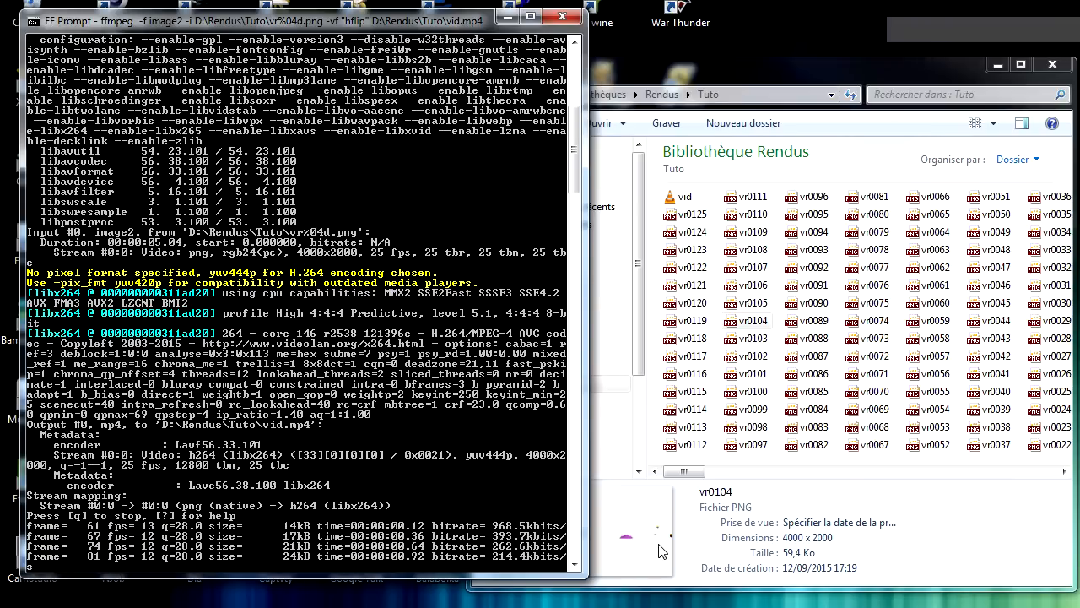
- Look at the Tuto folder during the conversion, and return to the FFmpeg prompt to follow its progress
click(688, 488)
drag(685, 472, 632, 249)
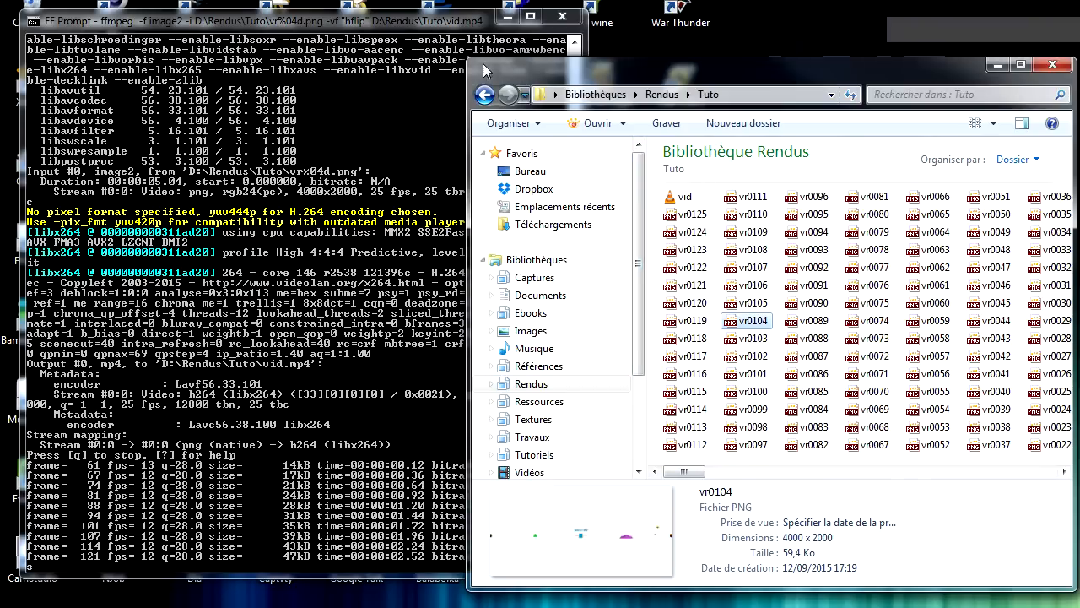
click(438, 27)
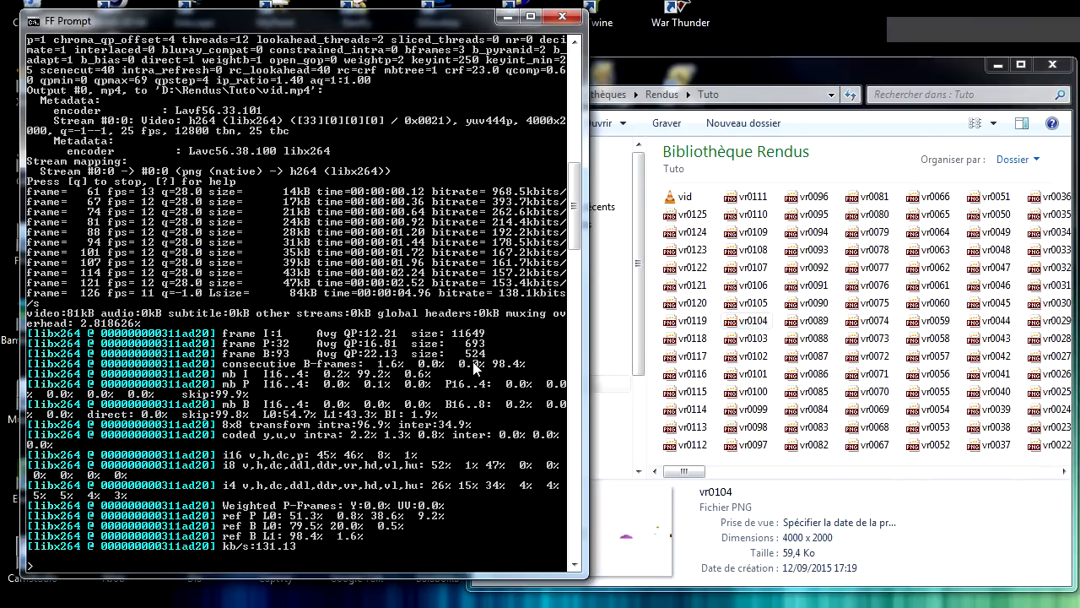
- Play the vid file from the Tuto folder to check the flipped animation, and put the player windows away
click(680, 197)
double_click(682, 199)
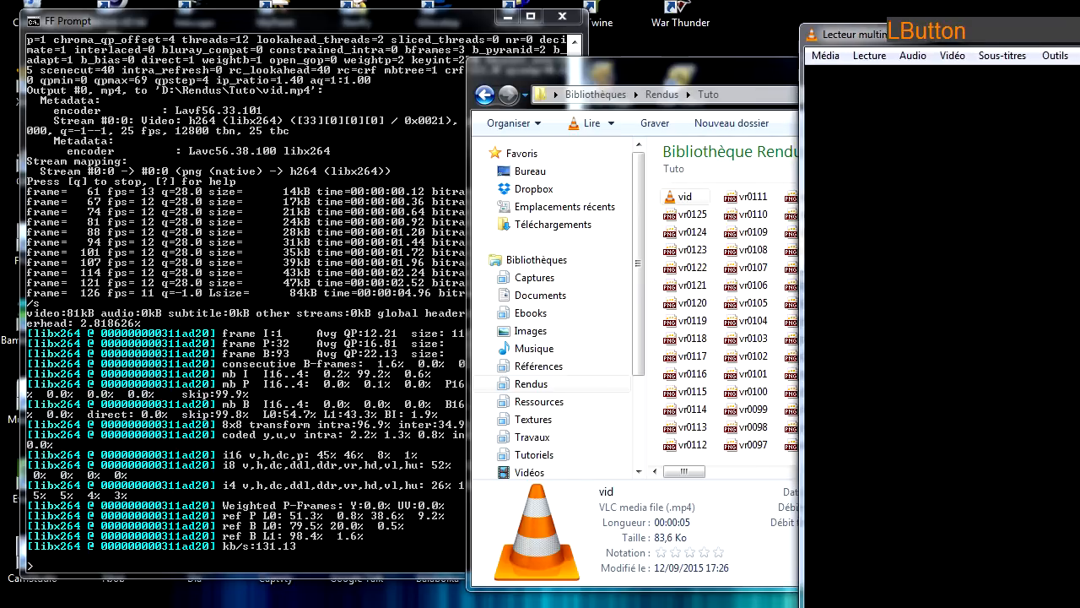
drag(815, 34, 1079, 73)
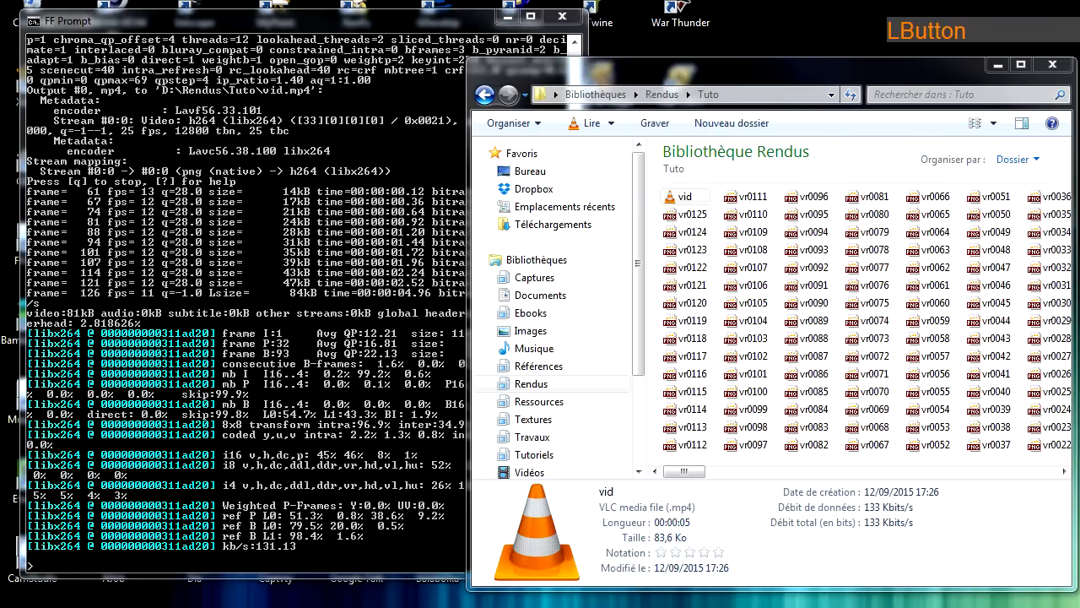
click(686, 196)
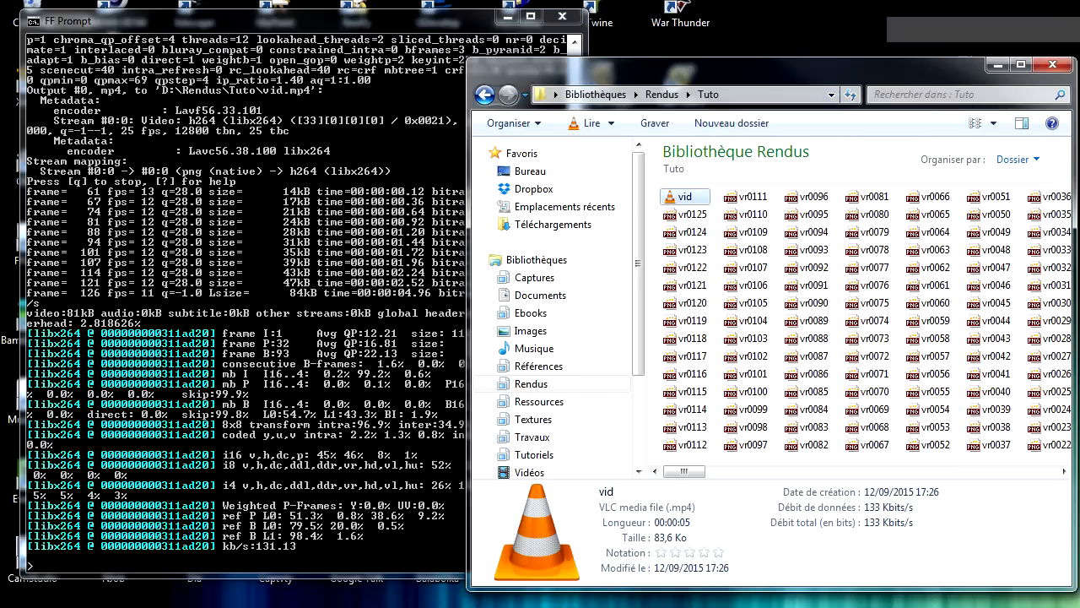
double_click(685, 196)
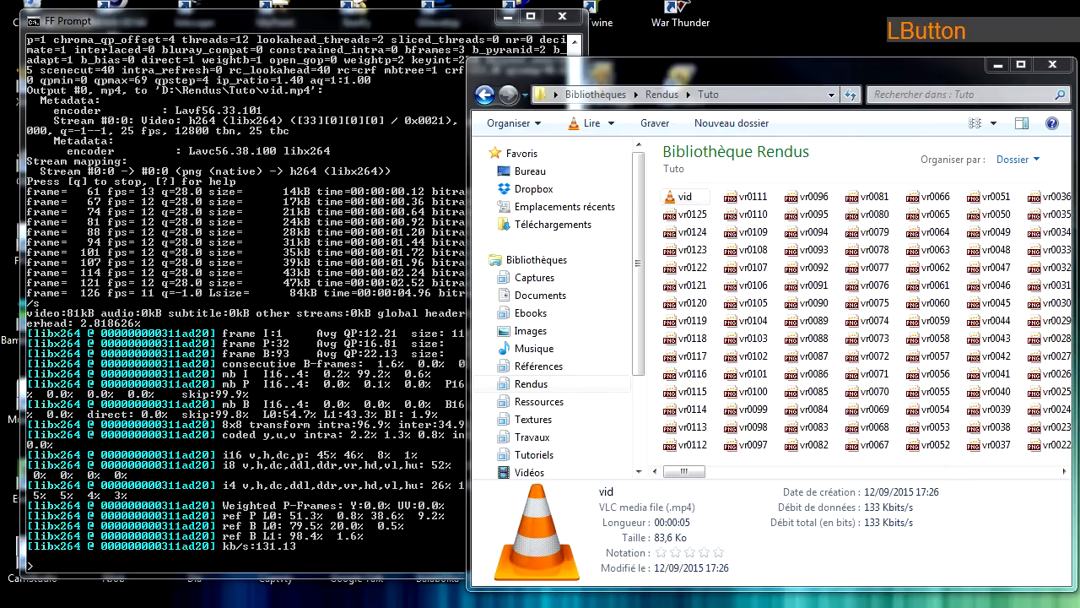
drag(742, 296, 215, 120)
drag(676, 201, 256, 205)
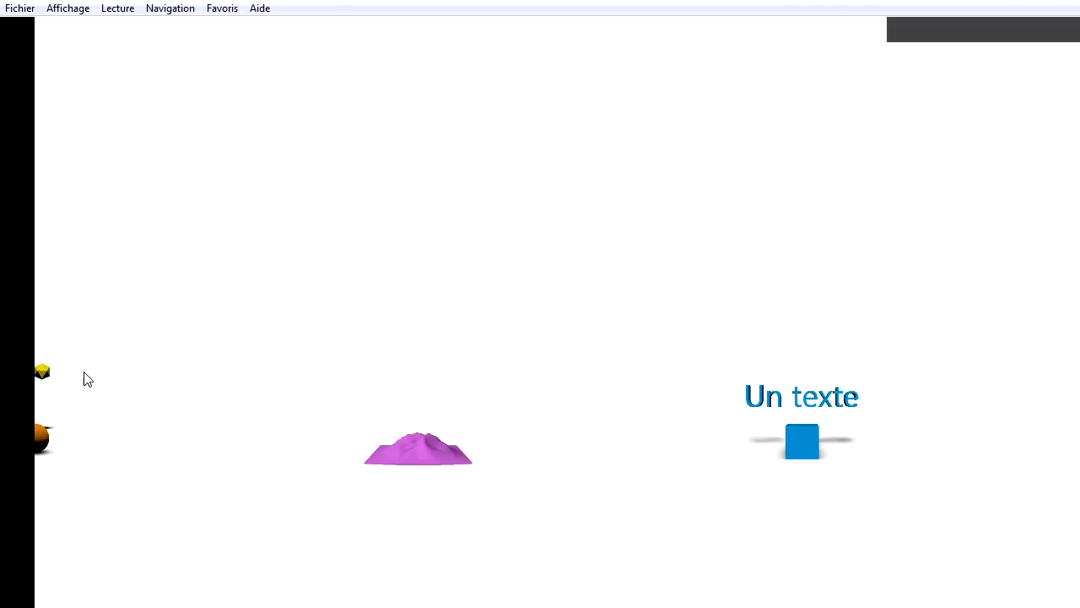
drag(842, 3, 637, 0)
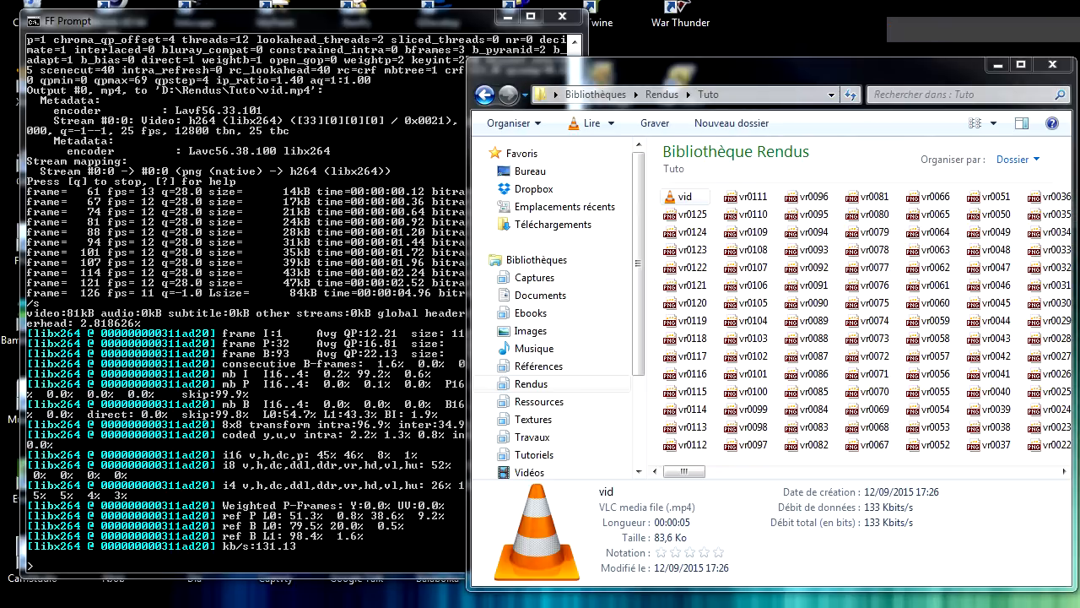
- Restore the 360.Video.Metadata.Tool.win folder and the YouTube instructions page, shift the browser window aside, and bring the tool folder to the front
drag(1079, 222, 660, 97)
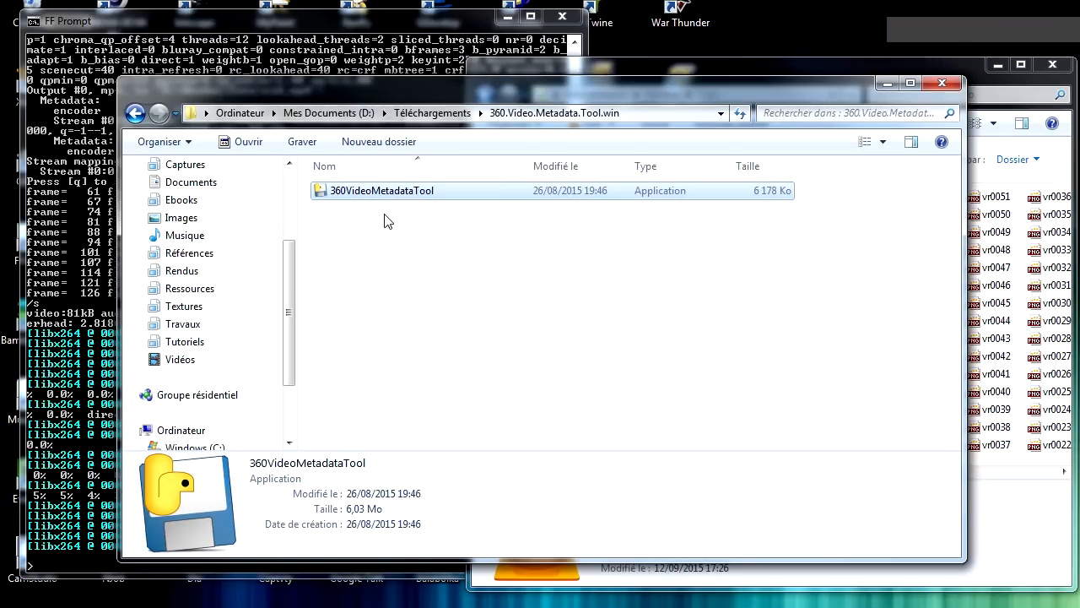
click(401, 244)
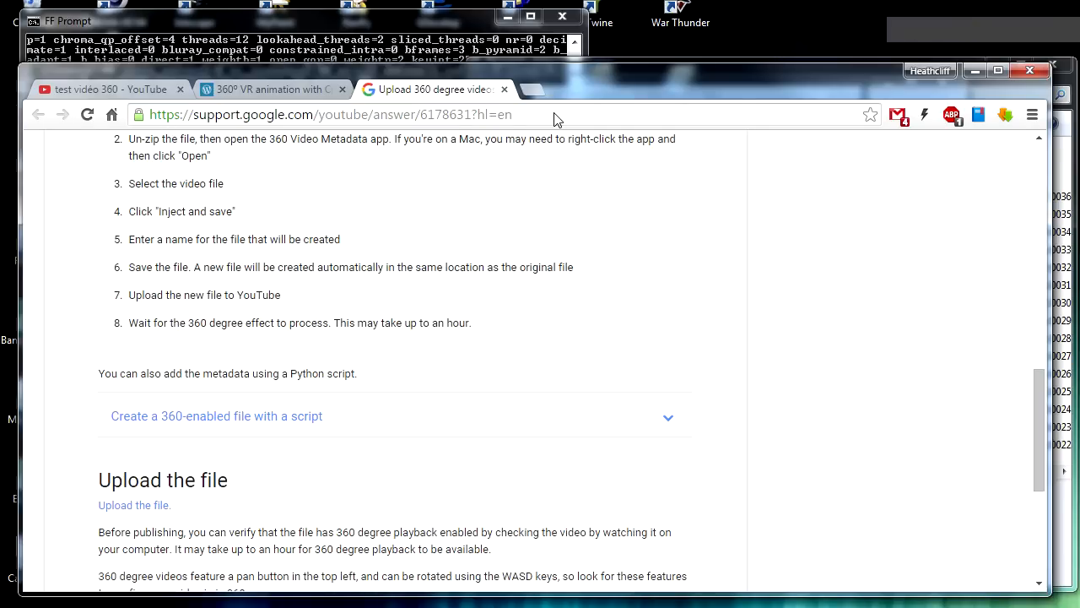
drag(707, 88, 758, 149)
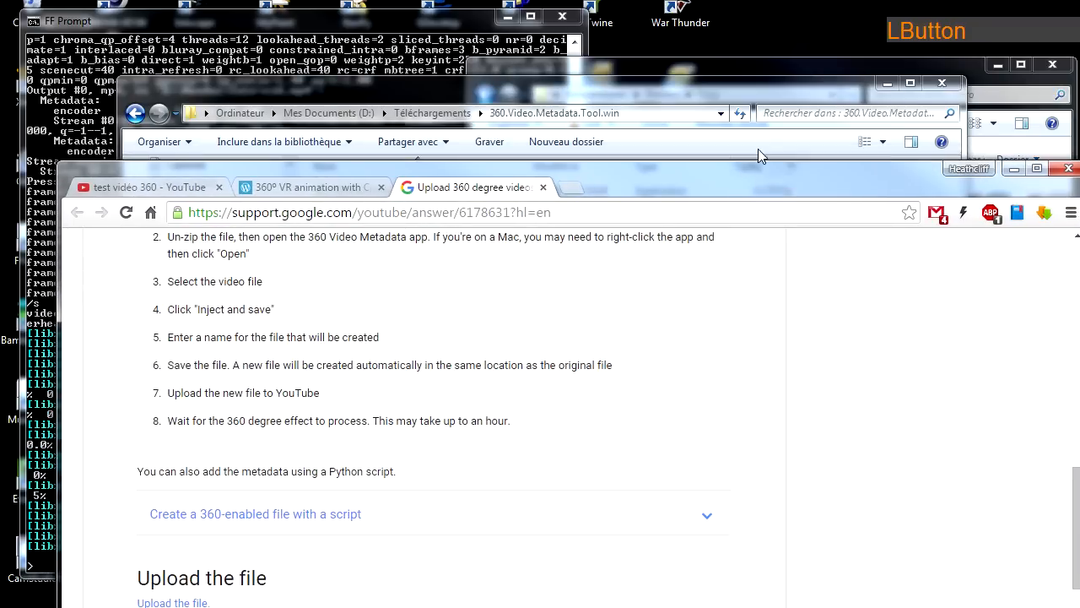
click(747, 92)
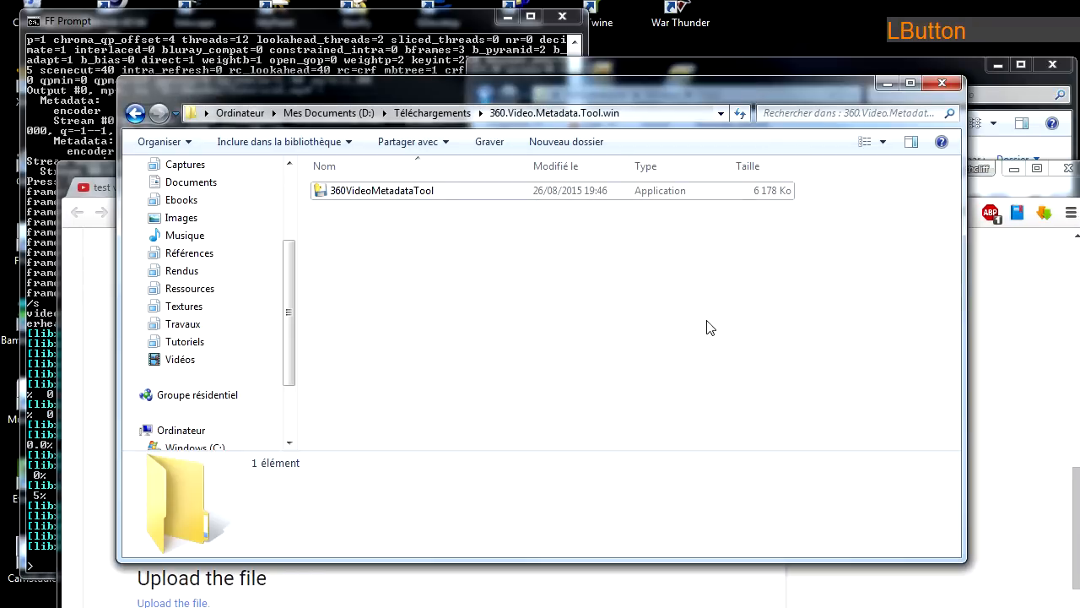
- Launch 360VideoMetadataTool and load the vid file from the Tuto folder
click(424, 195)
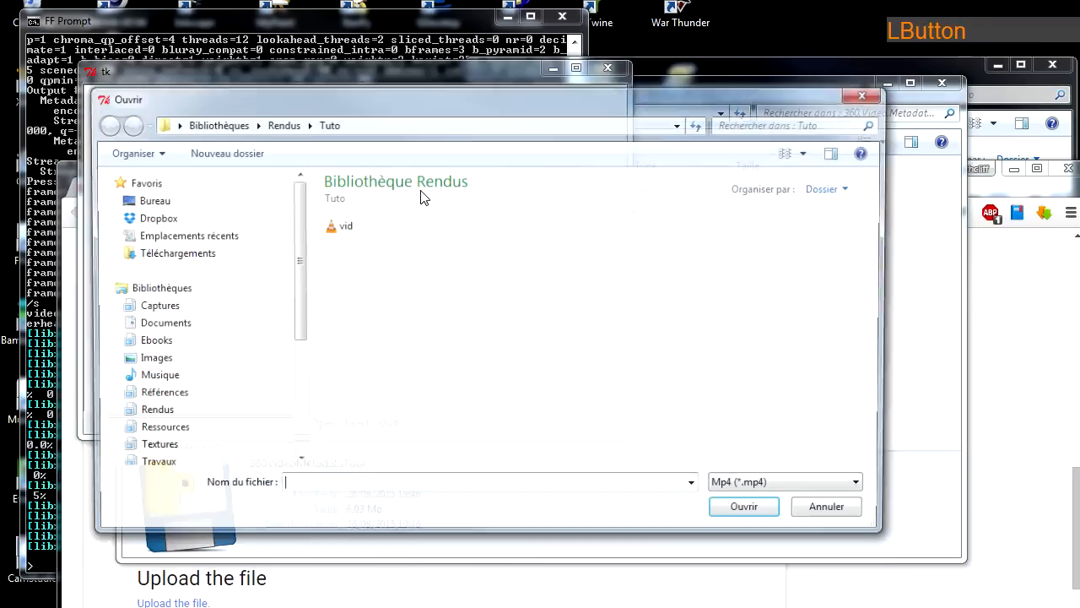
click(337, 231)
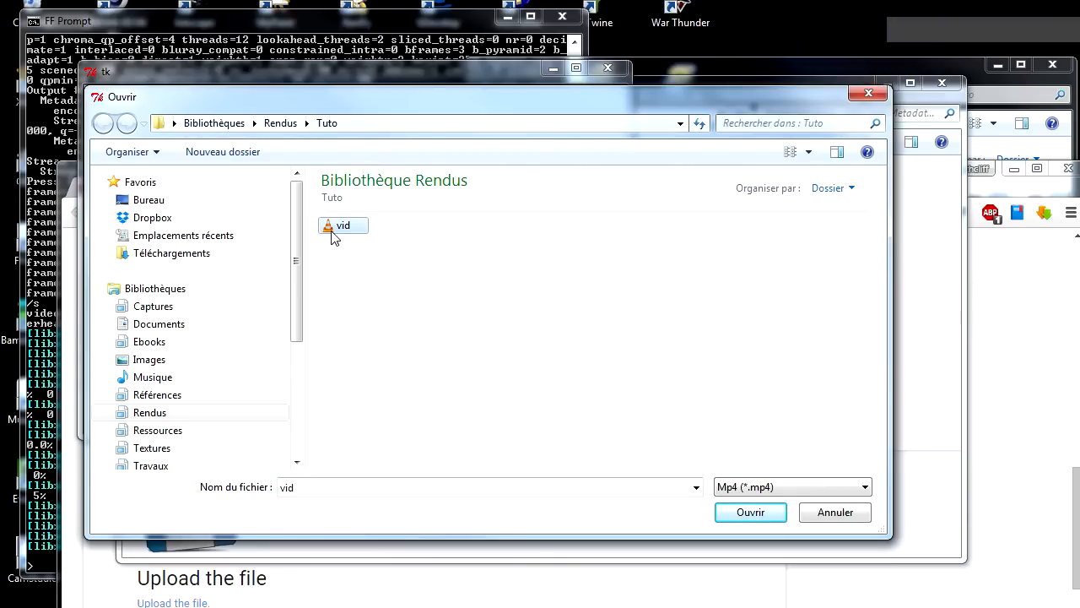
click(739, 517)
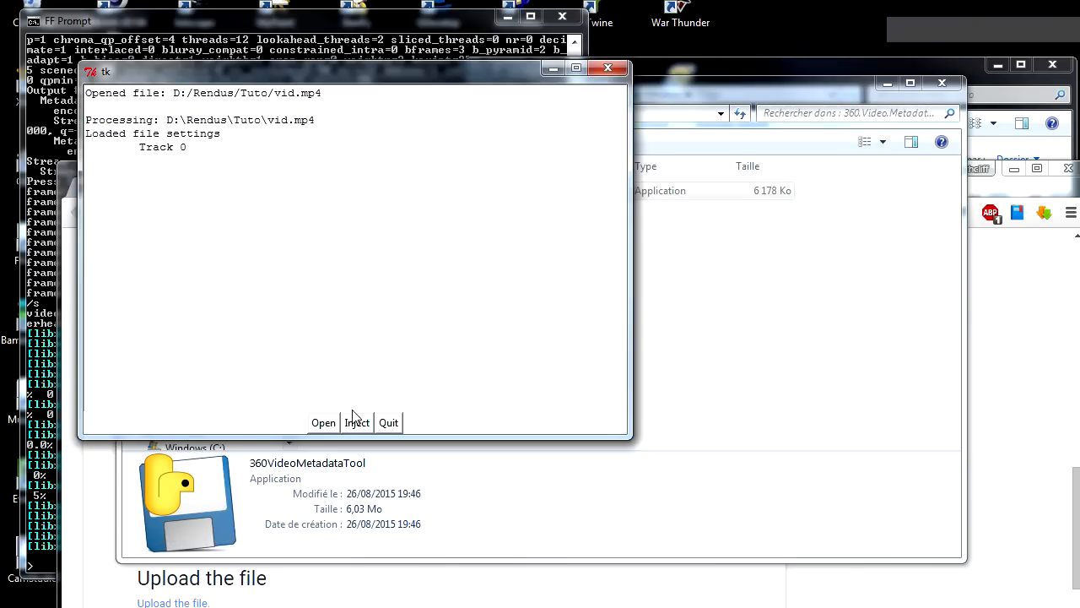
- Inject the 360° metadata into the video and save the result in the Tuto folder as vid_final.mp4
click(357, 422)
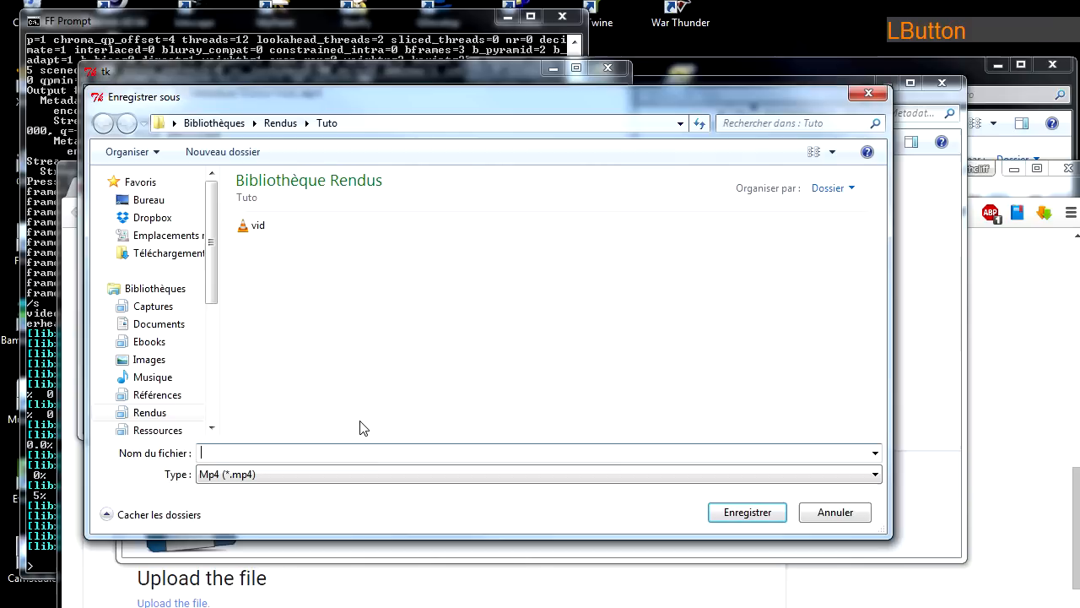
click(254, 226)
click(295, 457)
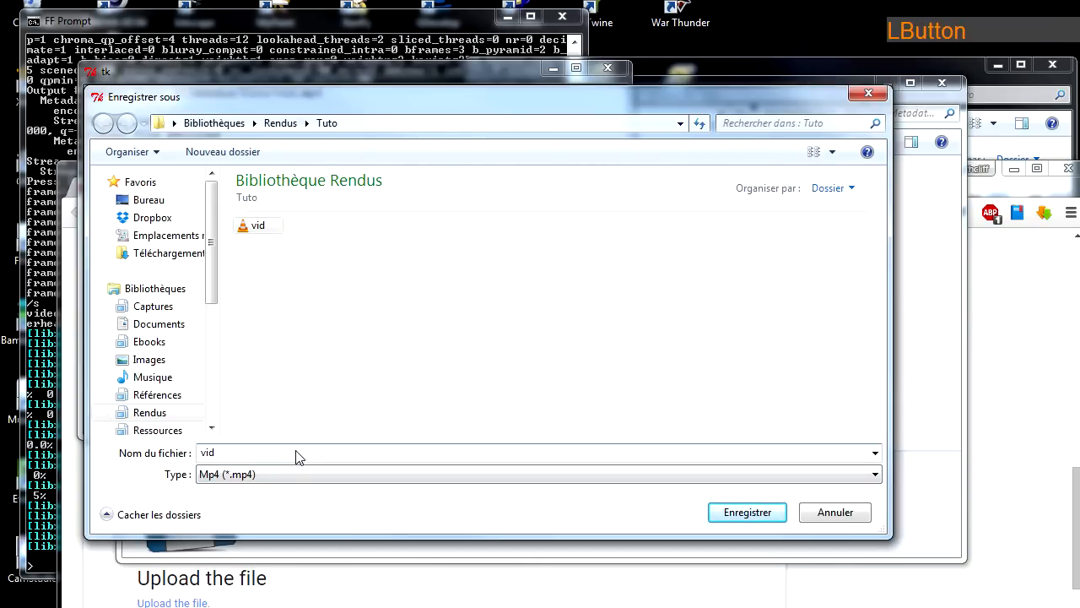
text(_final.mp4)
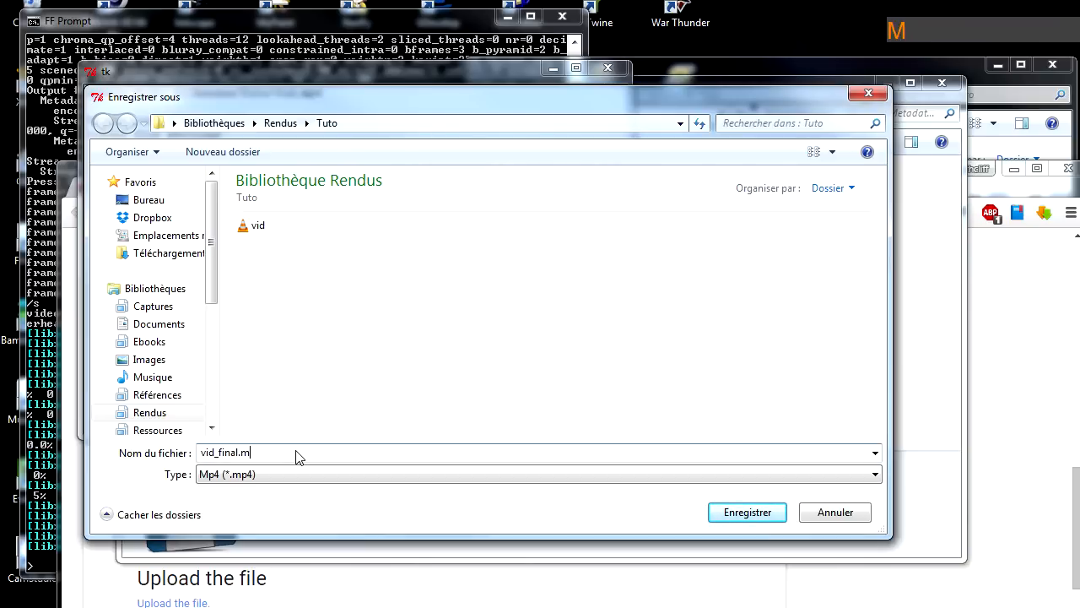
click(755, 513)
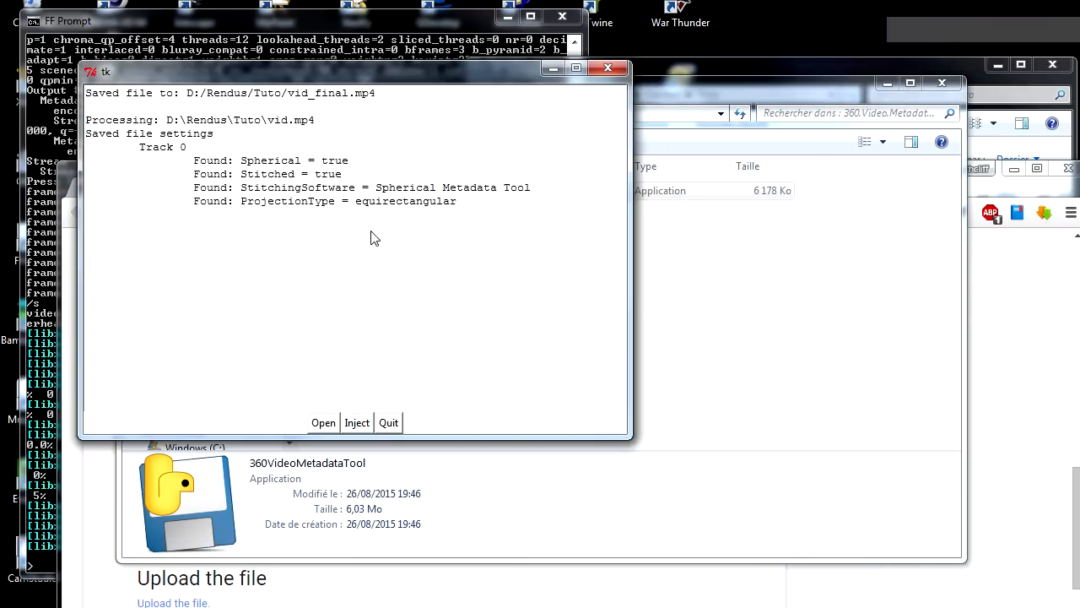
- Quit the metadata tool, close its folder, and minimize the browser to return to the Tuto folder
click(390, 424)
click(942, 83)
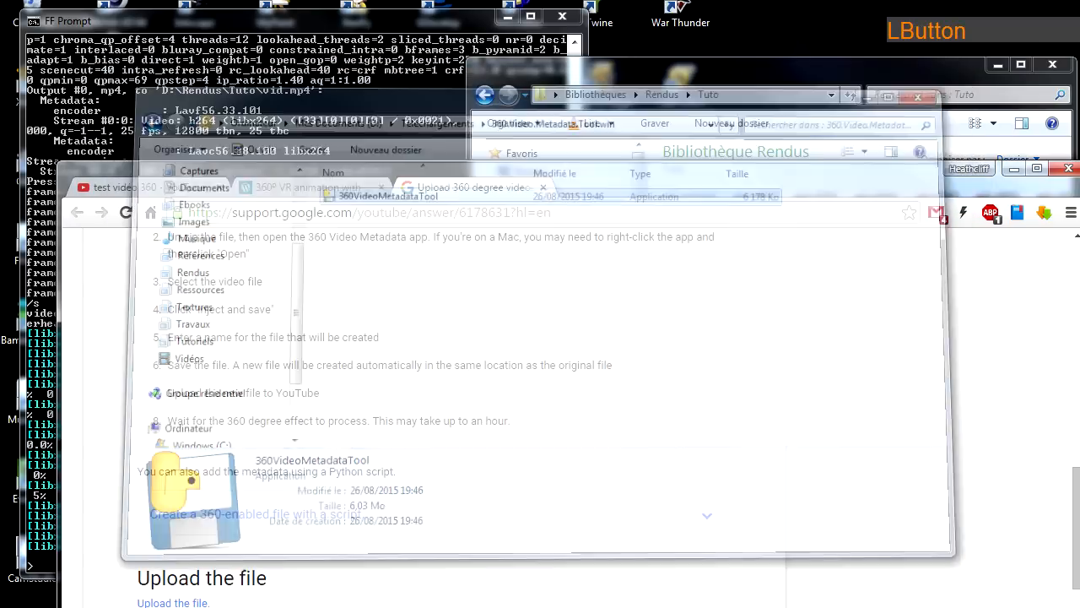
click(1014, 169)
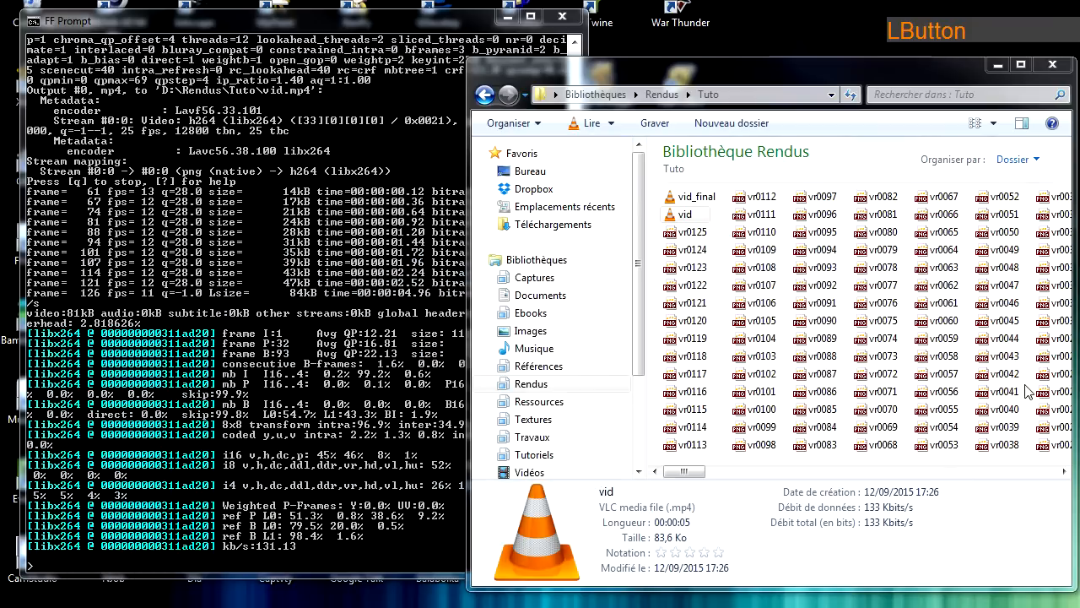
- Compare the file details of vid and vid_final in the Tuto folder, particularly their sizes
click(684, 215)
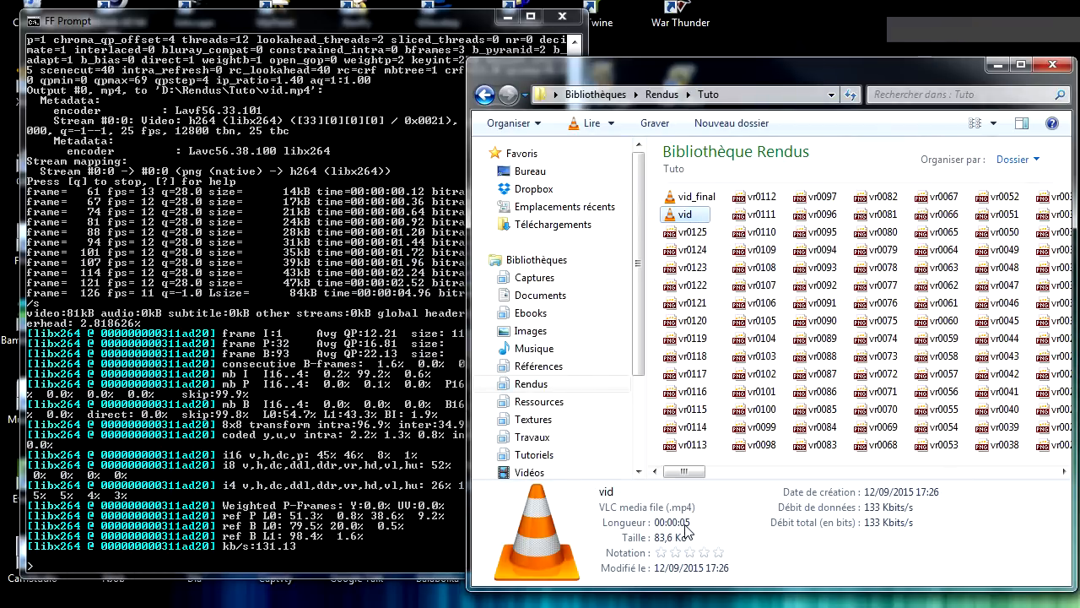
click(694, 197)
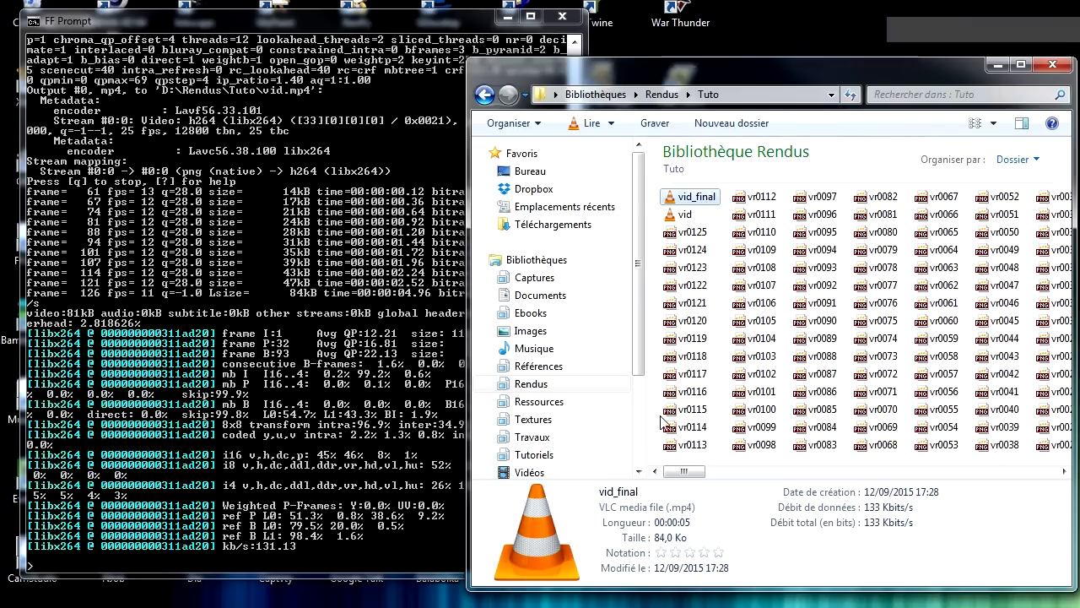
click(685, 215)
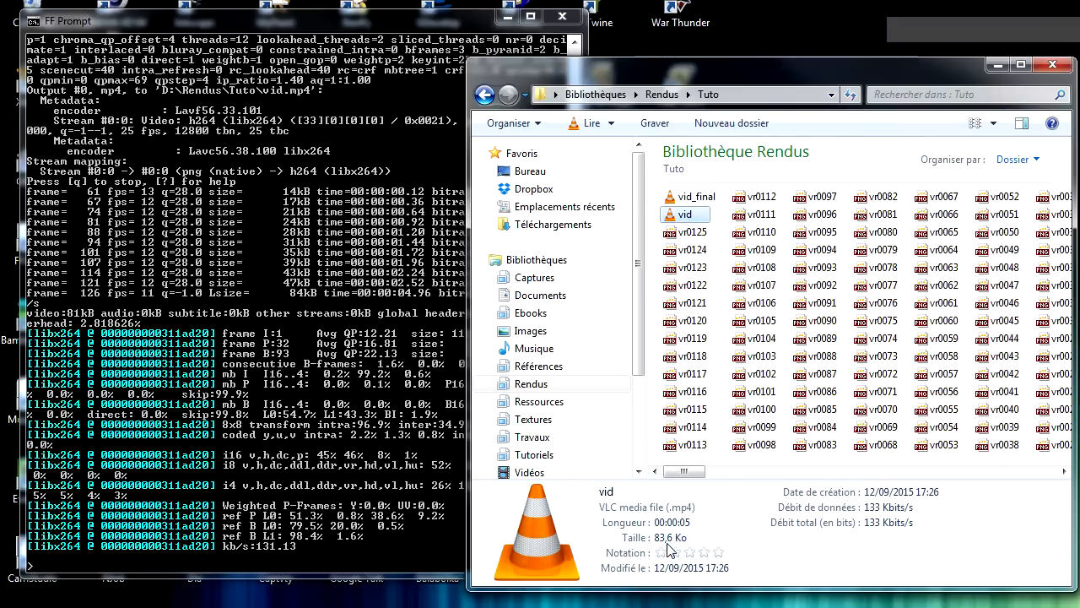
click(697, 197)
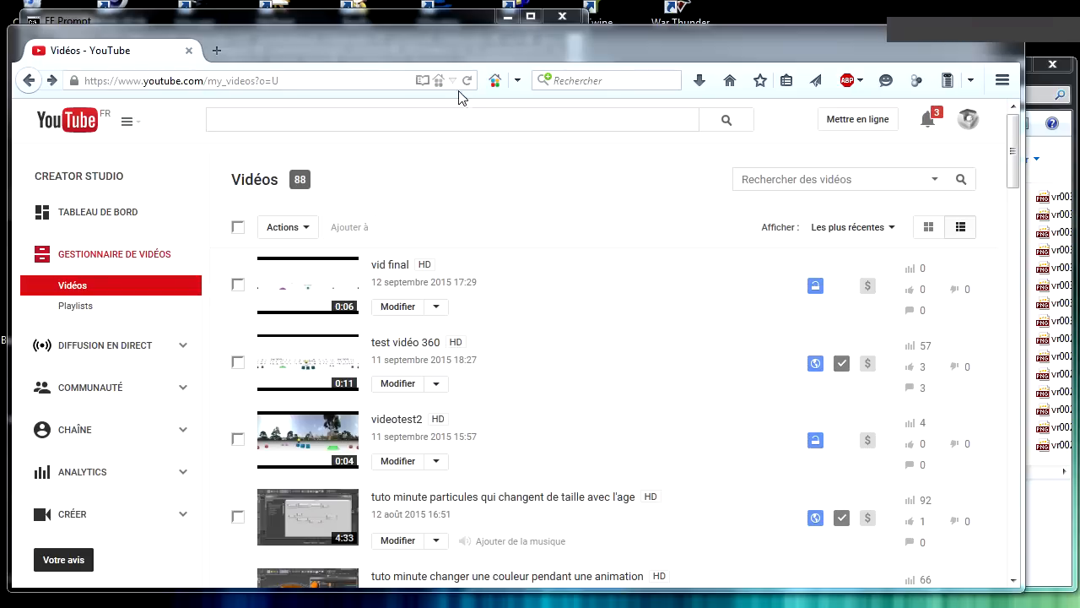
- Open the vid final video from the YouTube video manager, pause it, and pan its 360° view
drag(457, 44, 464, 49)
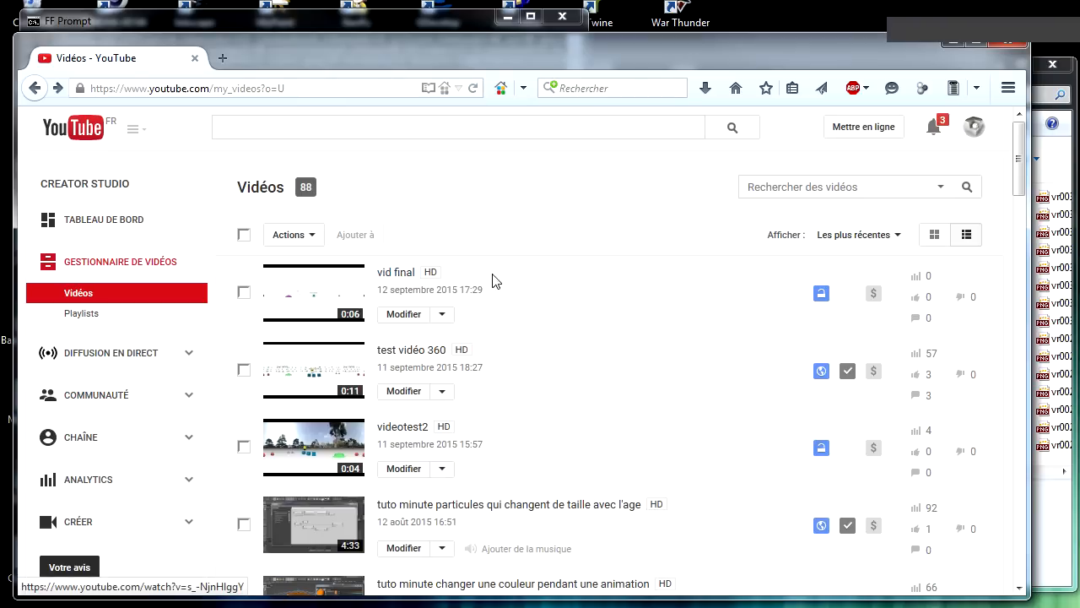
click(330, 301)
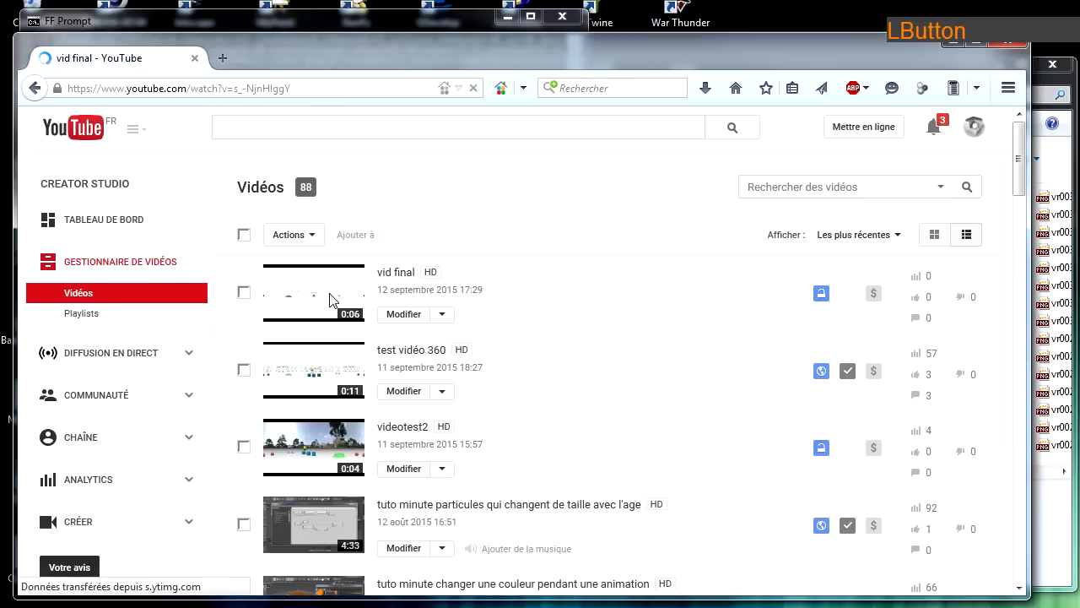
click(251, 335)
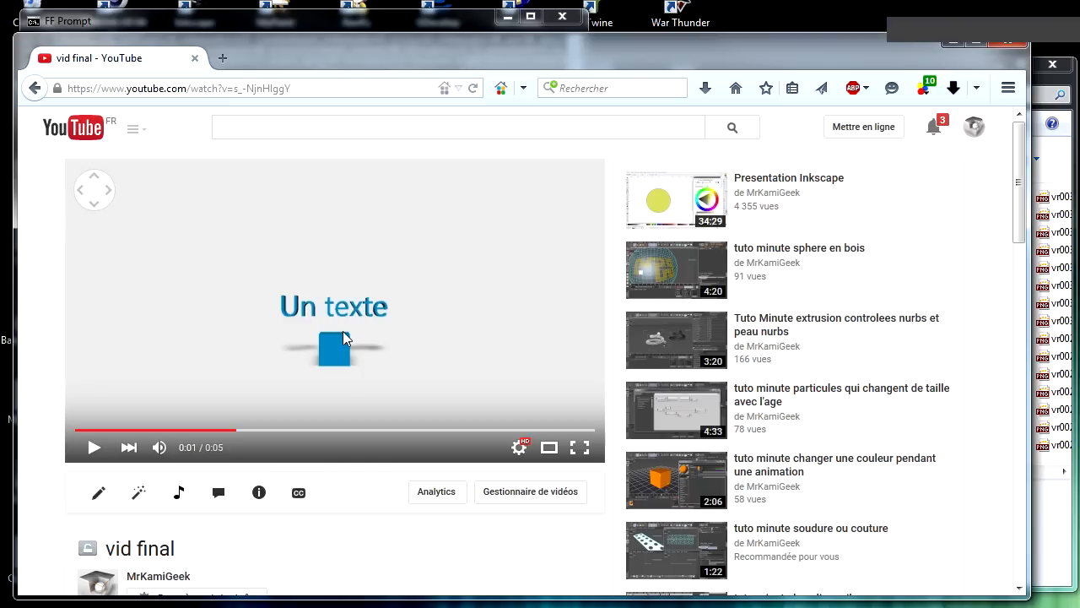
drag(367, 318, 357, 287)
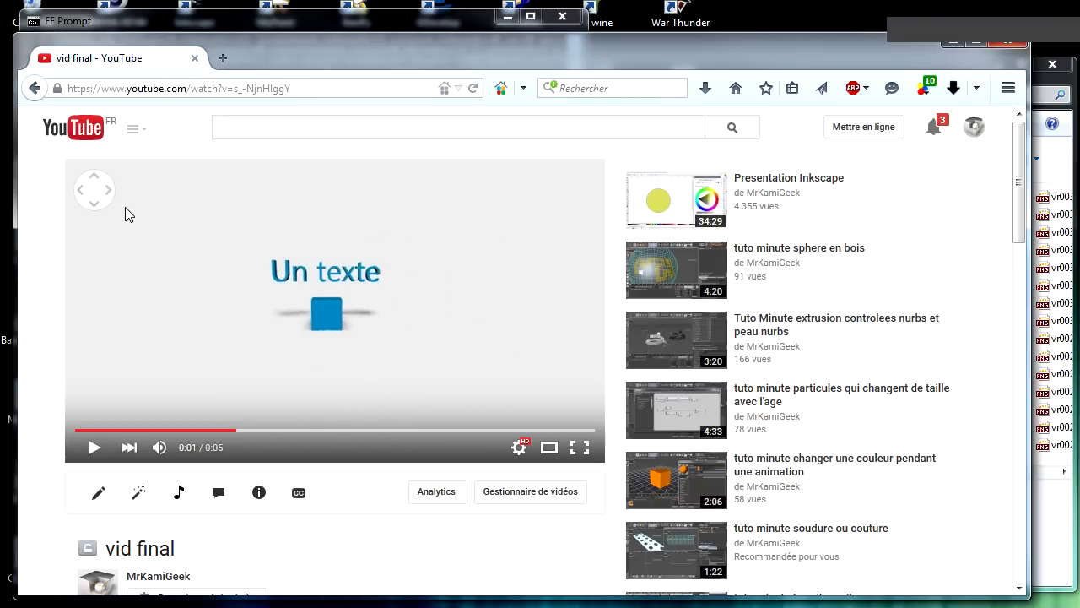
drag(113, 196, 89, 185)
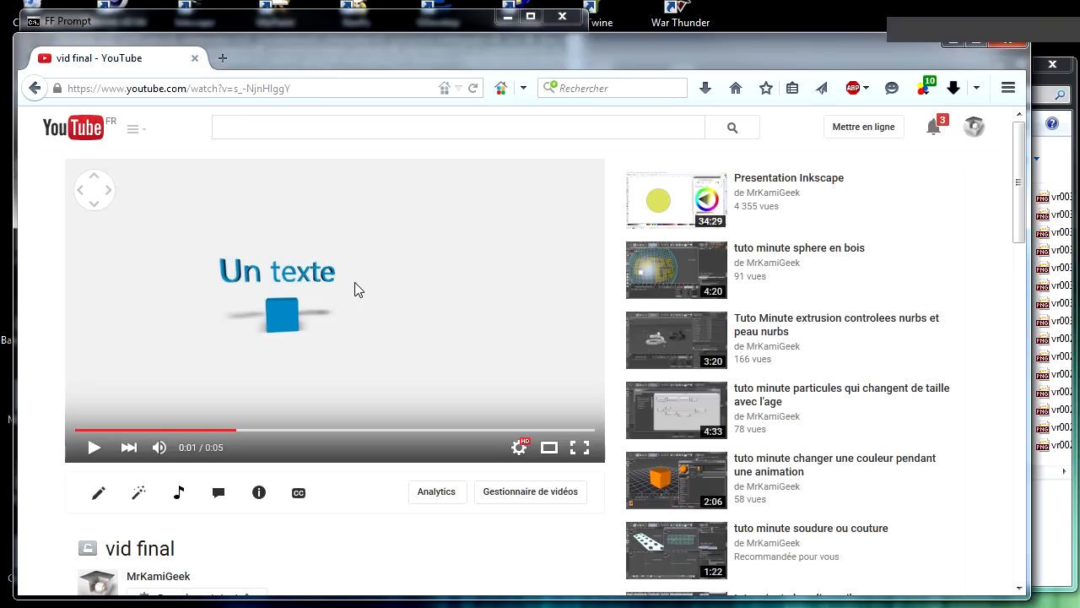
- Play the vid final video to the end while rotating the 360° view around the scene
click(93, 447)
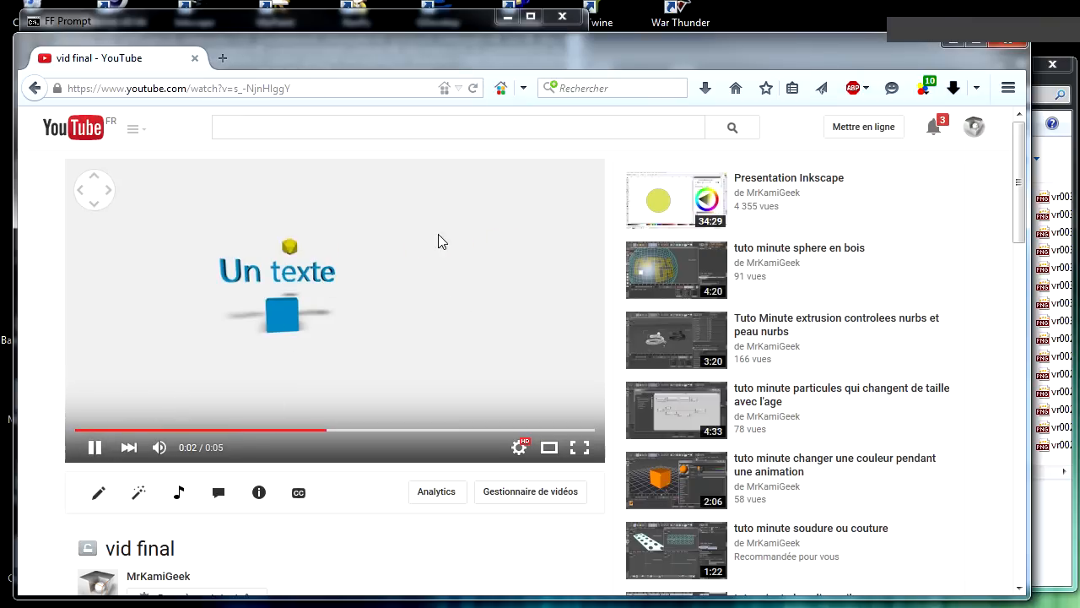
drag(195, 280, 468, 271)
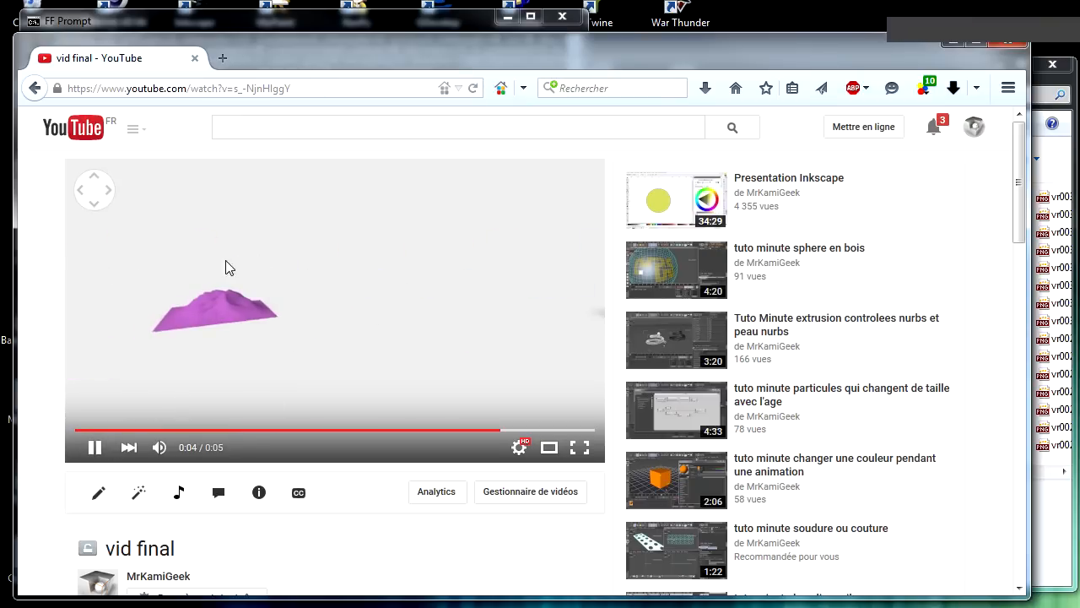
drag(379, 273, 664, 269)
click(93, 446)
drag(529, 284, 216, 297)
drag(463, 231, 418, 280)
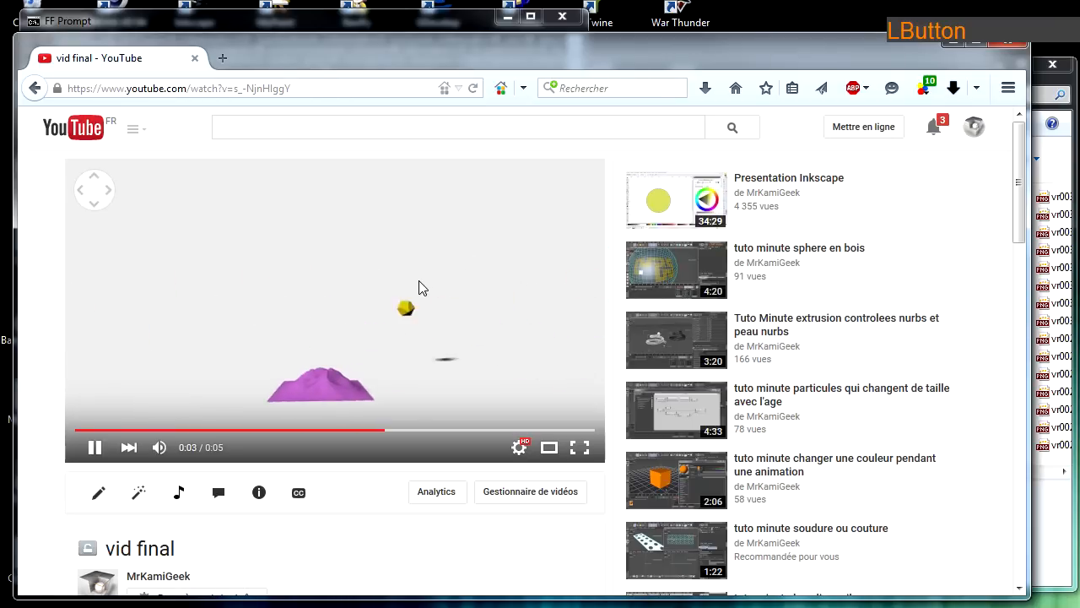
drag(274, 401, 382, 295)
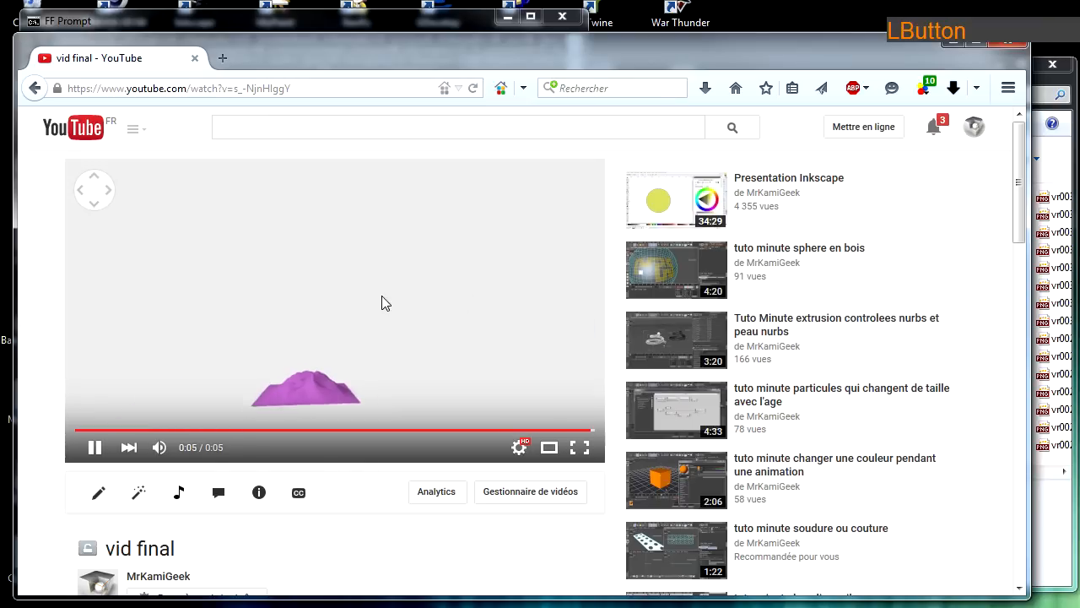
click(94, 447)
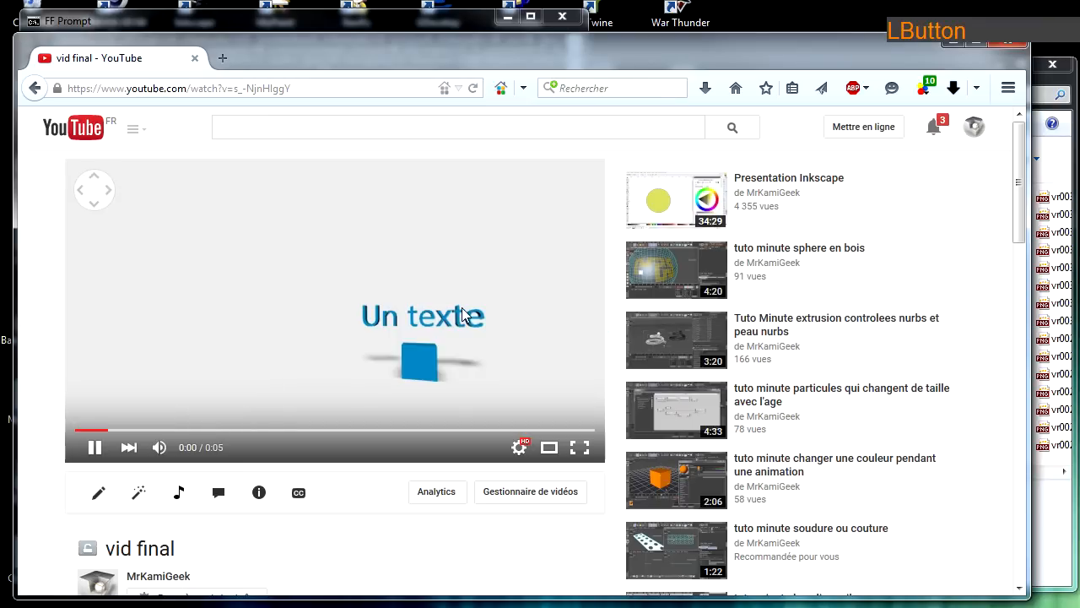
drag(590, 253, 202, 410)
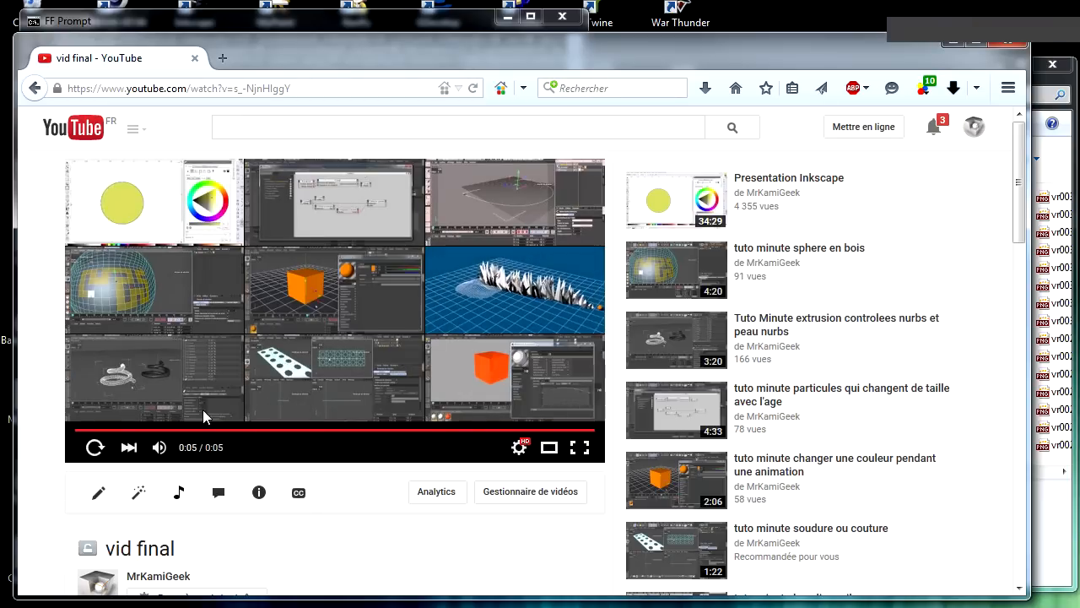
- Replay the vid final video, look around the scene, and pause it partway with the green pyramid in view
click(91, 448)
drag(464, 329, 254, 262)
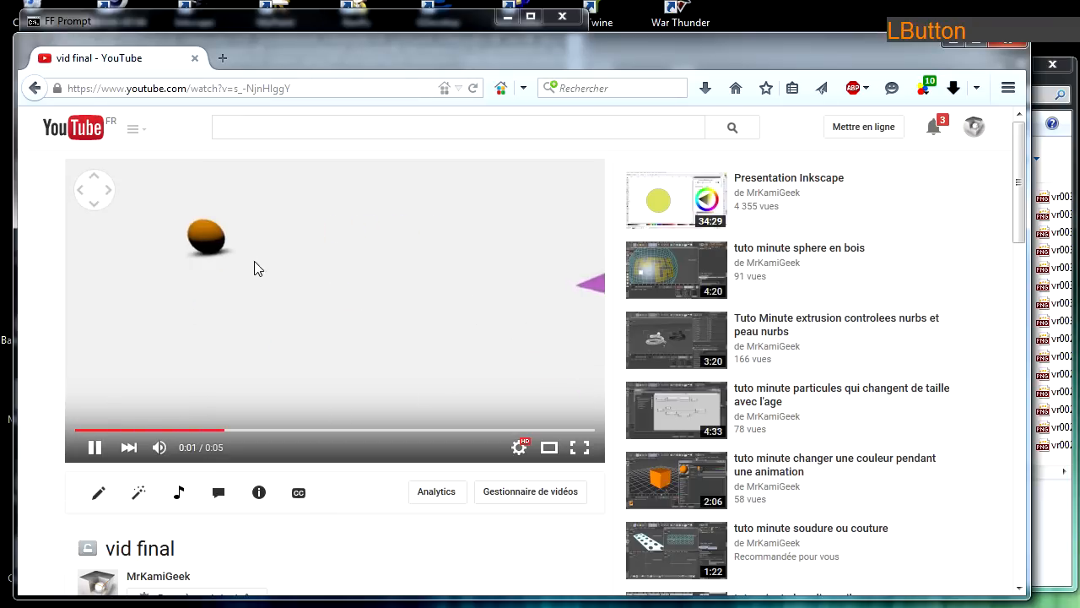
drag(409, 265, 237, 332)
click(329, 374)
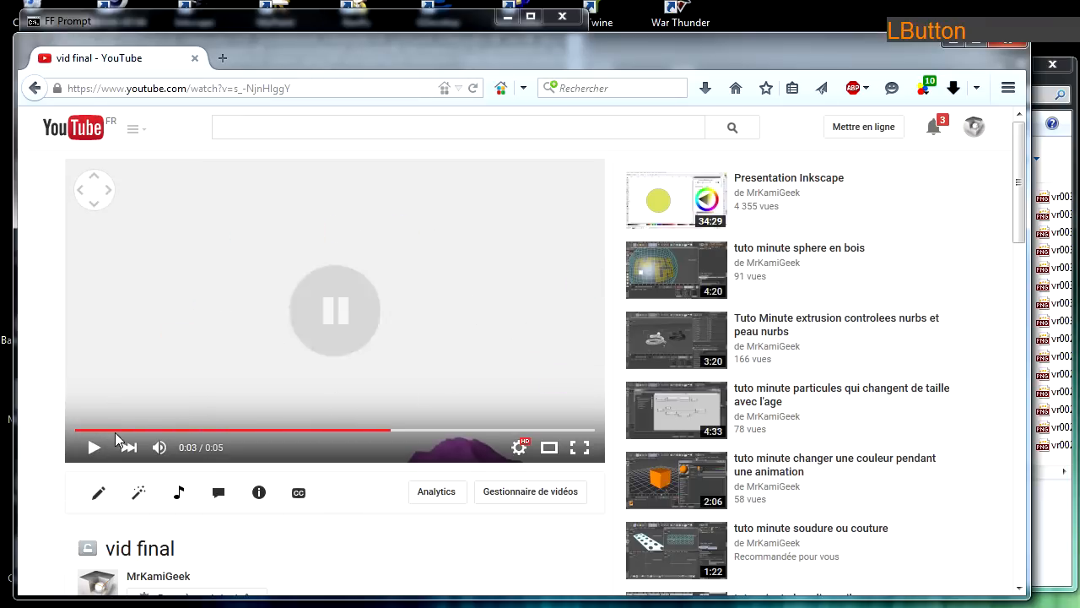
drag(528, 280, 426, 235)
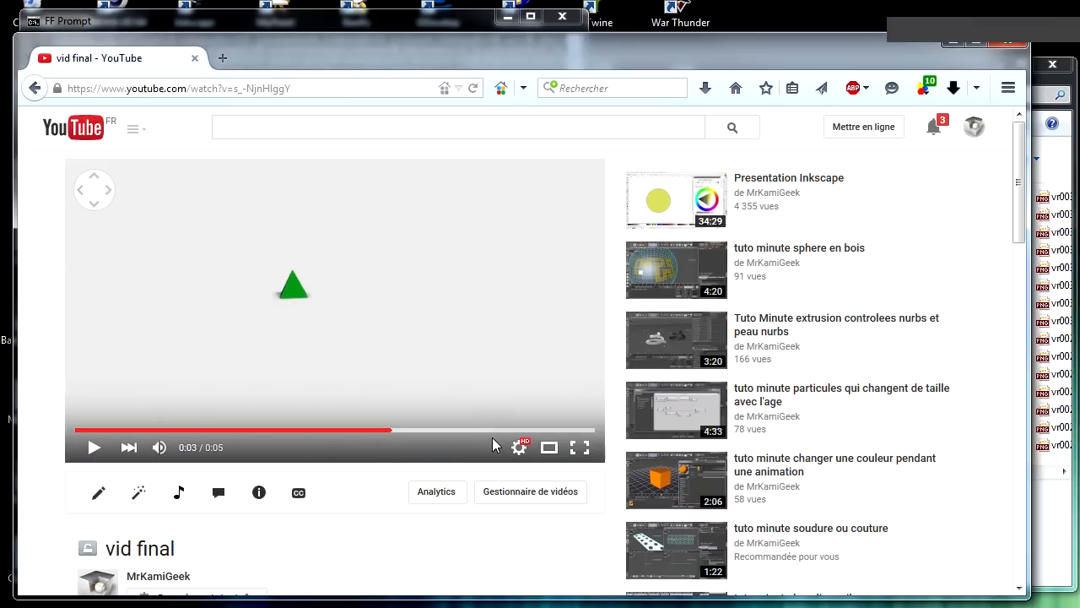
- Examine the playback qualities offered for the video, close the list, and turn the 360° view towards the Un texte object
click(519, 447)
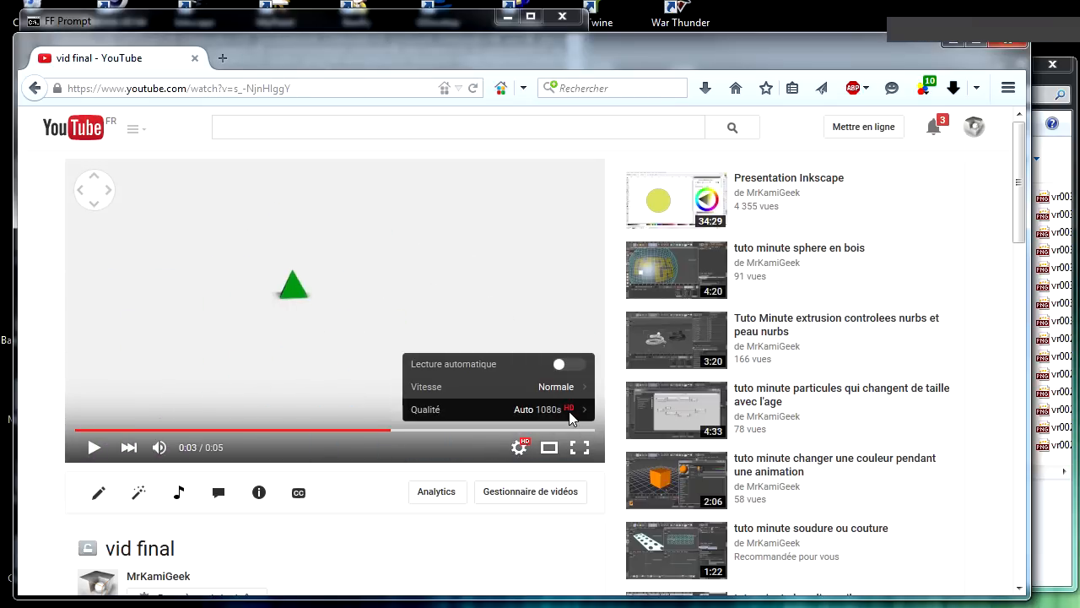
click(582, 412)
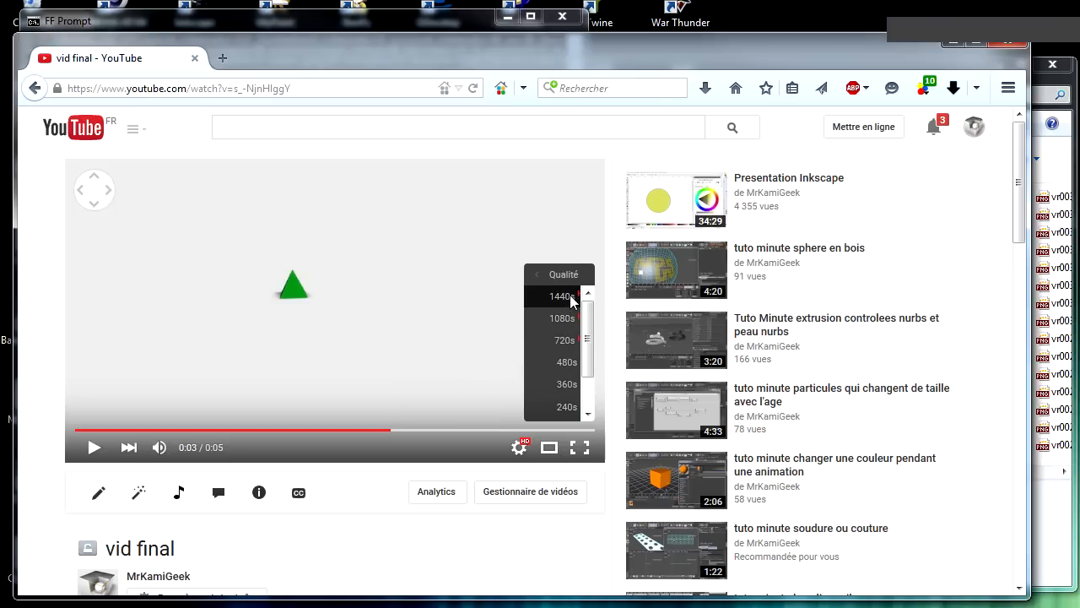
click(30, 377)
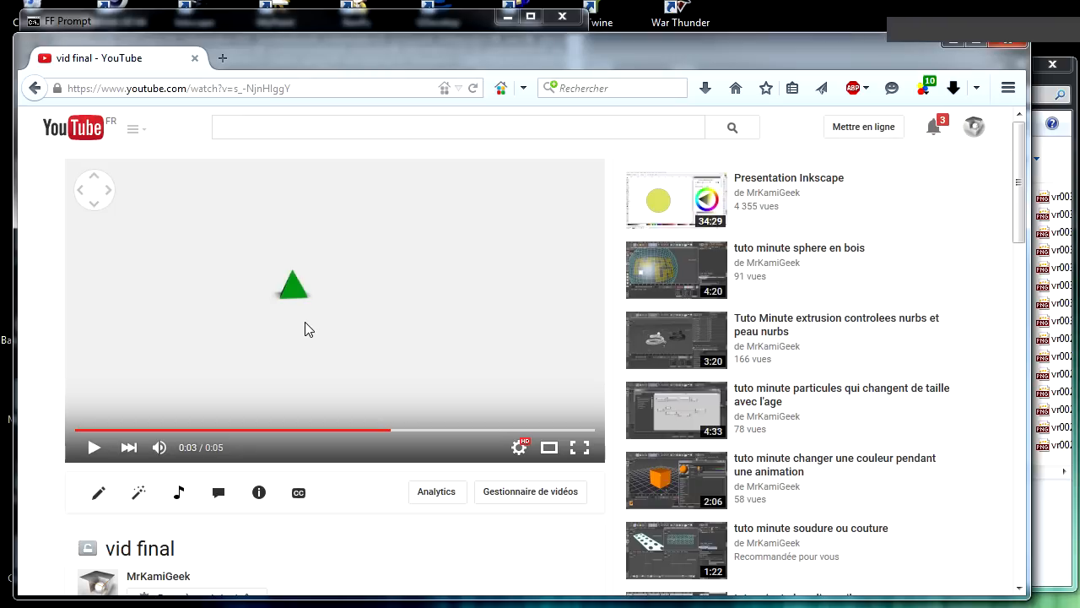
click(270, 318)
drag(284, 297, 400, 276)
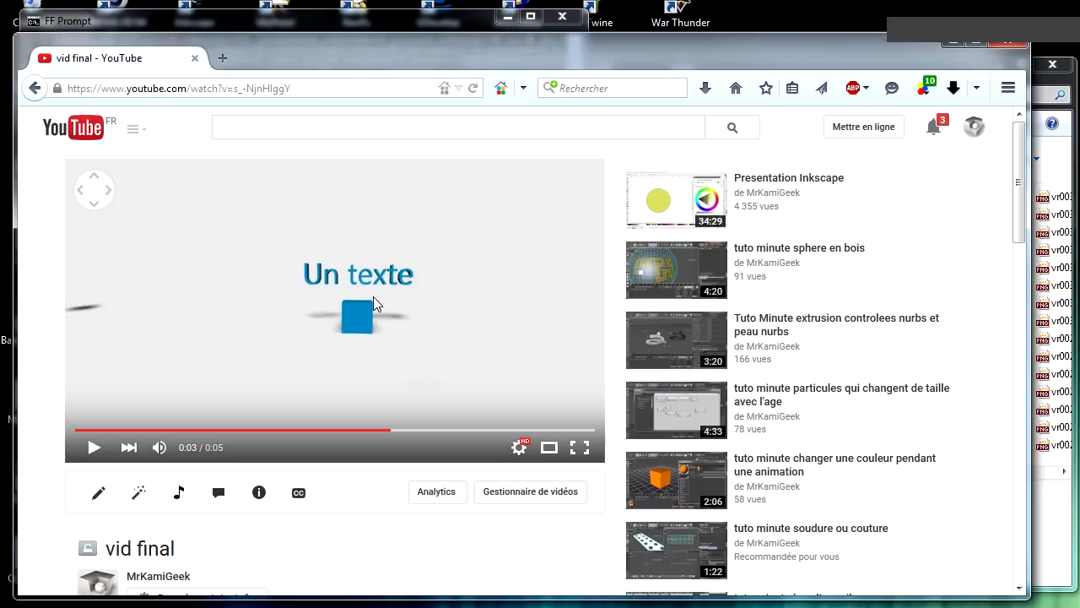
- Switch to Cinema 4D and review the texture bake tag's options and output properties, including the oversampling
click(838, 440)
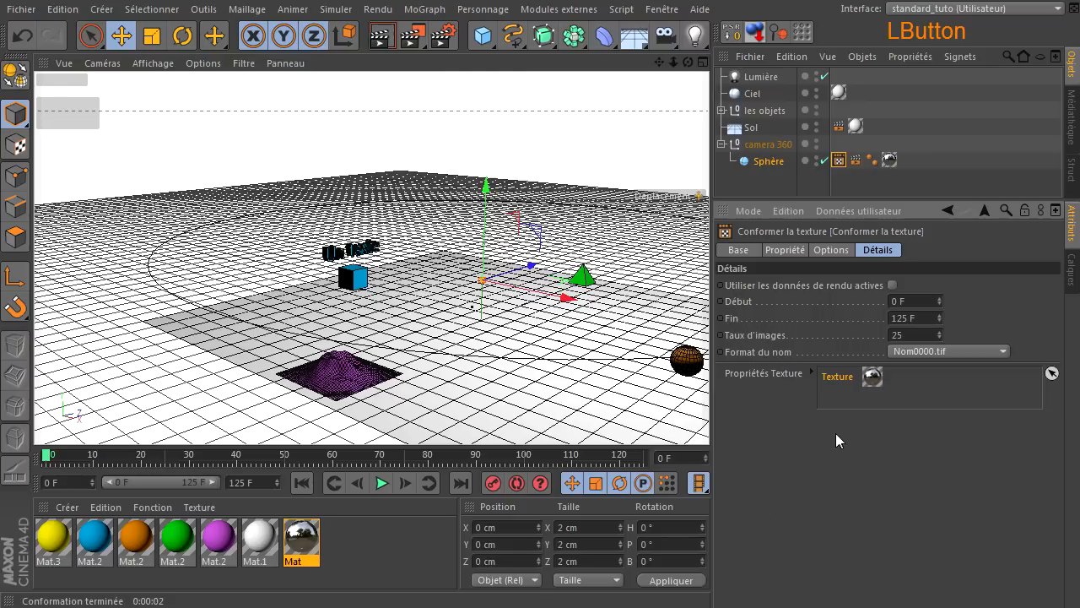
click(820, 252)
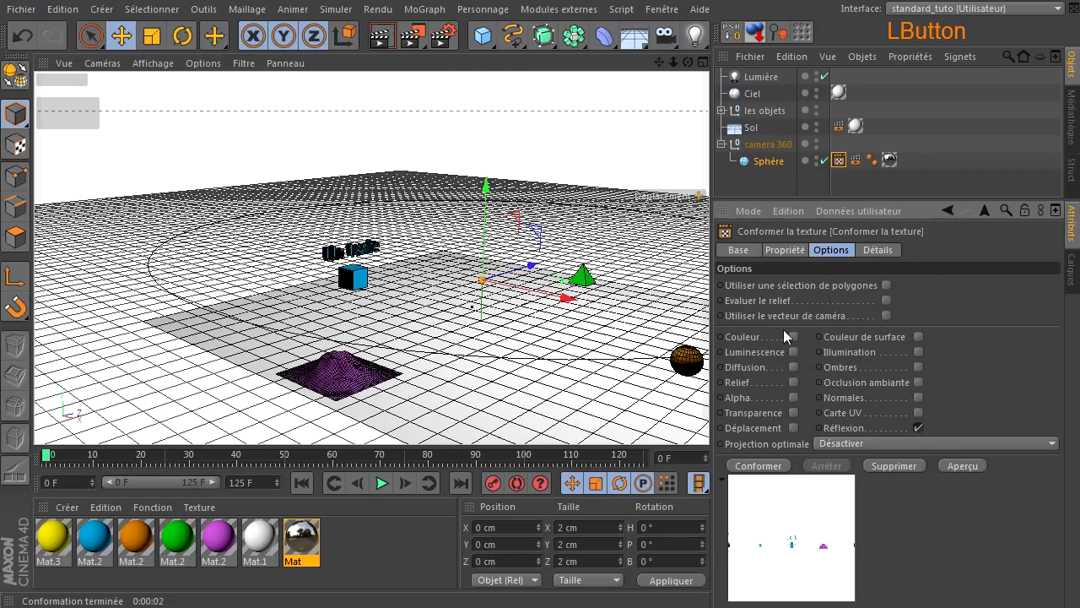
click(768, 250)
click(838, 434)
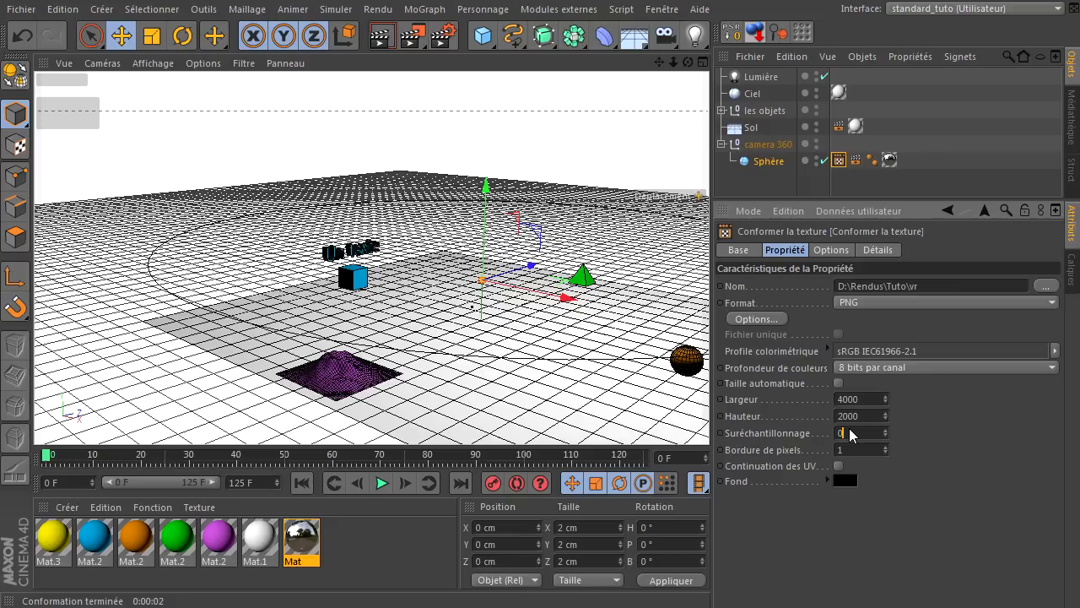
- Set the end frame of the texture bake to 0 F
click(832, 250)
click(877, 250)
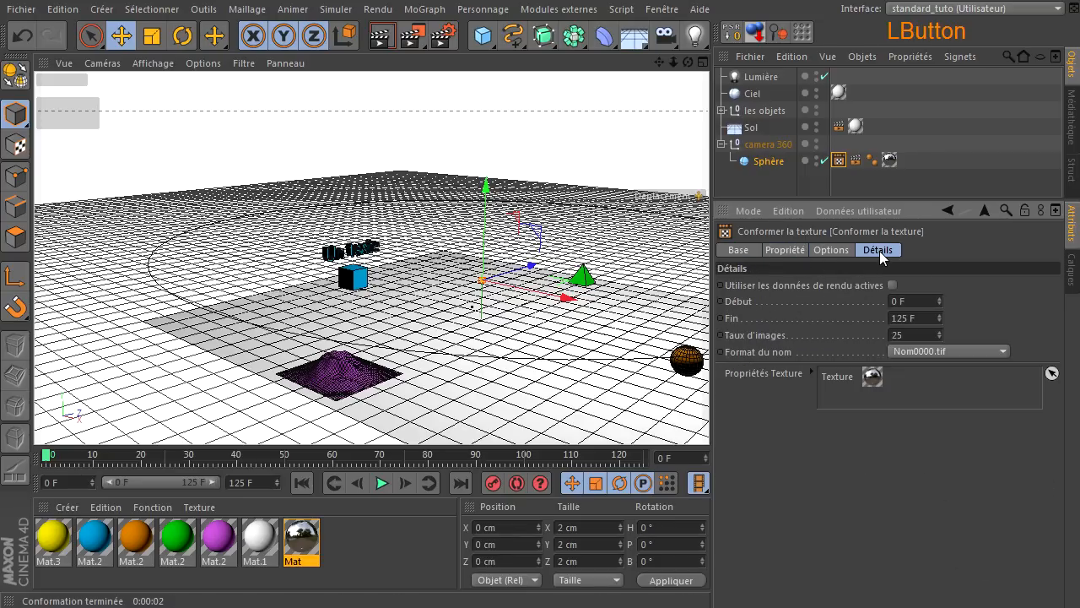
click(910, 318)
text(0)
click(899, 303)
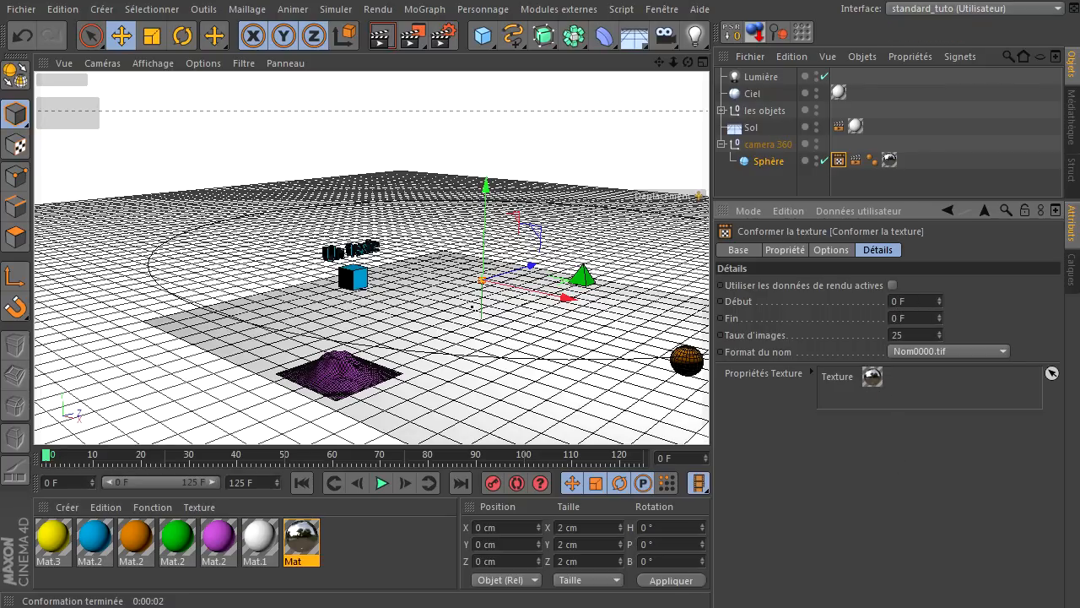
- Bring up the Tuto folder, reposition its window over the scene, and return to Cinema 4D
click(489, 605)
drag(756, 79, 502, 118)
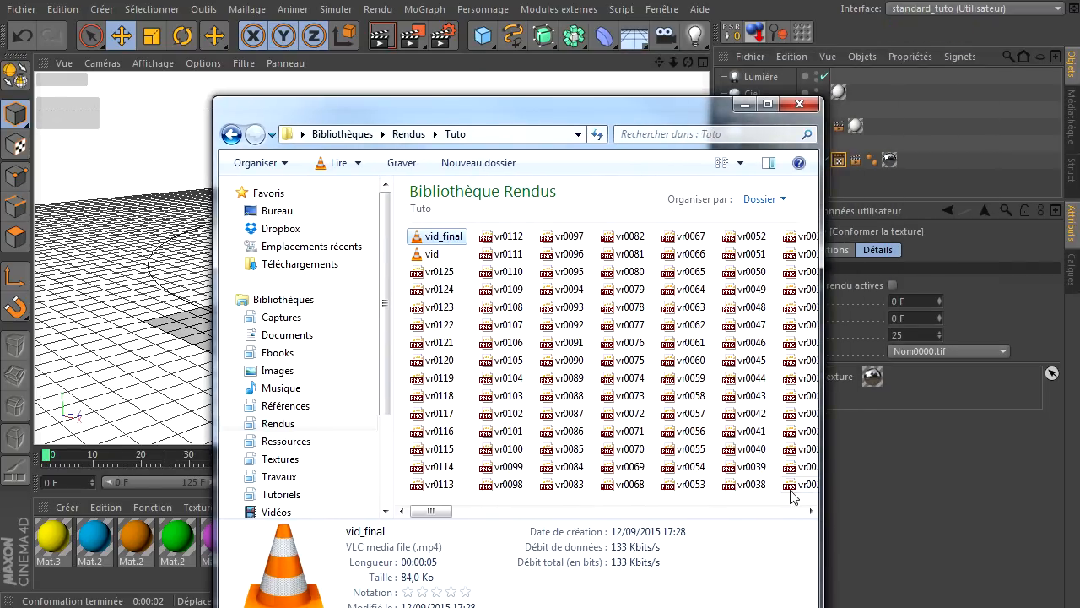
click(860, 431)
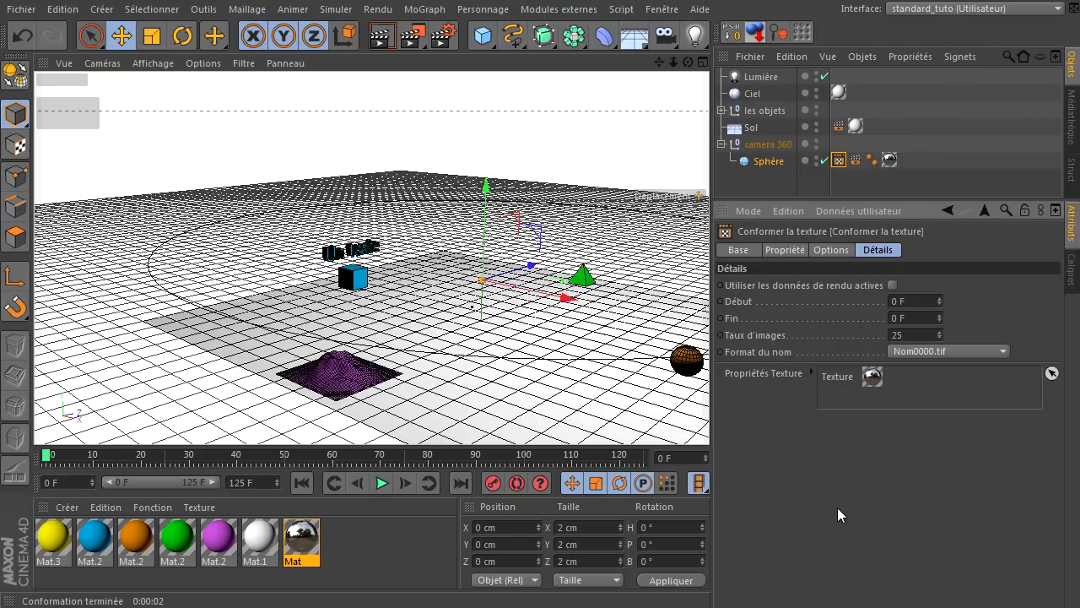
- Check the bake's oversampling setting, and bake the reflection texture as a single image
click(837, 250)
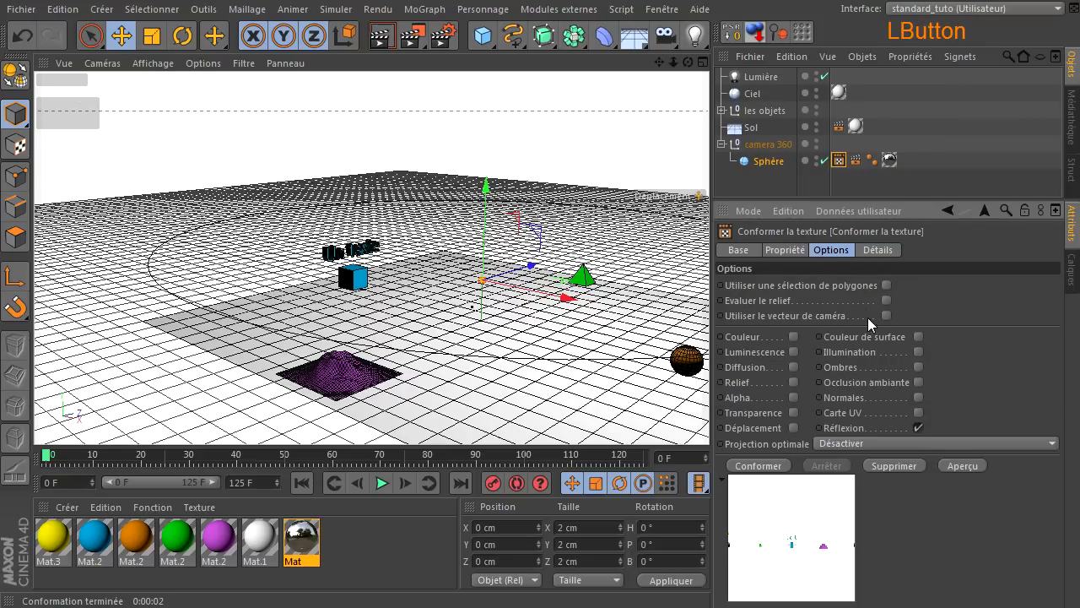
click(781, 251)
click(856, 433)
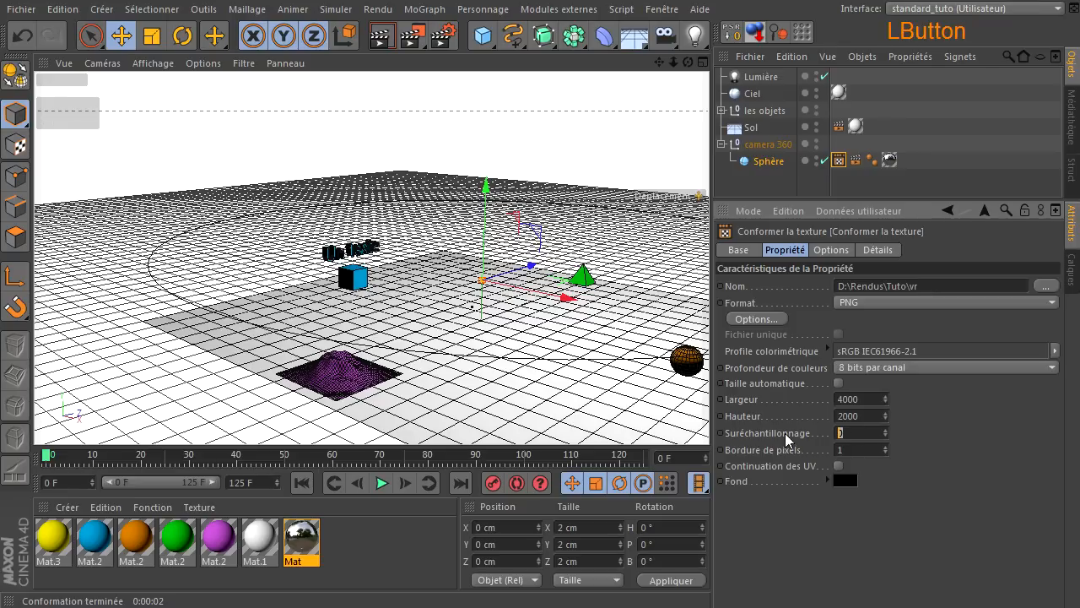
click(964, 465)
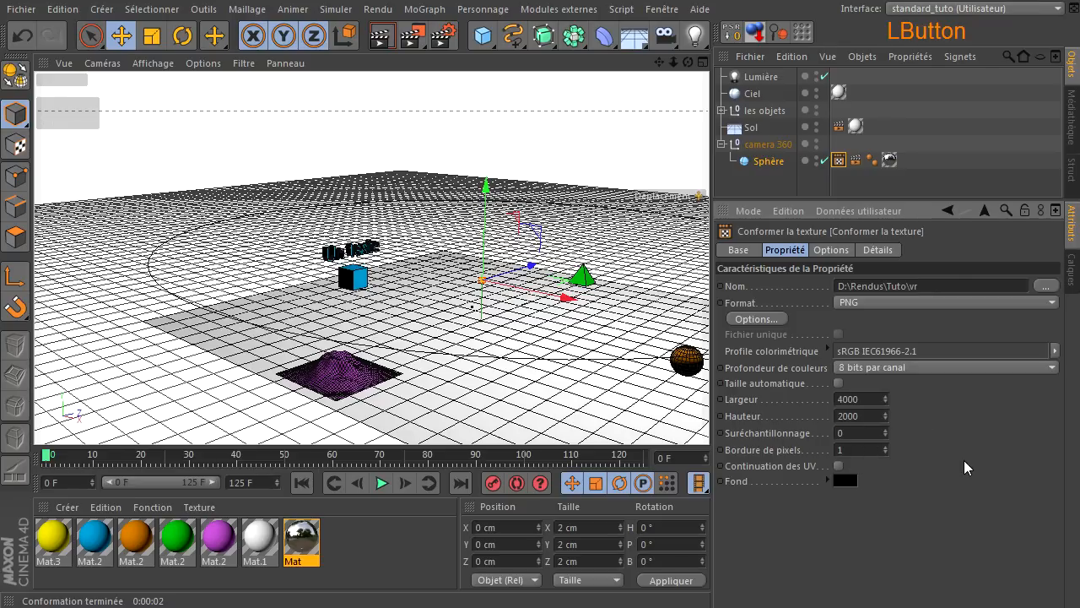
click(834, 251)
click(761, 465)
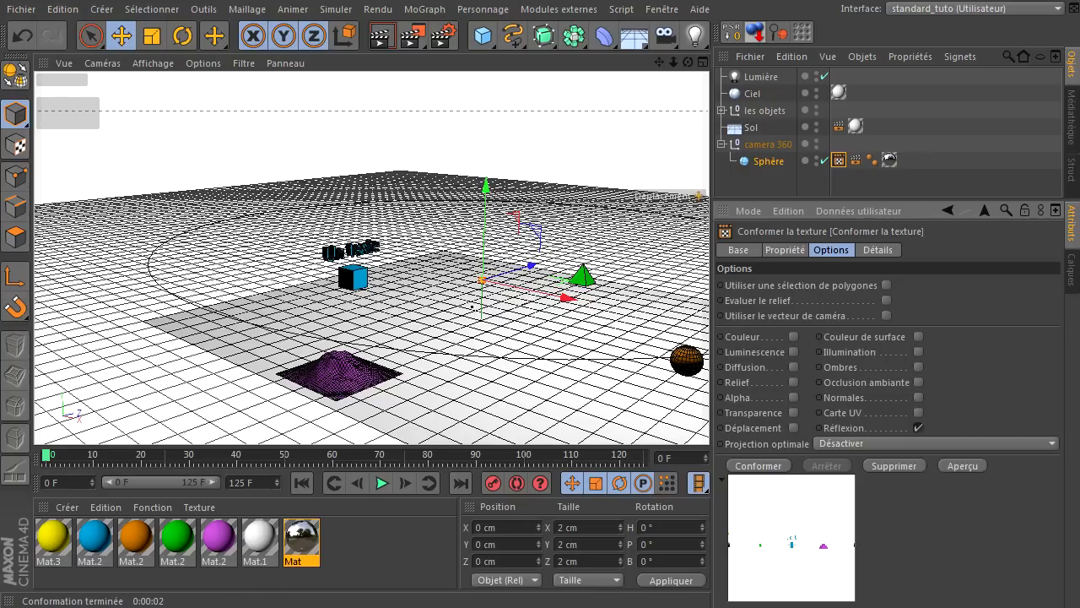
- Inspect vrRéflexion.png from the Tuto folder at 100% in XnView, and return to Cinema 4D
click(350, 596)
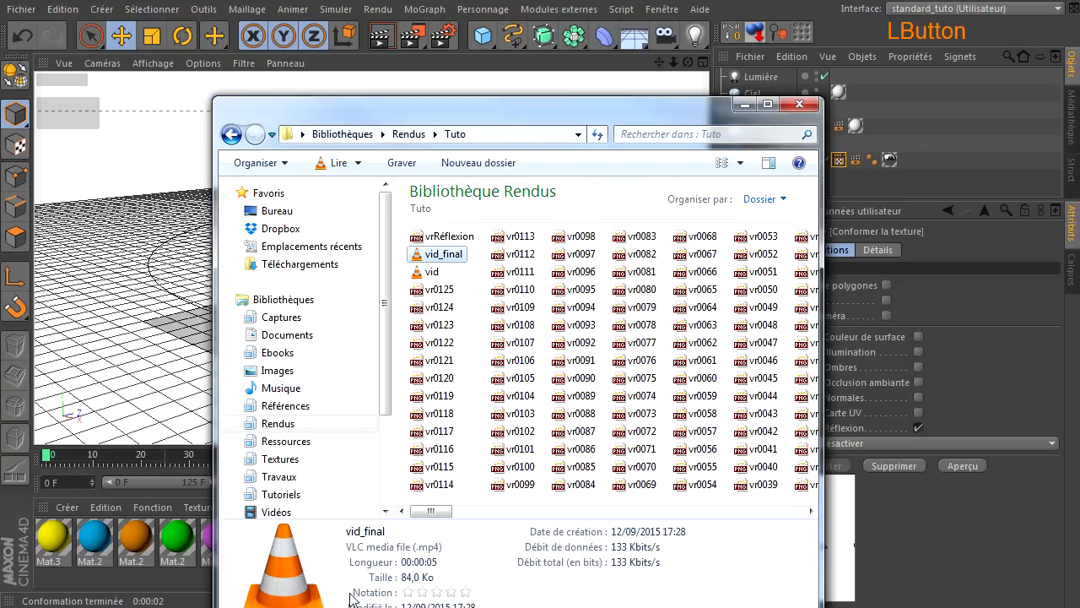
double_click(445, 238)
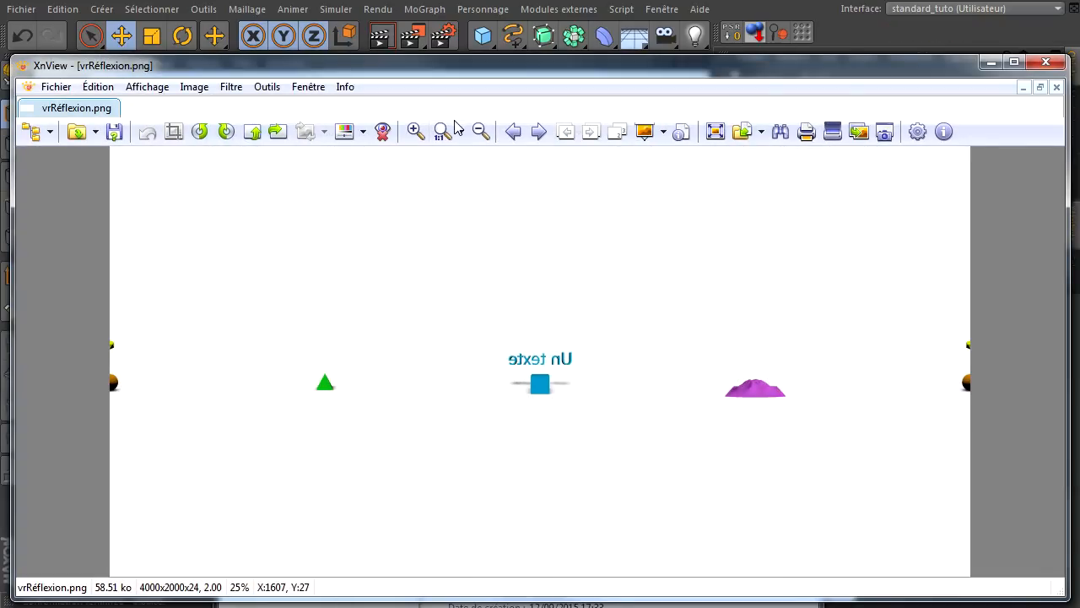
click(444, 131)
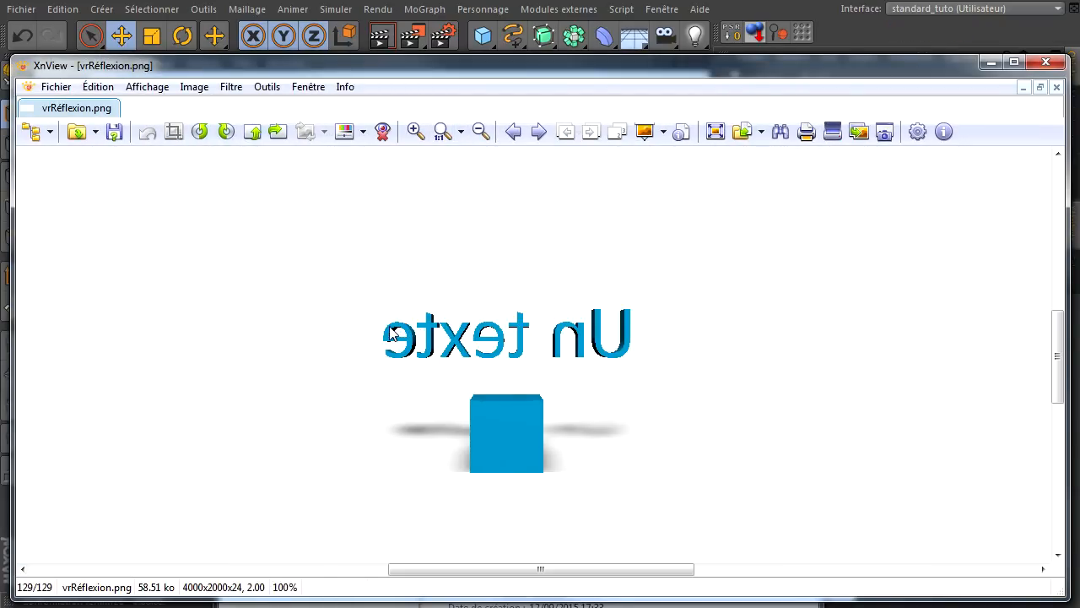
click(864, 17)
- Change the bake's output file name to end in rb, set the oversampling to 1, and reopen the bake options
click(782, 250)
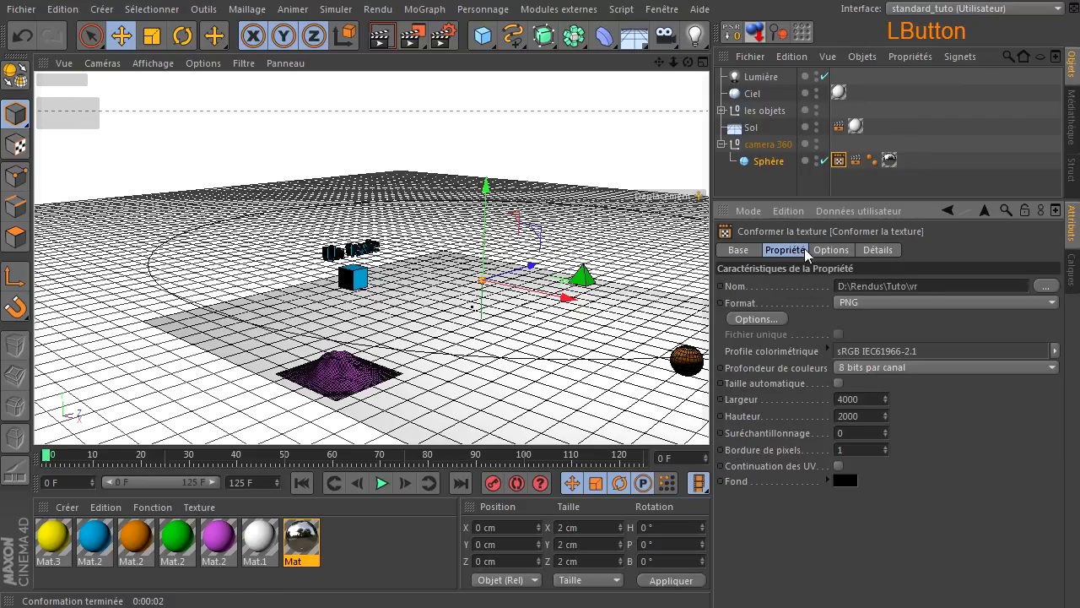
text(rb)
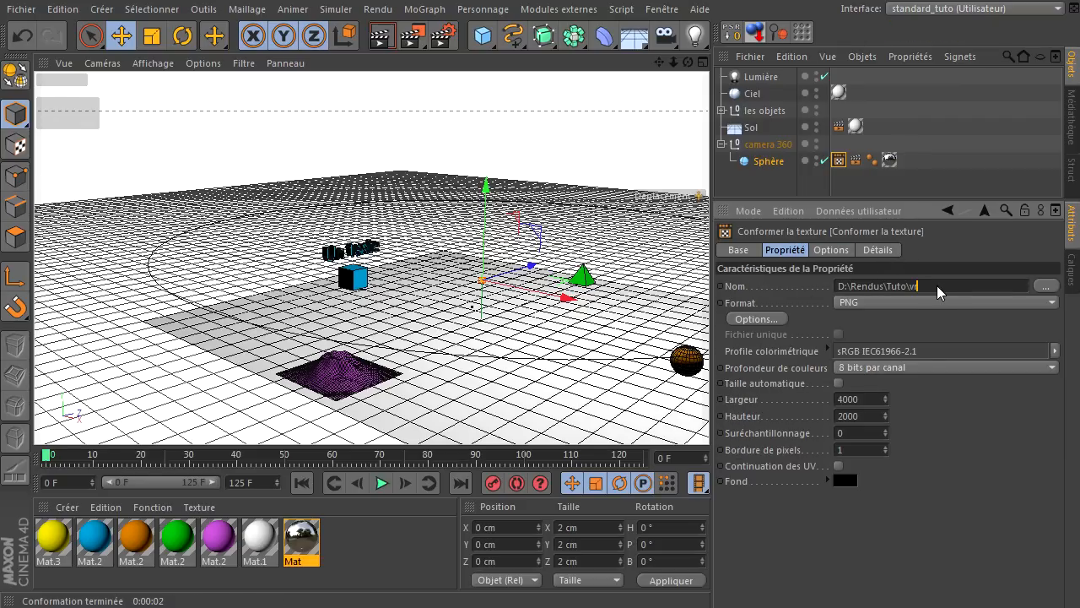
click(928, 499)
click(840, 433)
text(1)
click(847, 506)
click(839, 251)
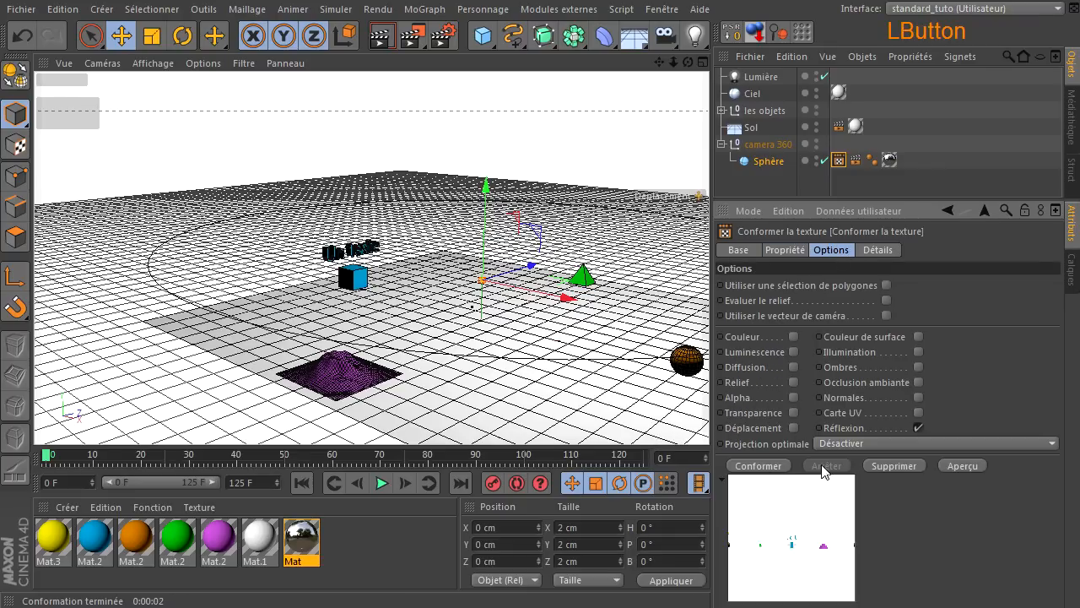
- Bake the reflection texture, and open the resulting vrbRéflexion.png from the Tuto folder in XnView
click(959, 465)
click(759, 465)
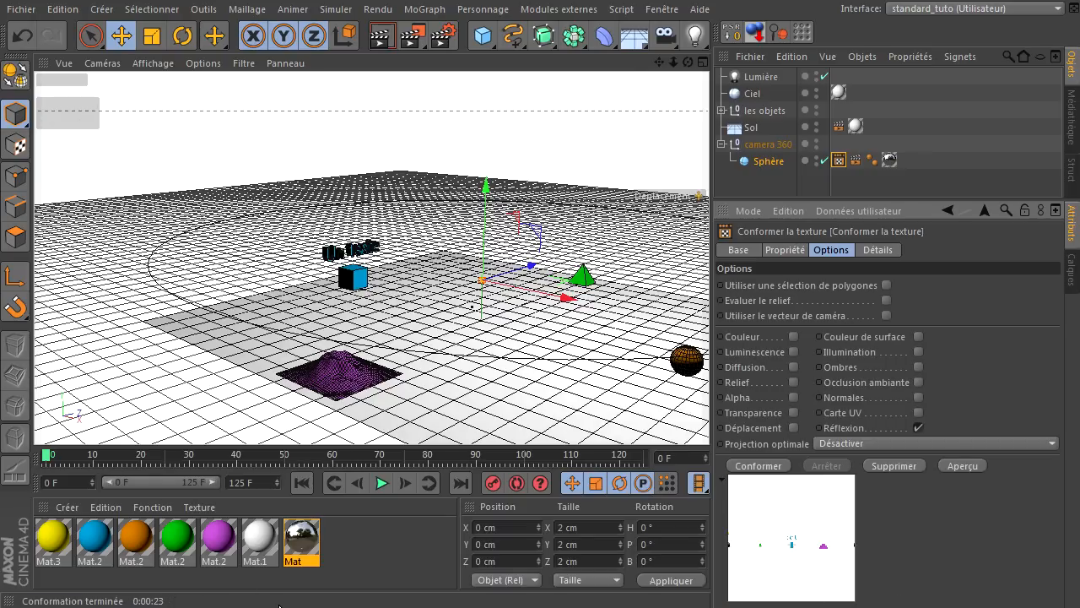
key(alt+Tab)
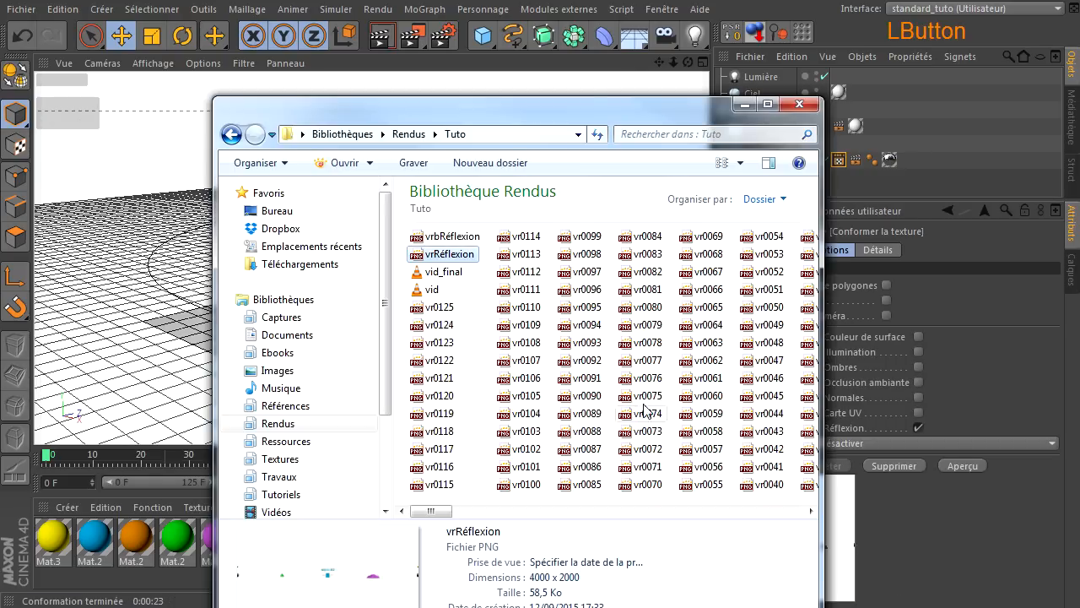
double_click(444, 239)
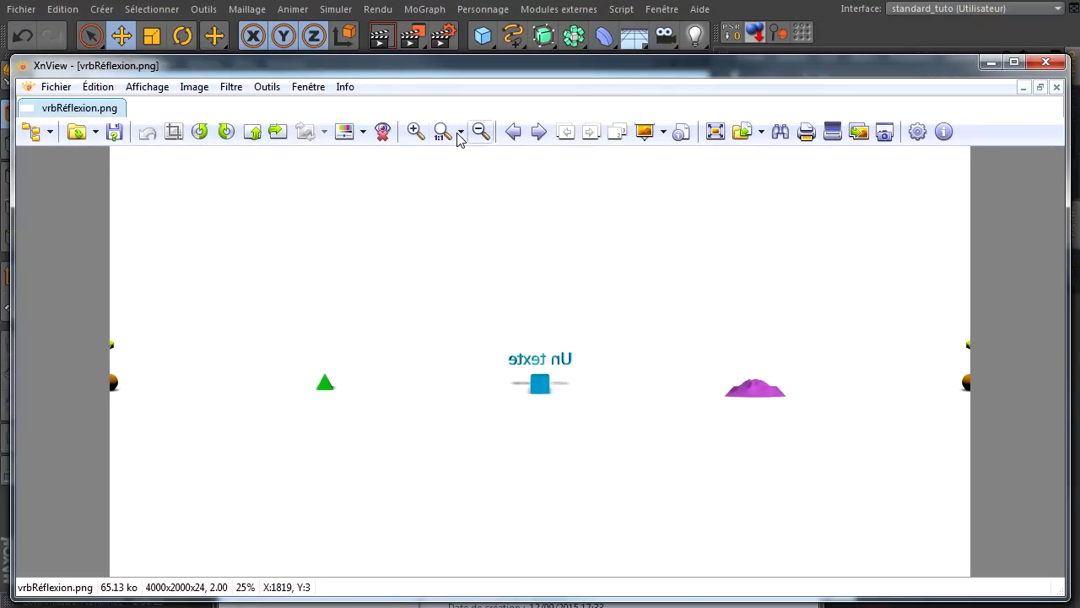
- Show vrbRéflexion.png at 100% in a shortened window, and place the vrRéflexion.png window beneath it with the mirrored text in view
click(442, 132)
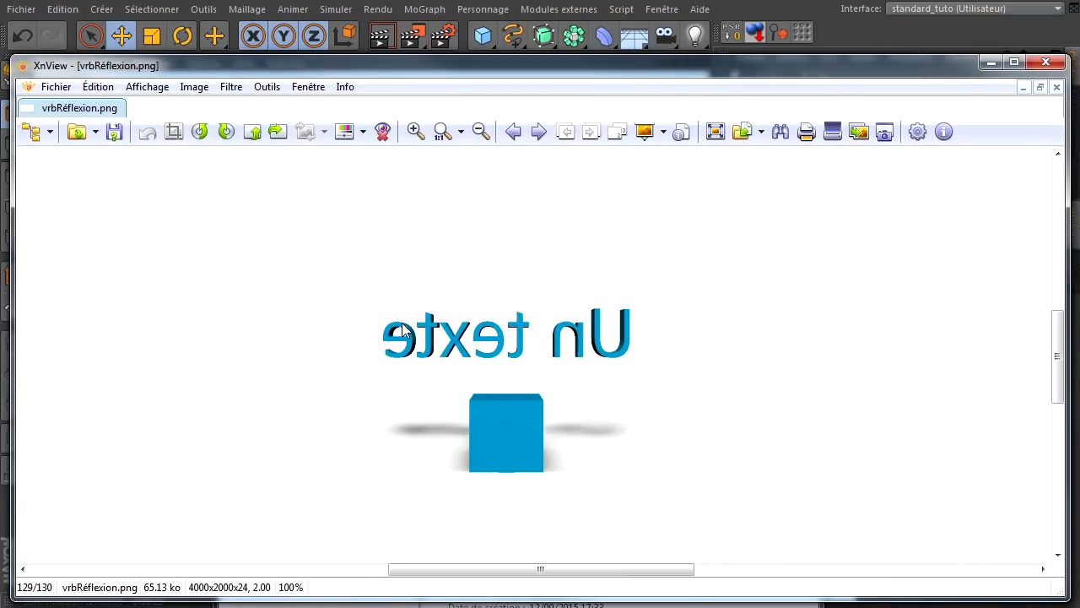
drag(417, 596, 470, 338)
drag(1055, 228, 1053, 241)
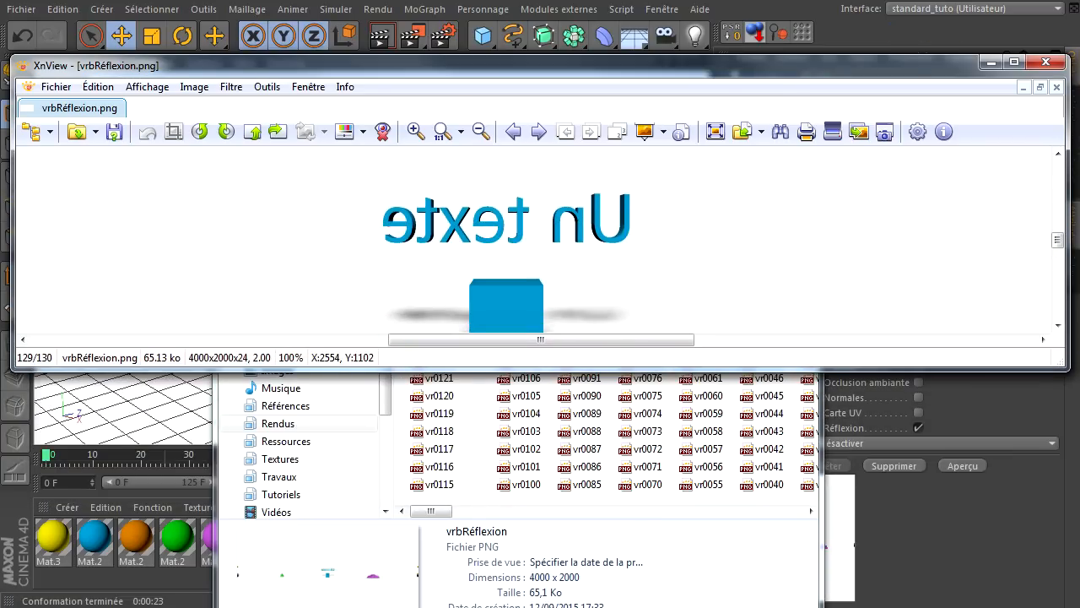
click(454, 607)
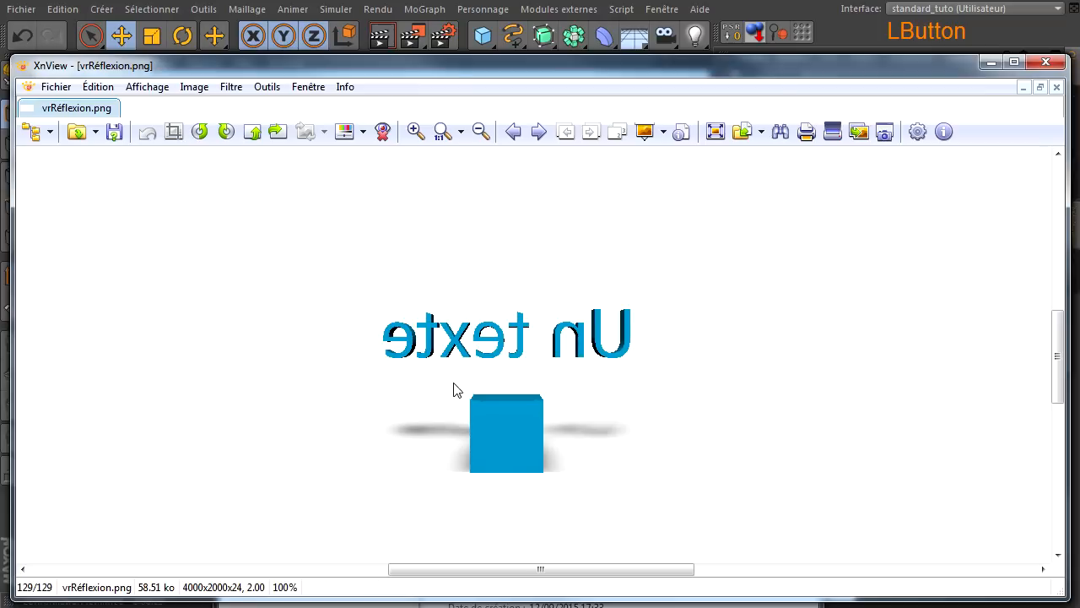
drag(459, 55, 501, 275)
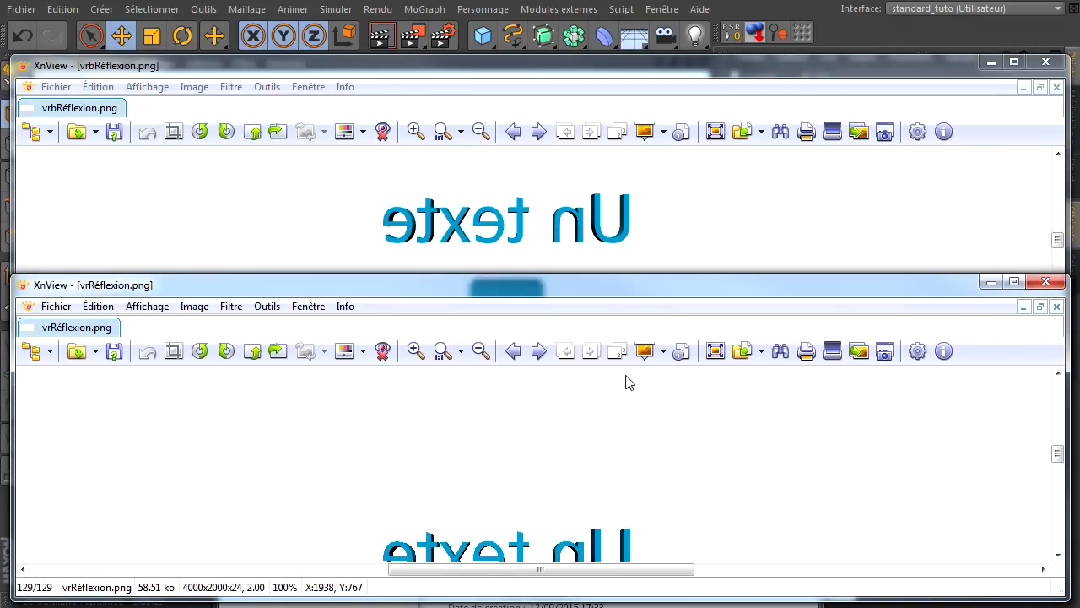
drag(1057, 456, 1059, 475)
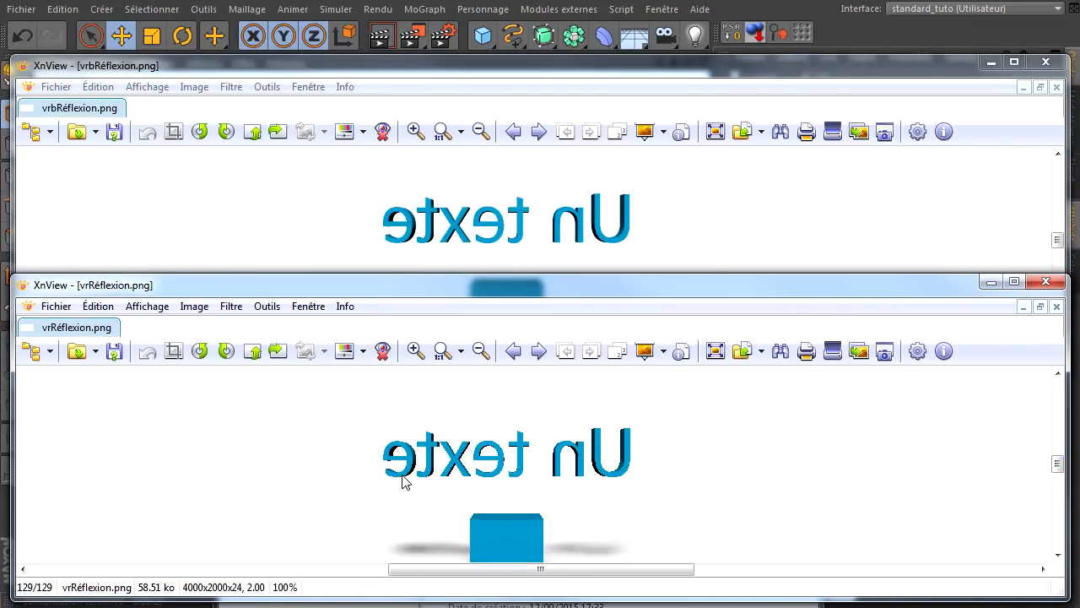
- Enlarge vrRéflexion.png and vrbRéflexion.png to 200% to compare the text edges, and return to Cinema 4D
click(415, 349)
click(415, 349)
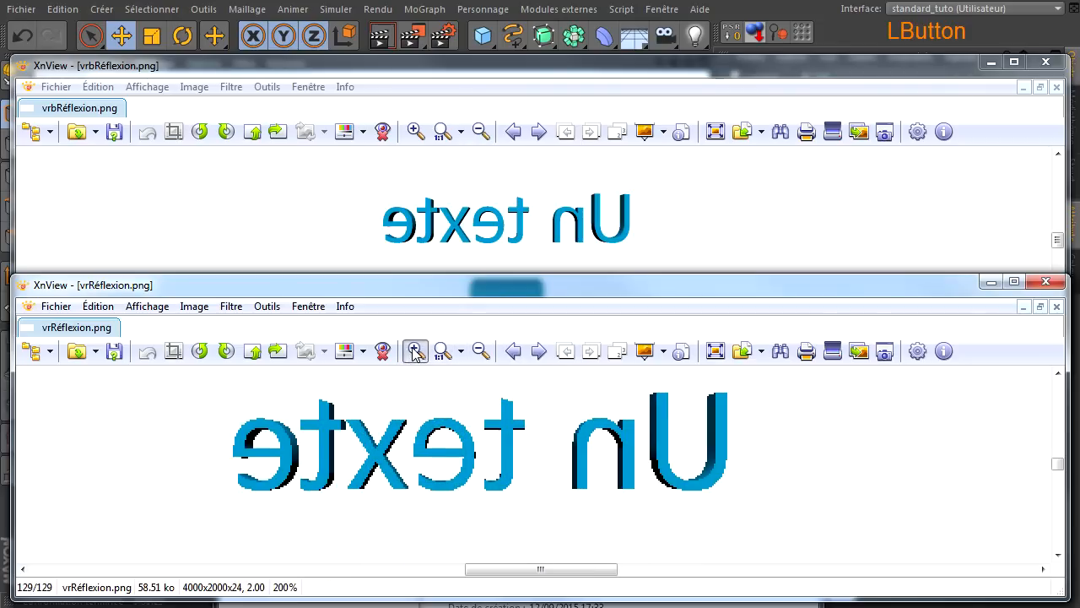
click(415, 131)
click(415, 131)
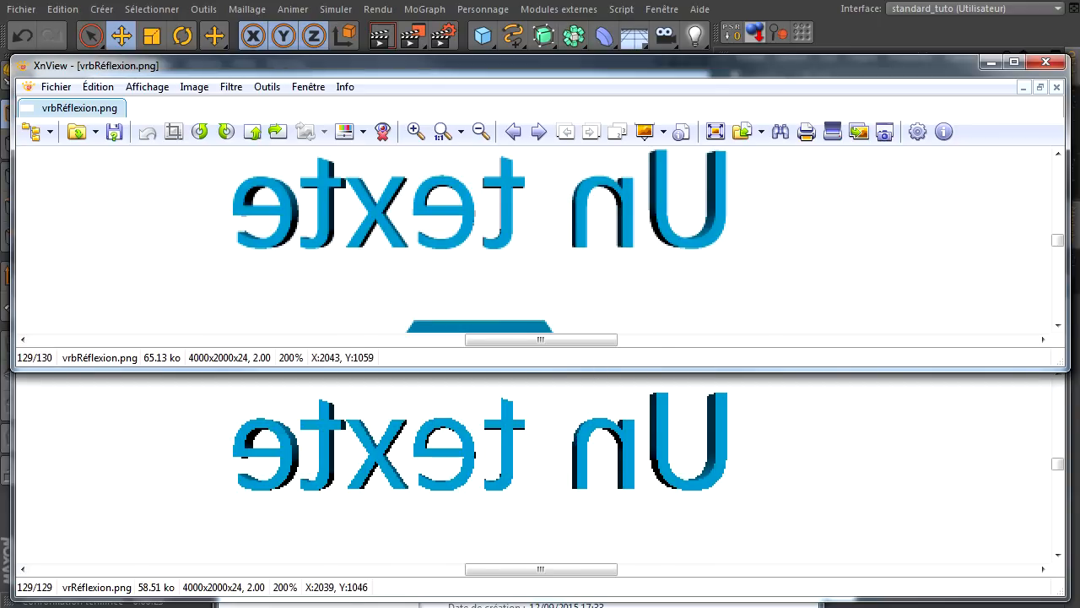
key(alt+Tab)
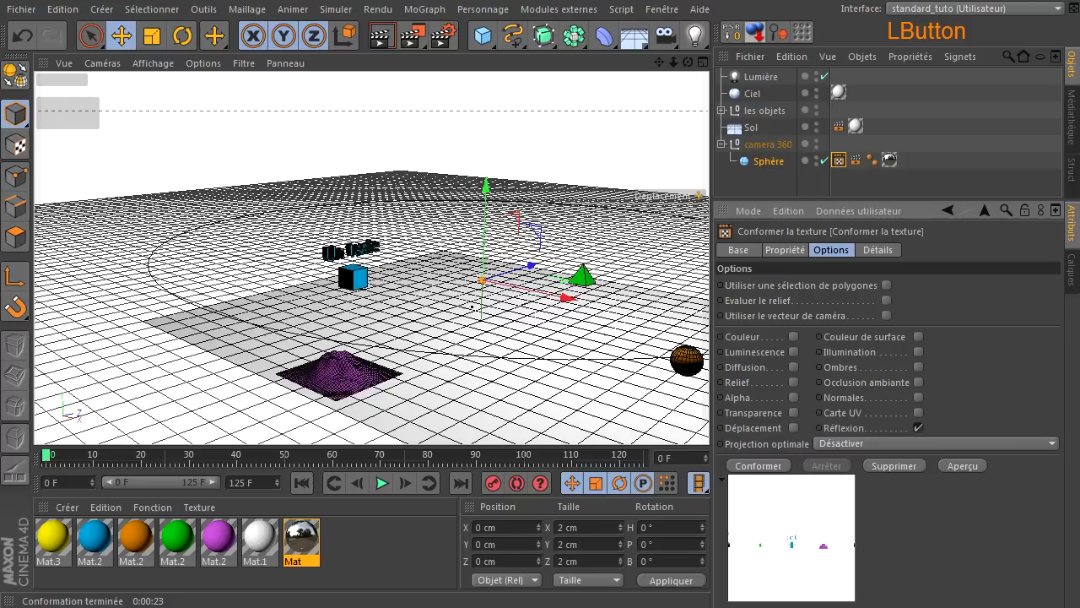
- Set the bake's oversampling to 2 and its output name to D:\Rendus\Tuto\vrc, and bake the reflection texture
click(802, 250)
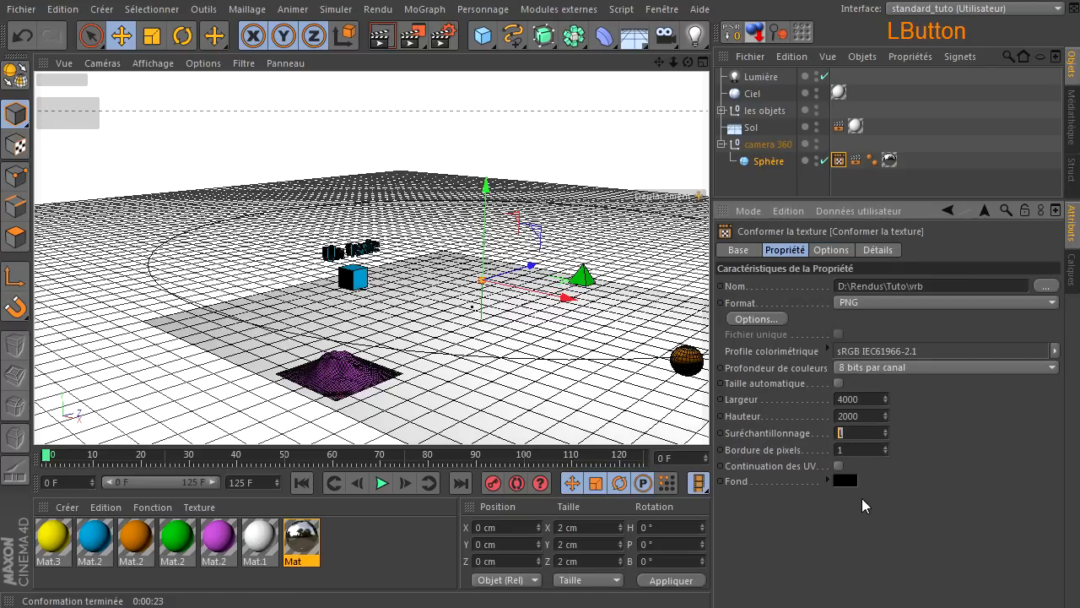
click(825, 252)
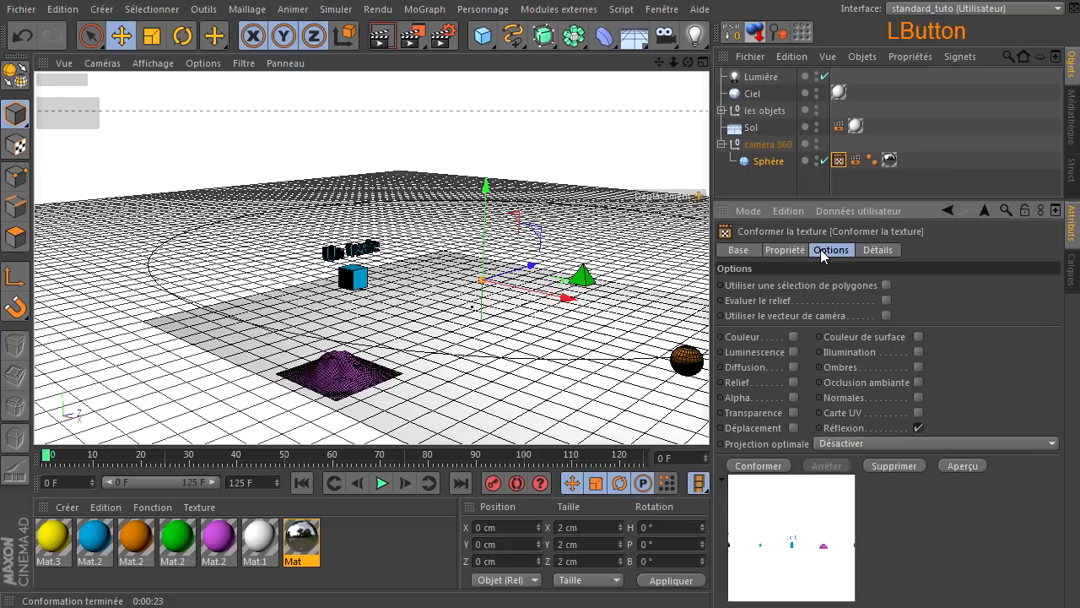
click(784, 249)
click(929, 288)
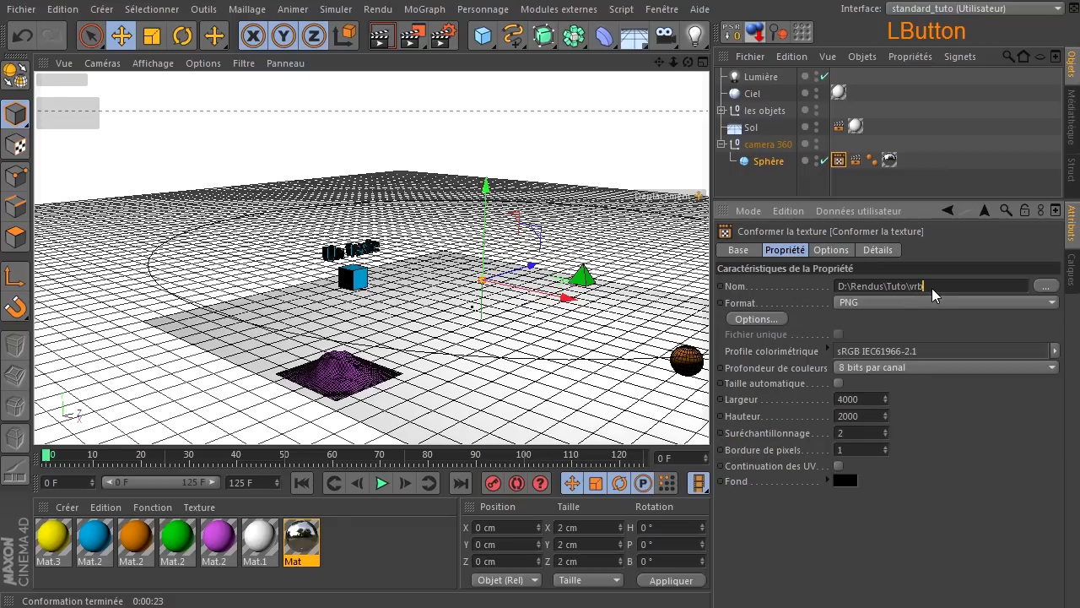
key(BackSpace)
click(830, 251)
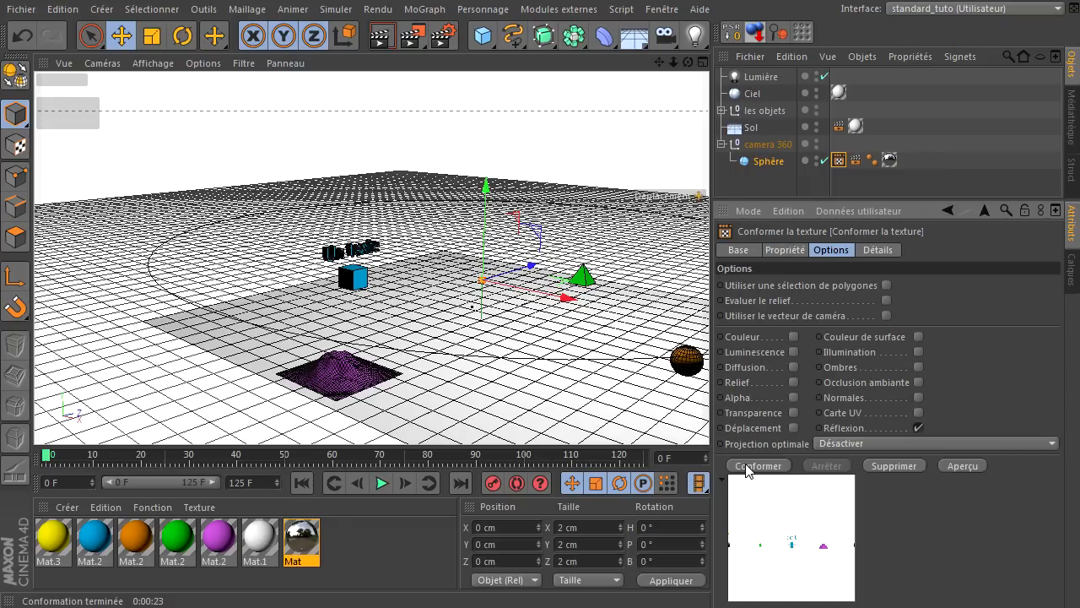
click(772, 465)
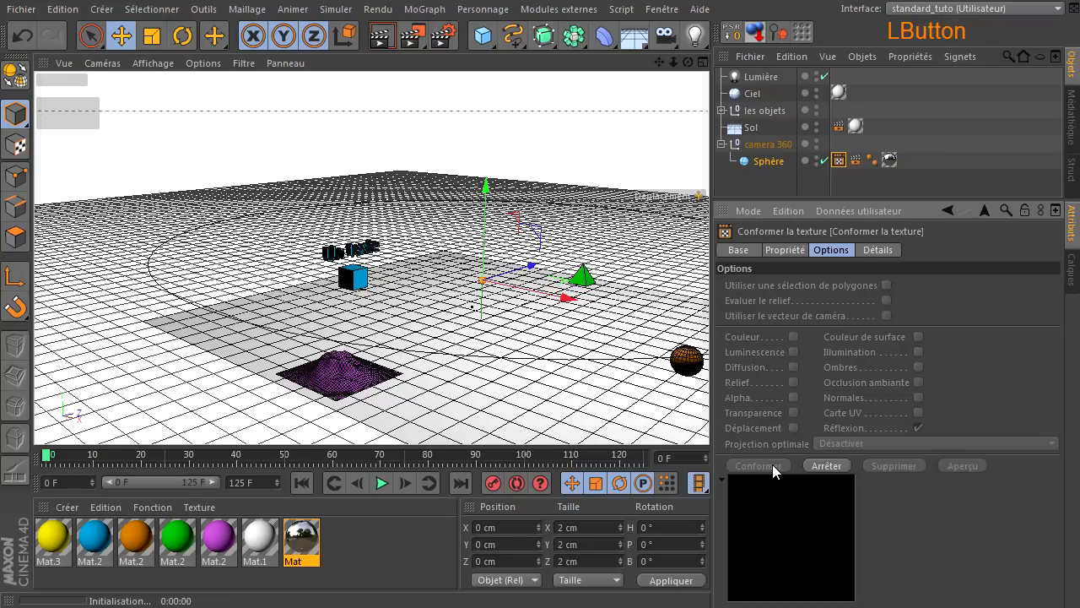
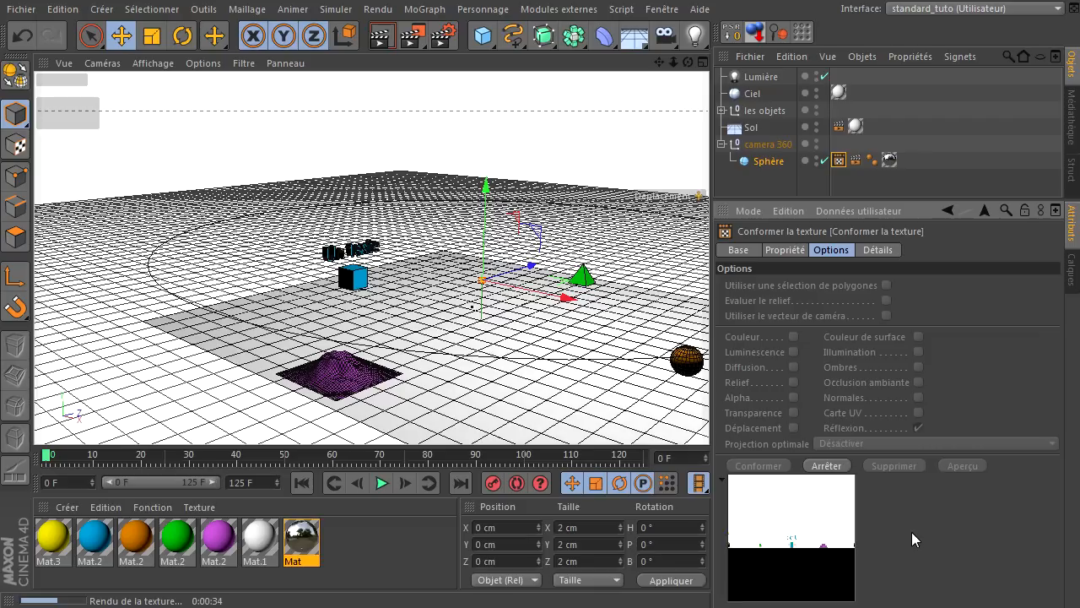
click(798, 251)
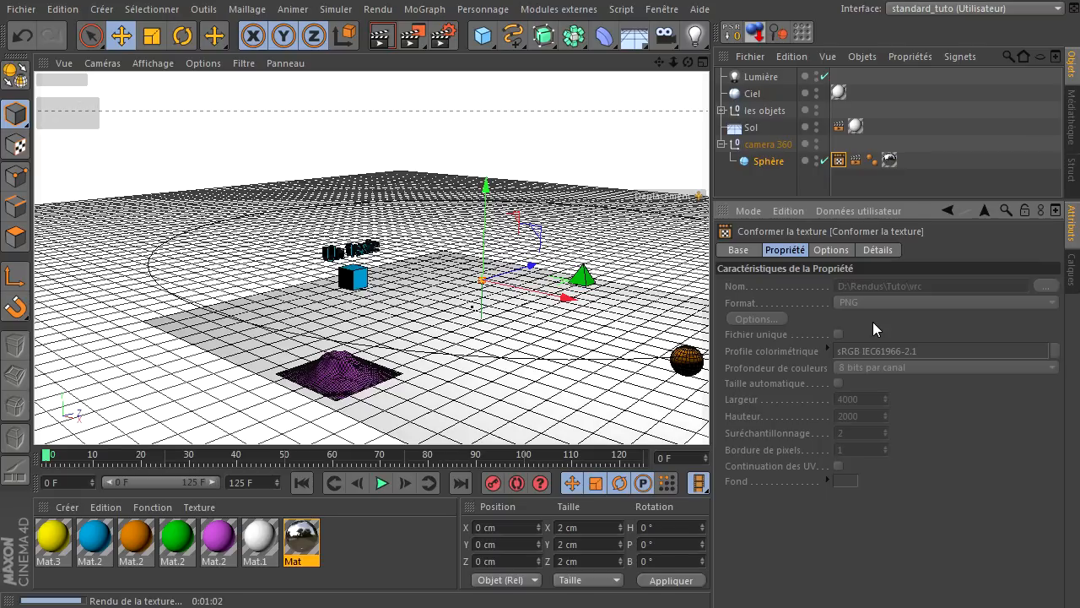
click(829, 250)
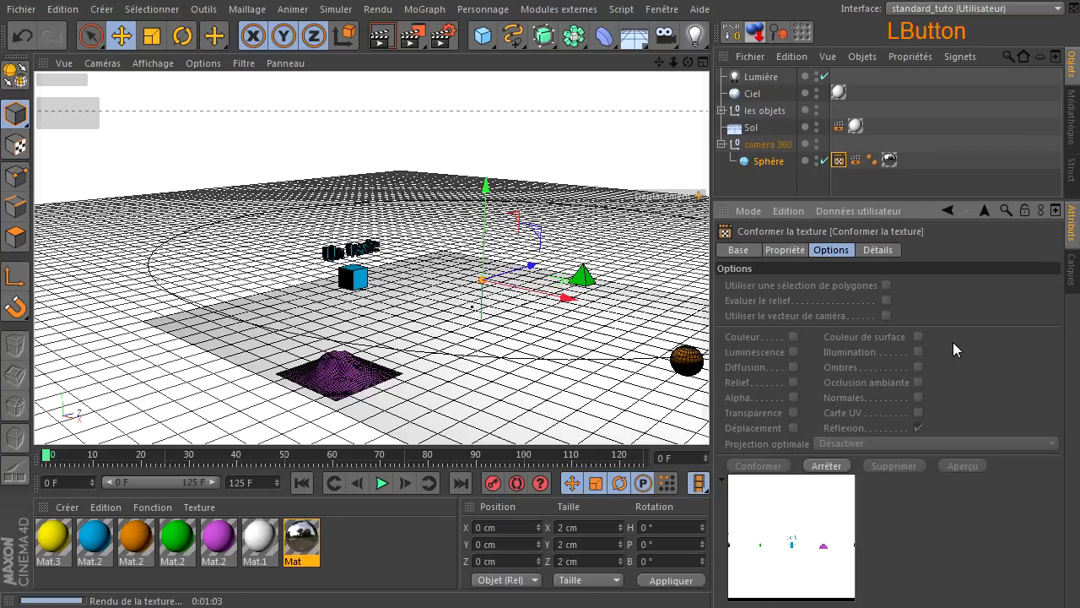
click(877, 250)
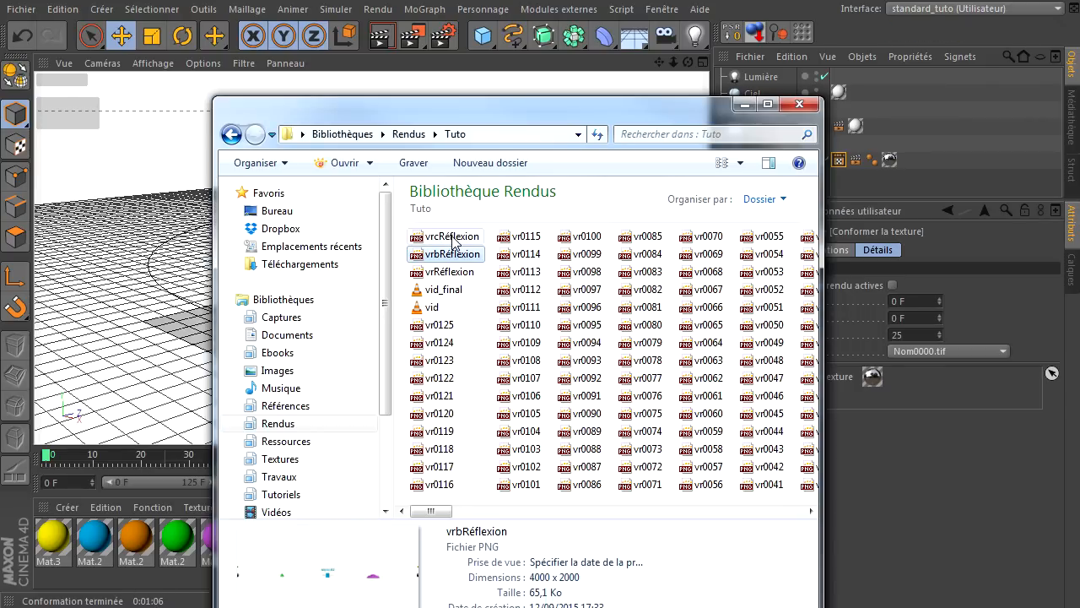
- Open vrcRéflexion.png from the Tuto folder, shorten its window, and enlarge the mirrored text to 200%
click(453, 239)
double_click(452, 238)
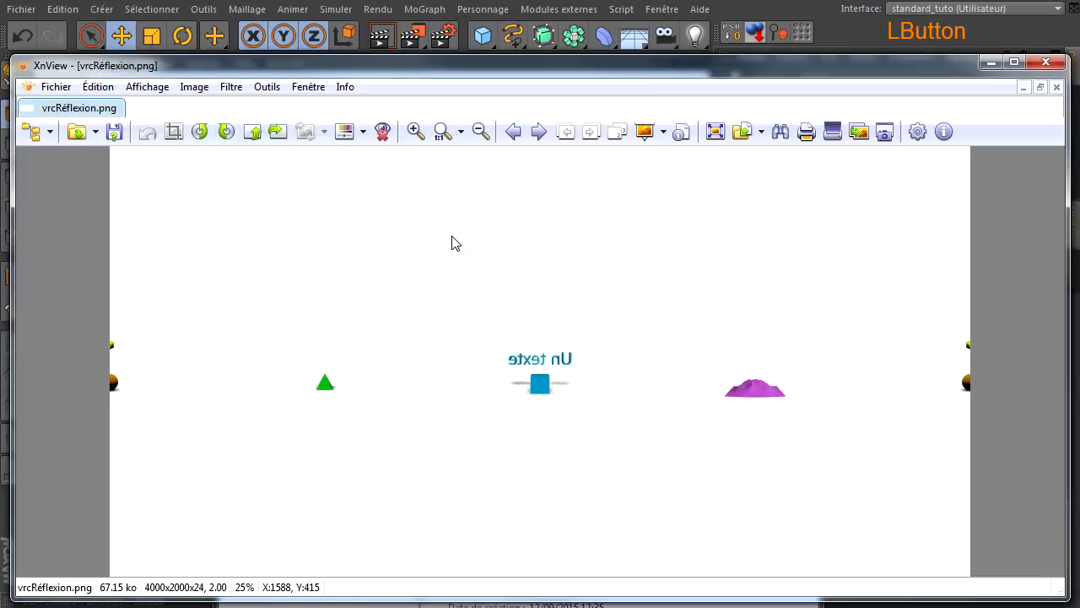
click(442, 131)
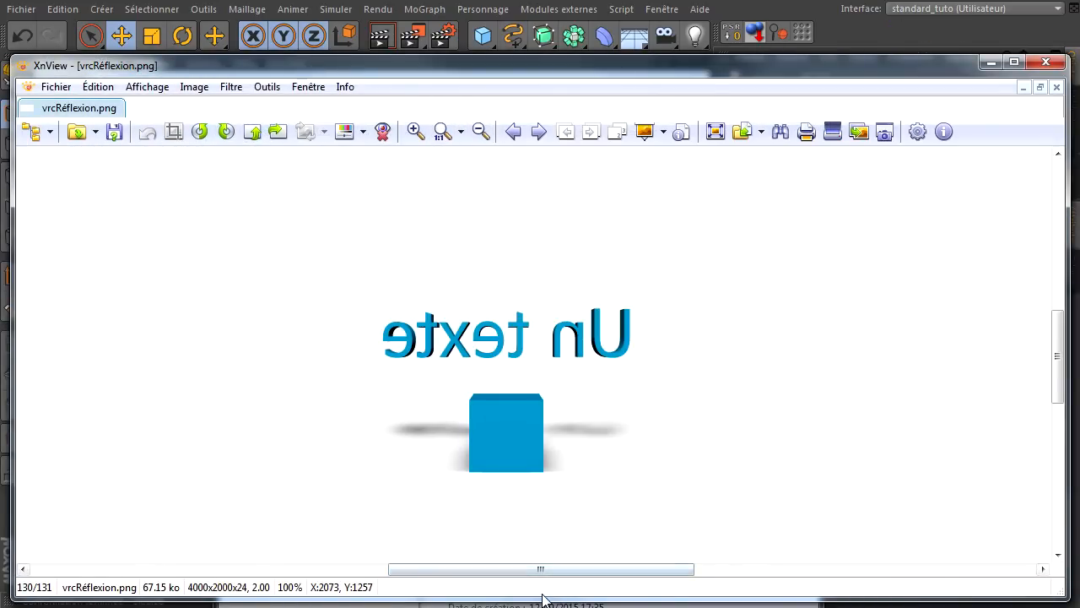
drag(535, 599, 526, 366)
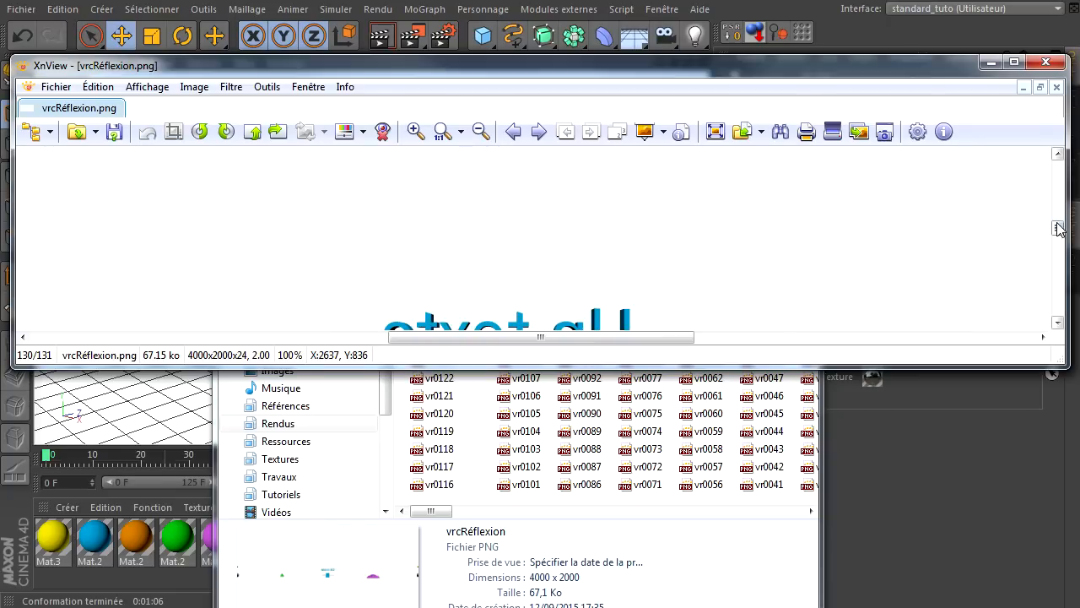
drag(1057, 228, 1057, 237)
click(416, 131)
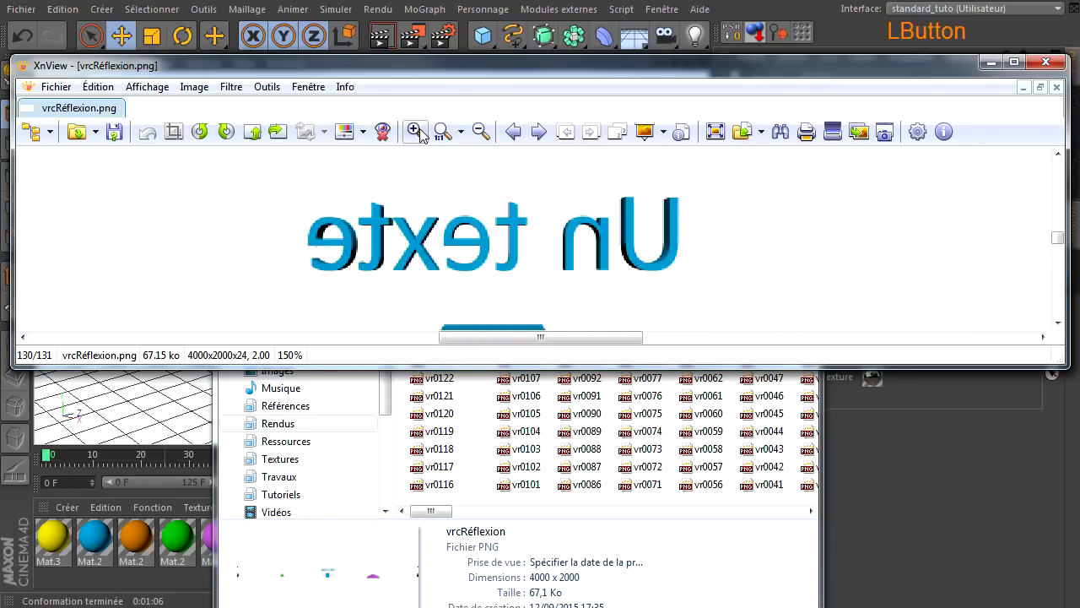
click(415, 131)
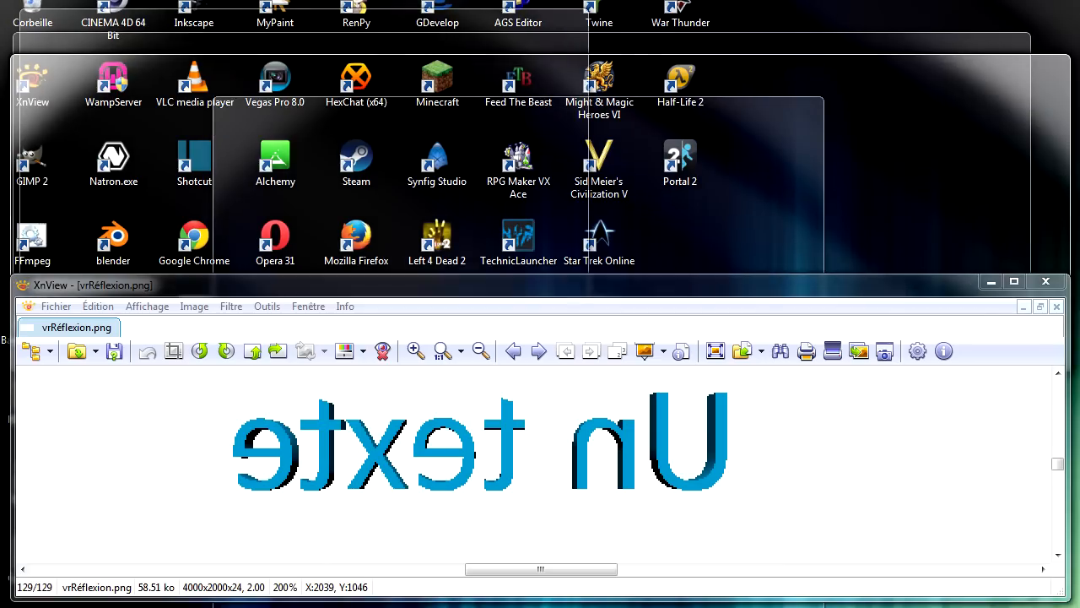
- Place the vrbRéflexion.png window below vrcRéflexion.png, and compare the smoothness of the text edges in both images
click(398, 520)
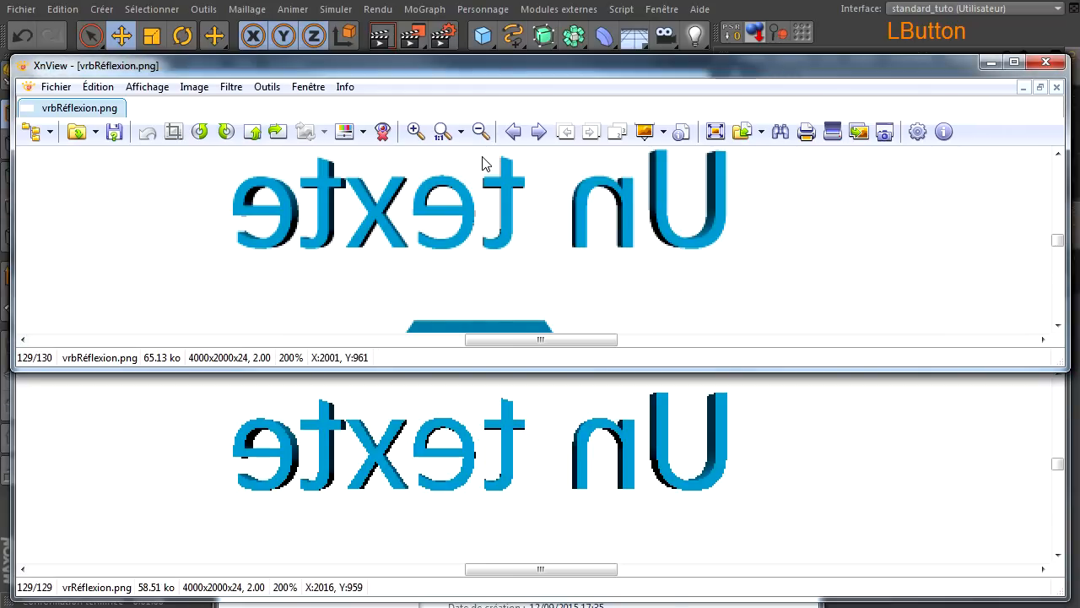
drag(479, 72, 485, 274)
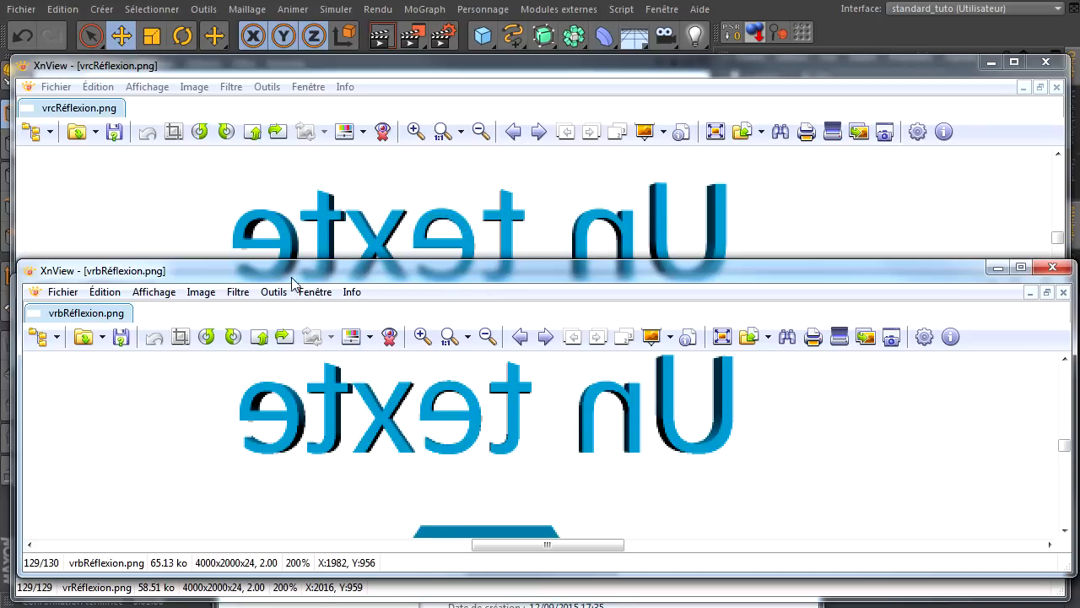
drag(250, 270, 250, 283)
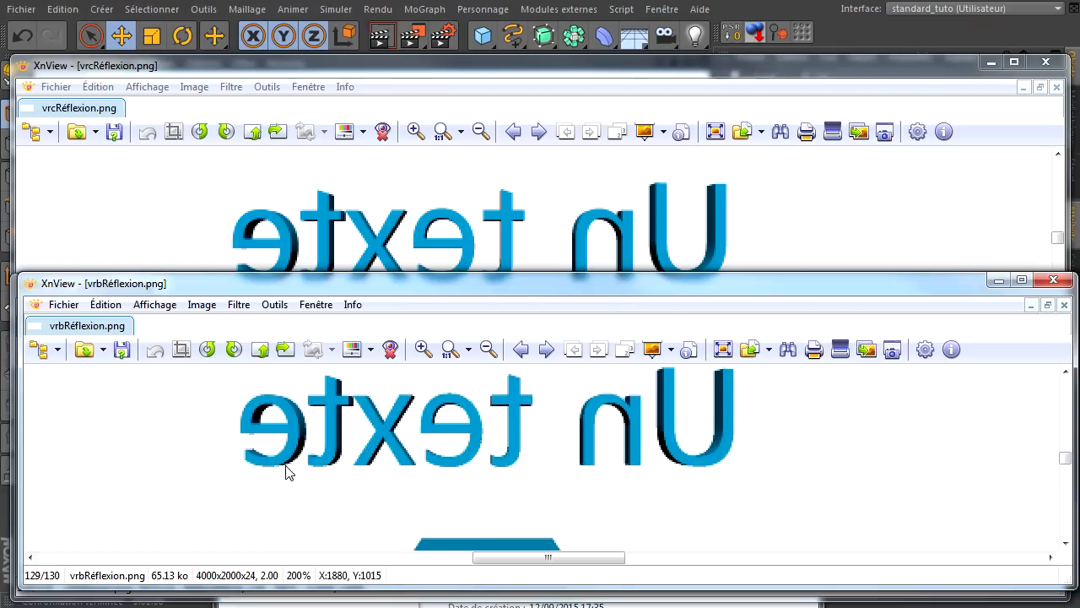
drag(331, 281, 324, 311)
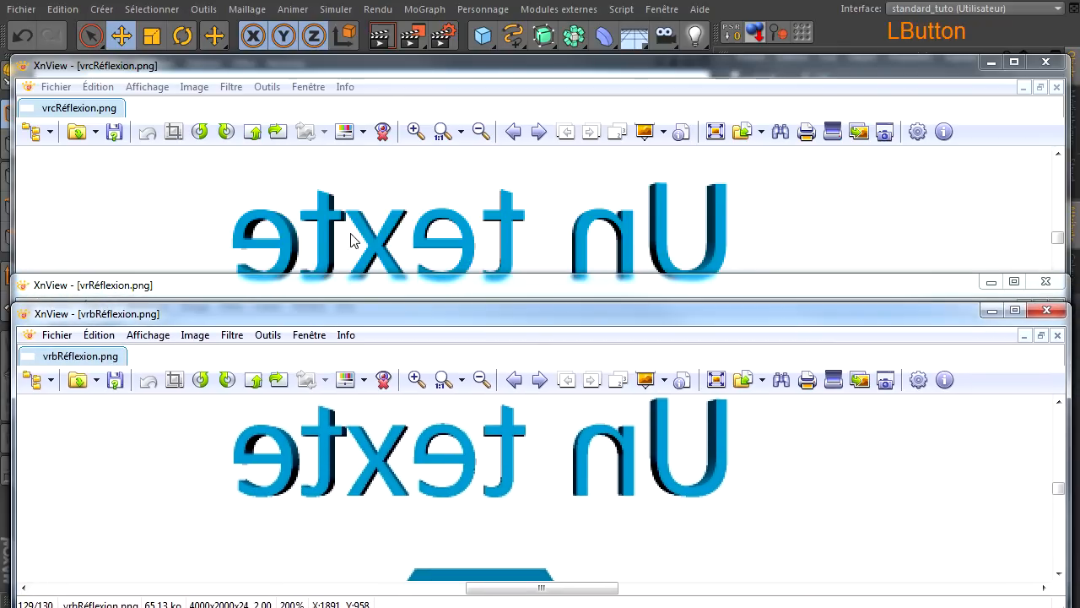
click(394, 71)
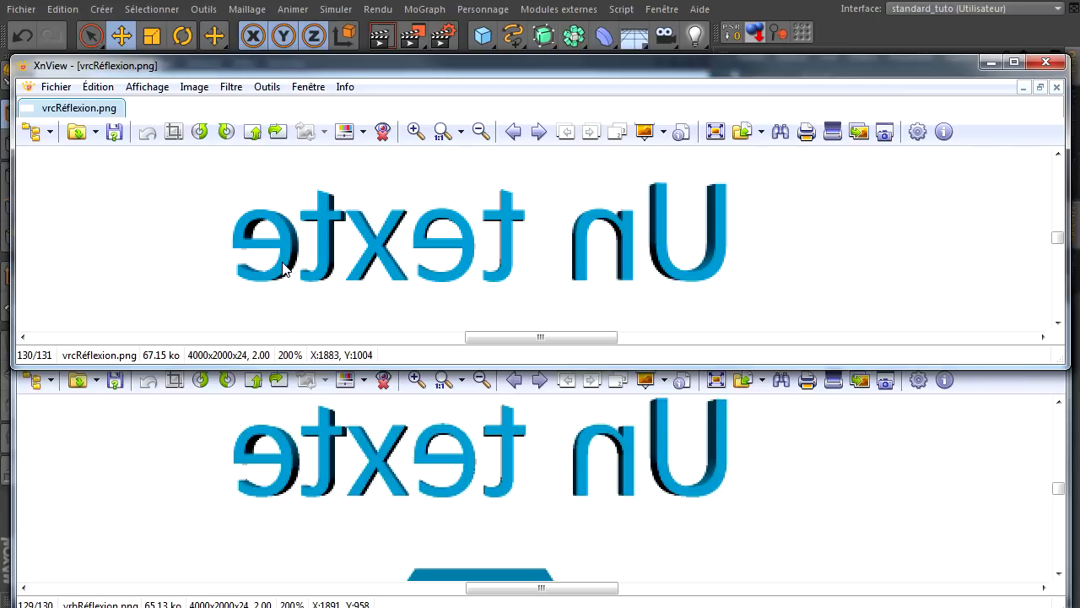
- Close the three XnView comparison windows, and move the Tuto folder window up over the viewport
click(1045, 63)
click(1047, 310)
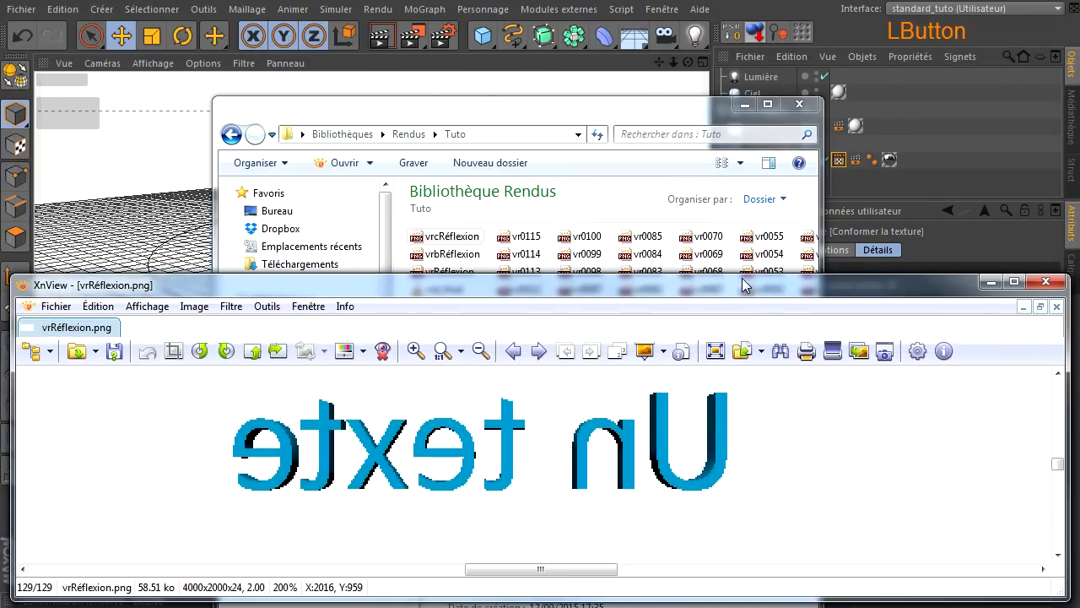
click(1040, 282)
drag(620, 103, 504, 36)
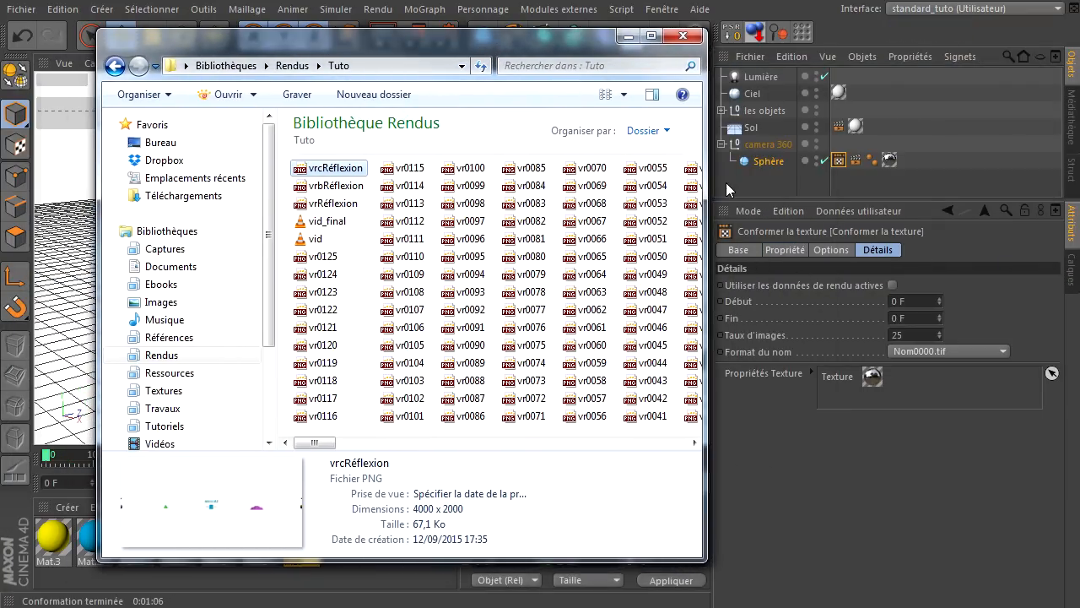
- Clear the object selection in Cinema 4D and show all four viewports, and switch to the FF Prompt window
click(726, 182)
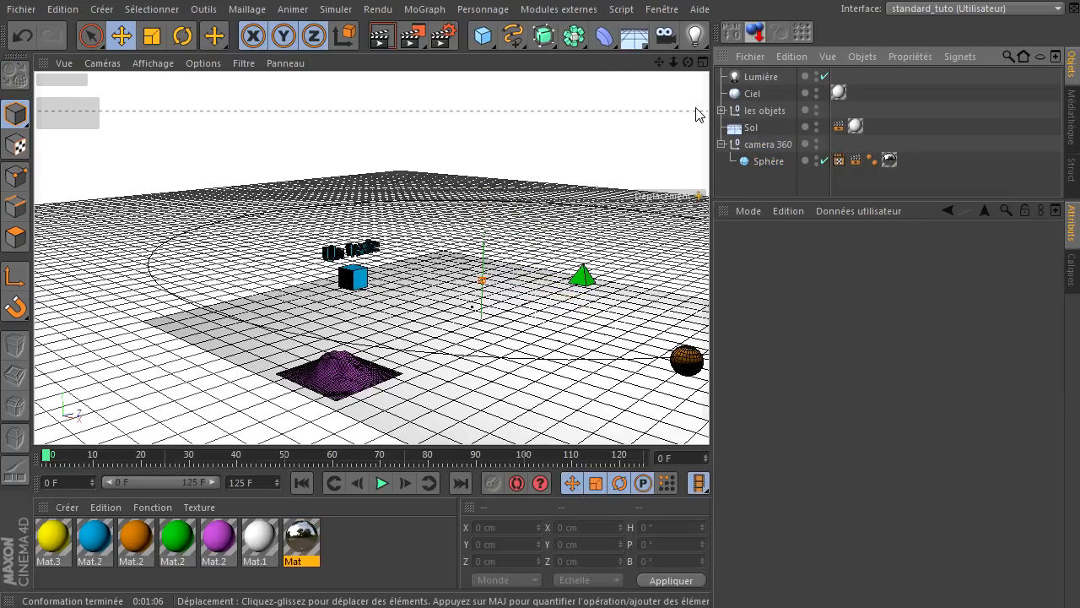
middle_click(645, 161)
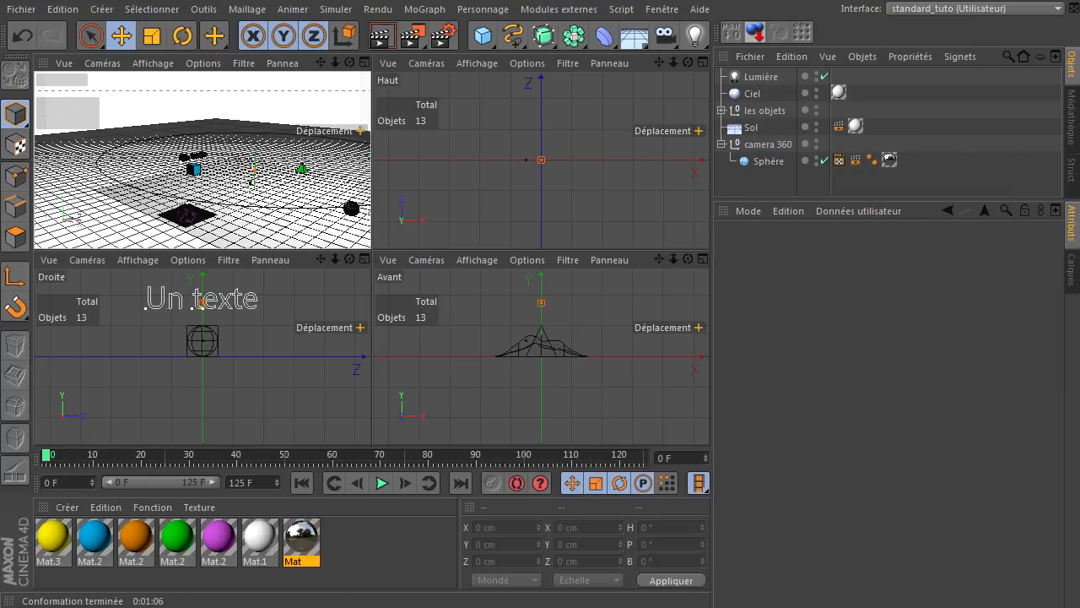
key(alt+Tab)
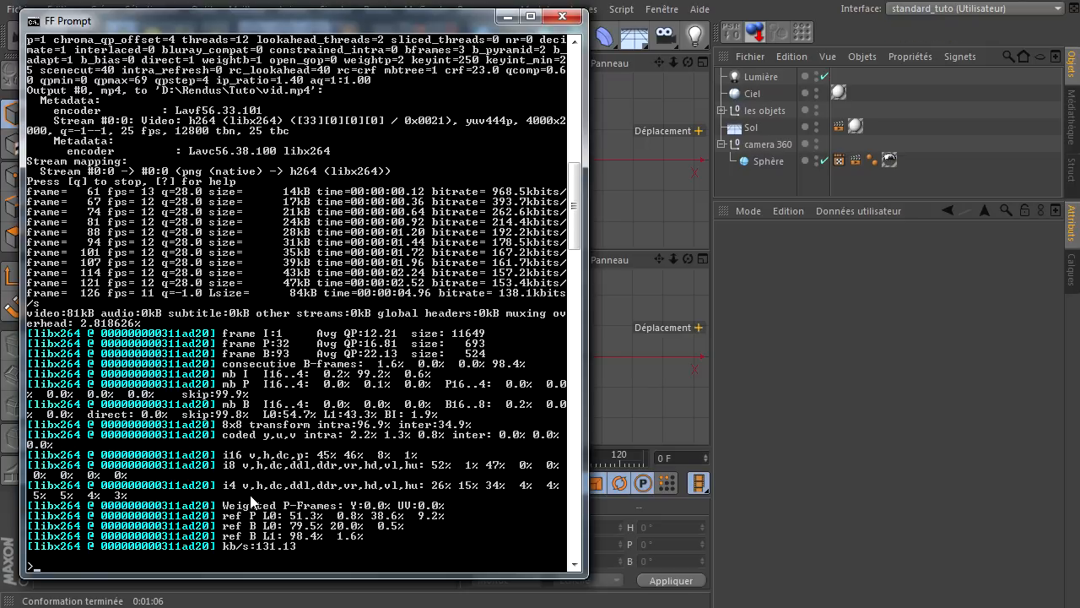
- Switch back to Cinema 4D and set the oversampling (Suréchantillonnage) of the Sphère's Conformer la texture tag to 0
click(741, 421)
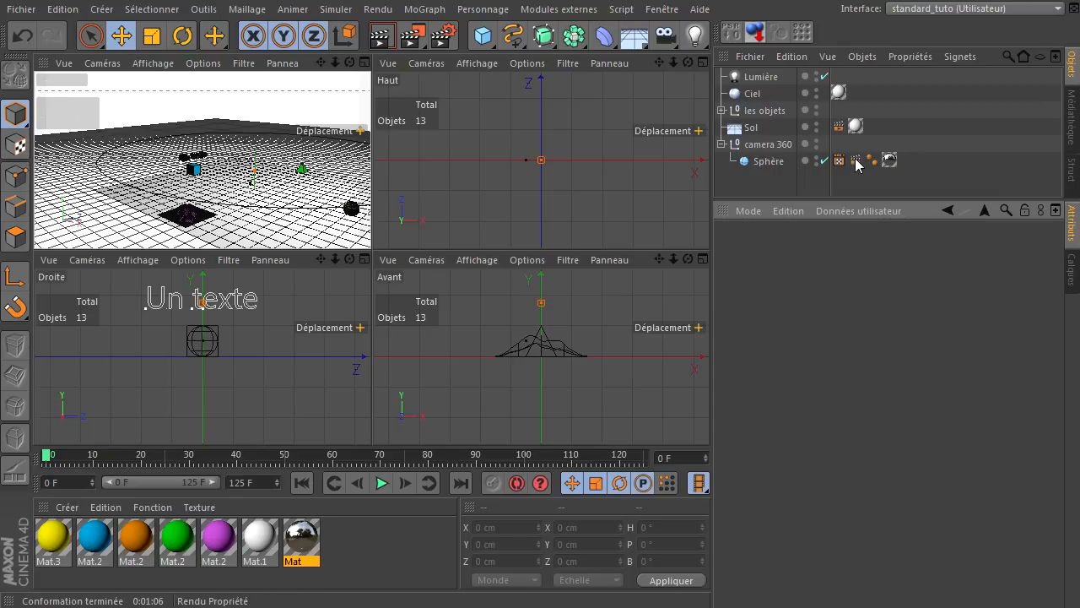
click(840, 162)
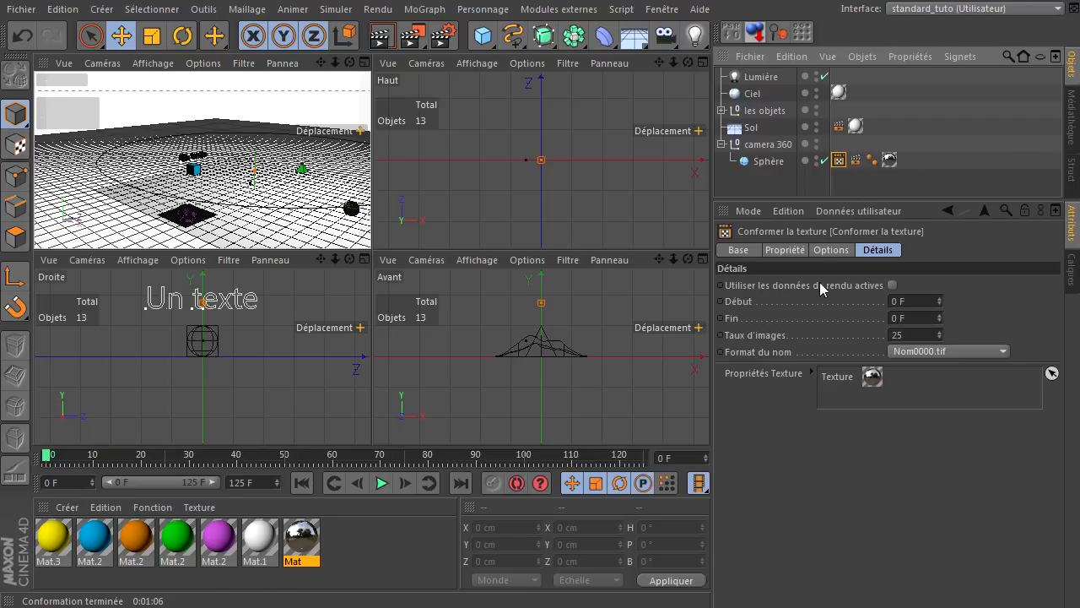
click(830, 250)
click(784, 249)
click(855, 438)
key(Right)
click(964, 530)
drag(862, 435, 699, 448)
text(0)
click(950, 531)
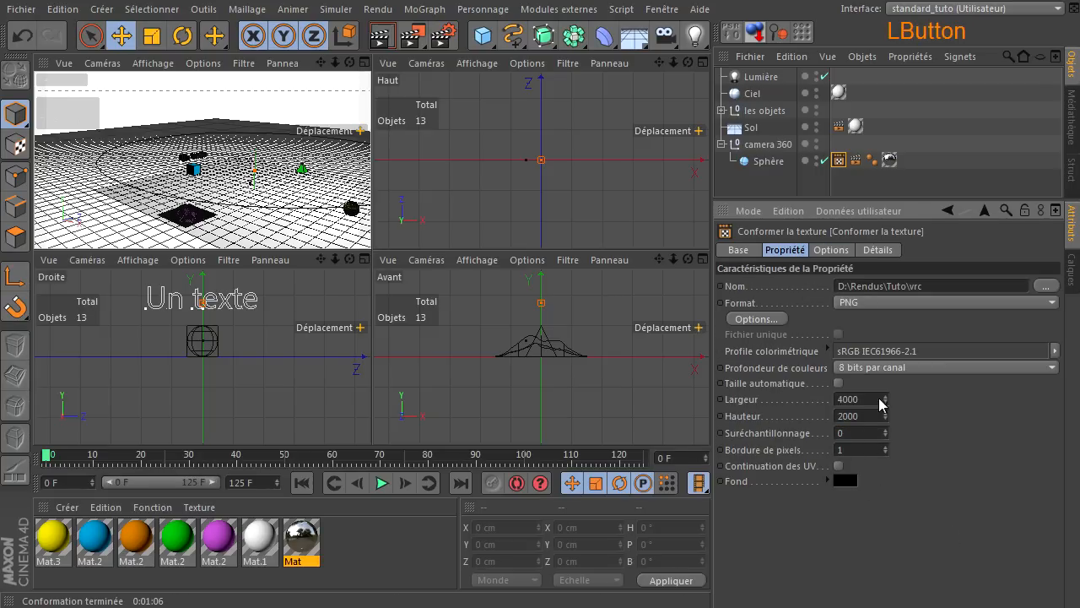
- Set the end frame (Fin) of the bake texture tag to 125 F, and return to its file and size properties
click(829, 249)
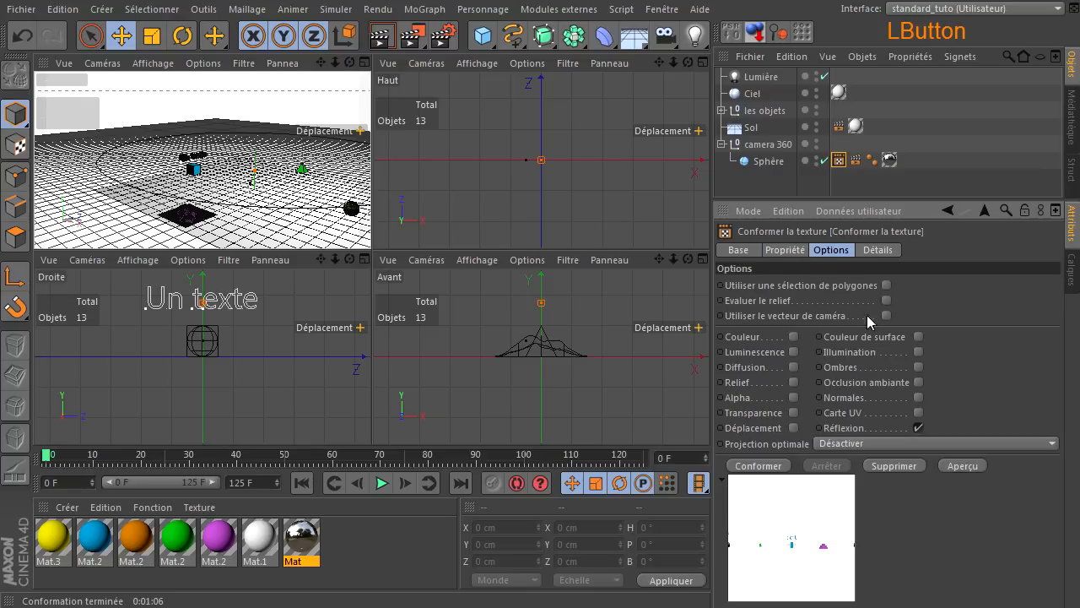
click(876, 249)
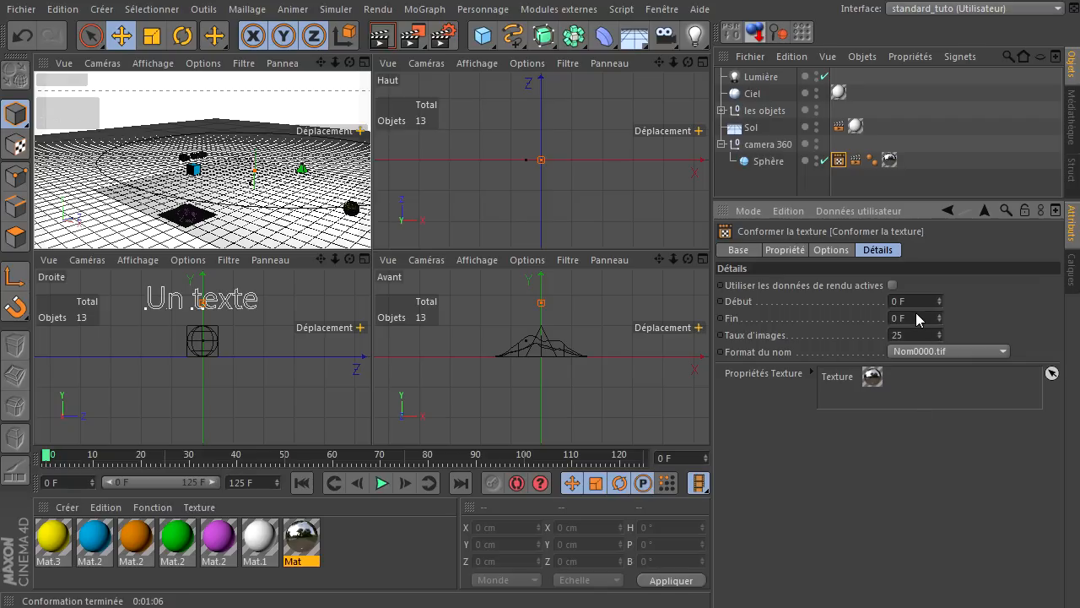
click(916, 317)
text(125)
click(946, 388)
click(832, 250)
click(789, 250)
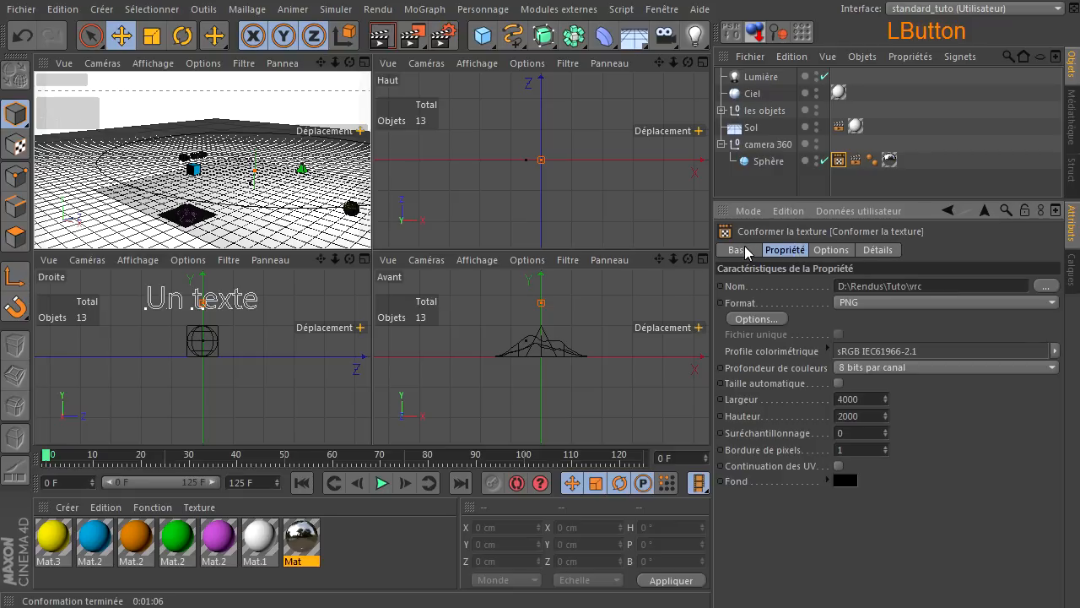
click(739, 250)
click(789, 250)
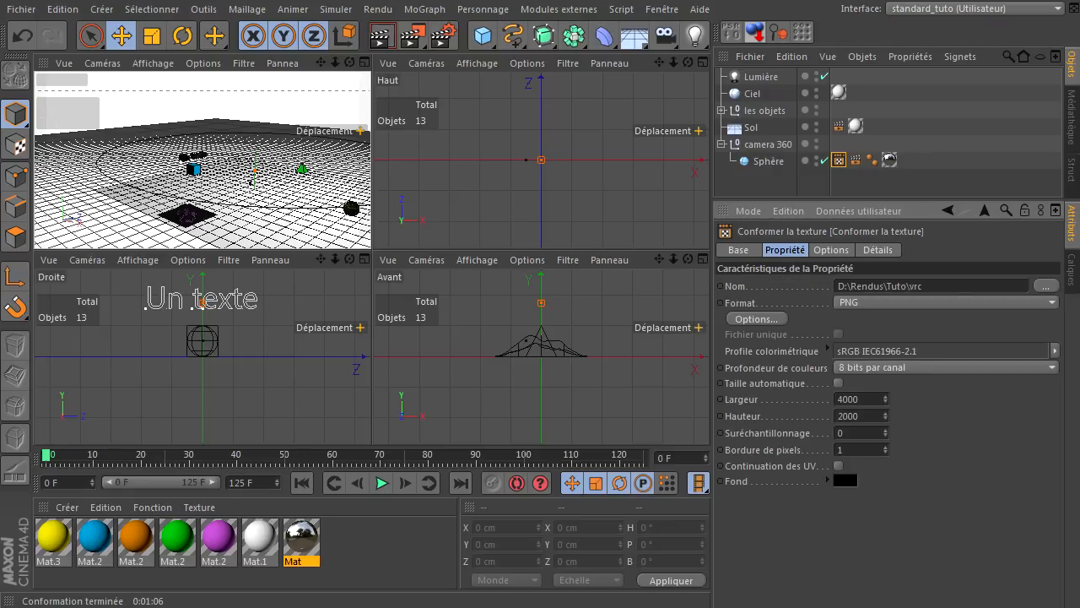
- Switch to Chrome and review the YouTube Help page on 360 degree videos and the article on 360º VR animation with Cinema 4D
click(169, 605)
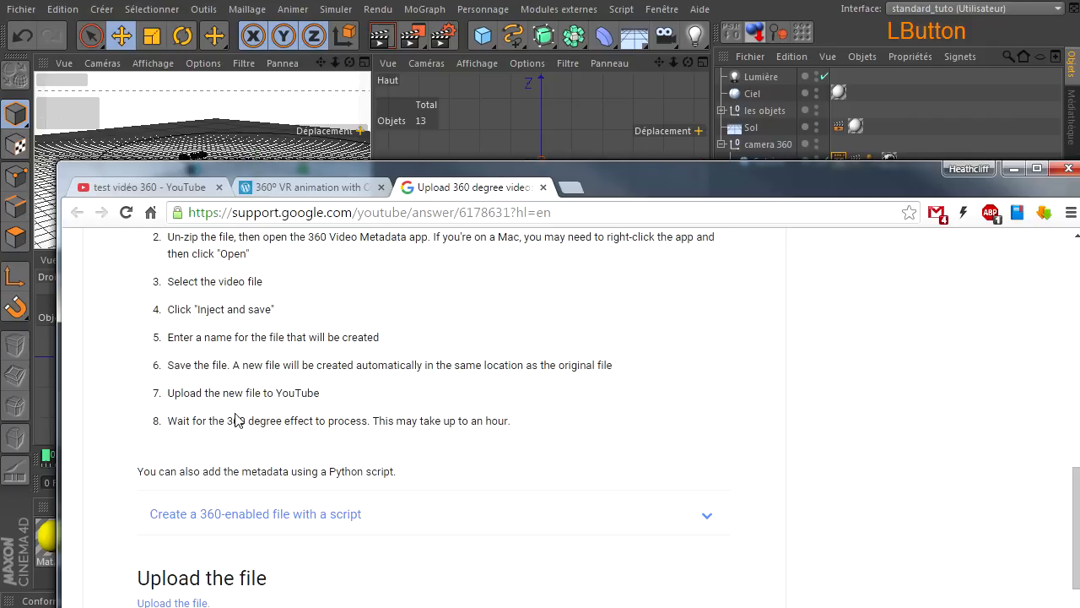
click(429, 190)
scroll(446, 362, up, 2)
scroll(405, 380, up, 5)
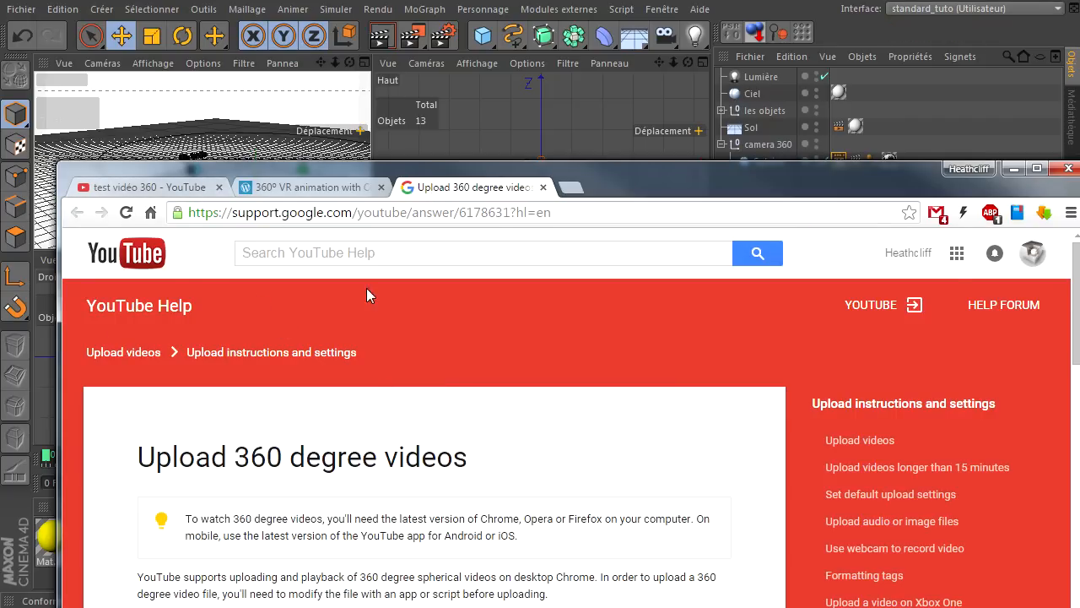
click(328, 189)
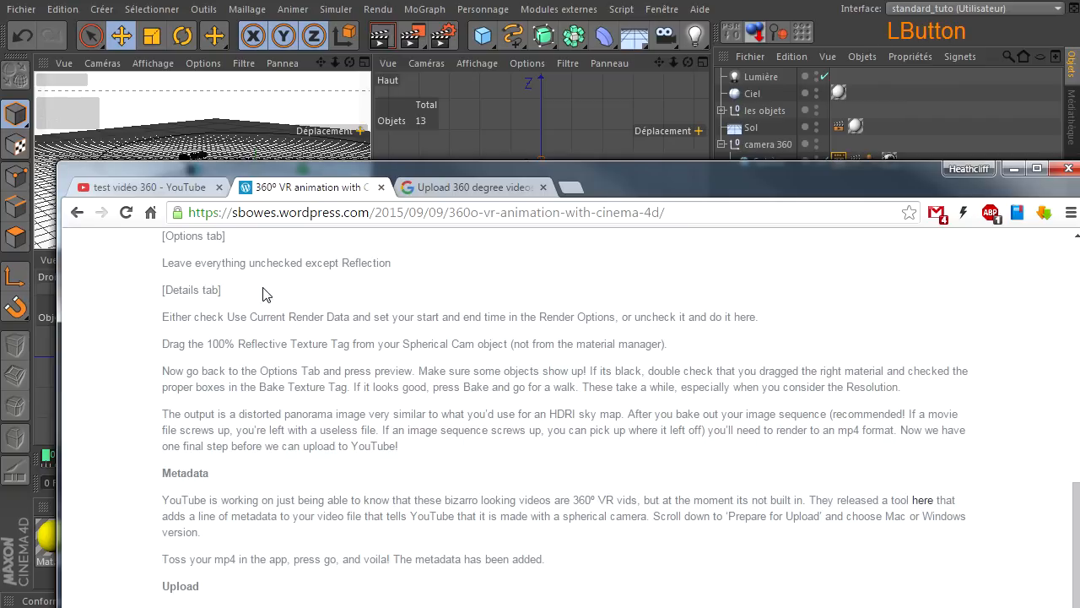
scroll(264, 312, up, 15)
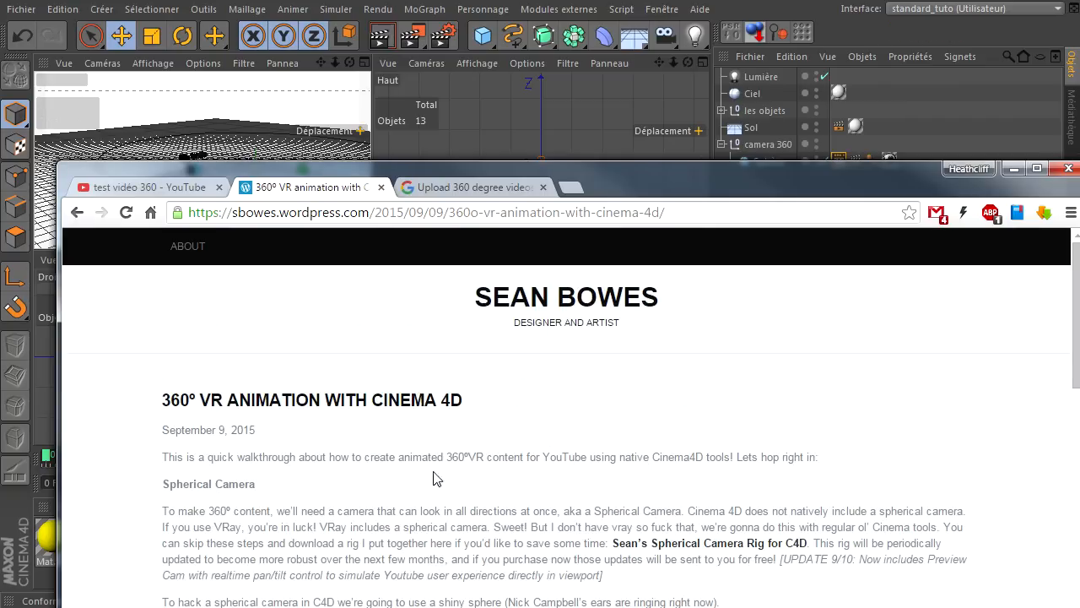
scroll(388, 346, down, 1)
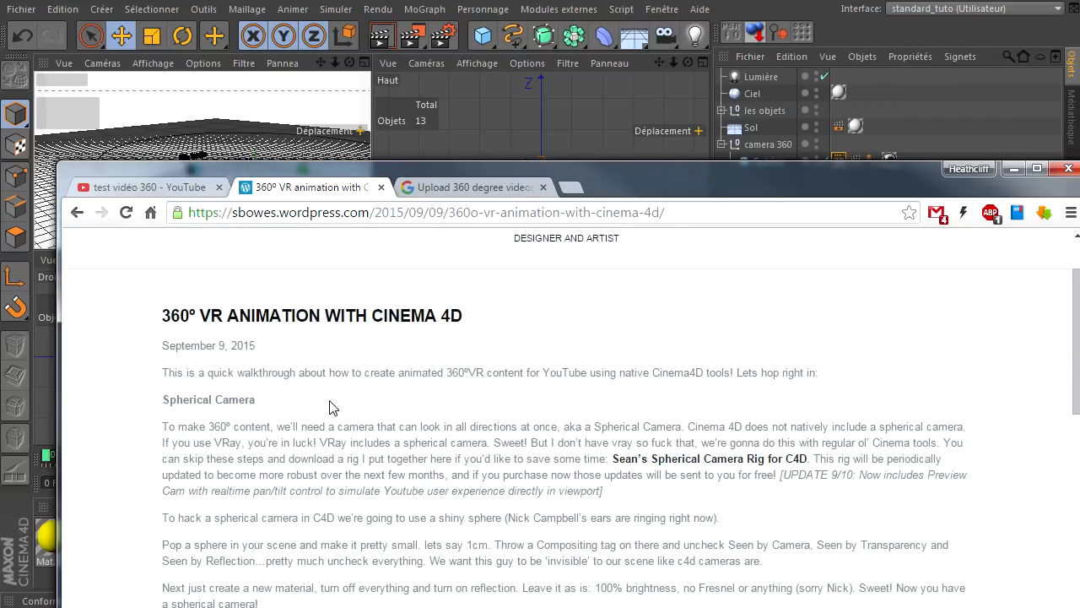
scroll(338, 413, down, 9)
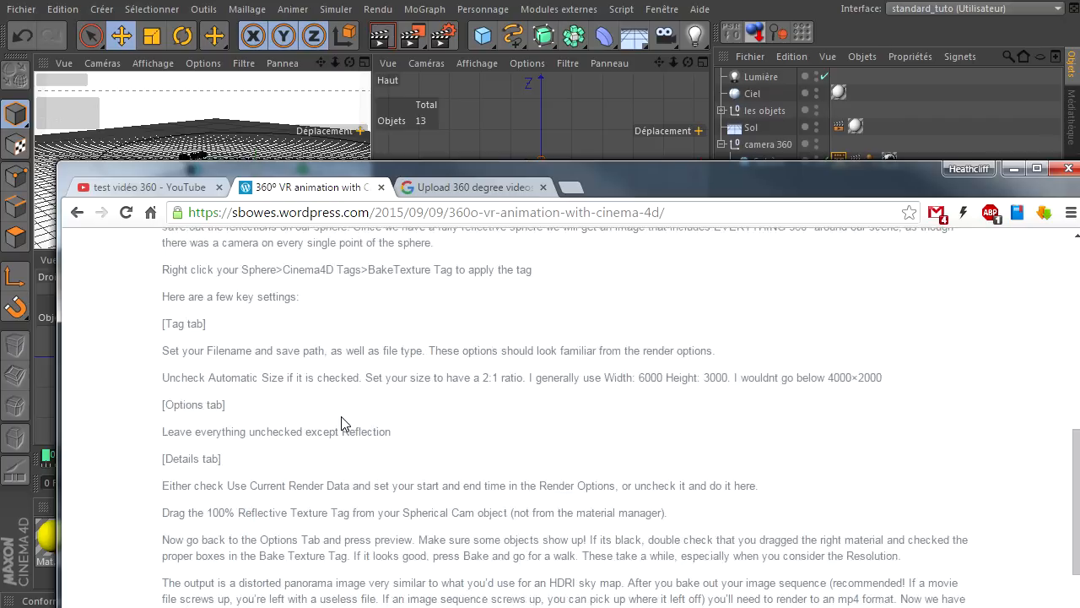
scroll(341, 423, down, 3)
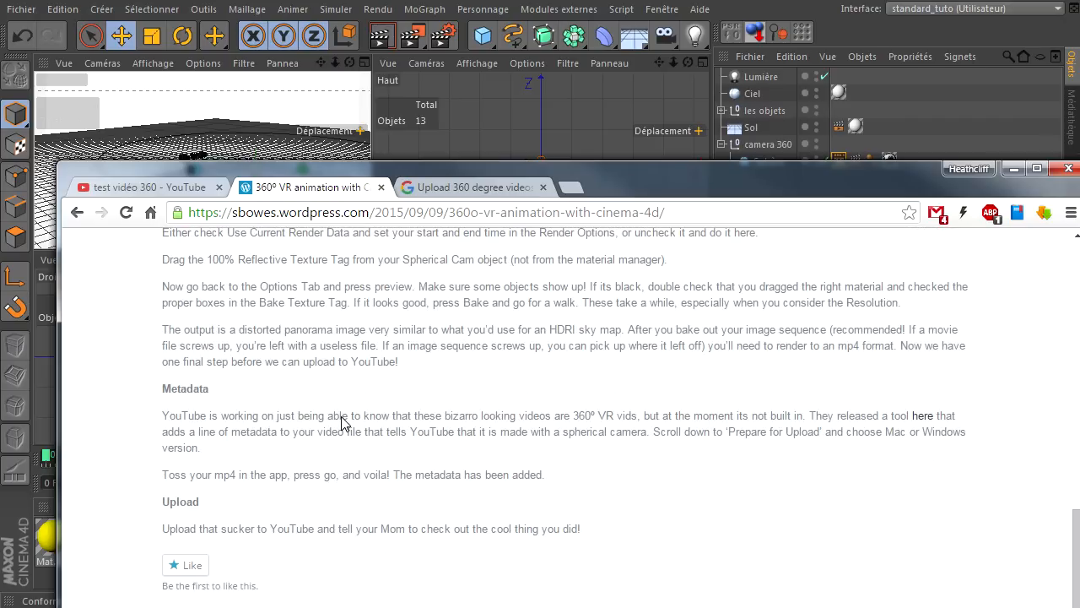
scroll(342, 424, up, 1)
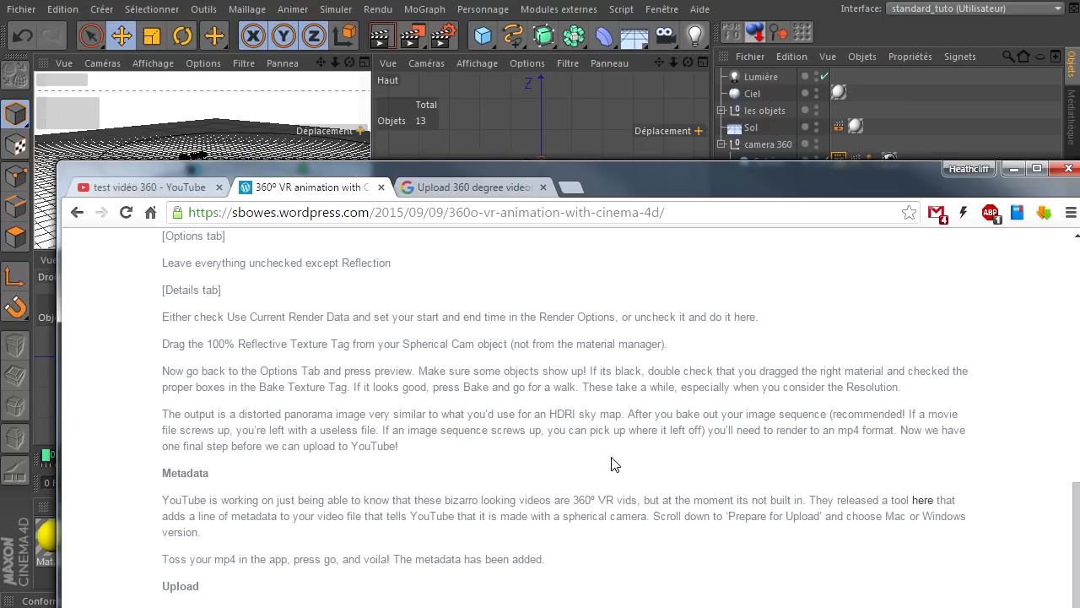
- Move the browser window up, and read the article's sections on texture baking, the image sequence output, metadata and upload
click(402, 472)
drag(634, 166, 588, 68)
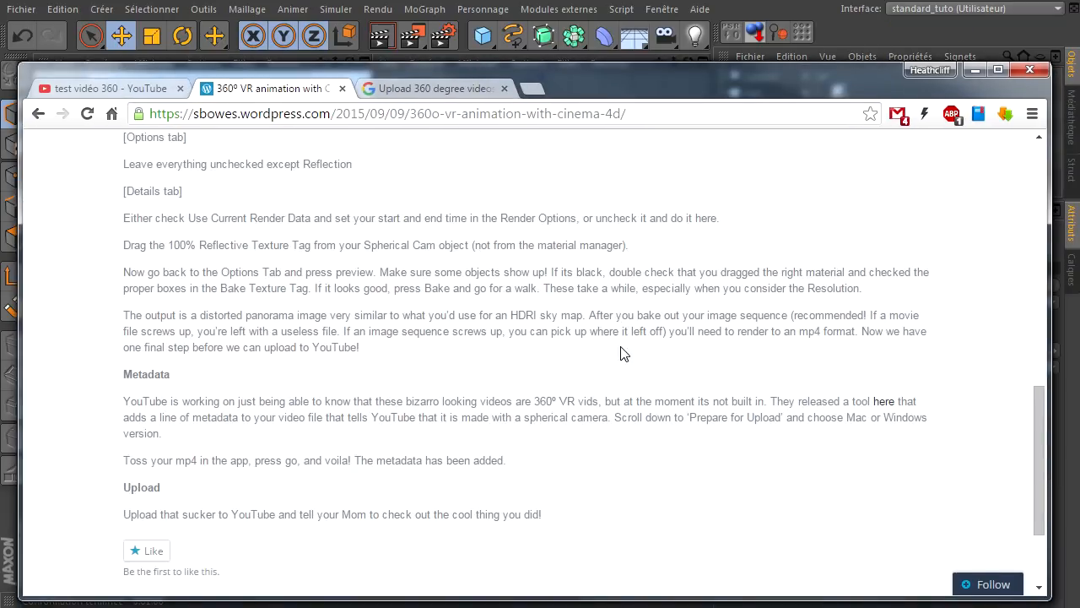
click(649, 360)
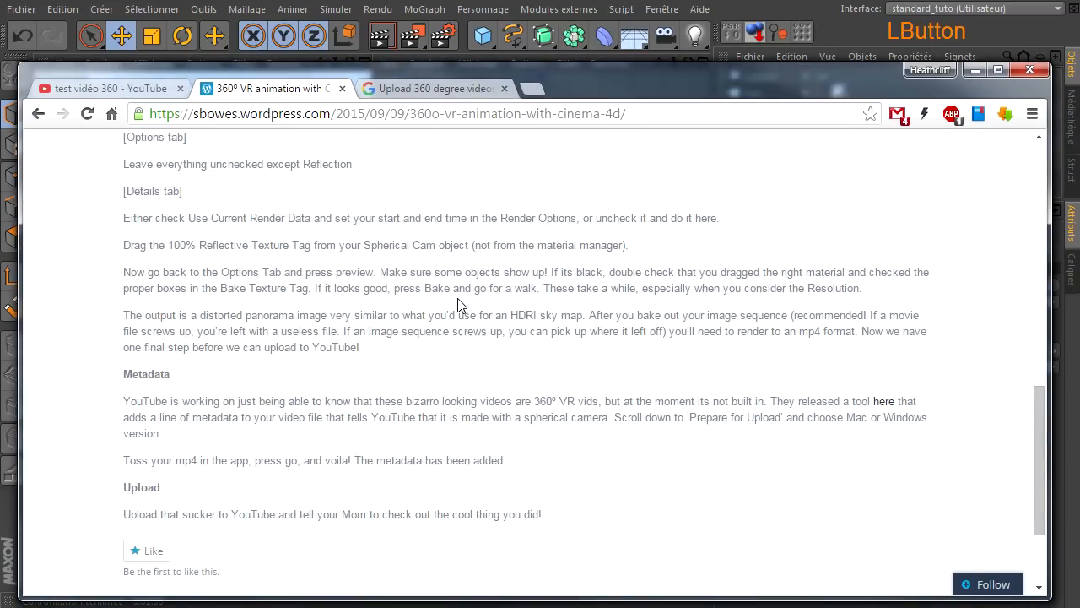
drag(511, 319, 562, 319)
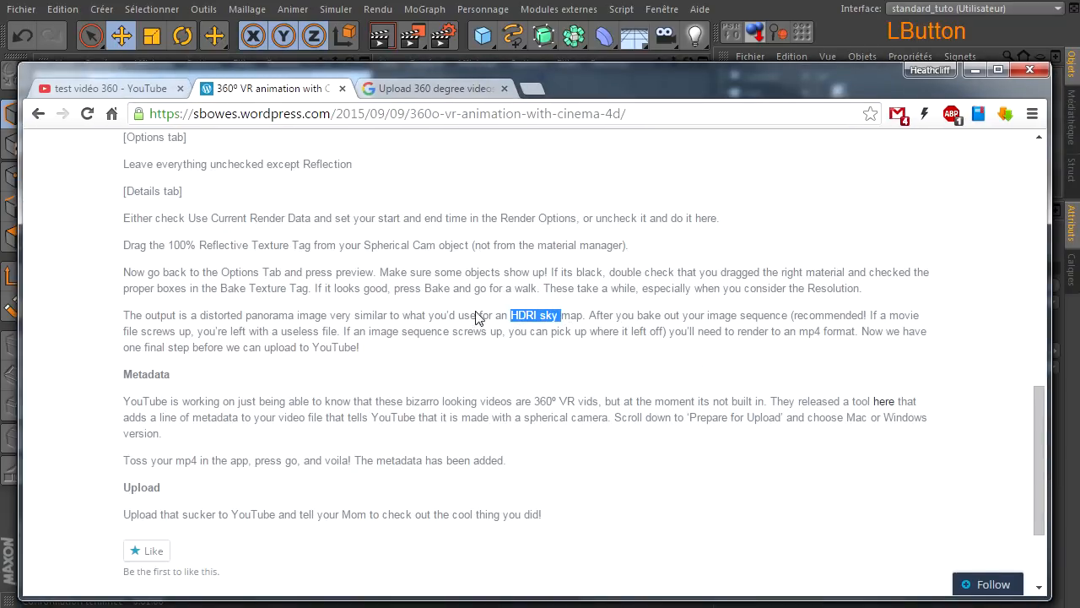
click(586, 344)
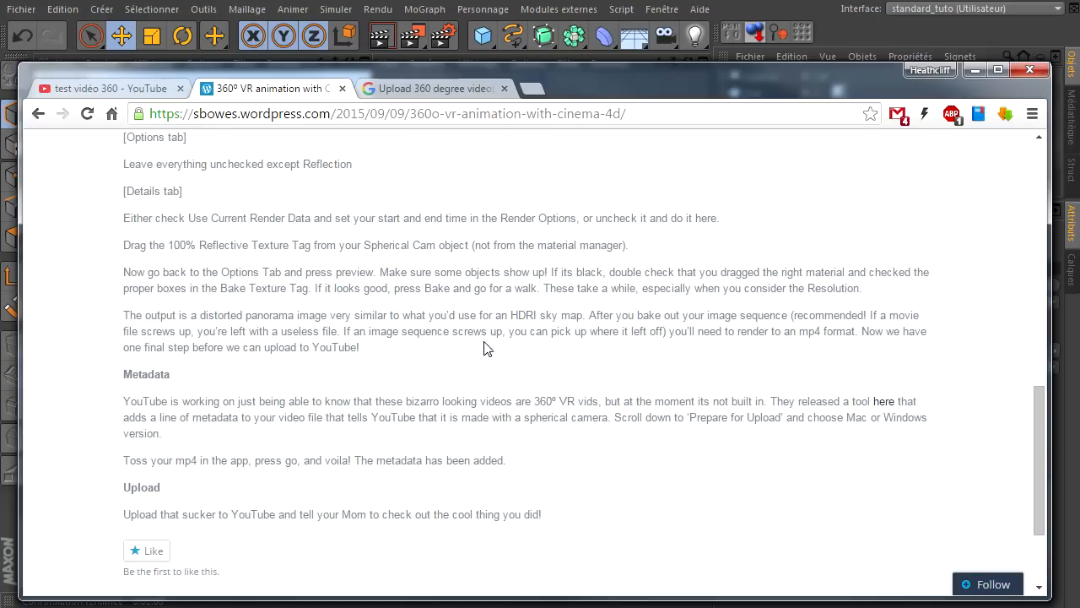
click(405, 253)
scroll(399, 302, up, 2)
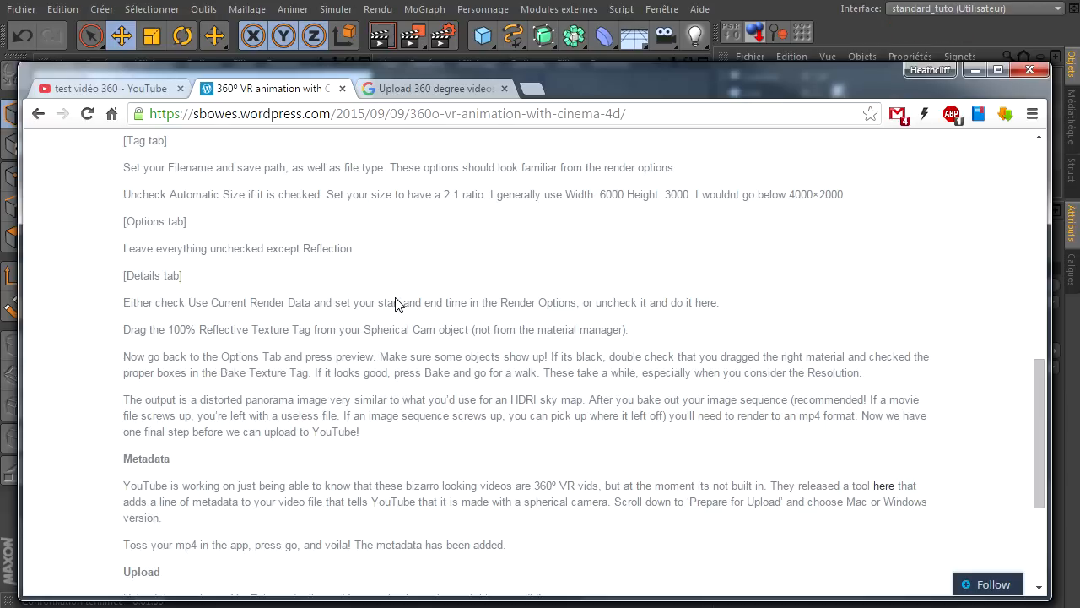
scroll(399, 304, up, 4)
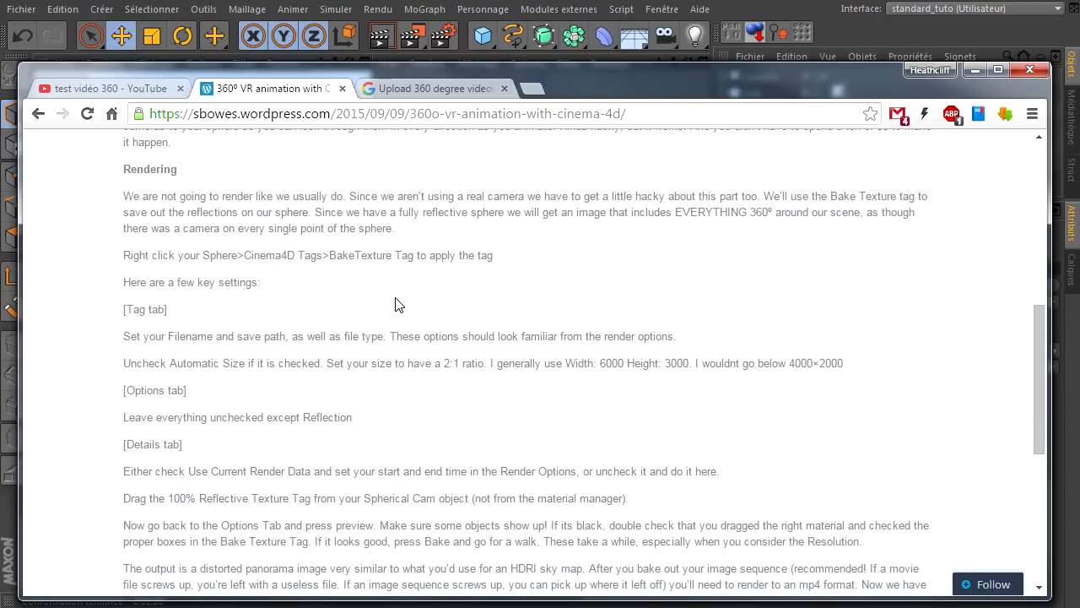
scroll(410, 340, down, 8)
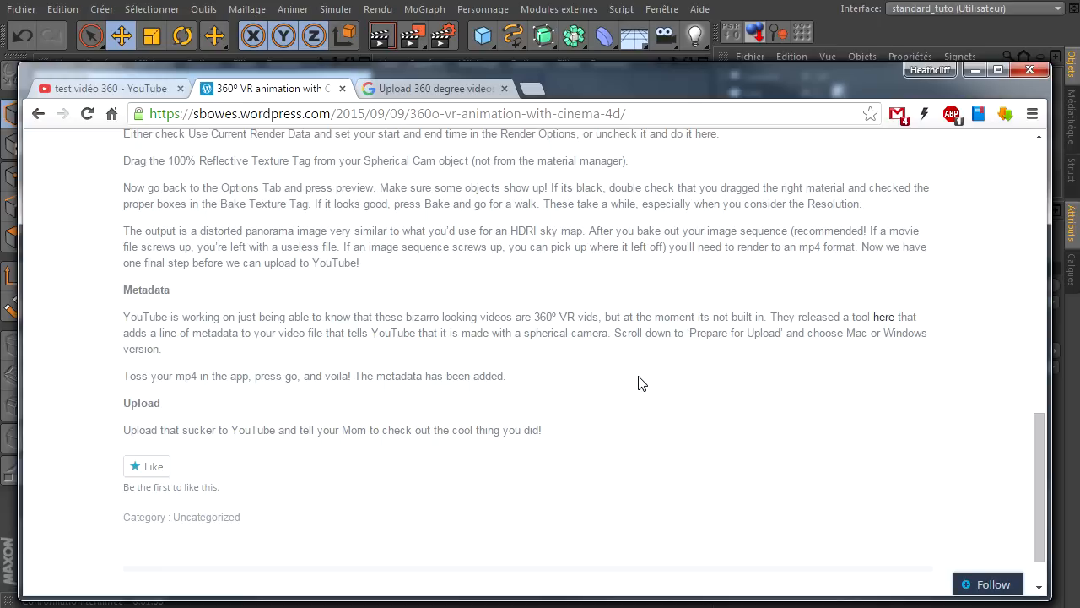
click(609, 378)
- Recall the command ffmpeg -f image2 -i D:\Rendus\Tuto\vr%04d.png -vf "hflip" D:\Rendus\Tuto\vid.mp4 in FF Prompt, and close Media Player Classic
click(718, 607)
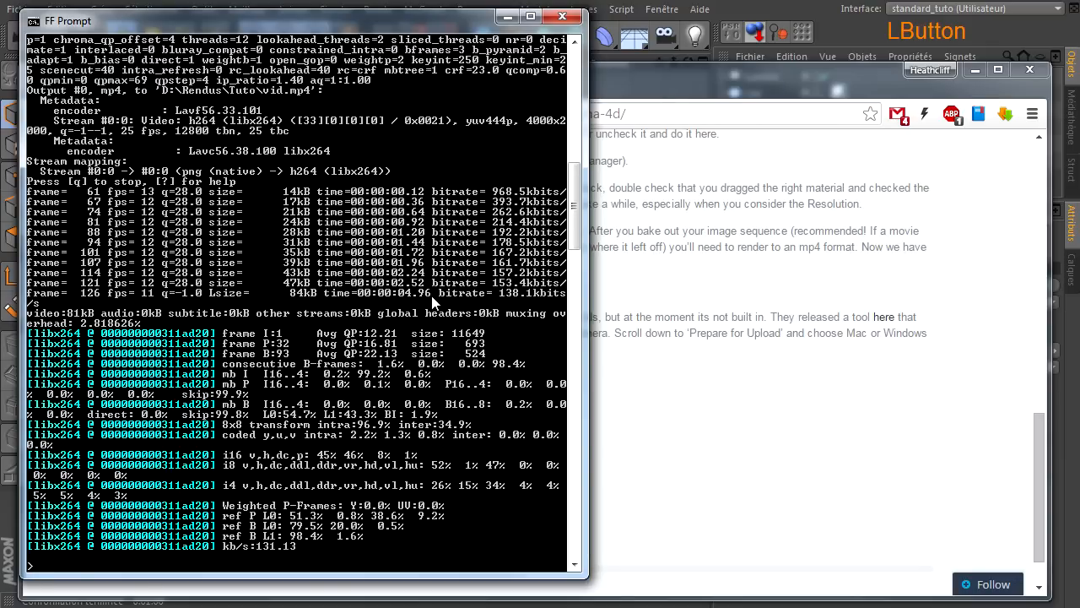
key(Up)
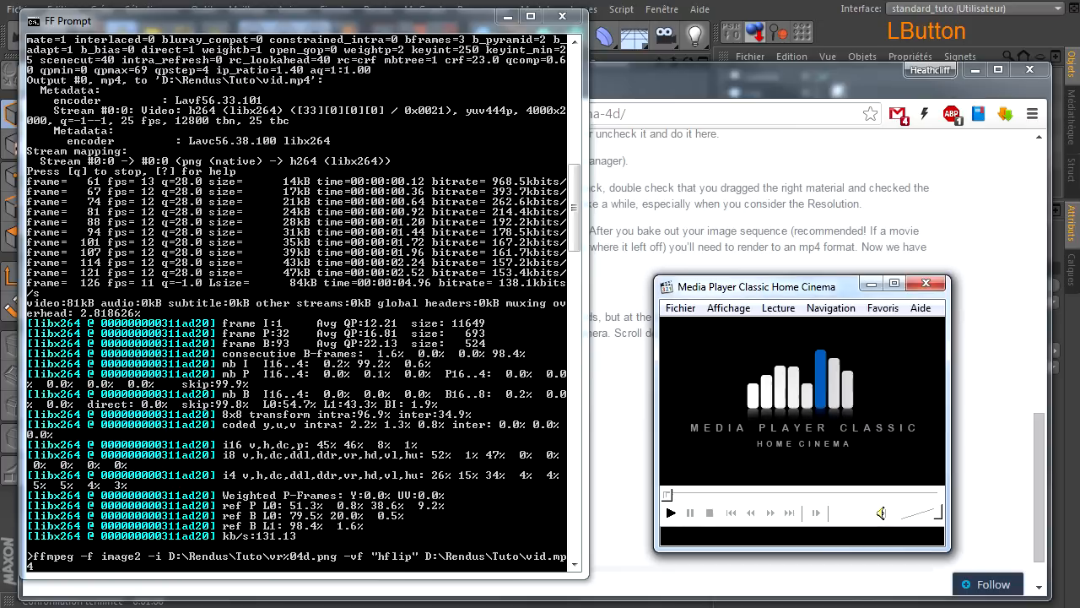
drag(757, 291, 326, 174)
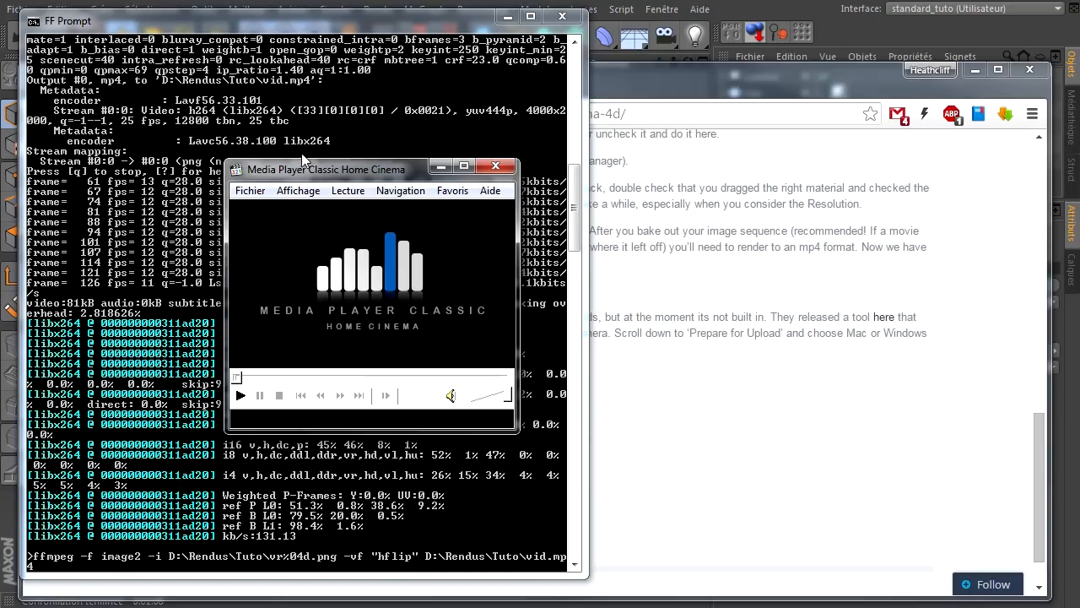
drag(306, 173, 707, 287)
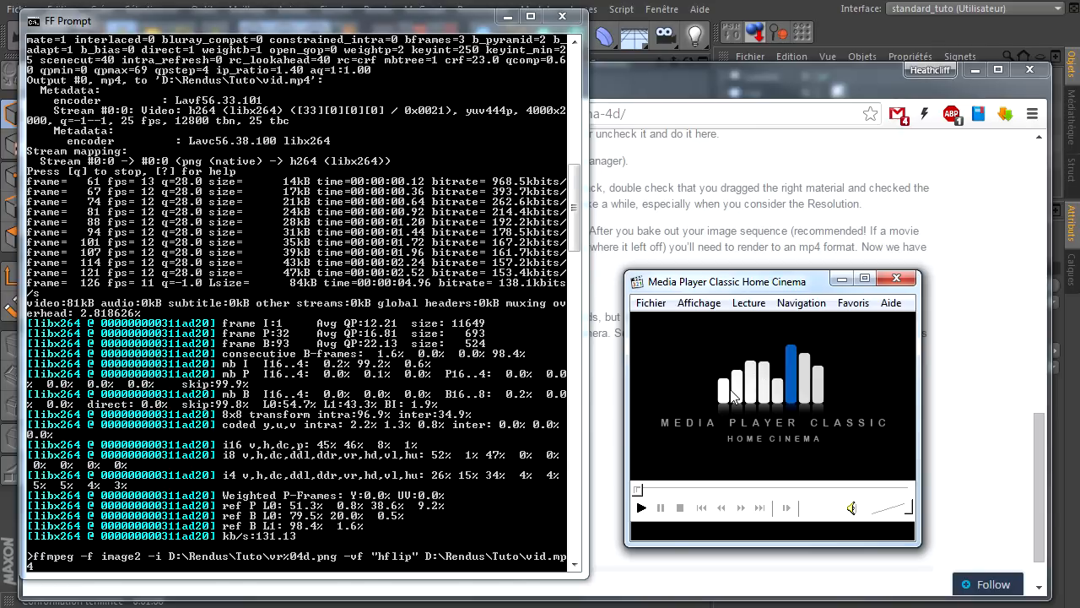
click(896, 278)
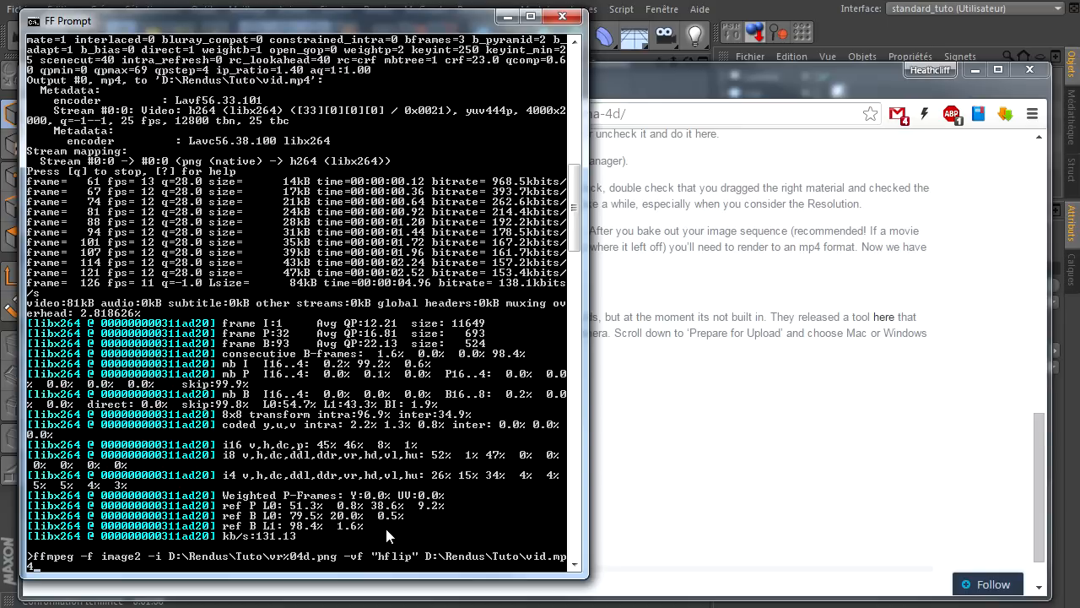
- Minimize the browser and close the FF Prompt window to return to the Cinema 4D scene
click(773, 93)
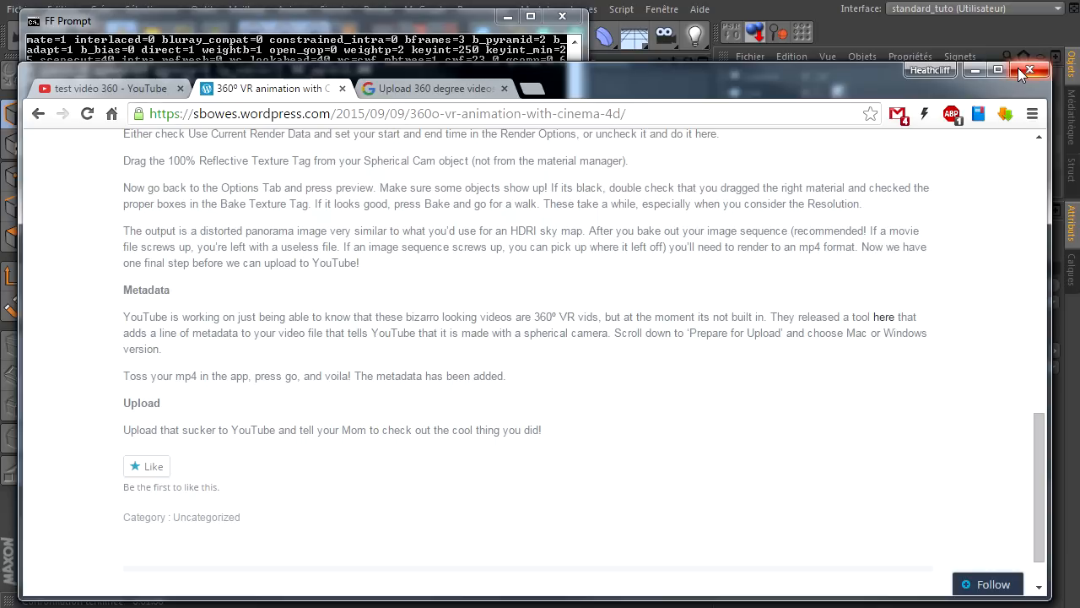
click(977, 74)
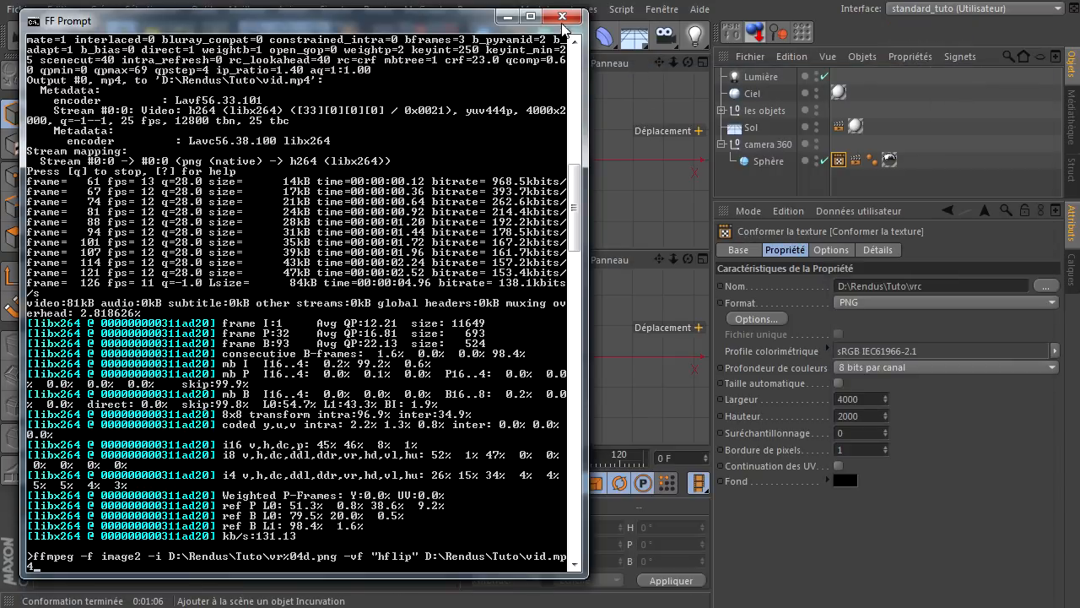
click(574, 12)
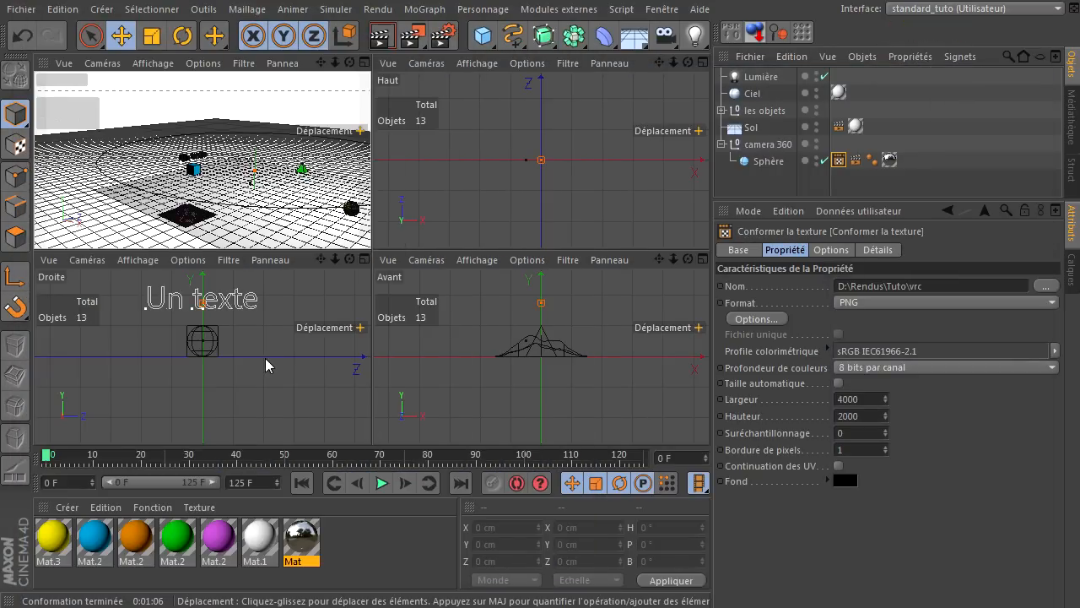